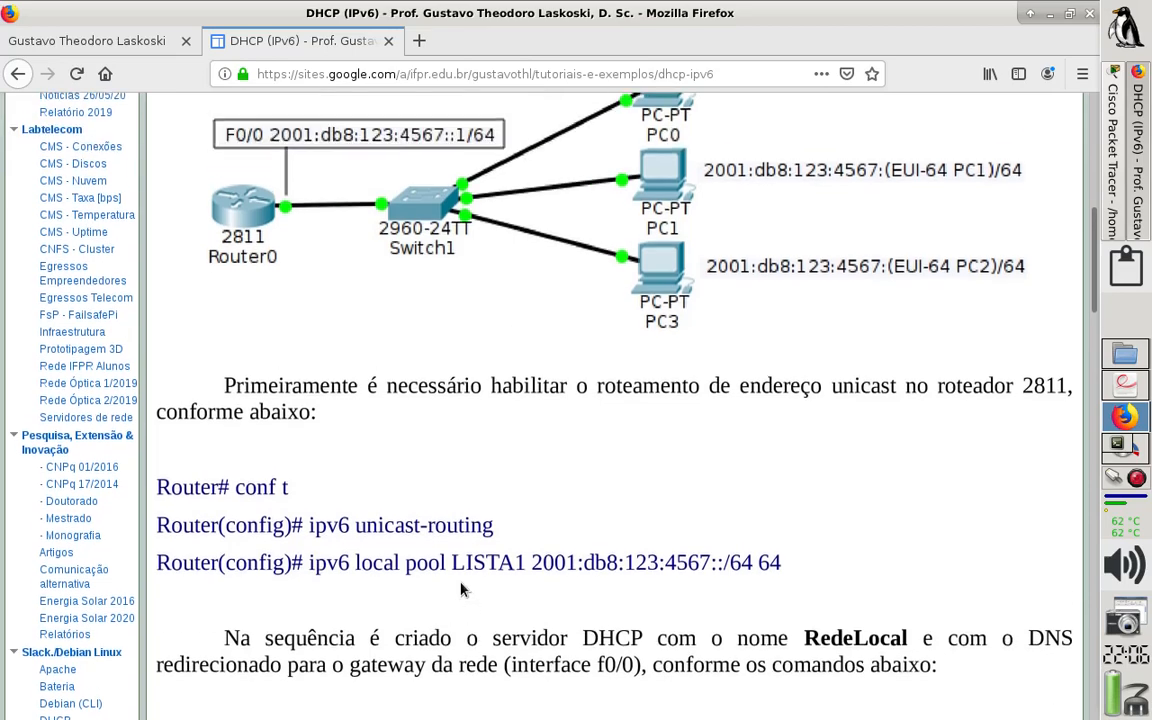
Switch to Cisco Packet Tracer and open the command line of the 2911 Router1 in a widened device window.
scroll(462, 590, "down", 1)
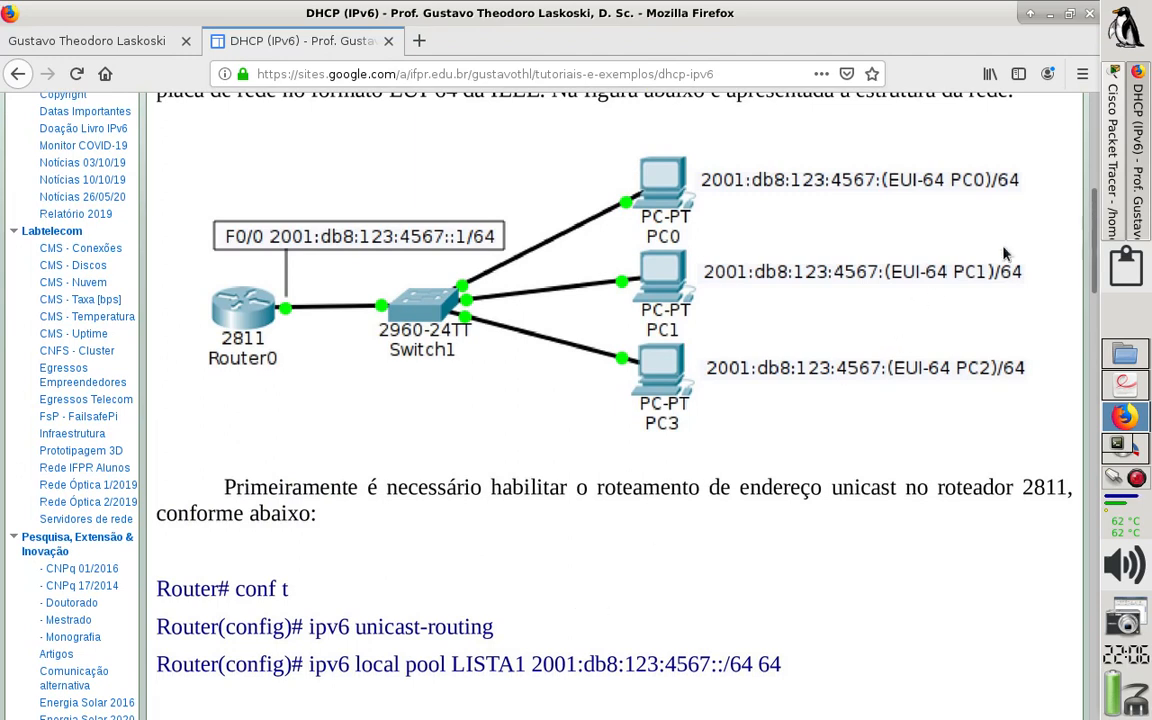
left_click(1112, 177)
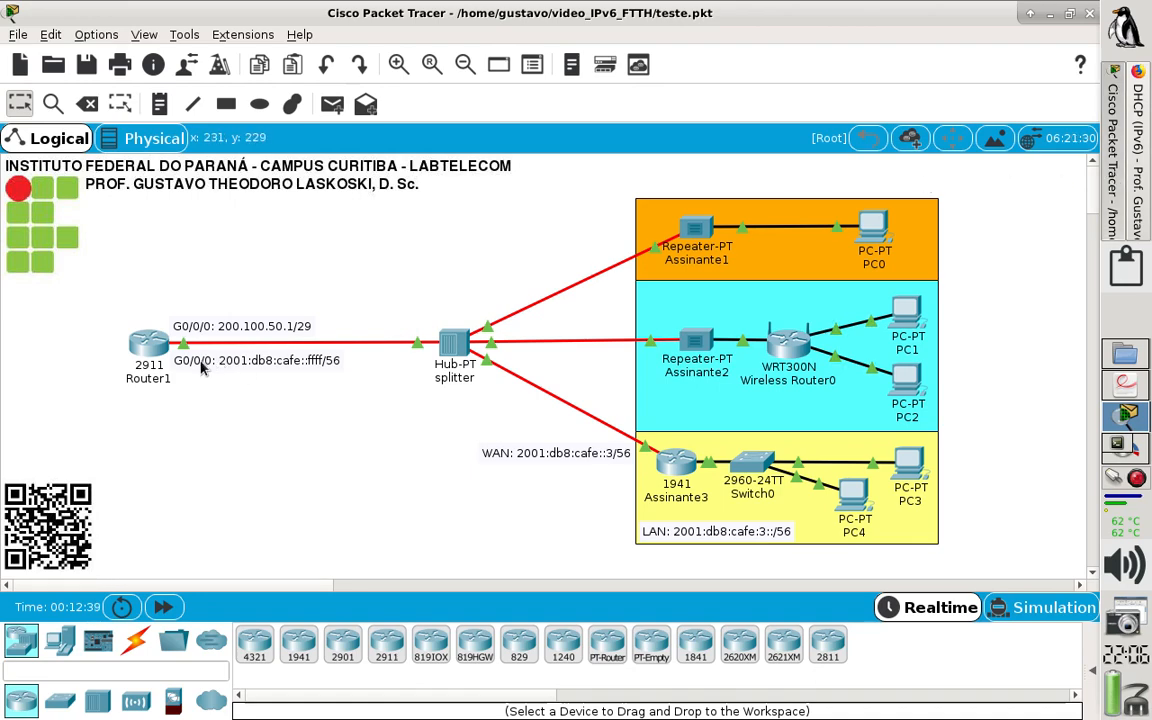
left_click(145, 342)
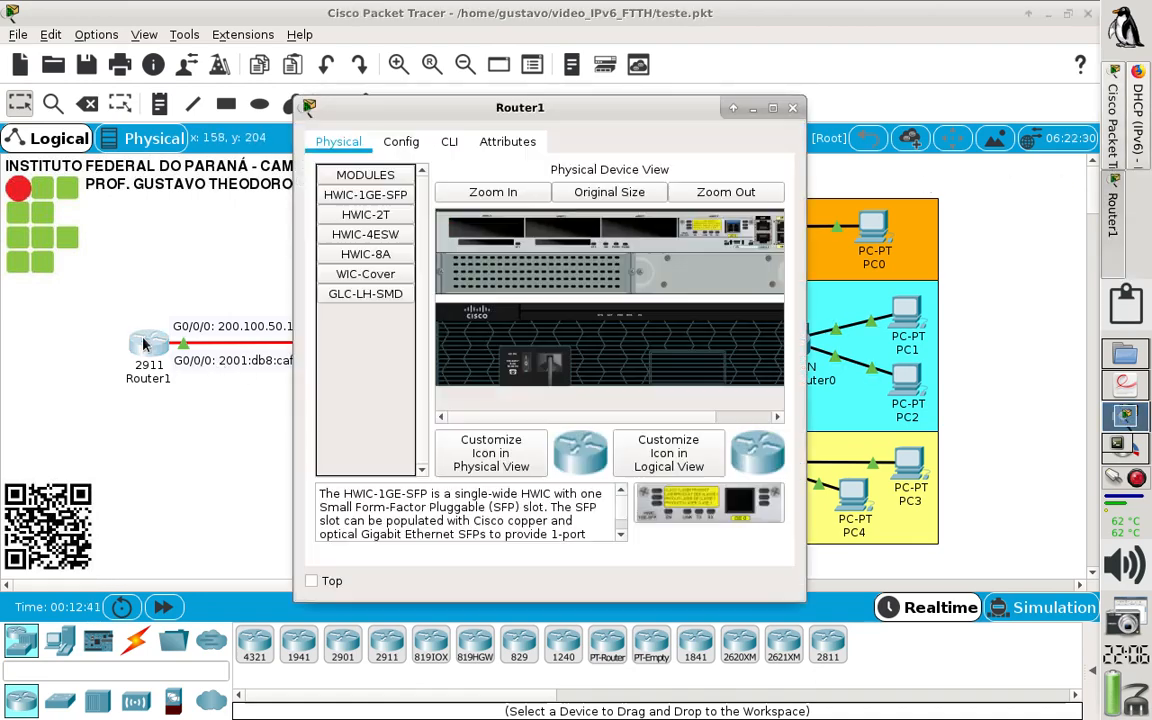
left_click_drag(342, 102, 176, 100)
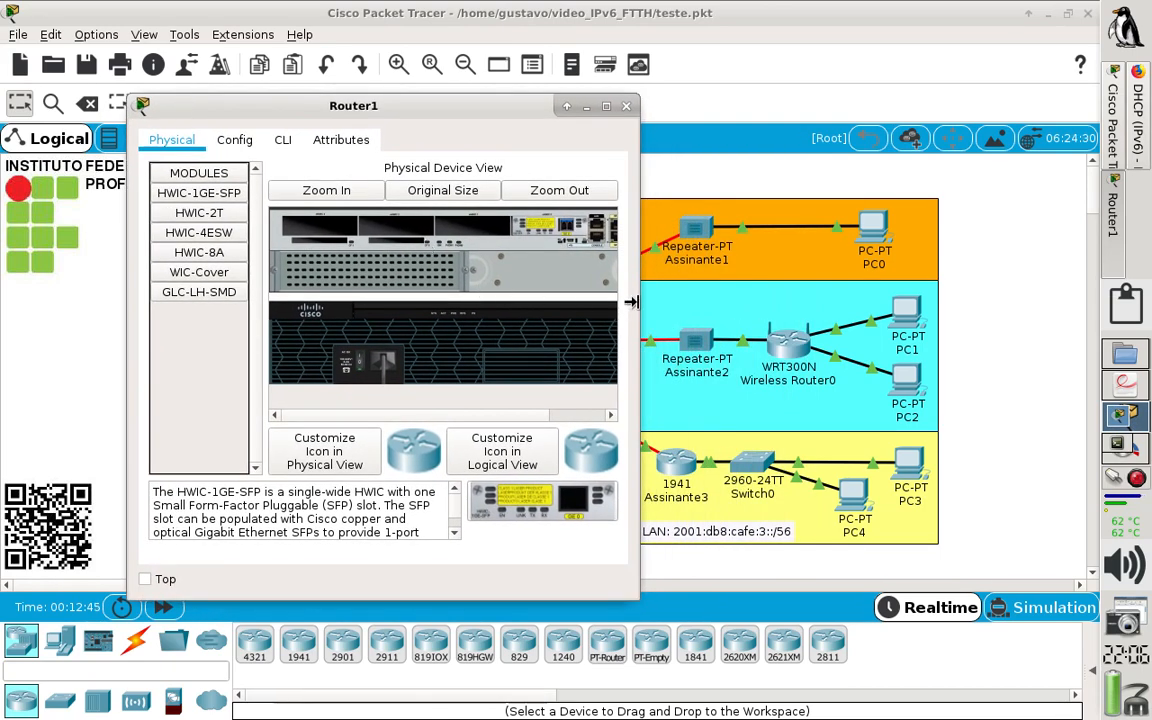
left_click_drag(632, 301, 1092, 316)
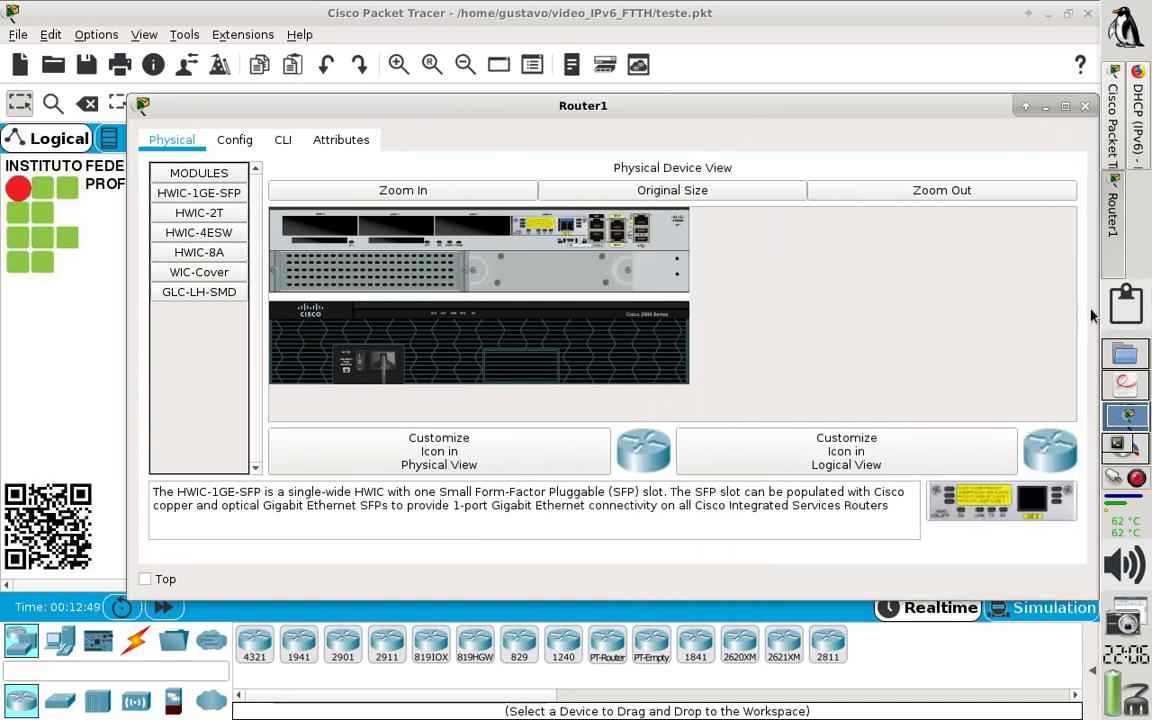
left_click(277, 144)
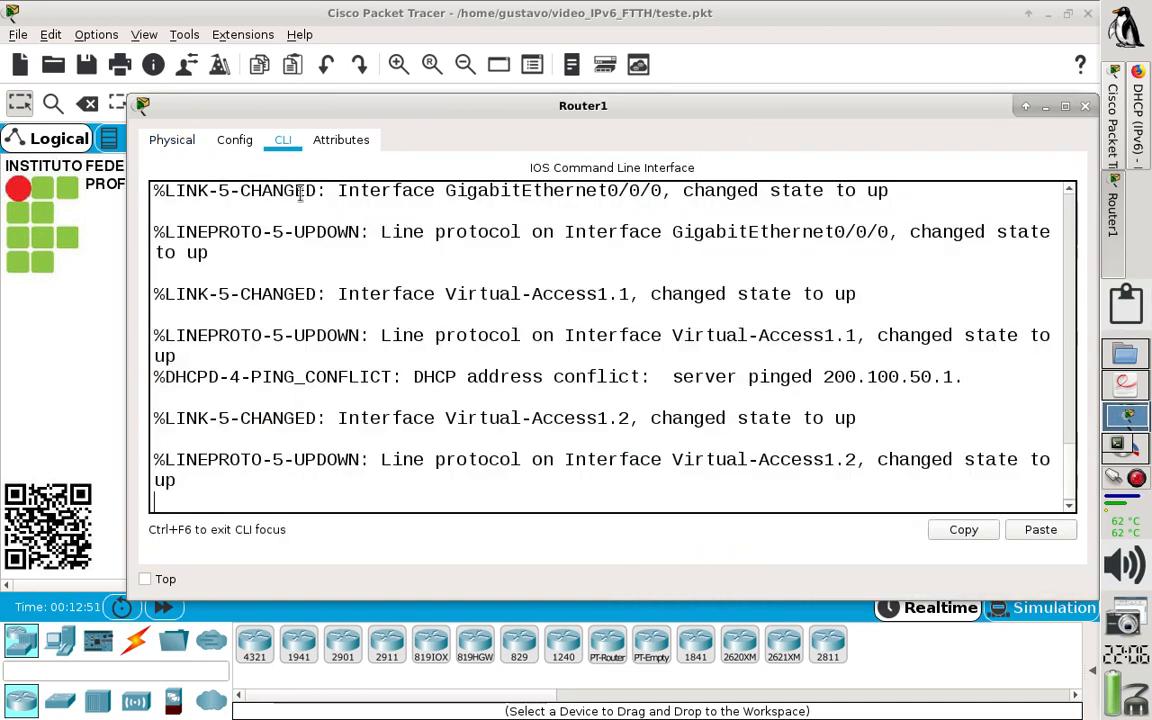
Enter privileged mode and start global configuration mode from the terminal on Router1.
key("Return")
type("en")
key("Return")
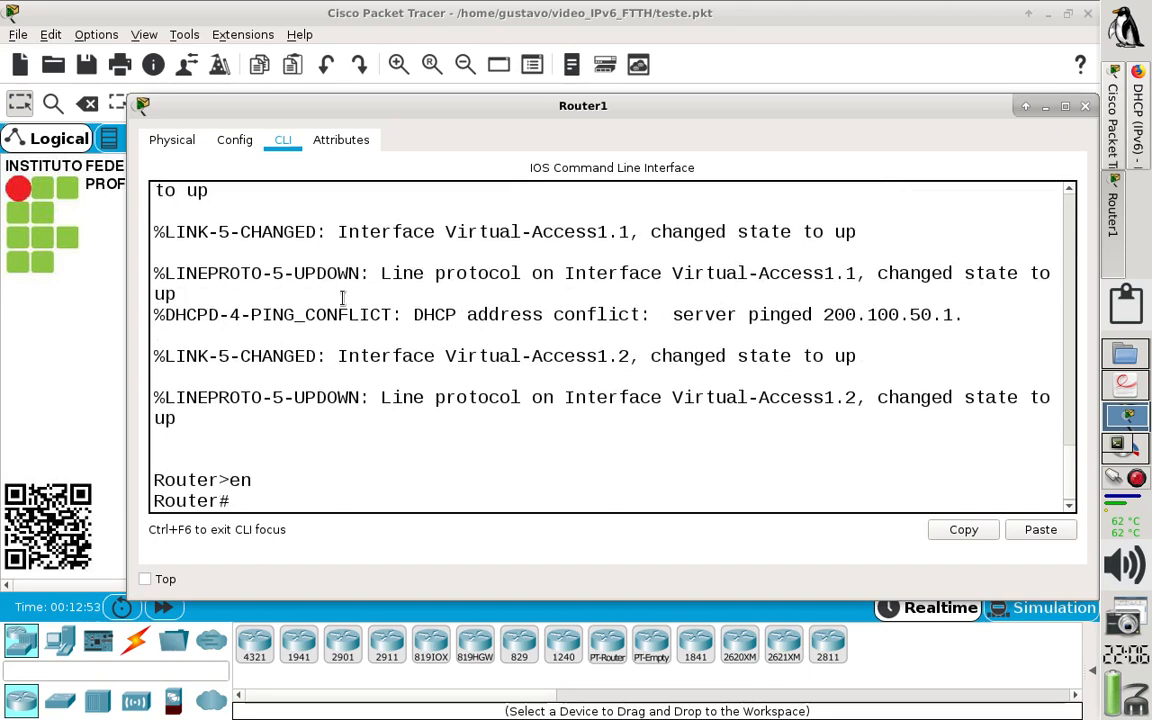
type("conf t")
key("Return")
Enable IPv6 unicast routing on Router1 with ipv6 unicast-routing.
type("ig)#i")
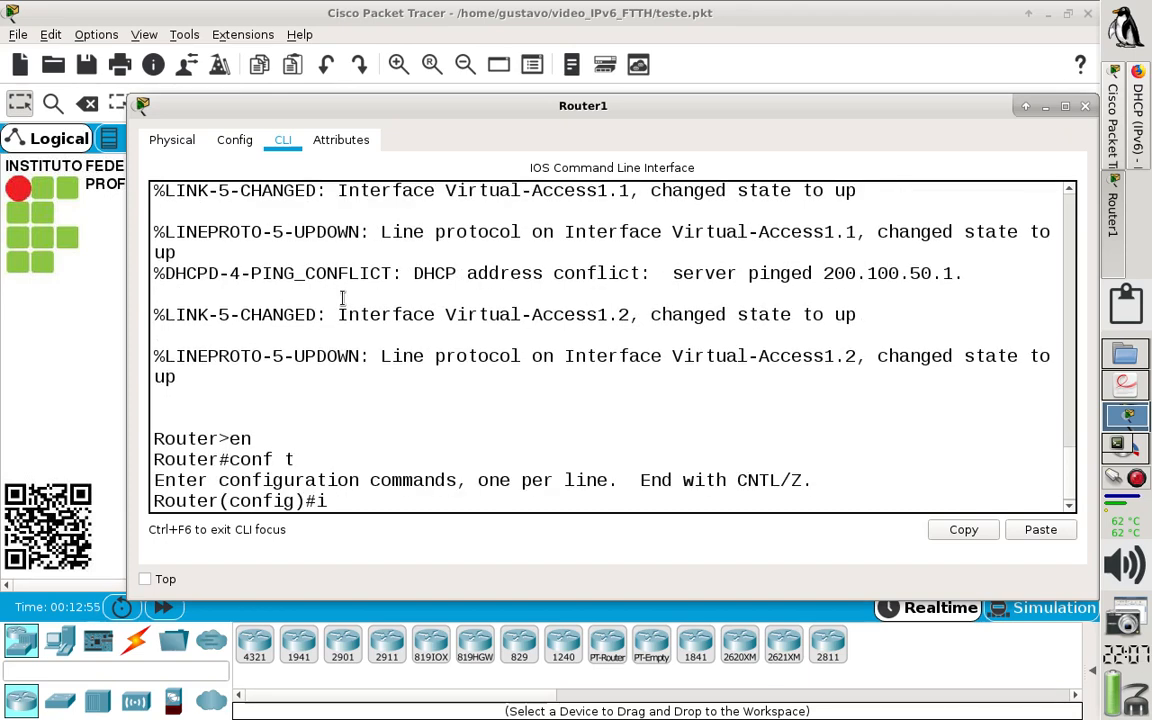
type("pv")
key("Tab")
type("un")
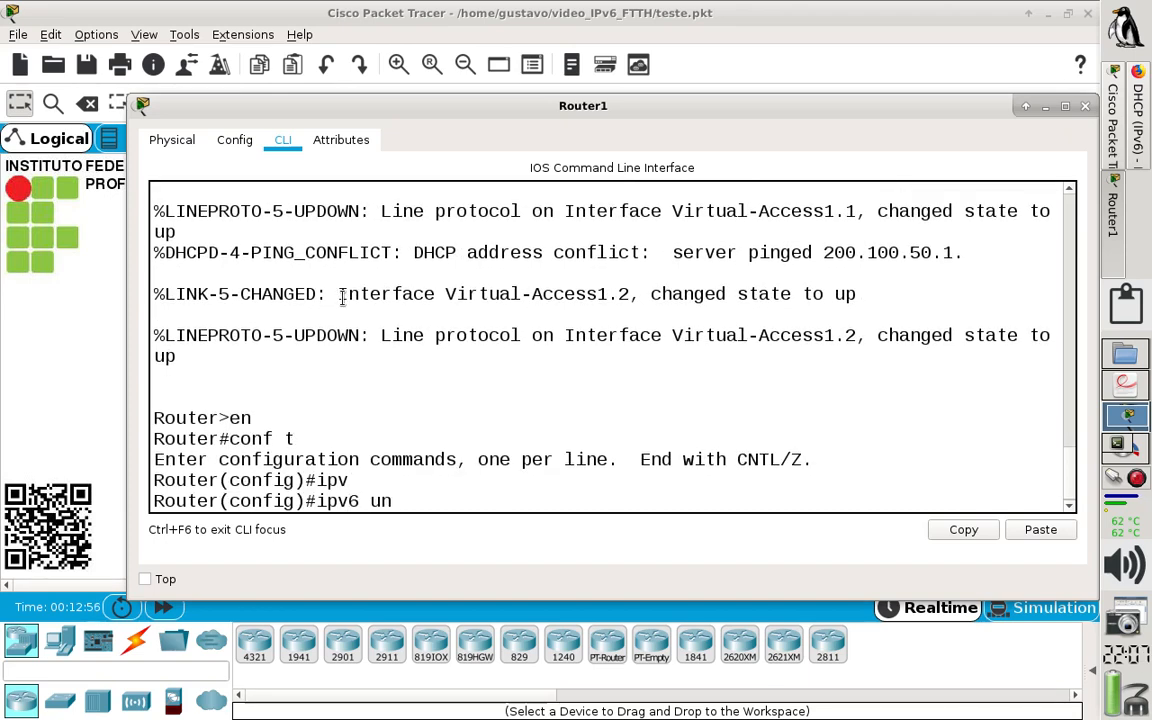
key("Tab")
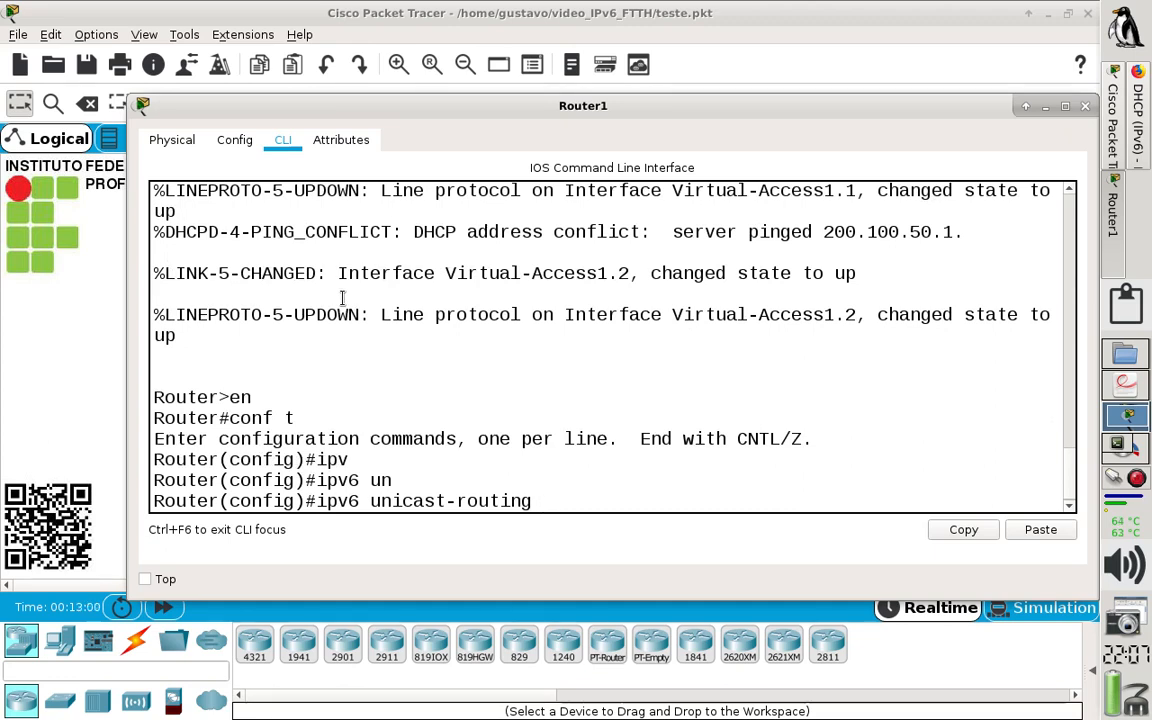
key("Return")
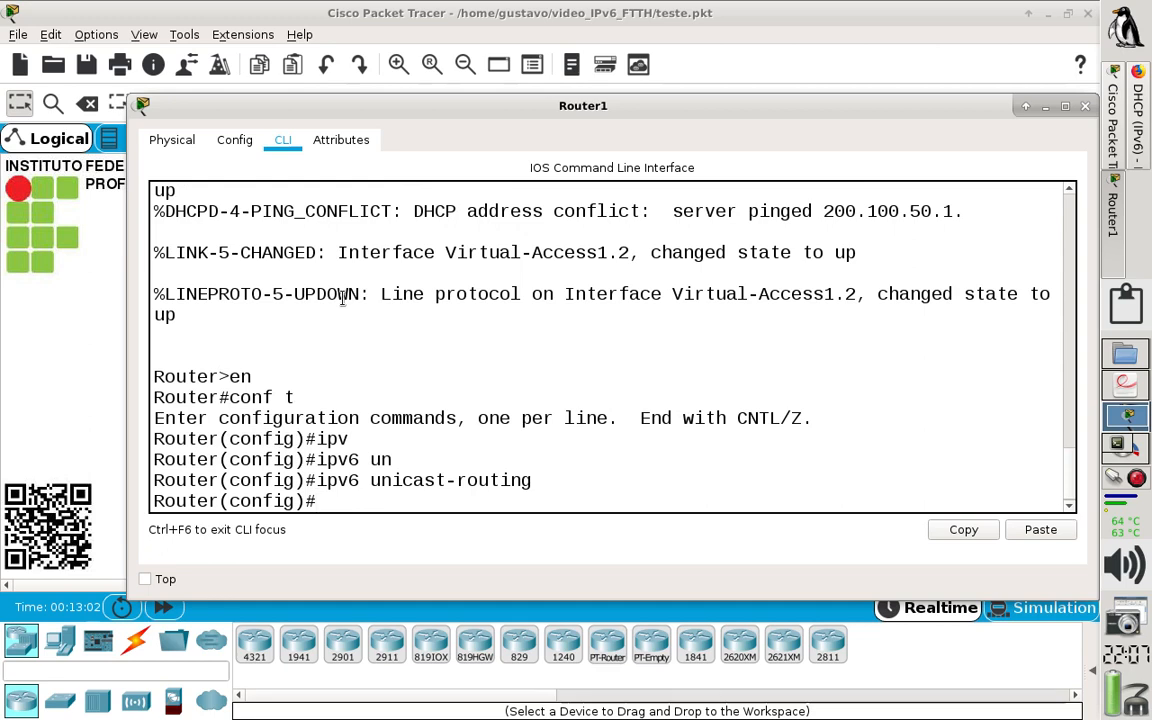
Enter the configuration of interface g0/0/0 and enable IPv6 on it.
type("int g0/0/0")
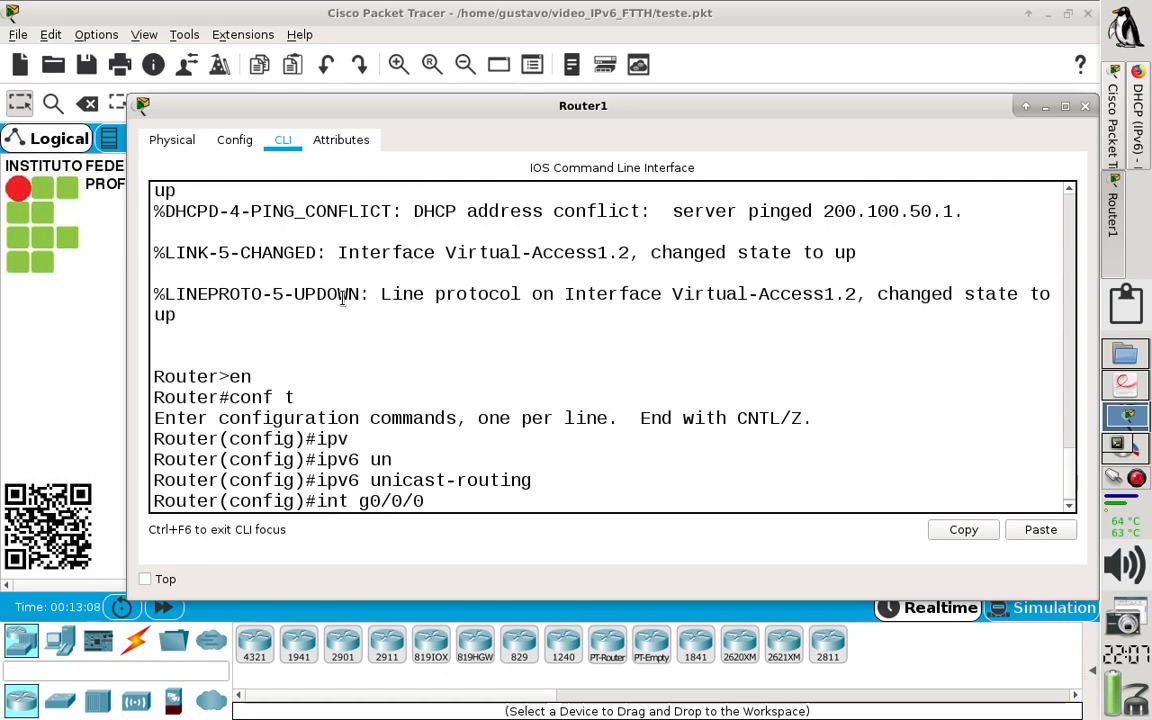
key("Return")
type("ipv")
key("Tab")
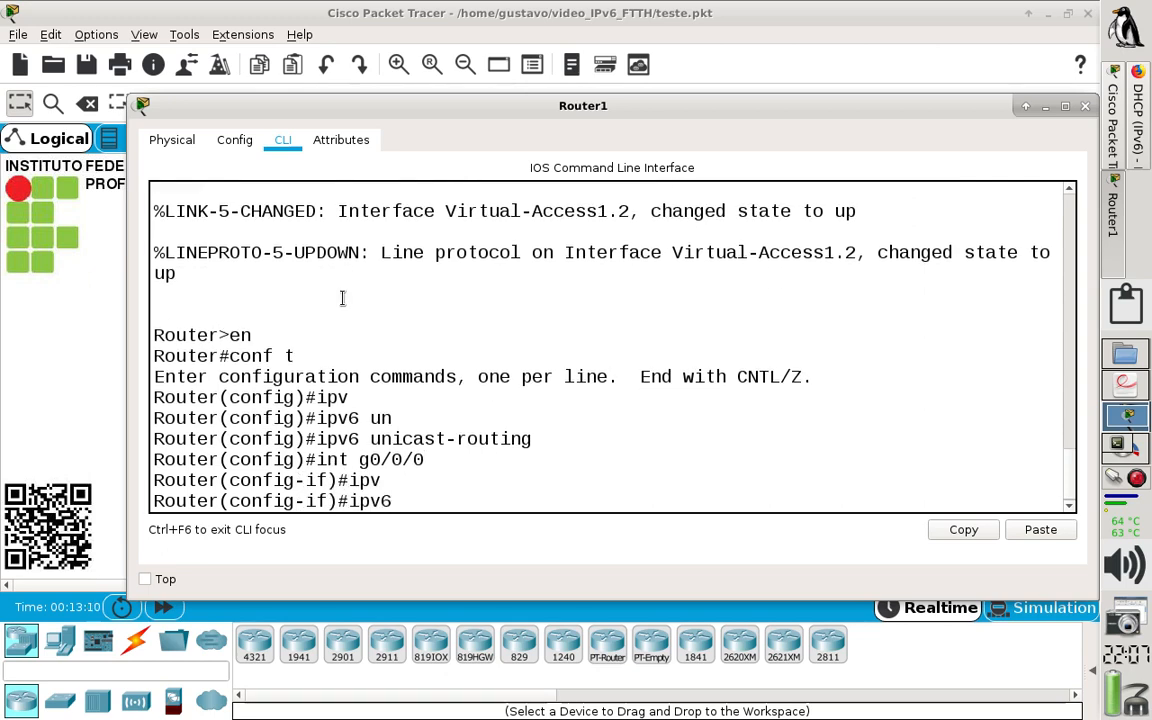
type("en")
key("Tab")
key("Return")
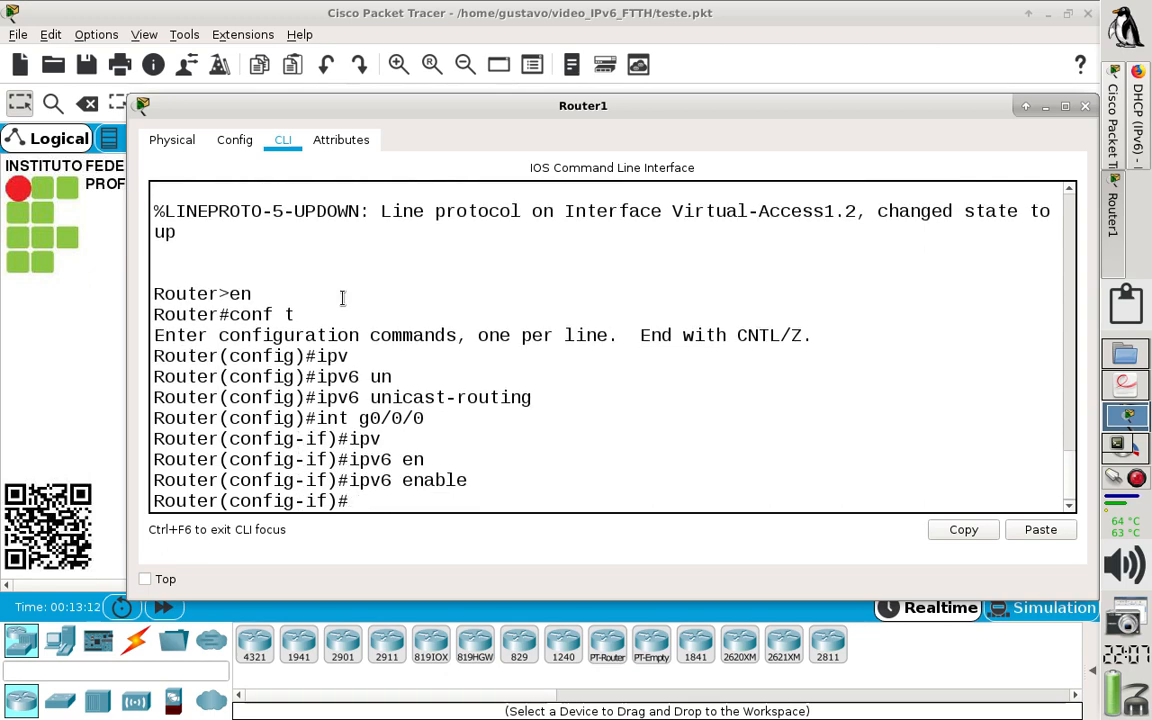
Assign the IPv6 address 2001:db8:cafe::ffff/56 to interface g0/0/0.
type("ipv")
key("Tab")
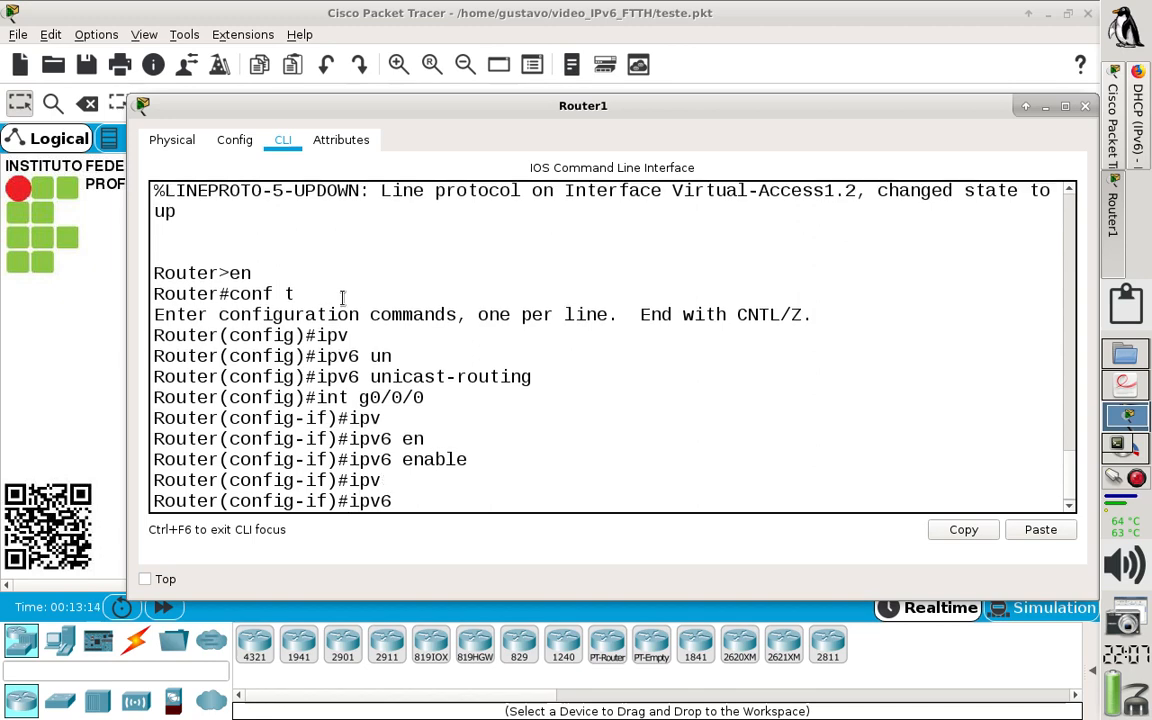
type("ad")
key("Tab")
type("200")
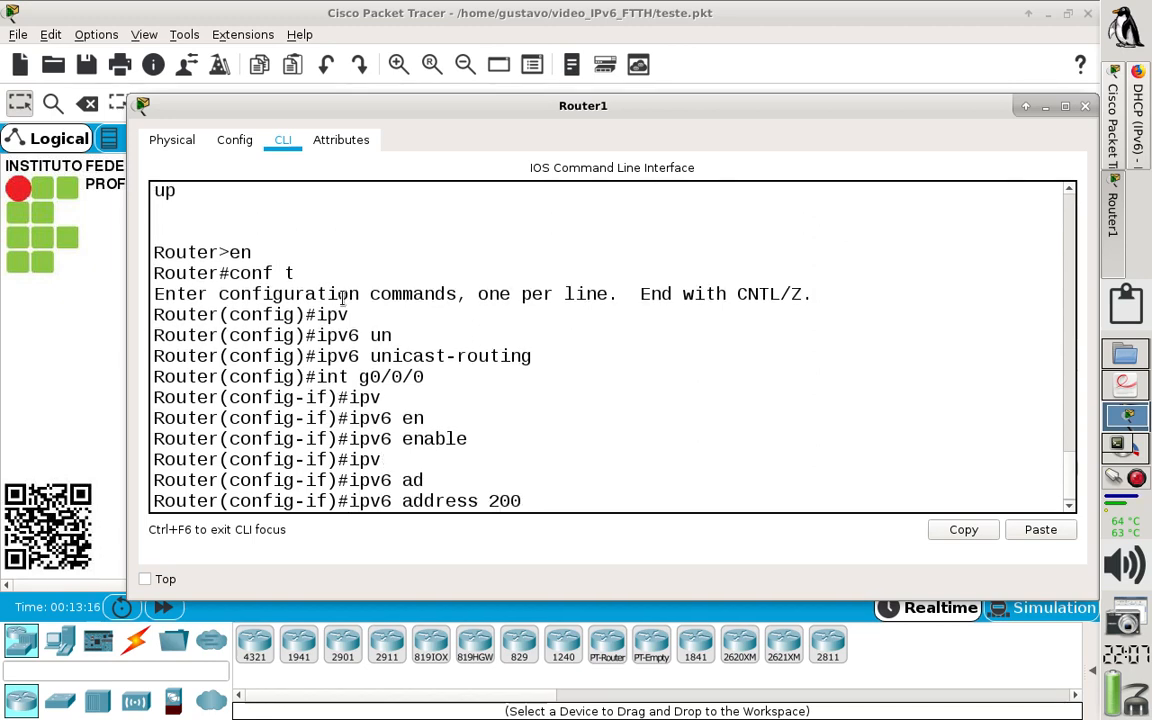
type("1:db8:cafe:")
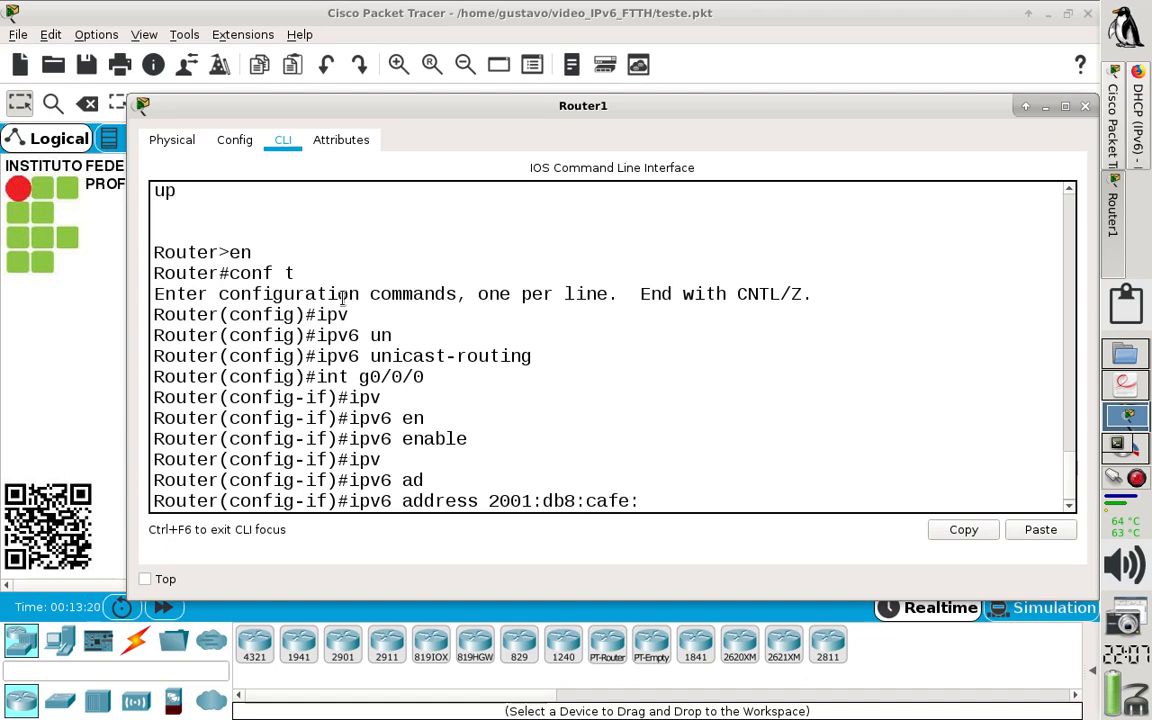
type(":")
type("ffff")
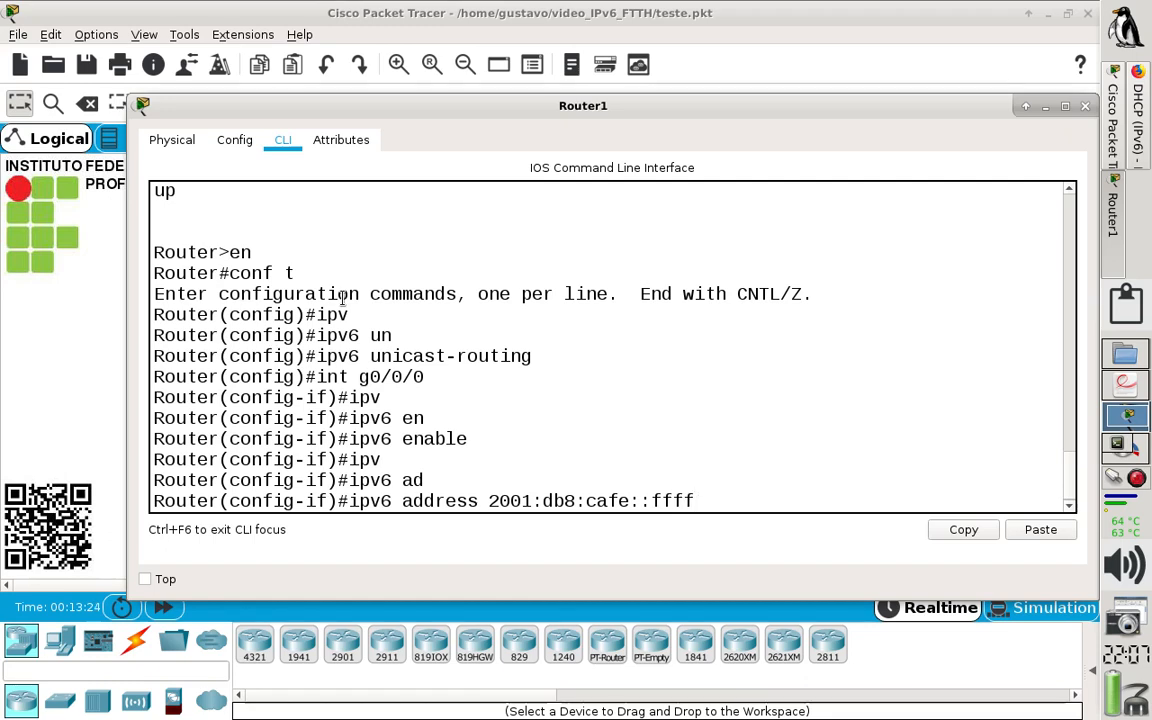
type("/56")
key("Return")
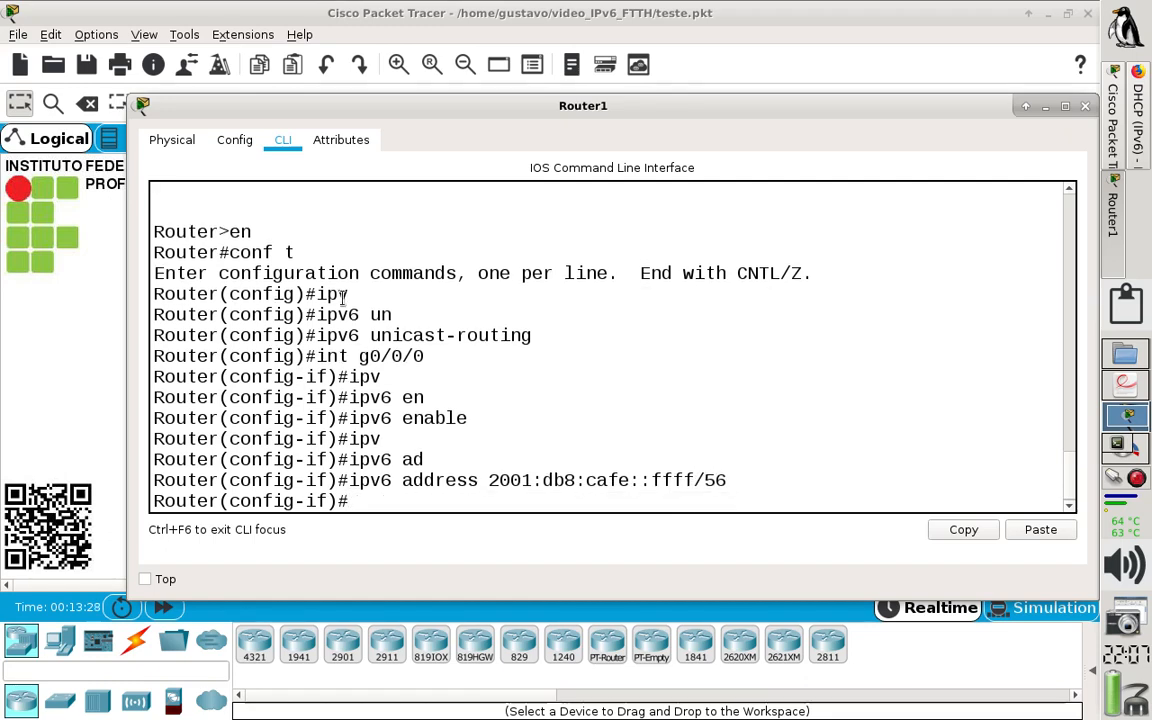
Bind the DHCPv6 server pool ASSINANTESv6 to interface g0/0/0 with ipv6 dhcp server.
type("ipv")
key("Tab")
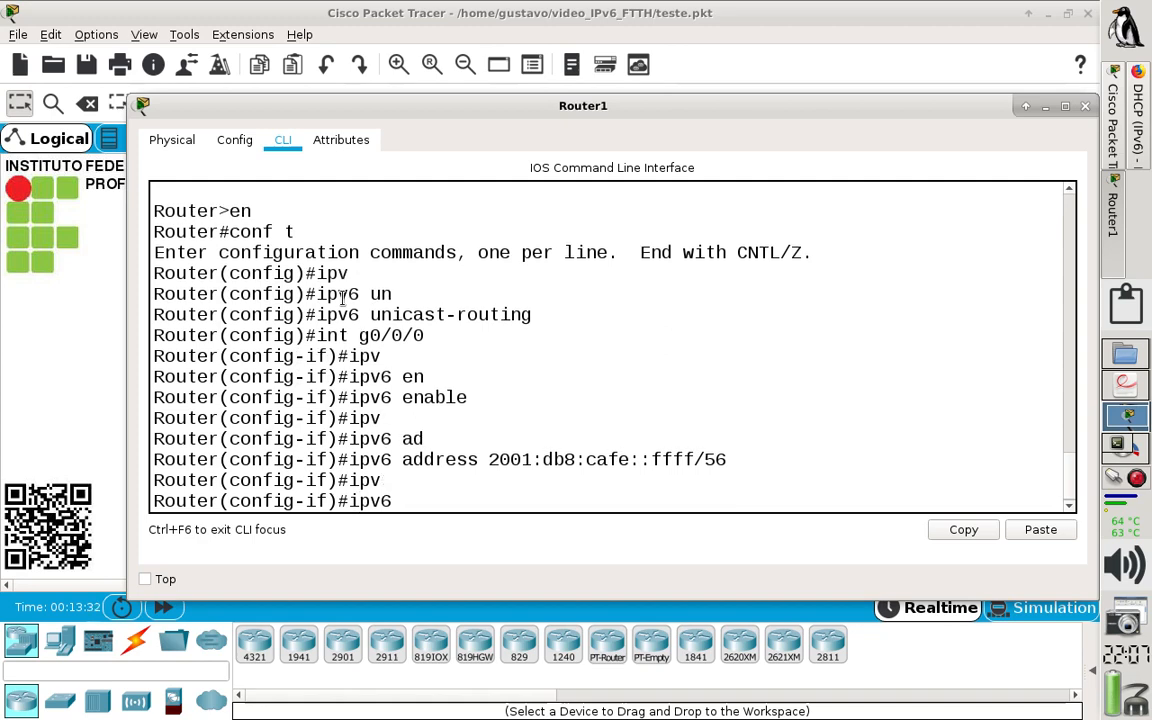
type("dh")
key("Tab")
type("ser")
key("Tab")
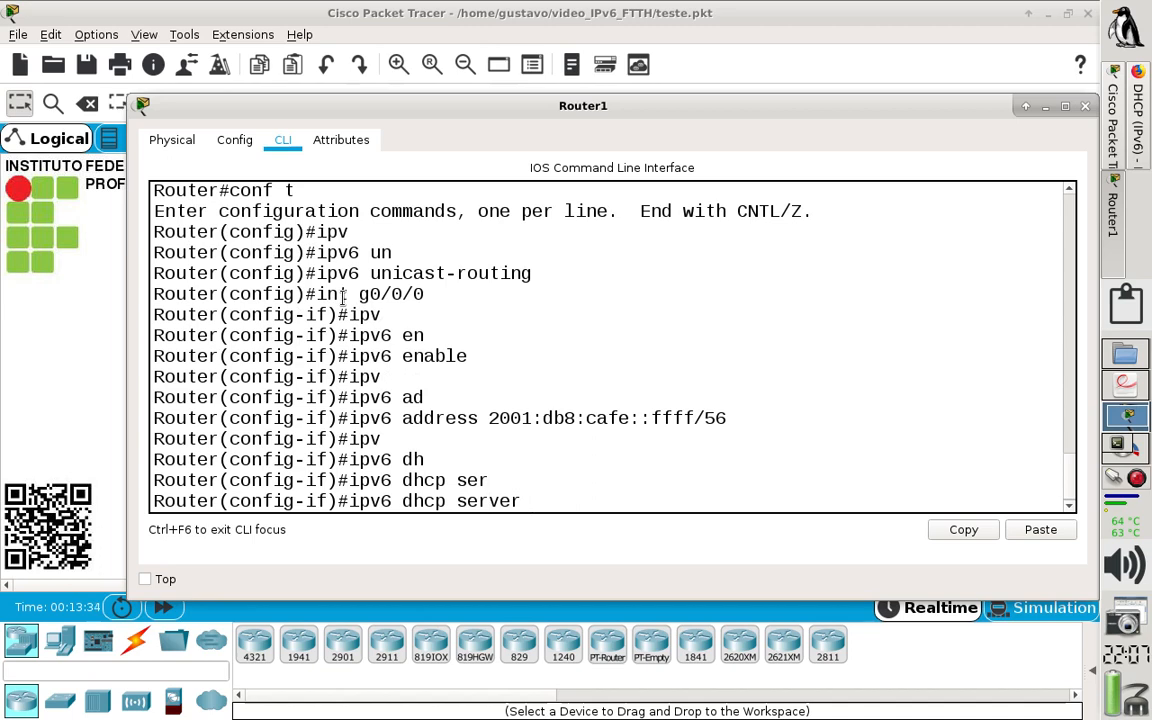
type("ASSINANTES")
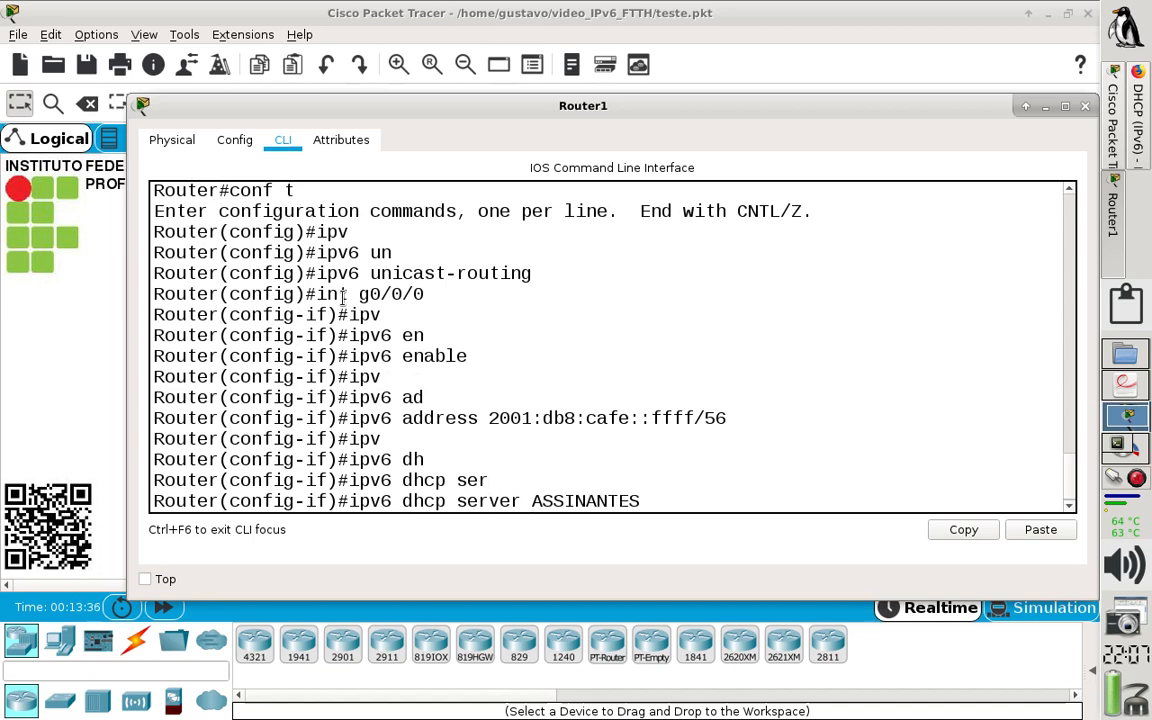
type("v6")
key("Return")
Set ipv6 nd other-config-flag on interface g0/0/0 and return to global configuration mode.
type("ipv")
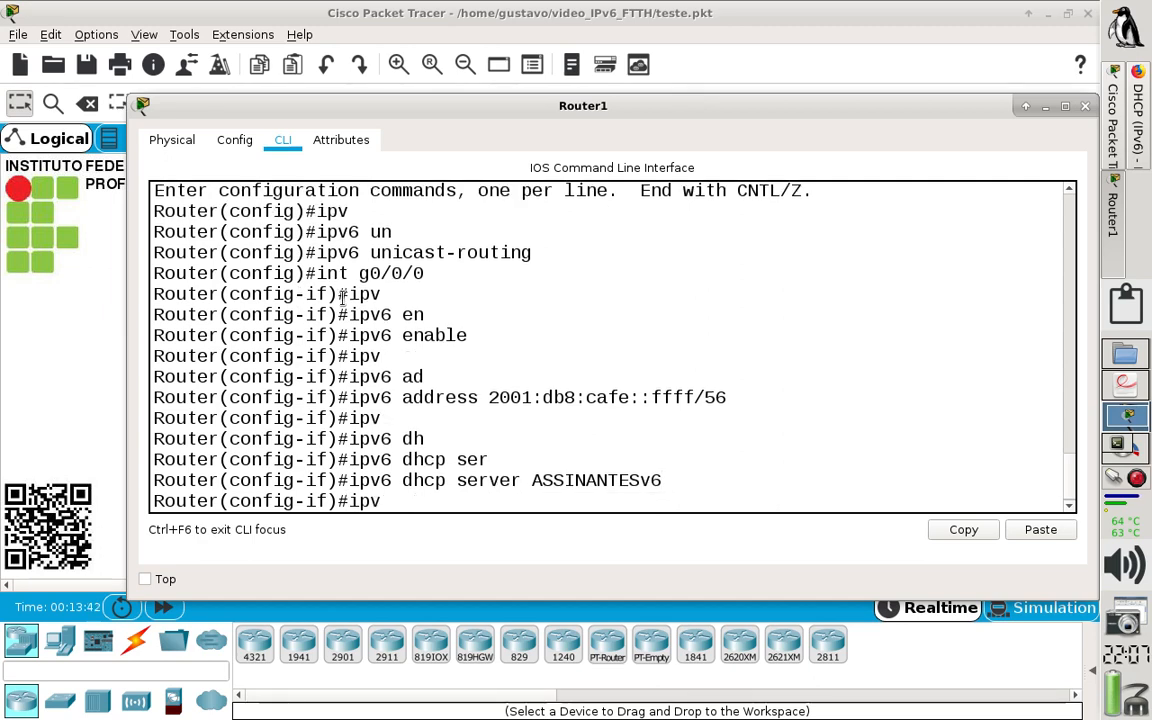
key("Tab")
type("nd")
key("Tab")
type("p")
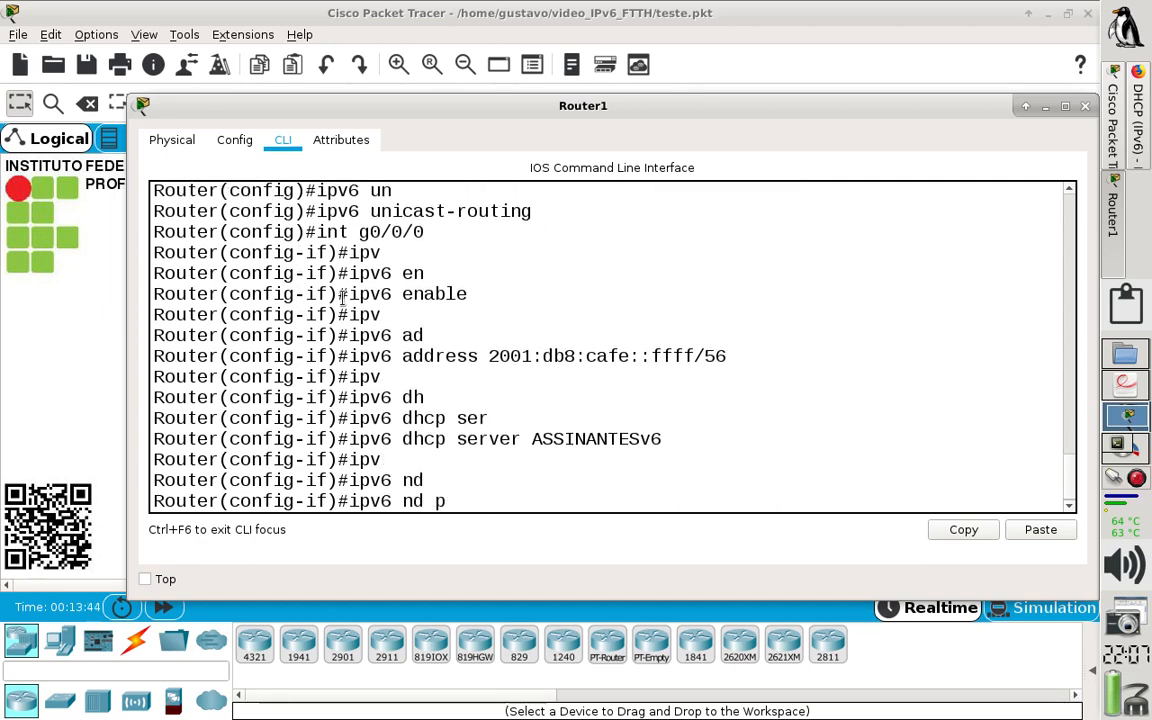
type("re")
key("BackSpace")
key("BackSpace")
key("BackSpace")
type("ot")
key("Tab")
key("Return")
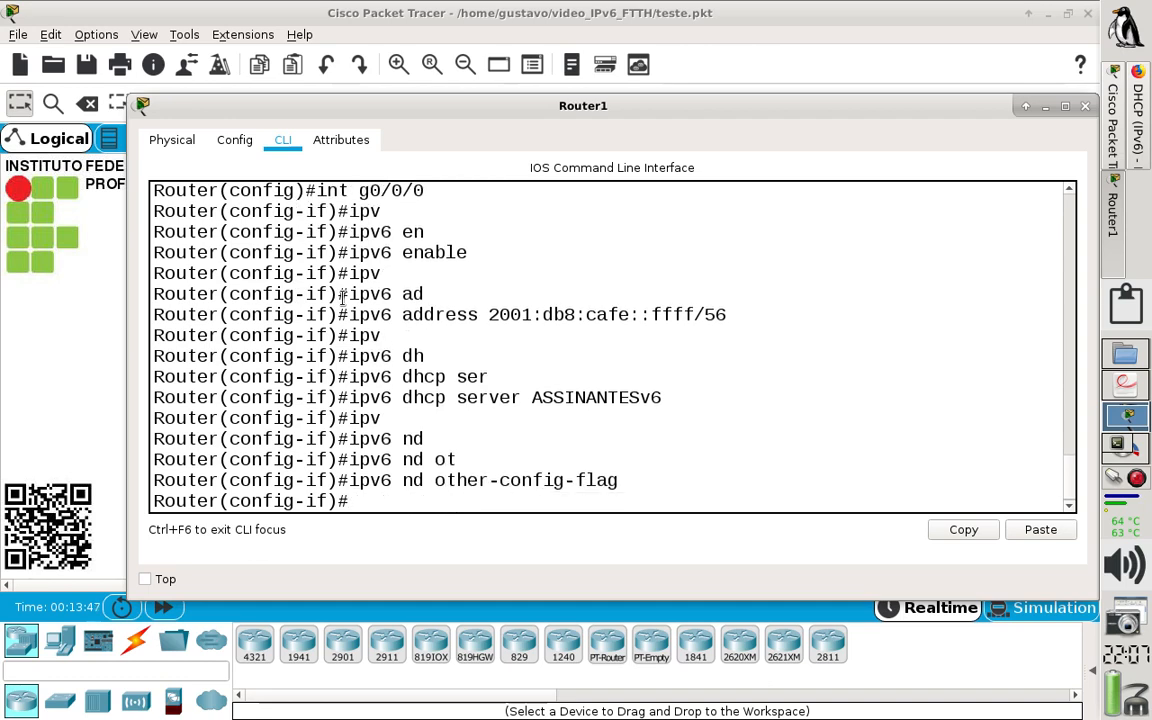
type("e")
type("xit")
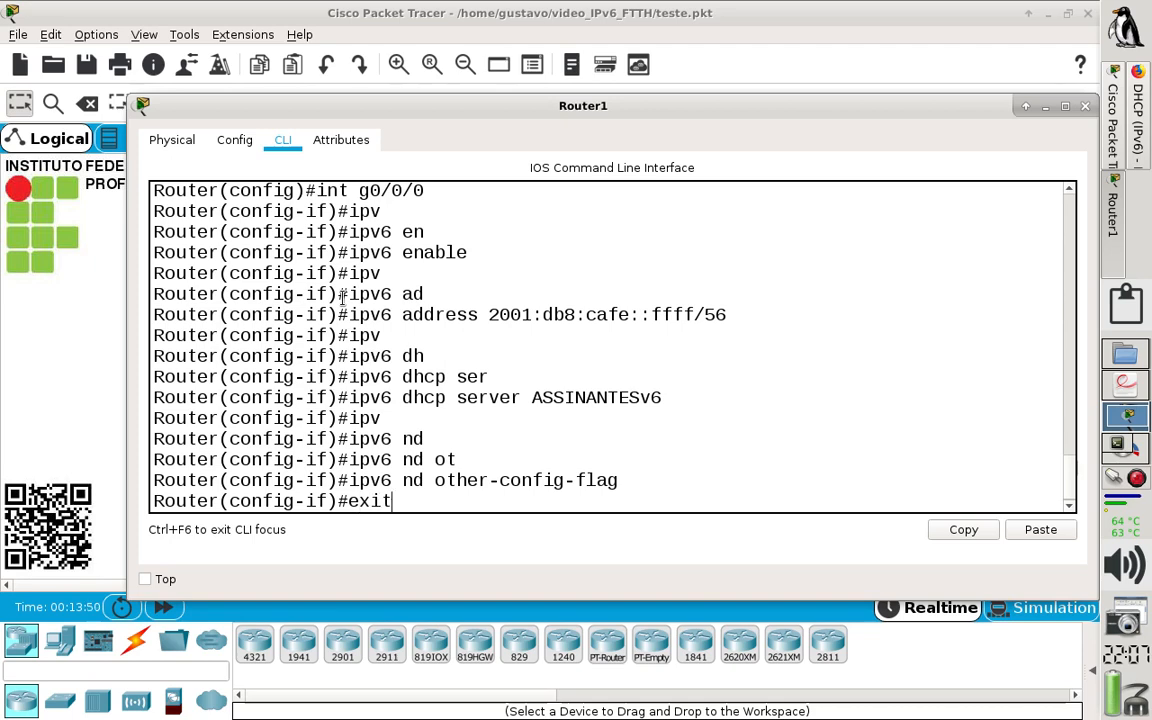
key("Return")
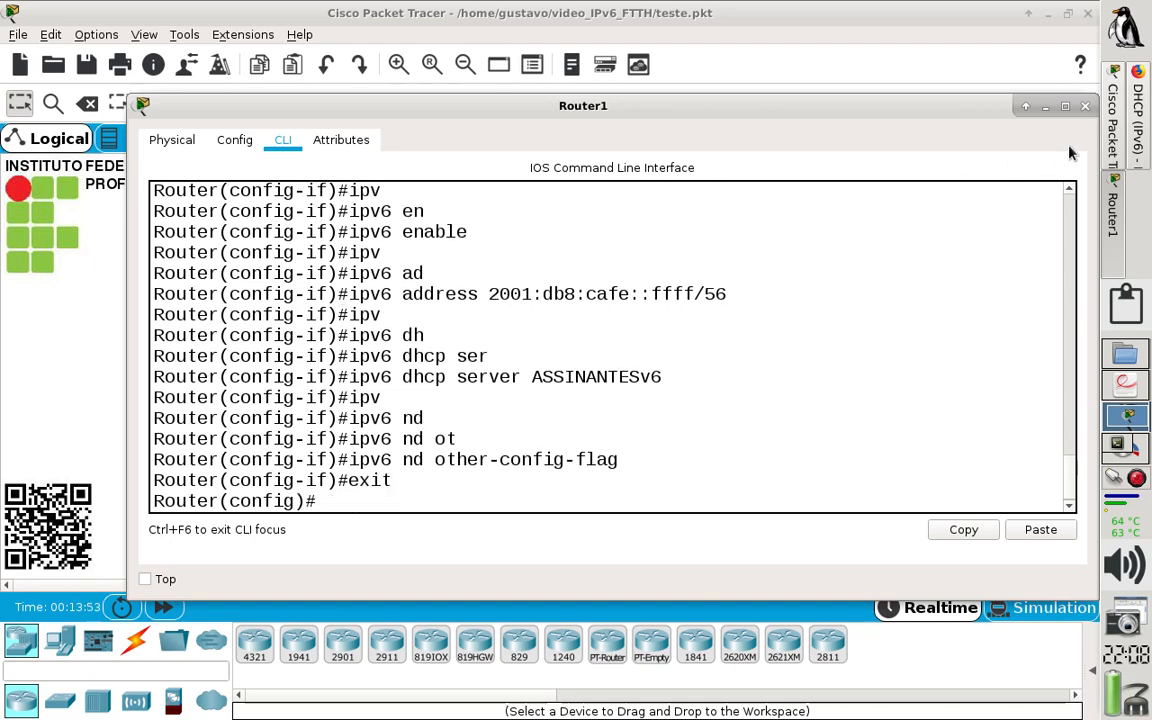
Using the Firefox tutorial as reference, create the IPv6 local pool ASSINANTESv6 on Router1 with prefix 2001:db8:cafe::/64 and assigned length 56.
left_click(1137, 115)
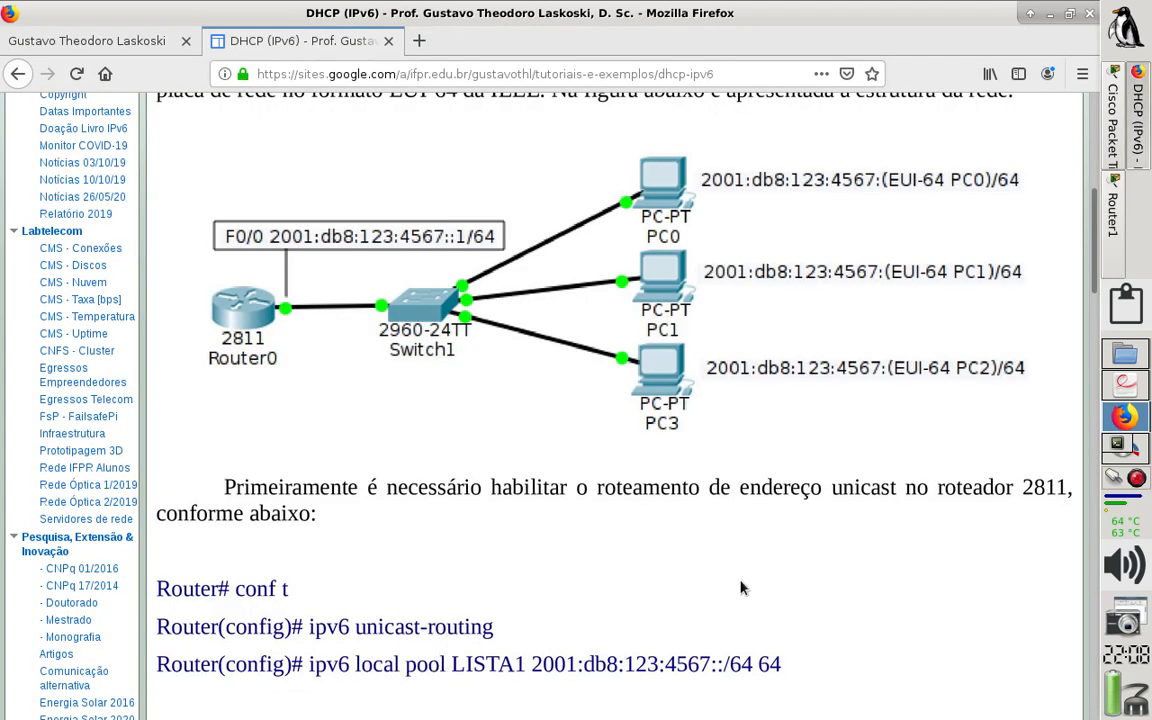
left_click(1112, 205)
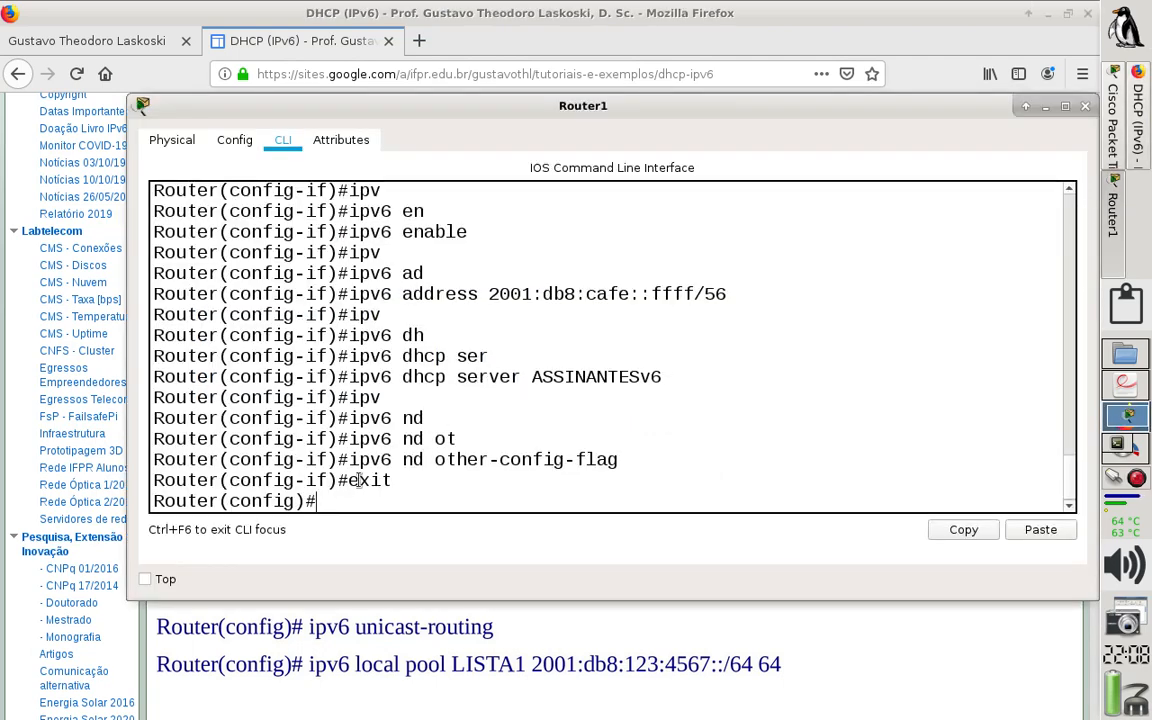
type("ipv")
key("Tab")
type("lo")
key("Tab")
type("po")
key("Tab")
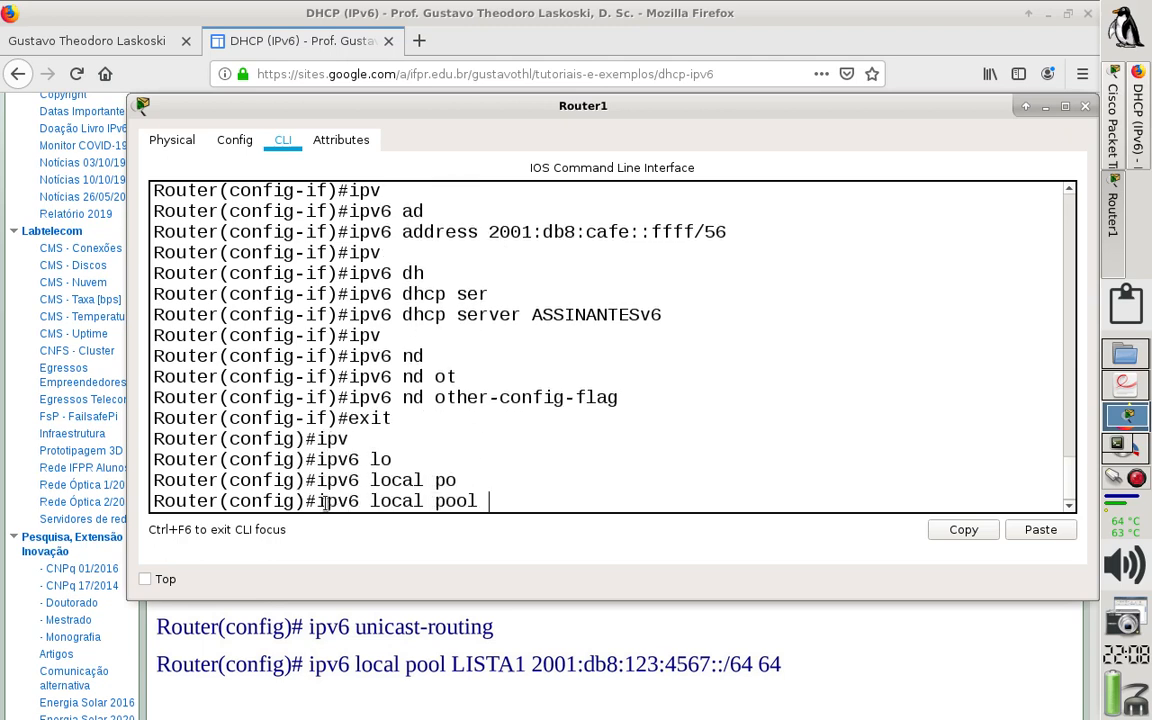
type("ASSINANTS")
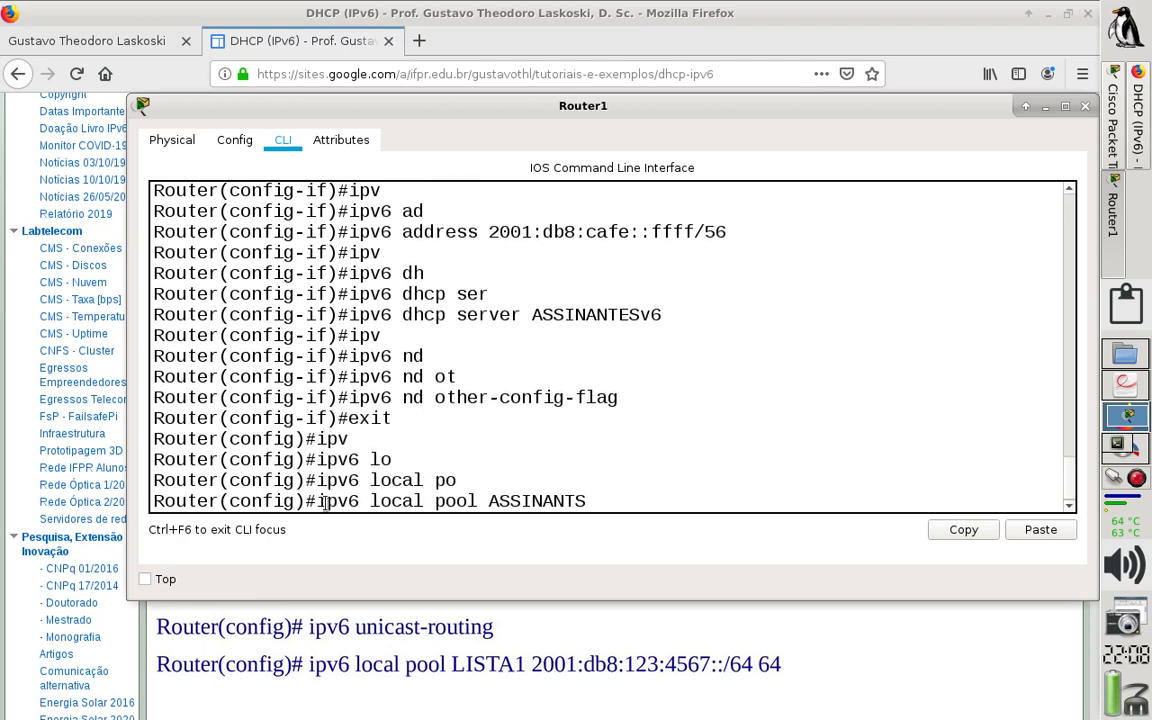
key("BackSpace")
type("ESv6 2001:db8:")
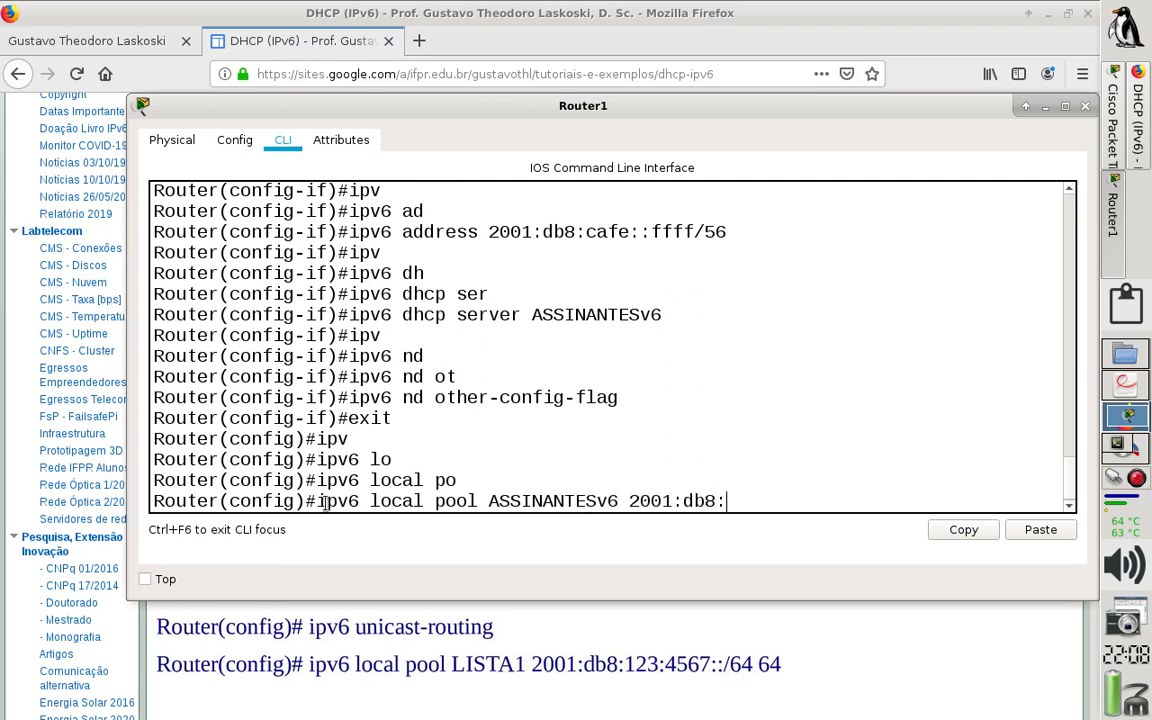
type("cafe::/64")
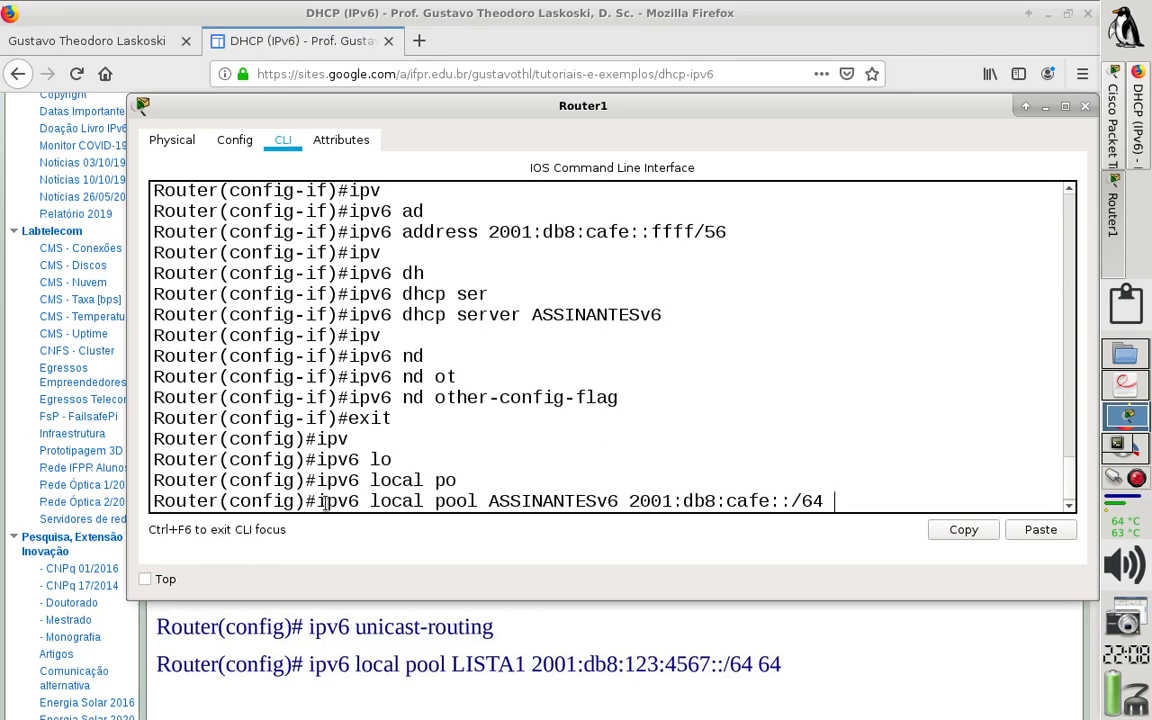
type("56")
key("Return")
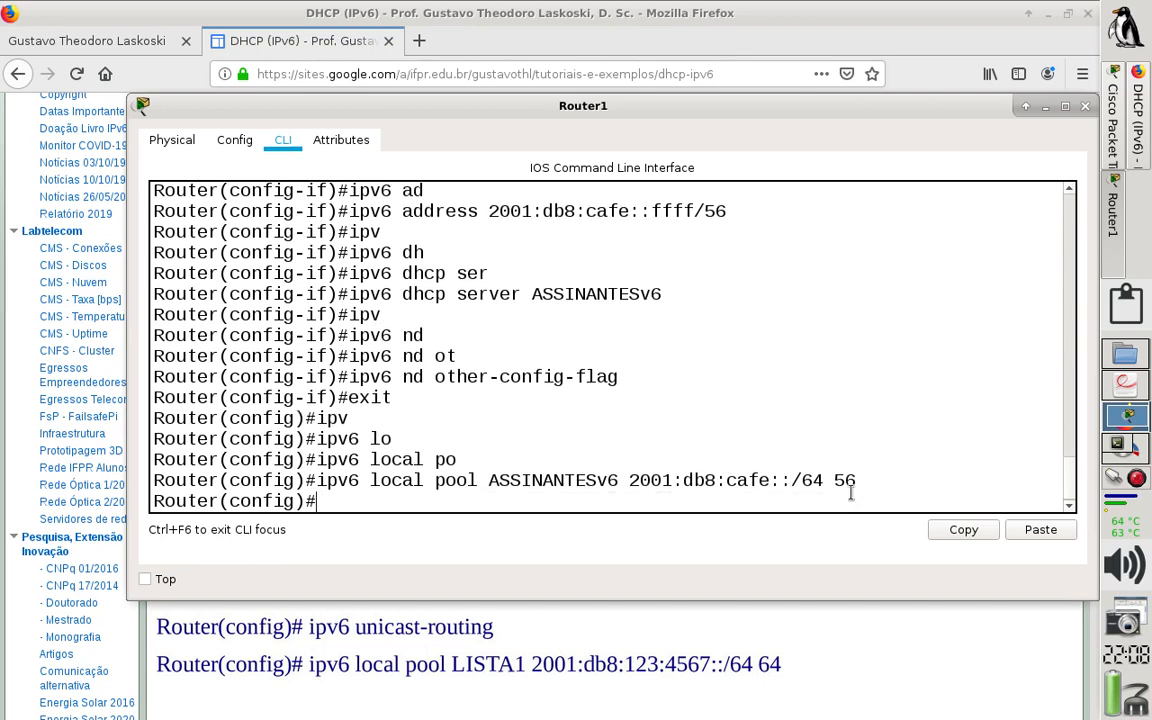
Check the DHCP pool commands in the Firefox tutorial and create the IPv6 DHCP pool ASSINANTESv6 in Router1's CLI.
left_click(510, 655)
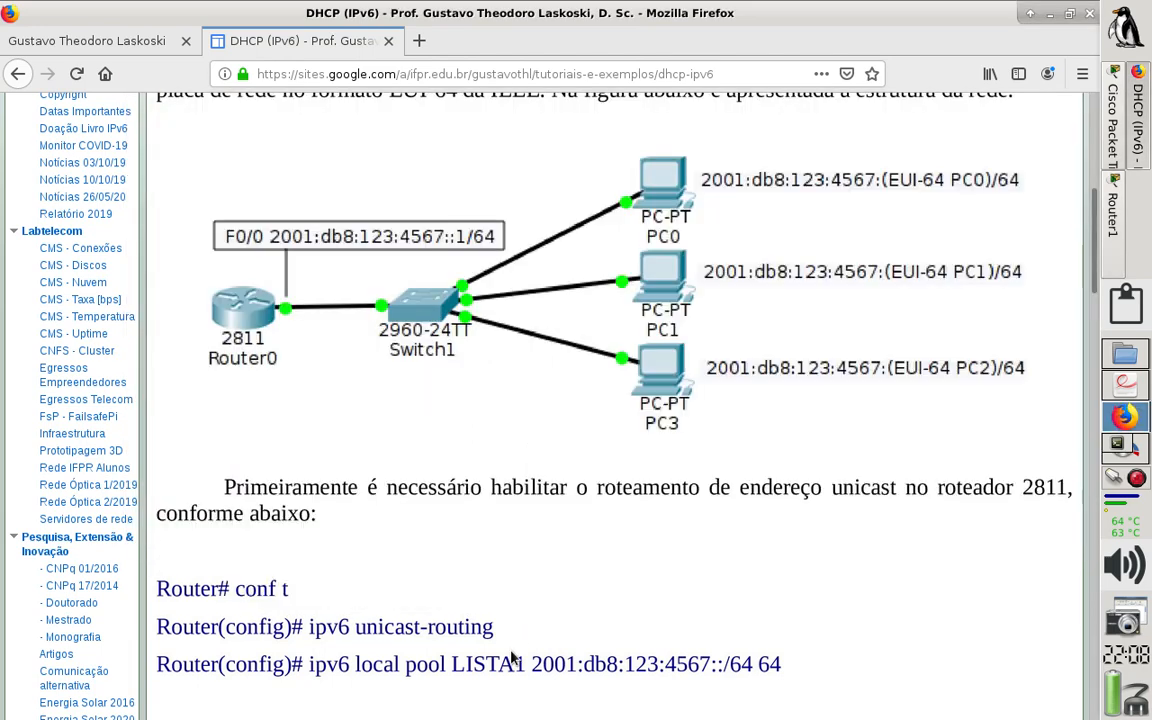
scroll(512, 657, "down", 4)
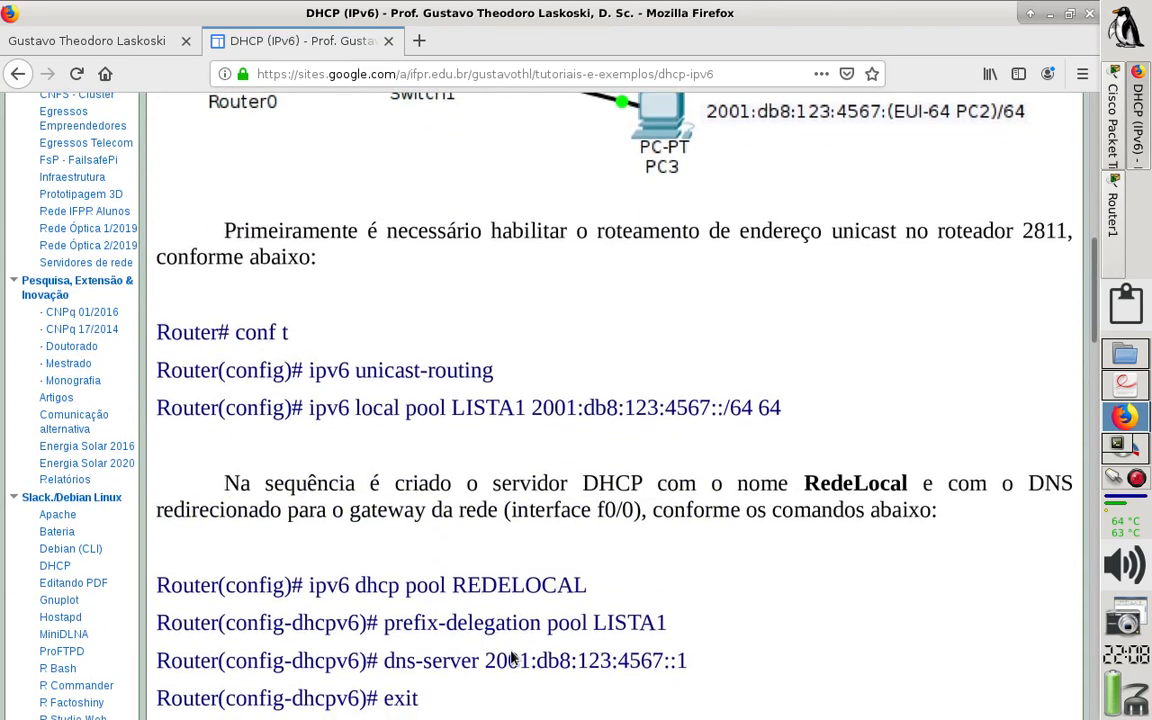
scroll(505, 650, "down", 1)
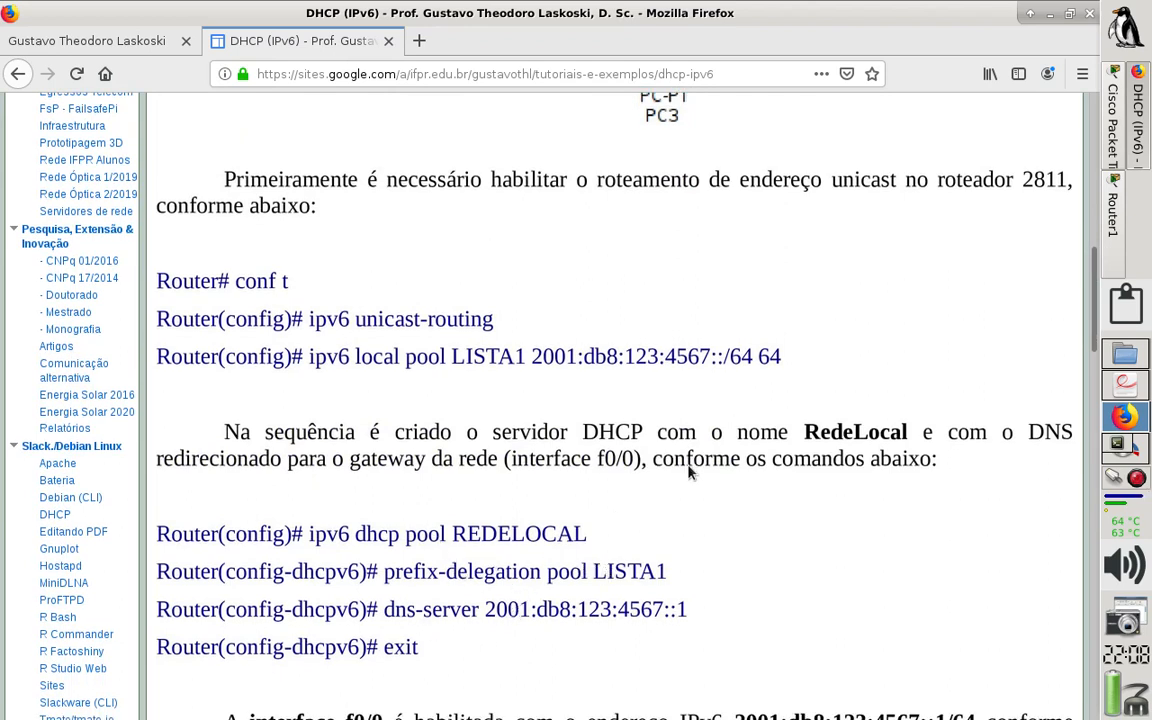
left_click(1116, 208)
type("ipv")
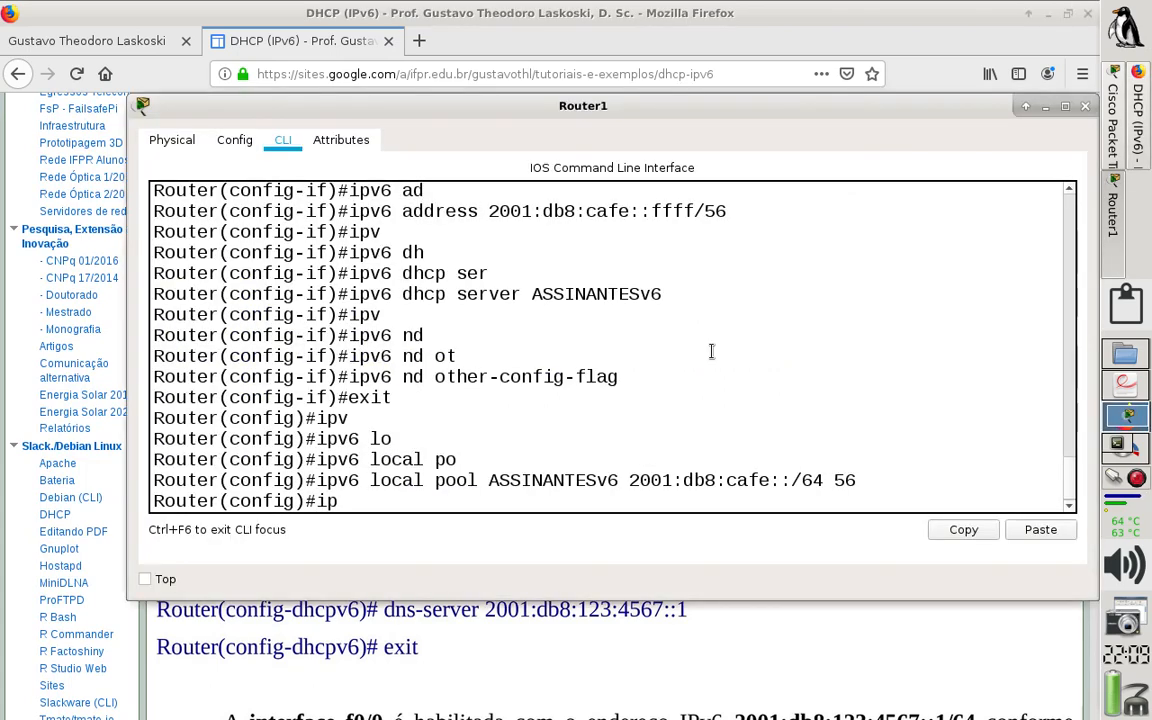
key("Tab")
type("dh")
key("Tab")
type("po")
key("Tab")
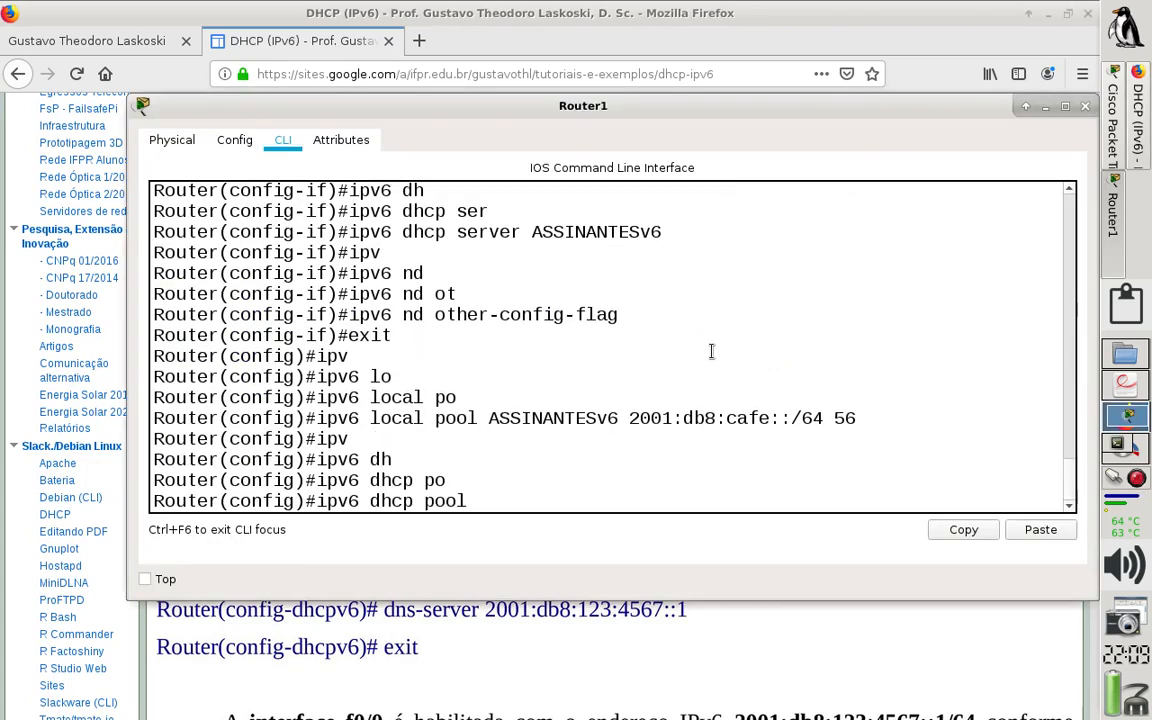
type("ASSIANTES")
key("BackSpace")
key("BackSpace")
key("BackSpace")
key("BackSpace")
key("BackSpace")
type("NANTE")
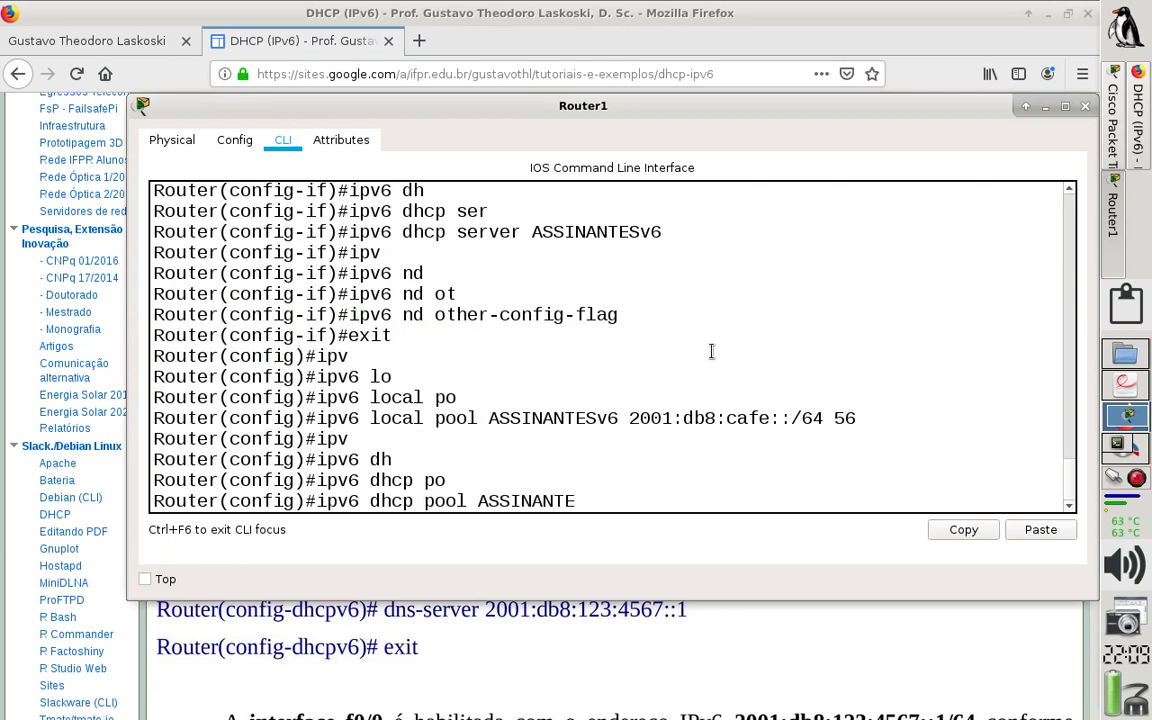
type("Sv6")
key("Return")
Set the DHCPv6 pool's prefix delegation to use the local pool ASSINANTESv6.
type("p")
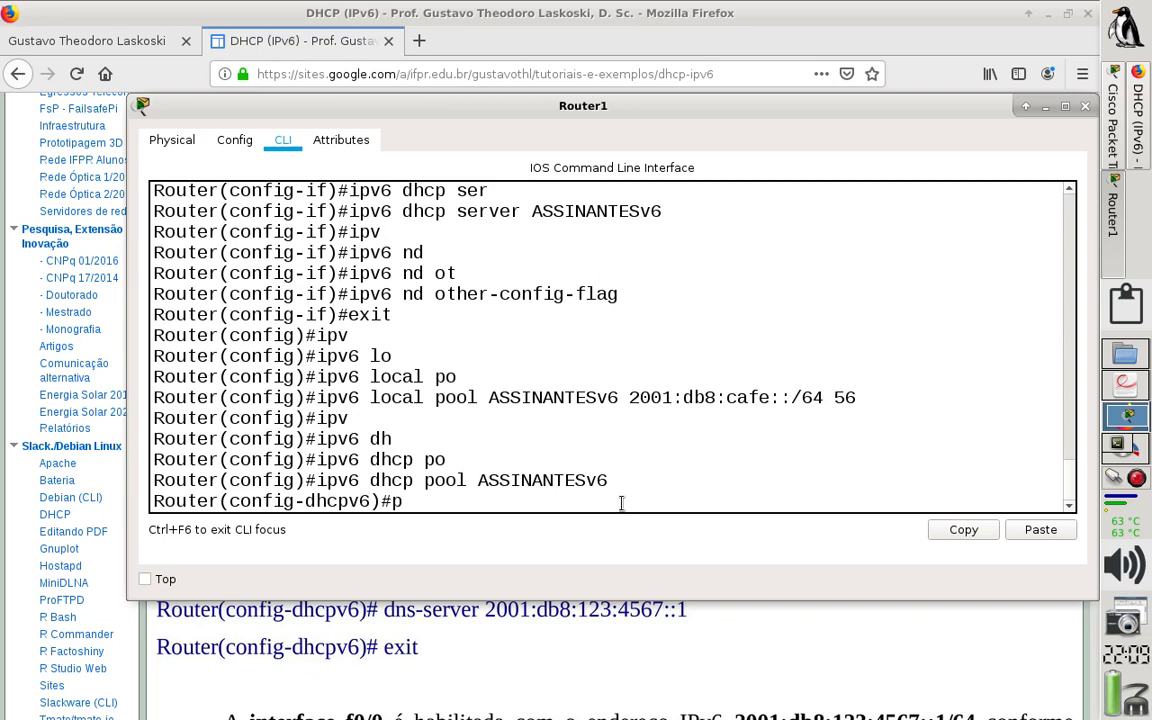
type("re")
key("Tab")
type("po")
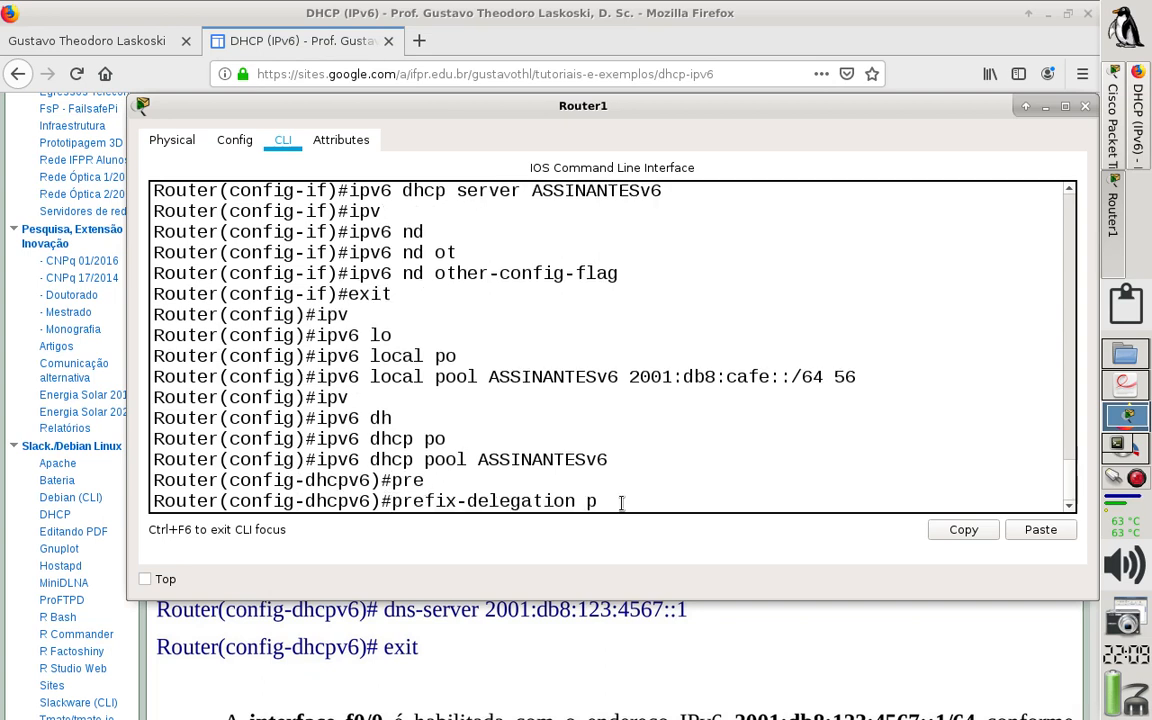
key("Tab")
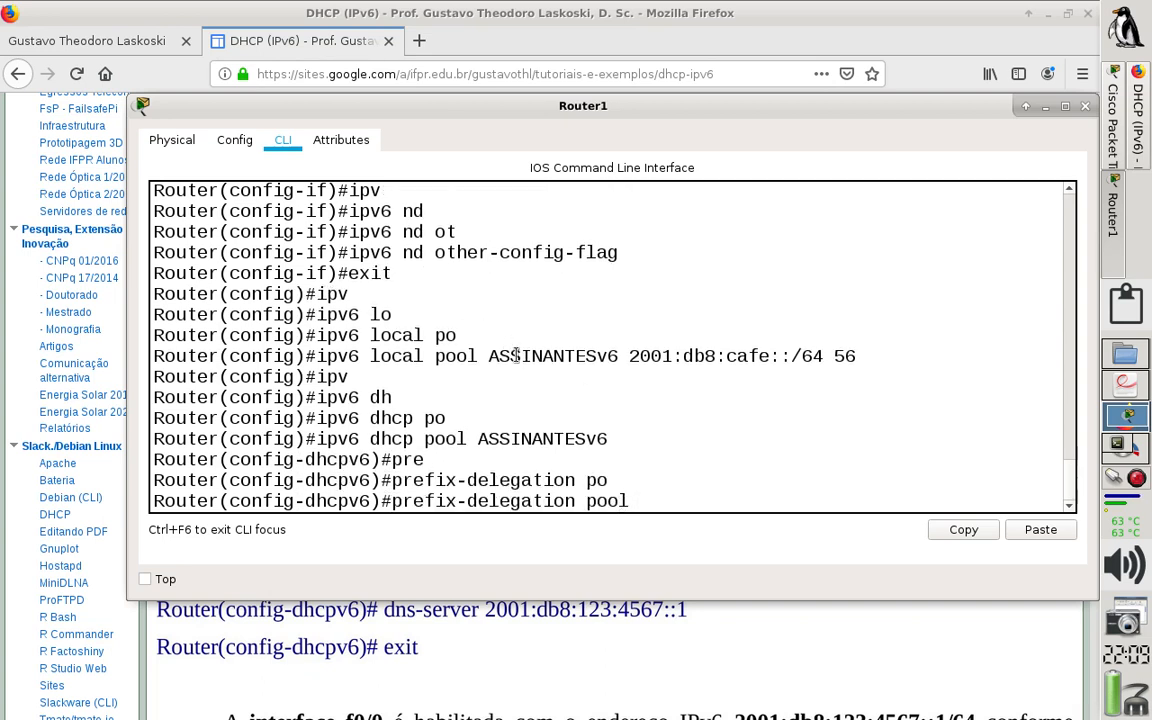
type("ASSINANTESv")
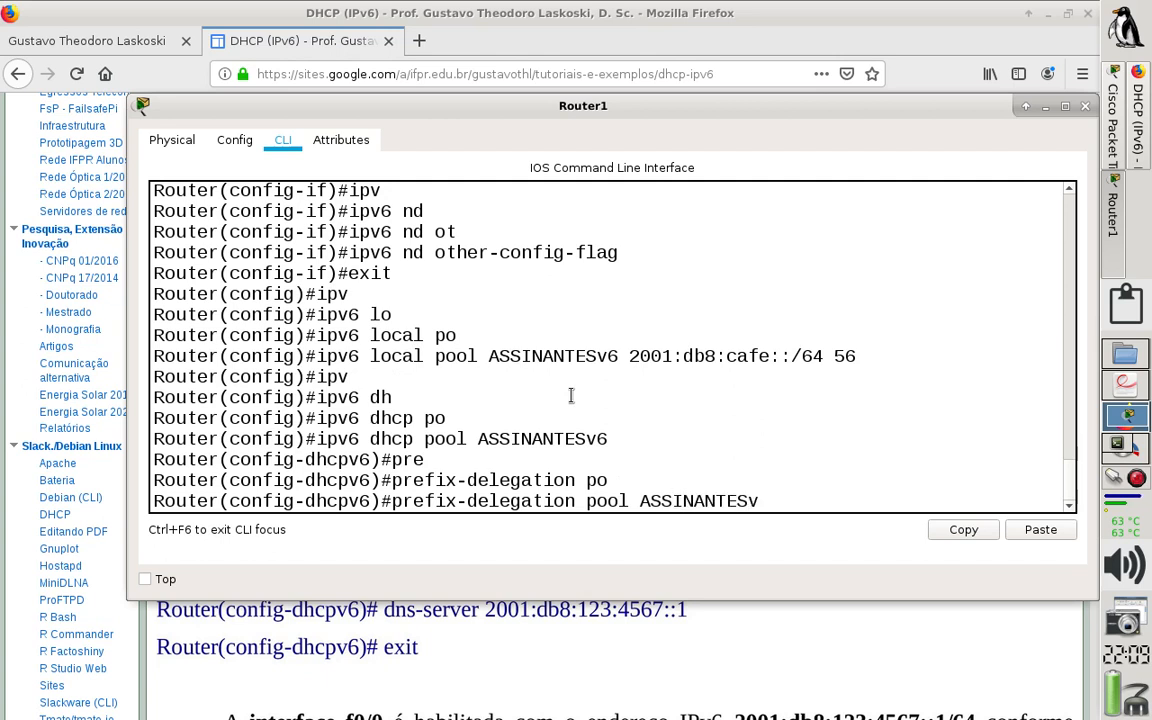
type("6")
key("Return")
Set the DHCPv6 pool's DNS server to 2001:db8:cafe::ffff.
type("dn")
key("Tab")
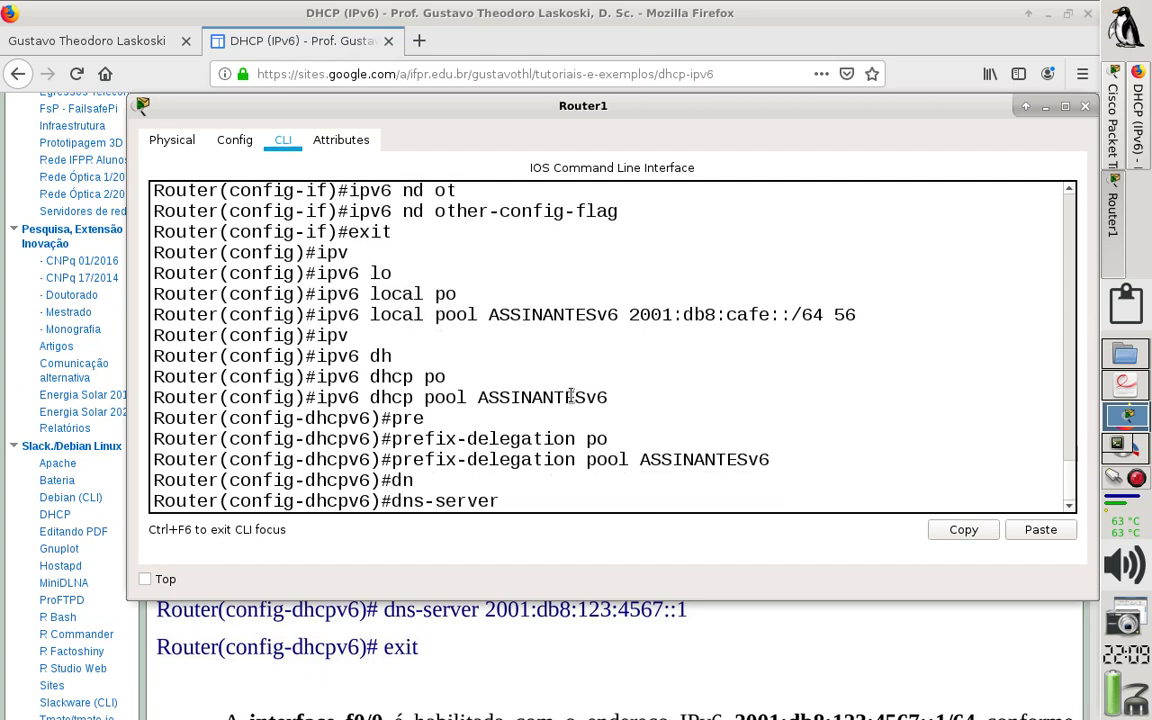
type("2001:db8:cafe")
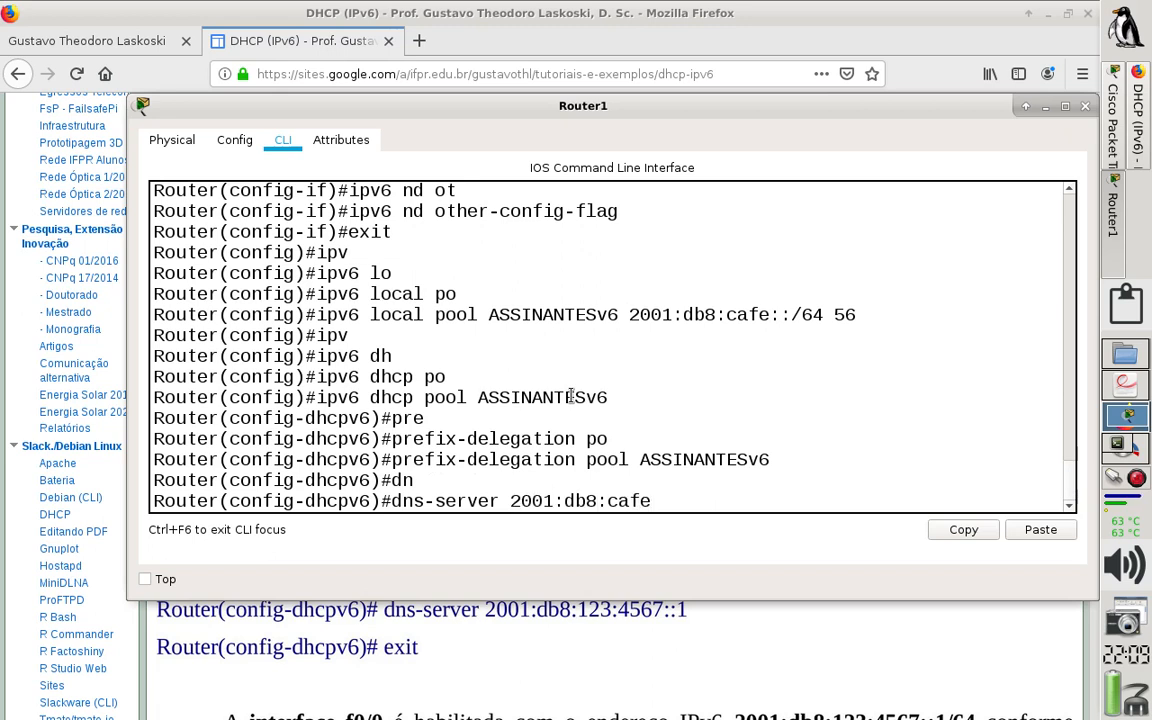
type("::ffff")
key("Return")
Leave configuration mode with end and save Router1's configuration with wr.
type("end")
key("Return")
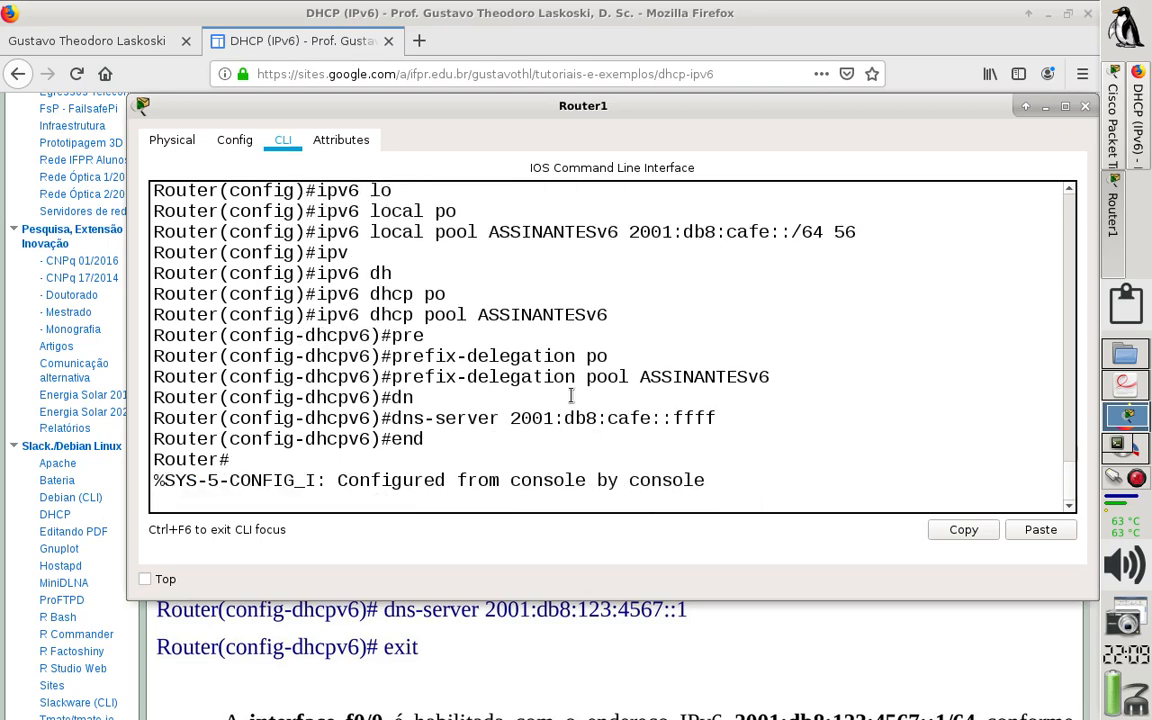
type("wr")
key("Return")
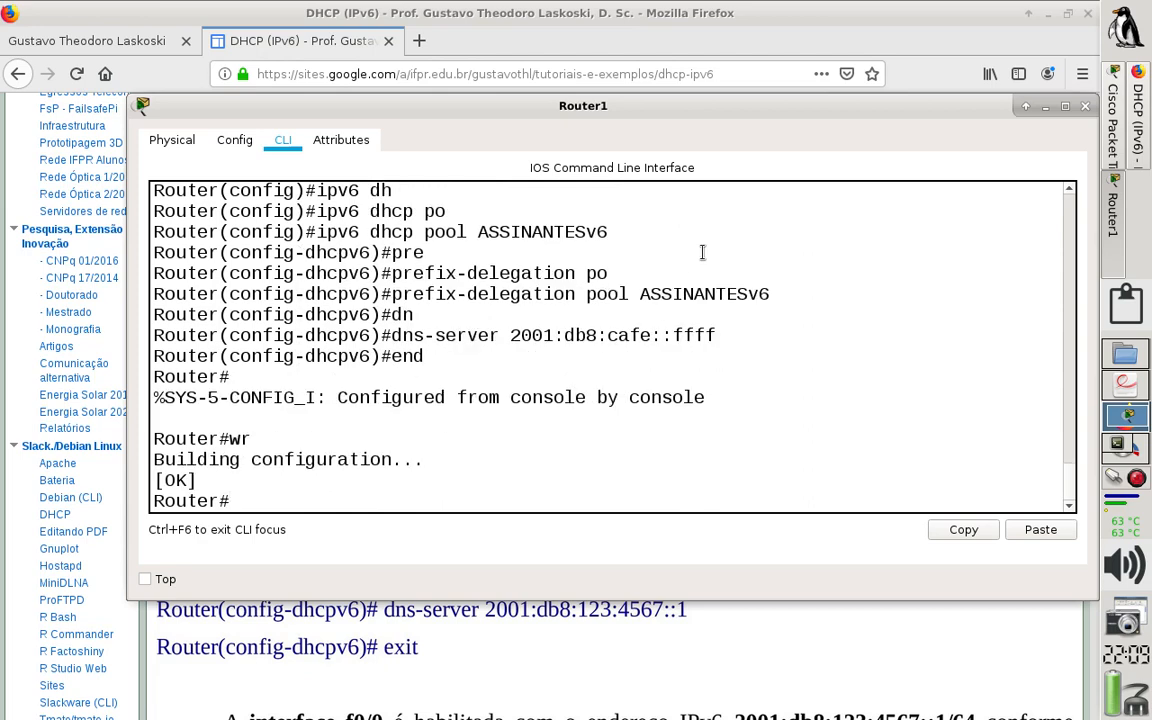
Switch to the Packet Tracer topology and set PC0's IPv6 configuration to DHCP.
left_click(1110, 133)
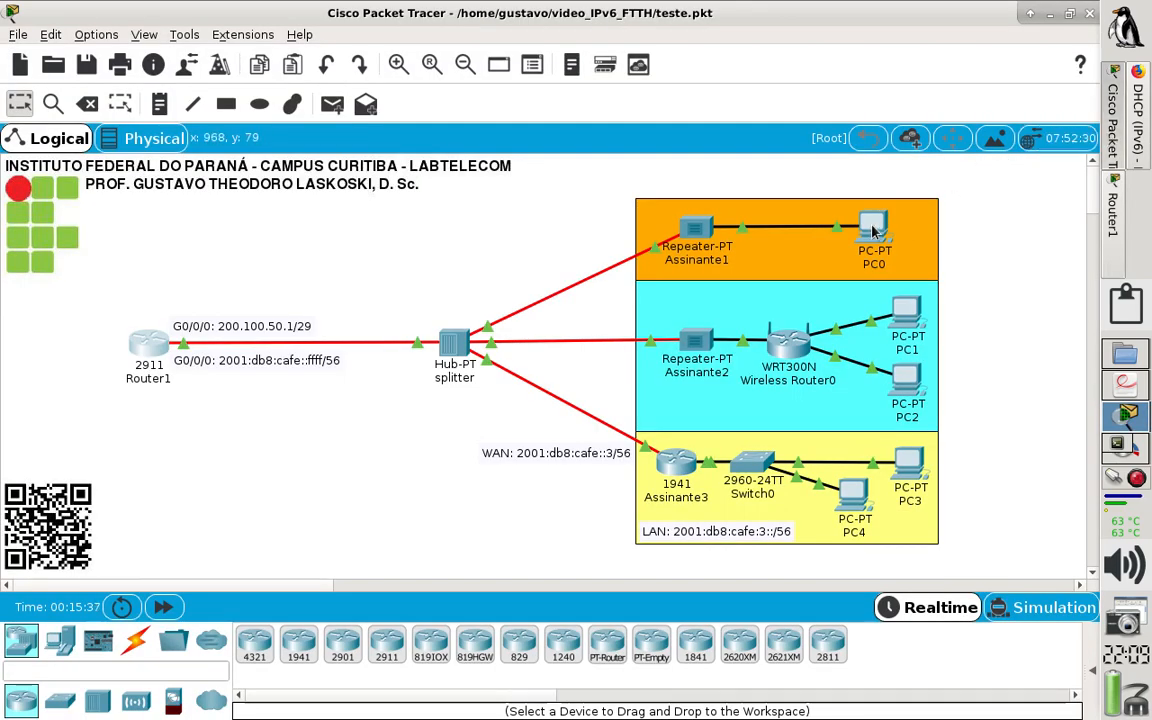
left_click(872, 230)
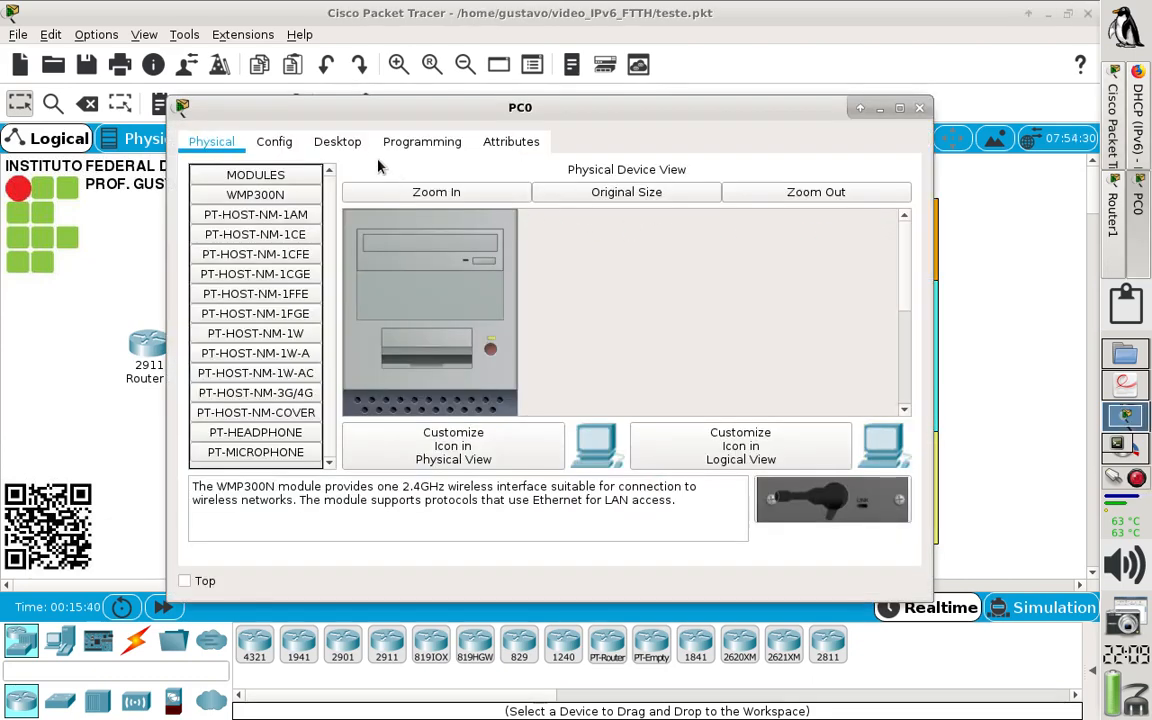
left_click(345, 149)
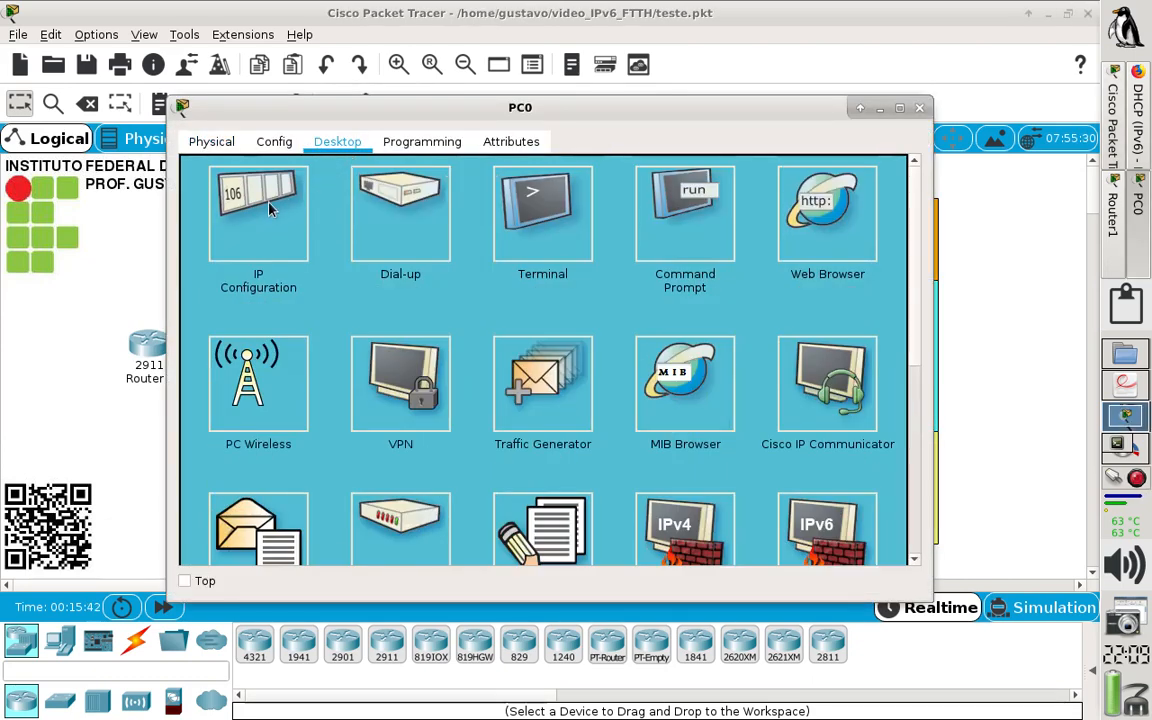
left_click(241, 183)
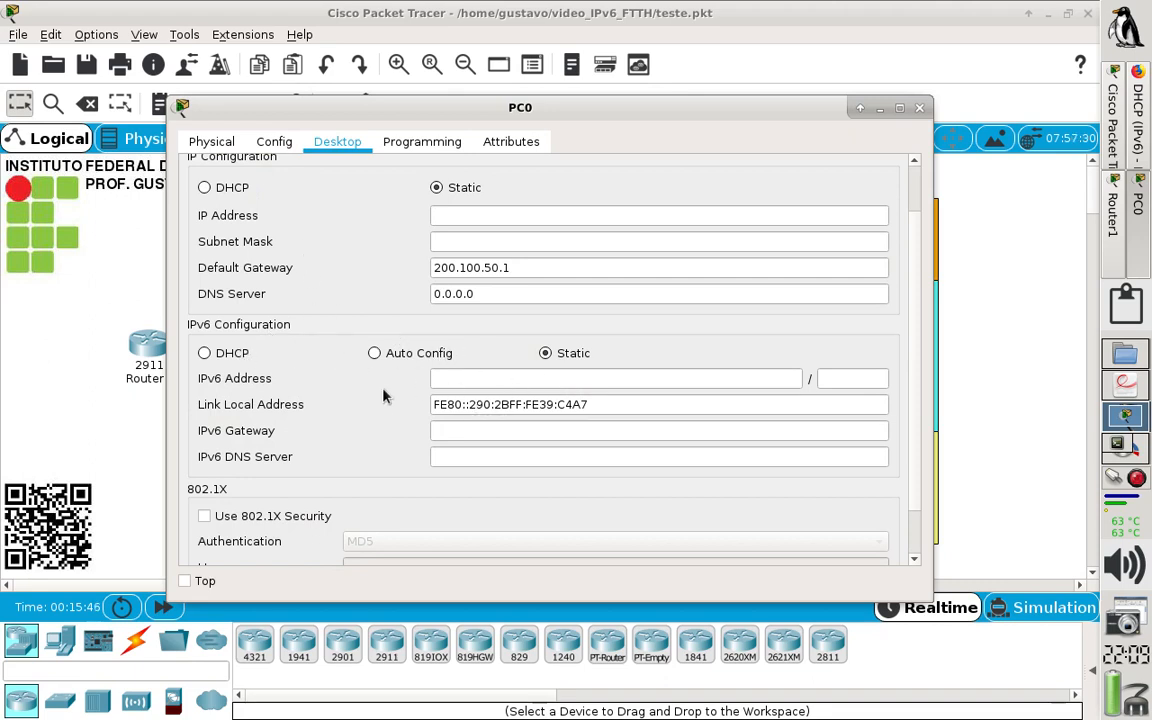
left_click(204, 354)
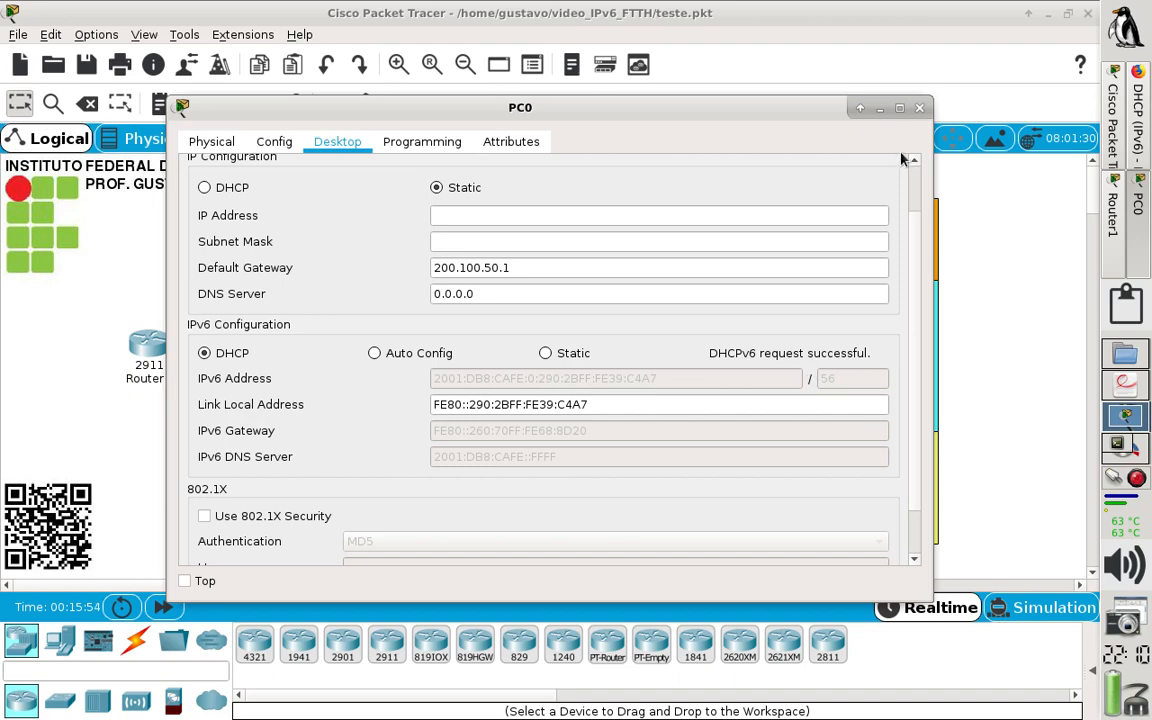
left_click(920, 109)
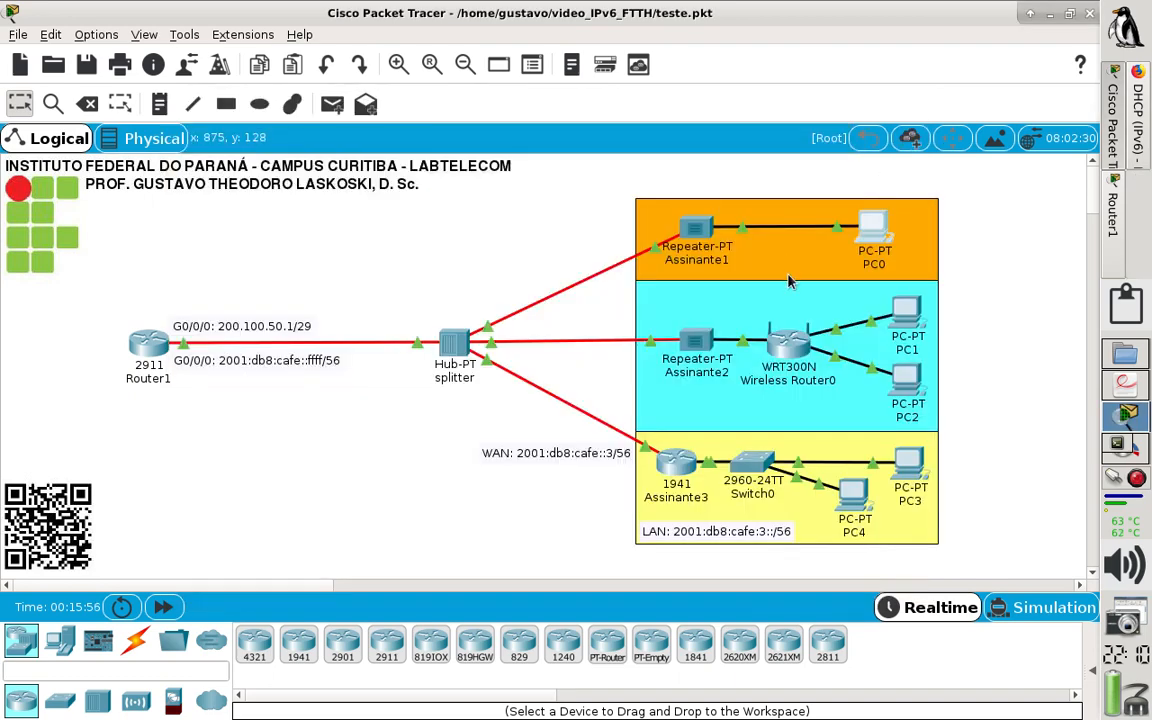
Ping Router1 at 2001:db8:cafe::ffff from PC0's Command Prompt, and close the PC0 window.
mouse_move(868, 232)
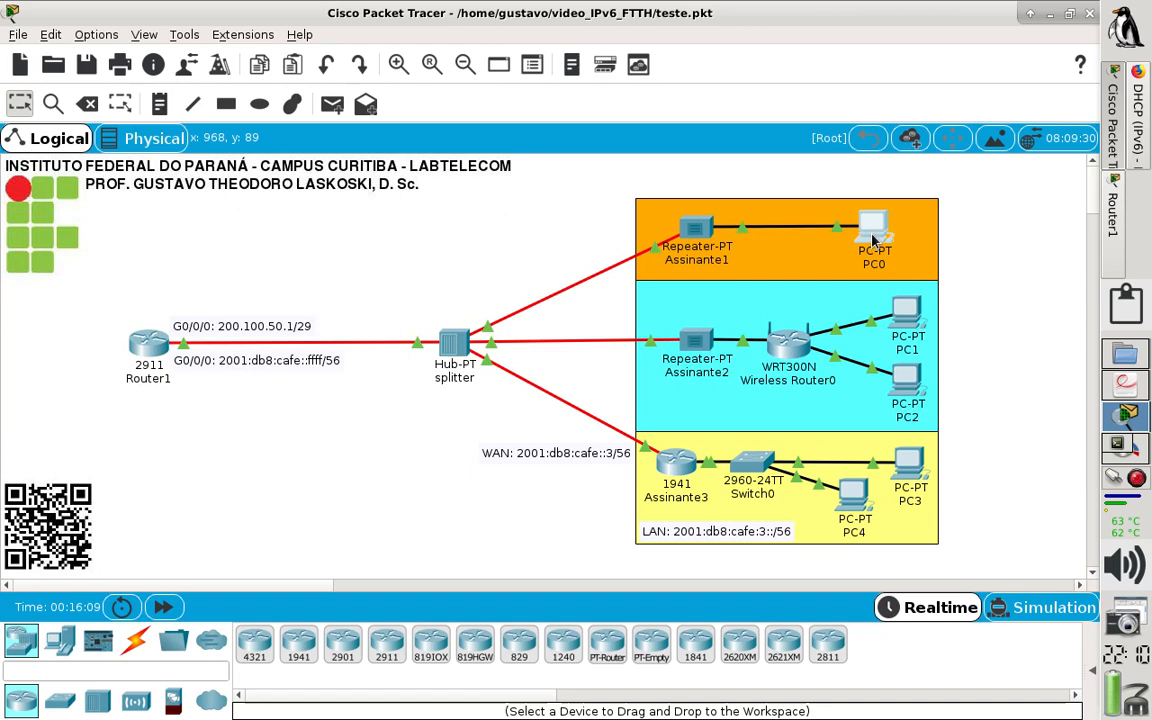
left_click(873, 240)
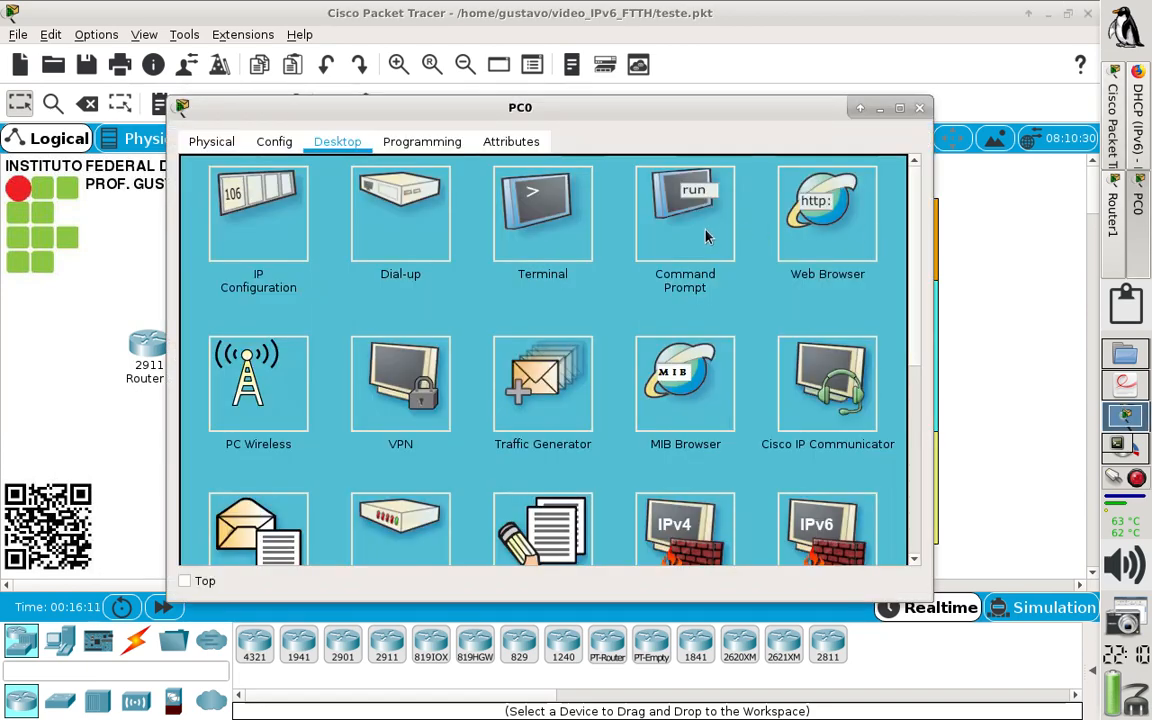
left_click(684, 215)
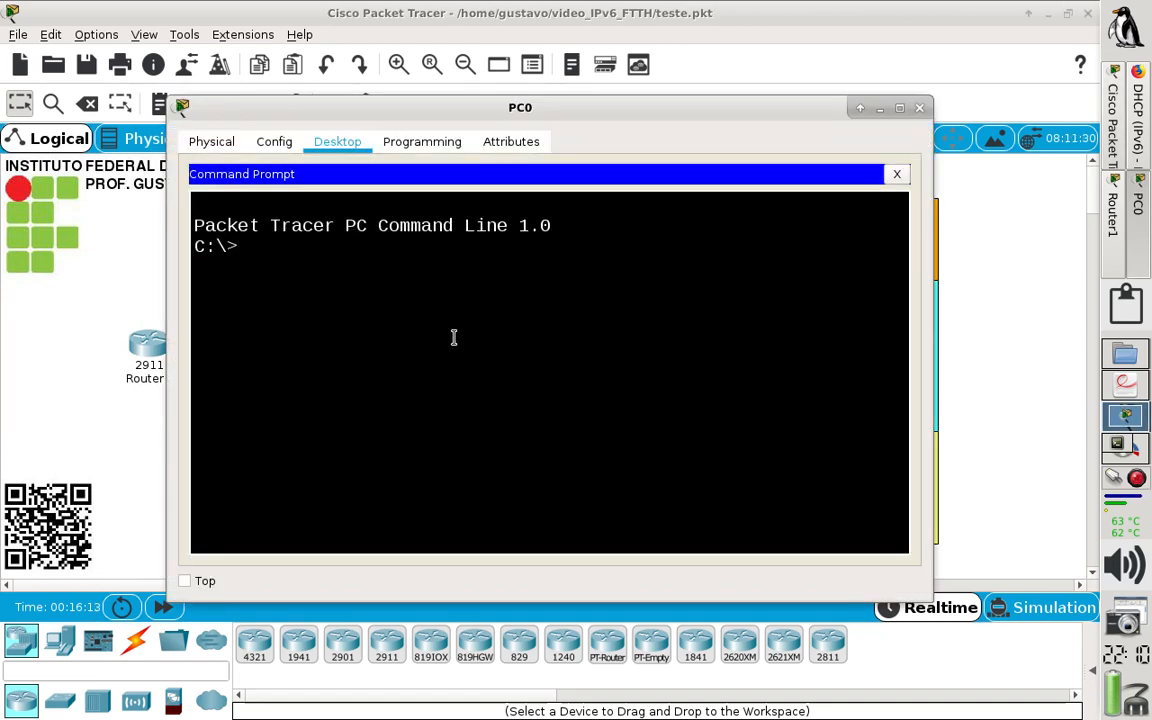
type("ping 2001")
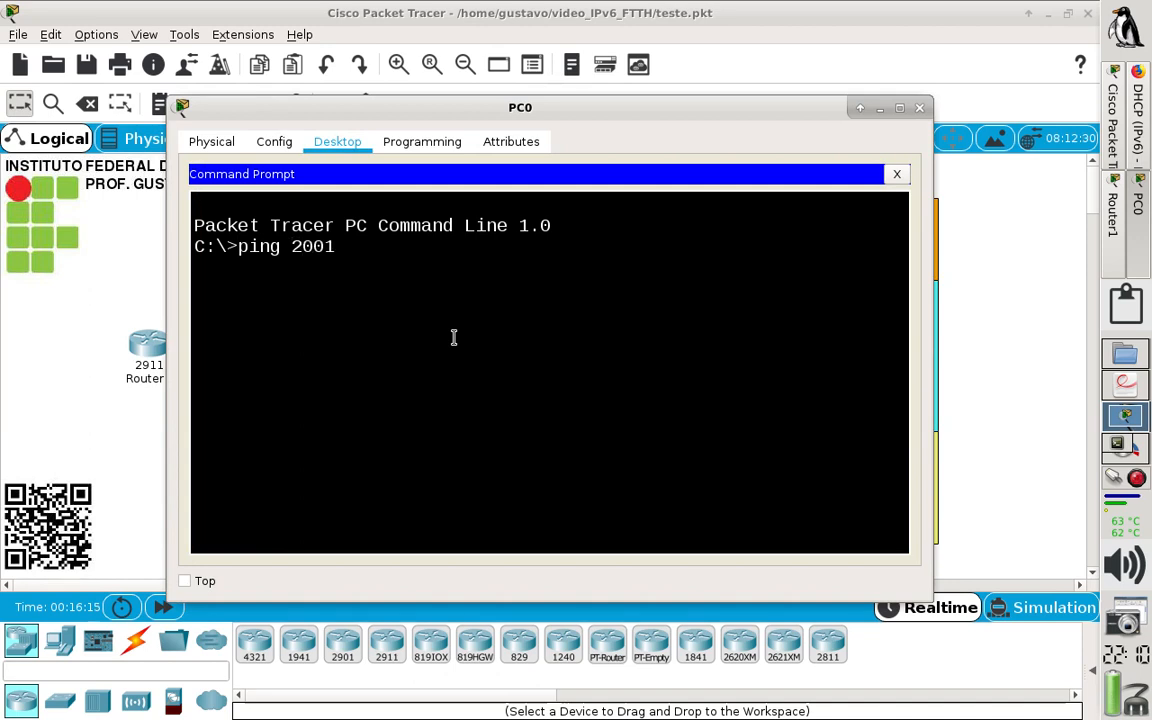
type(":db*")
type(":cafe::fffff")
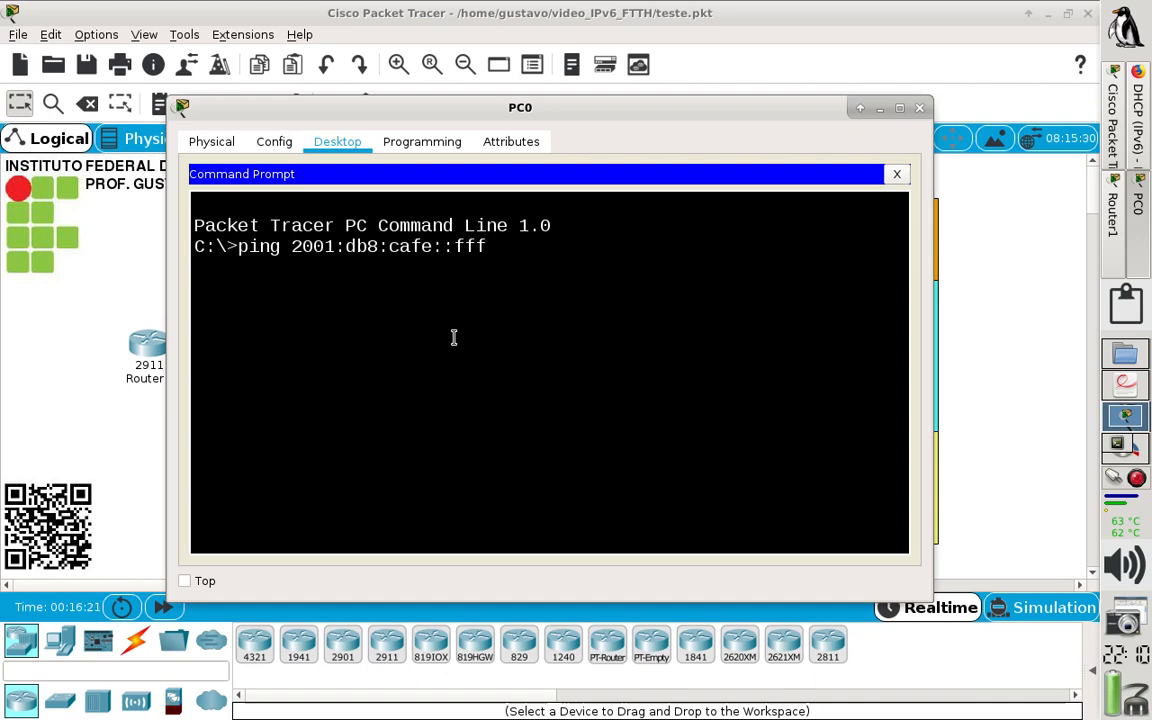
key("Return")
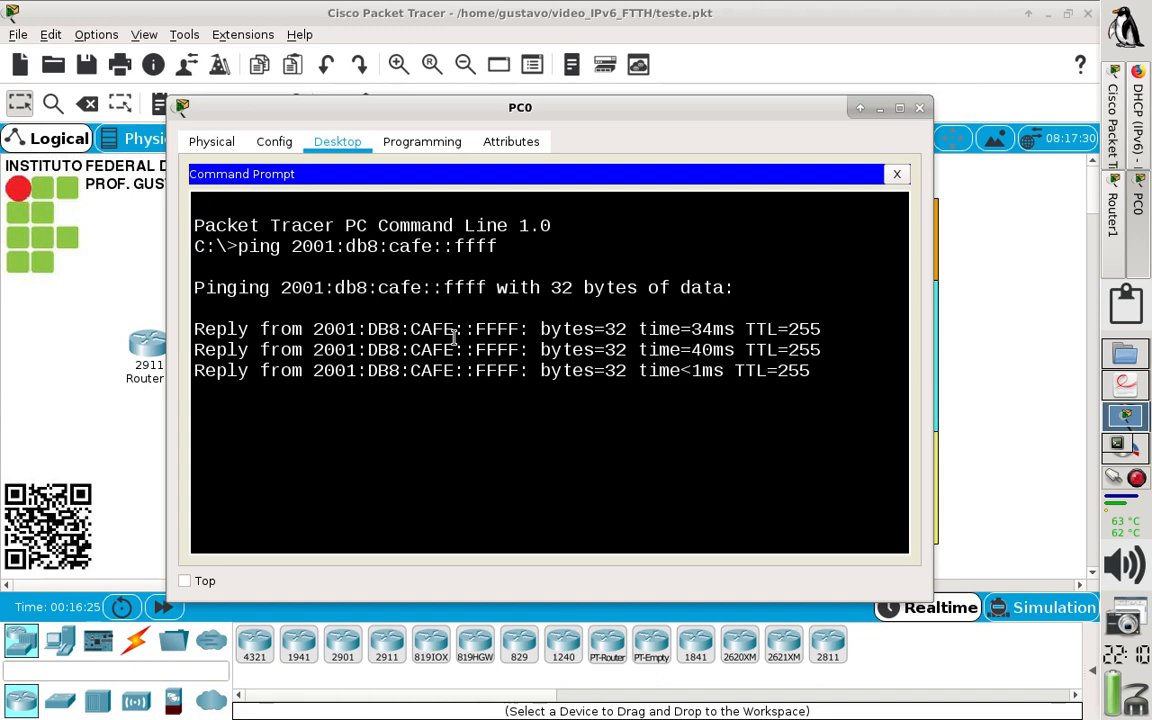
left_click(919, 108)
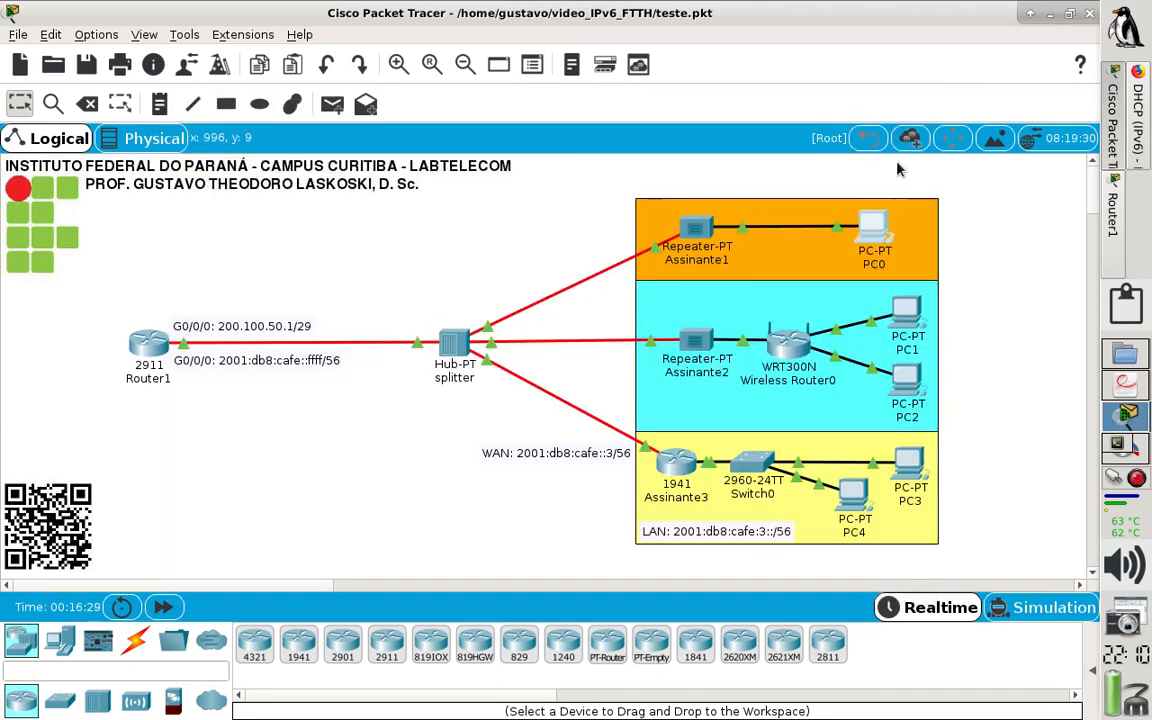
Connect PC0 through the PPPoE Dialer with user name fiber and the account password, and close its window.
left_click(875, 237)
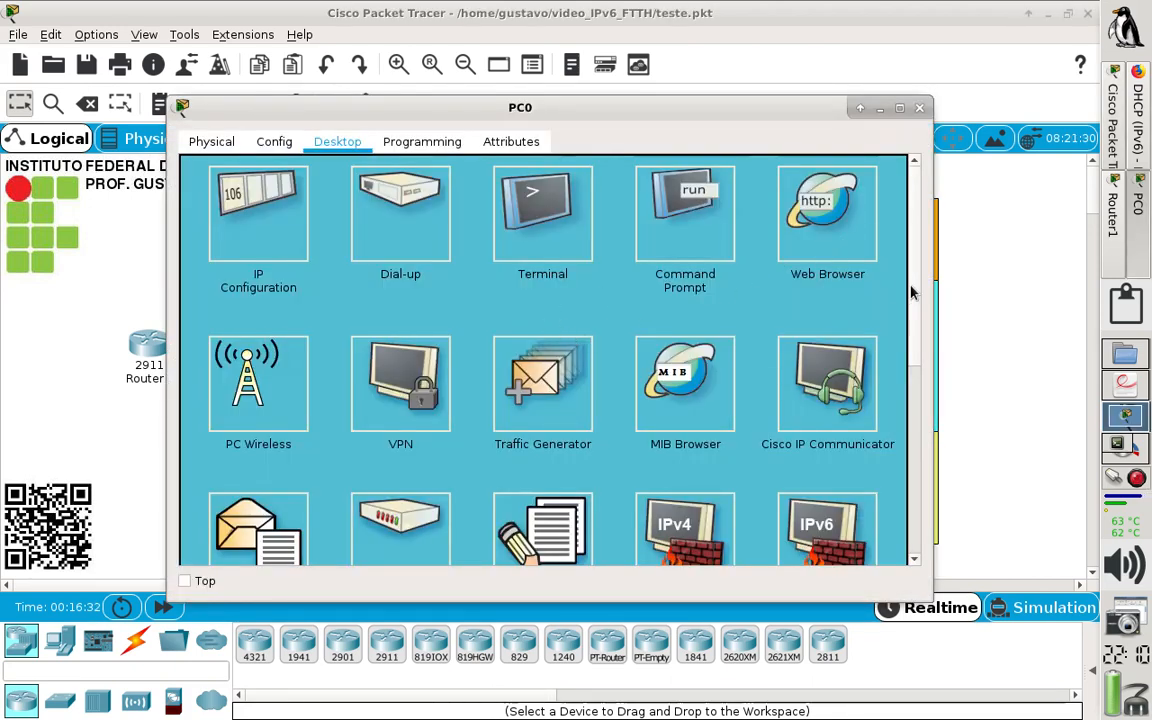
scroll(820, 258, "down", 2)
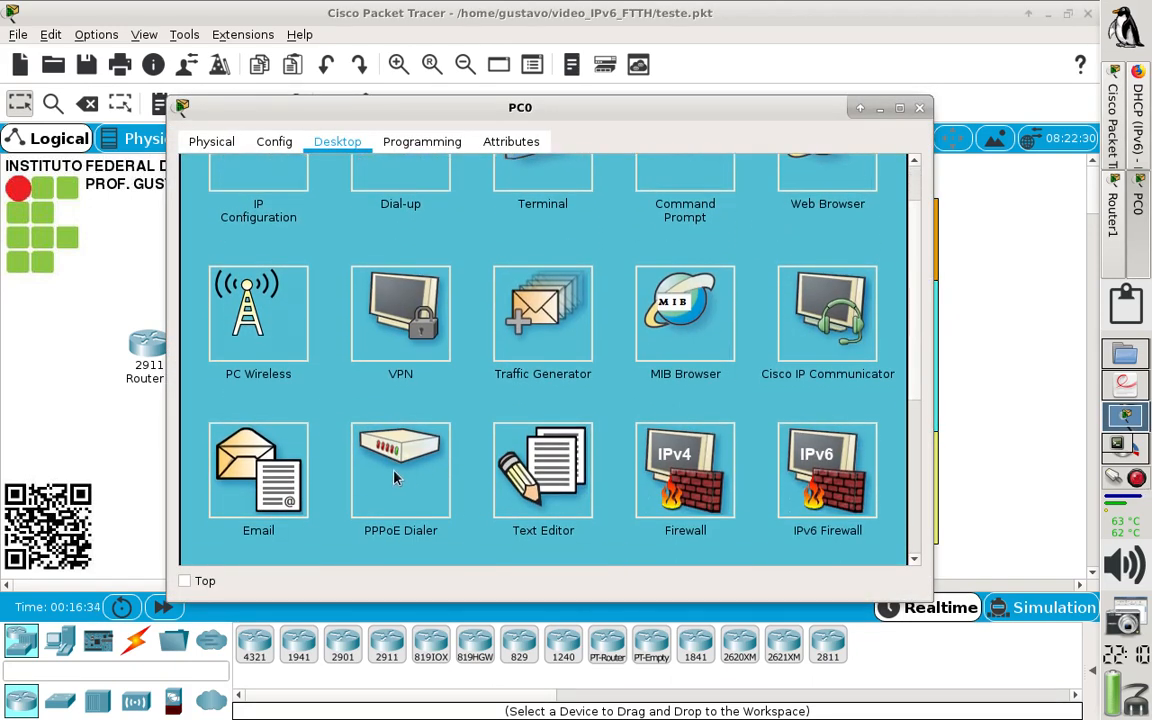
left_click(358, 425)
left_click(343, 198)
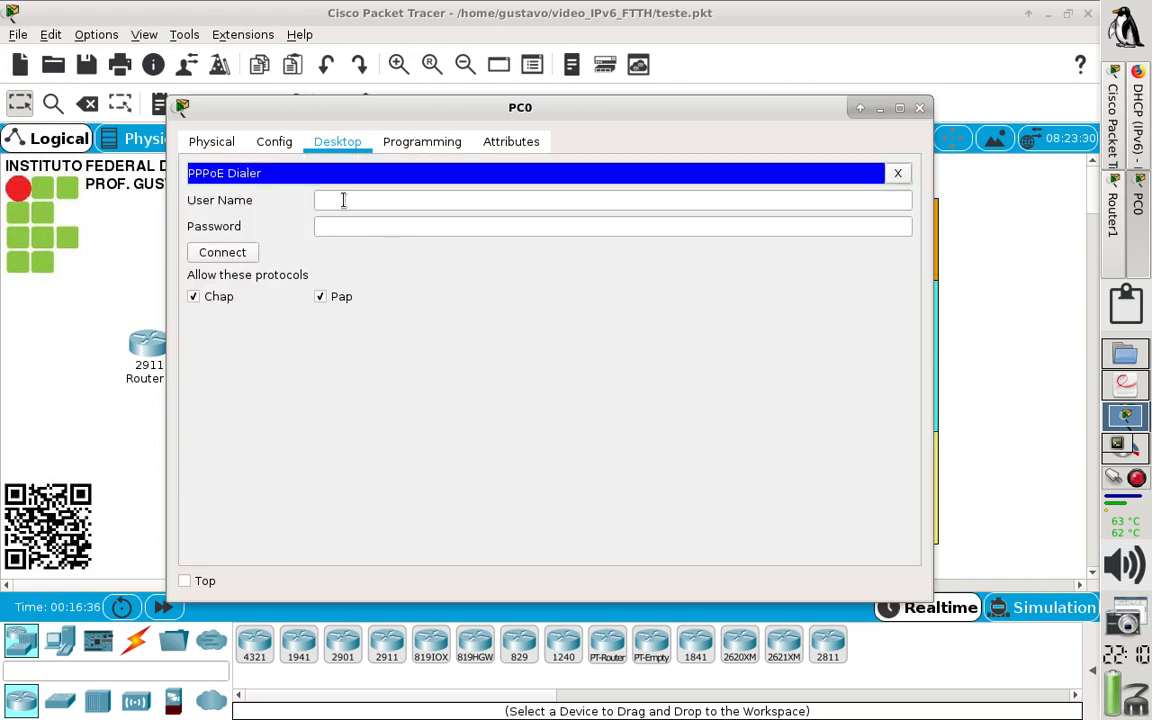
type("fiber")
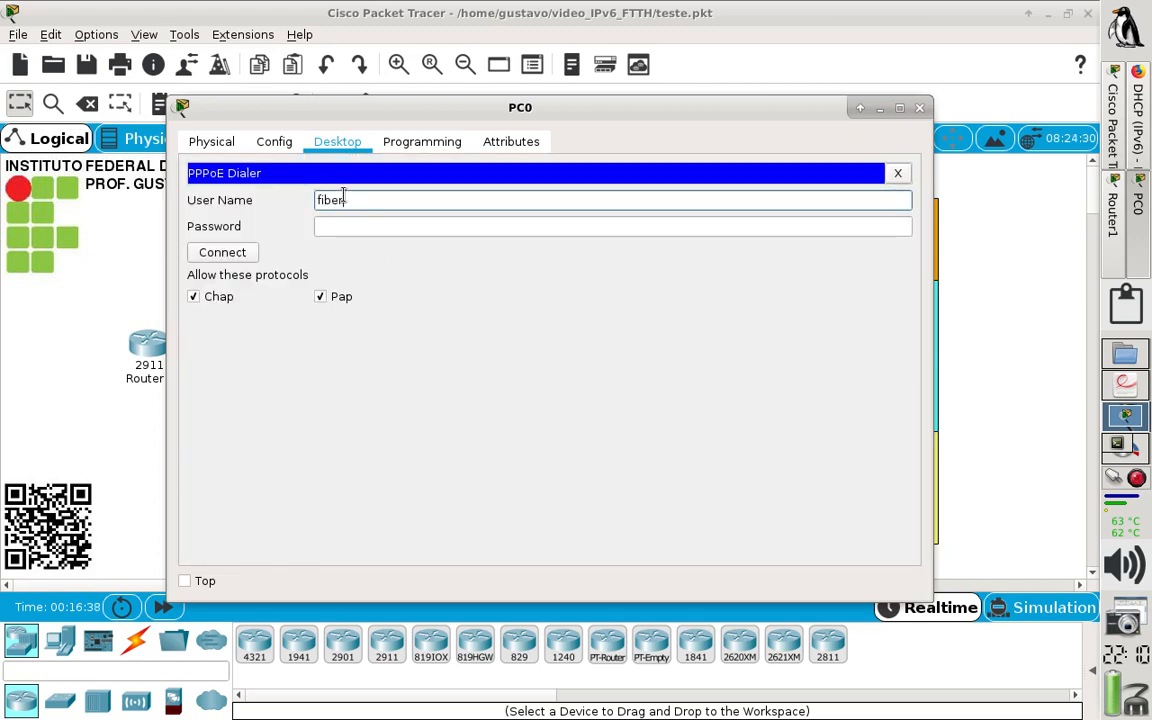
key("Tab")
type("fib")
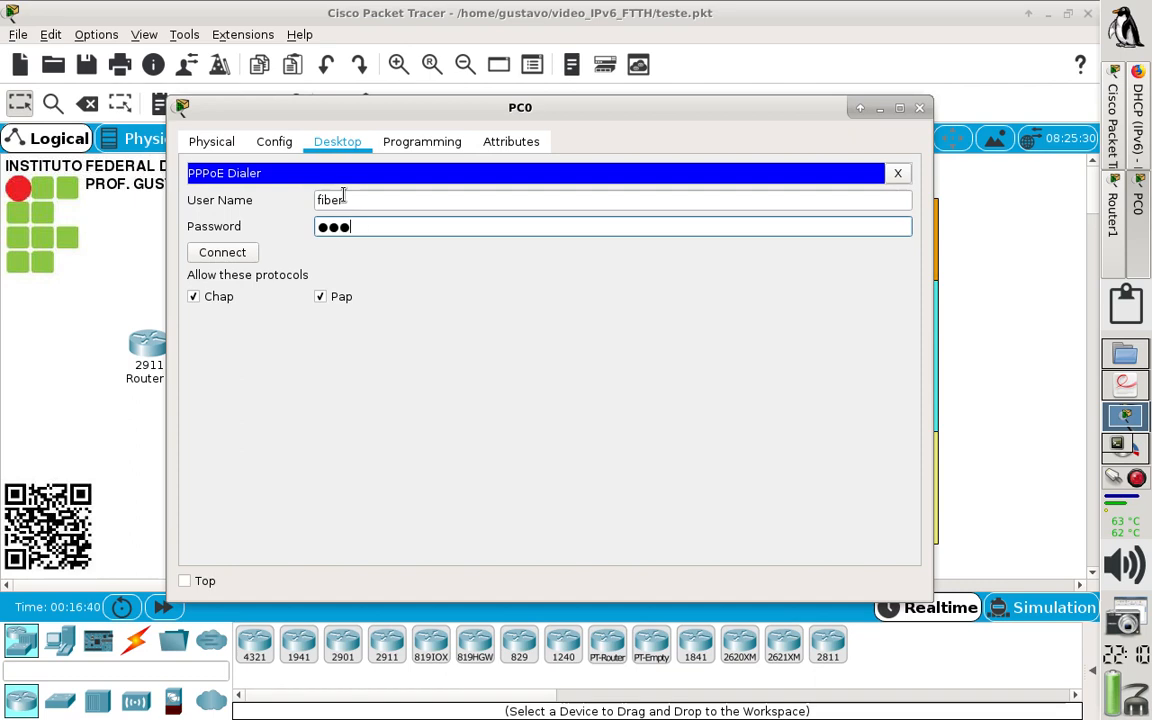
type("er123")
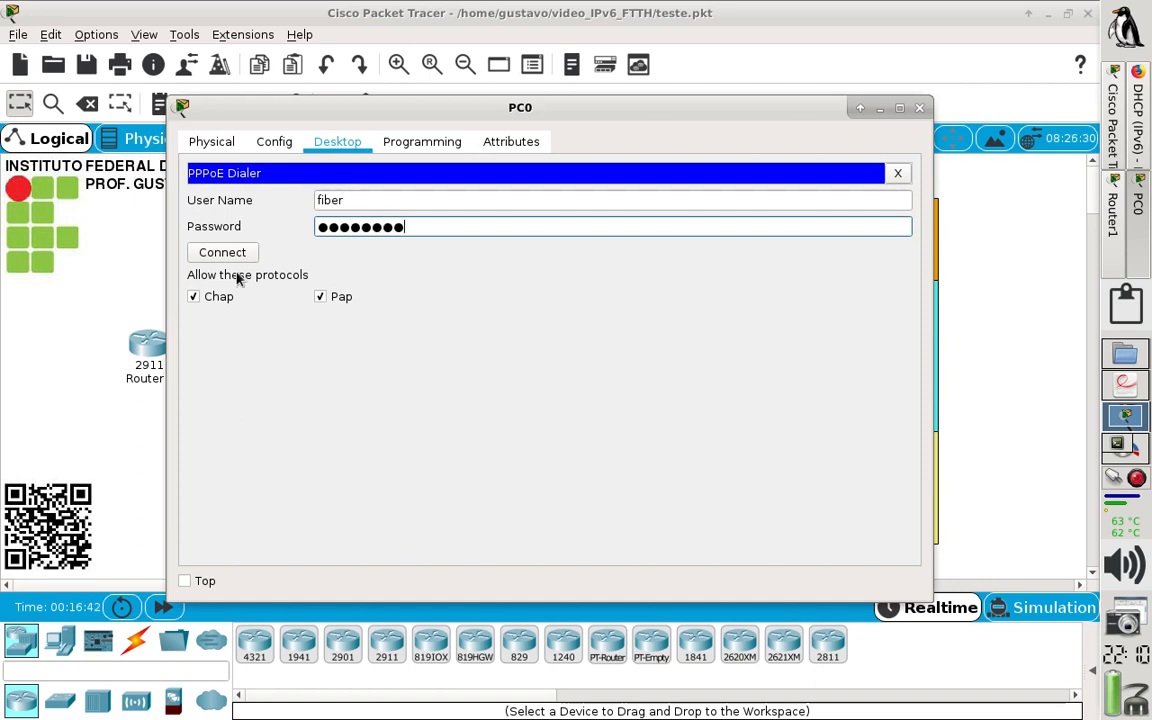
left_click(224, 256)
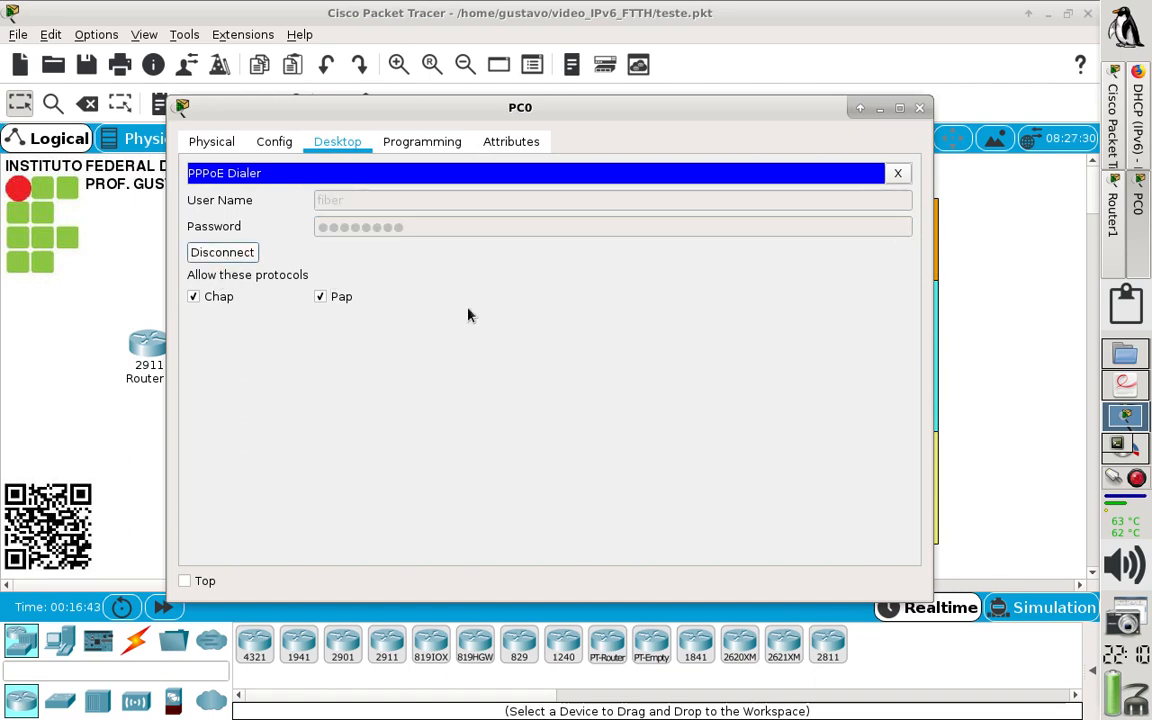
left_click(920, 109)
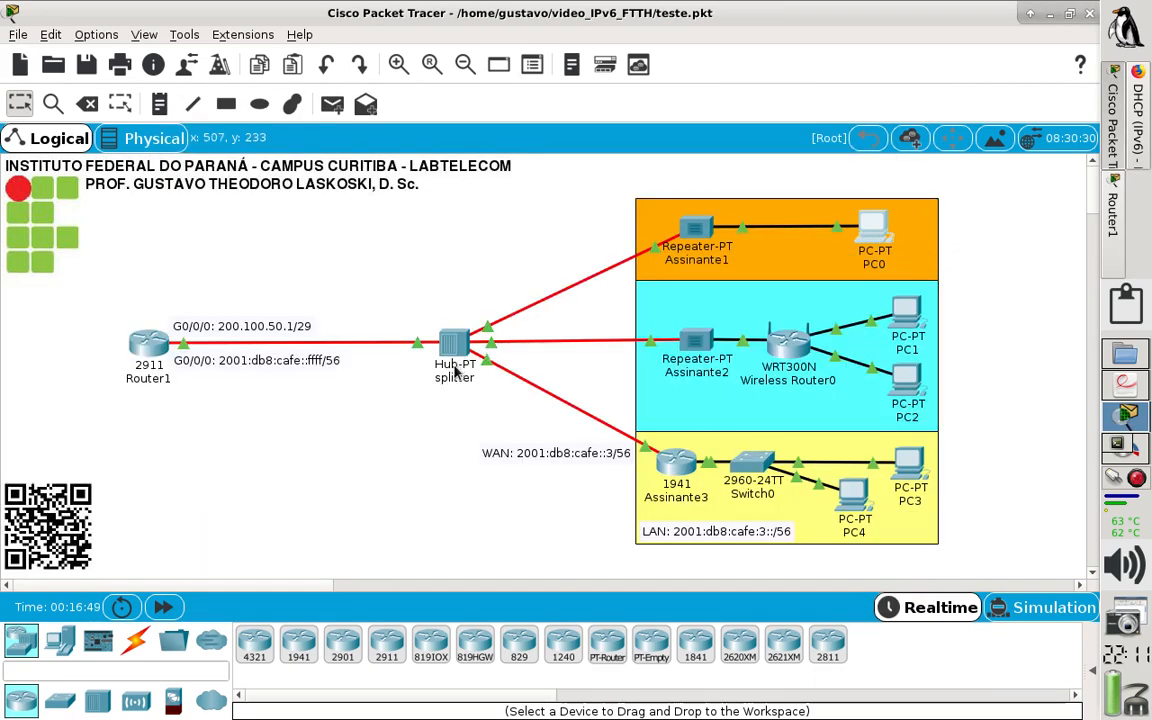
Check the latest console messages in Router1's command line and close its window.
left_click(148, 342)
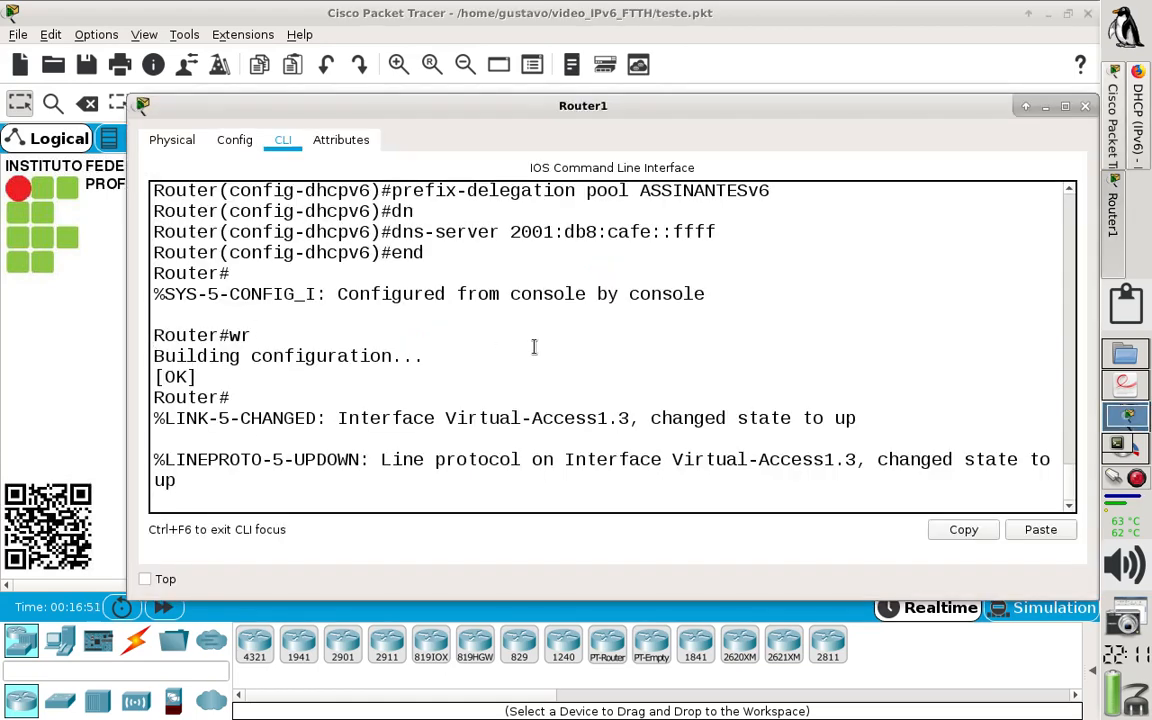
key("Return")
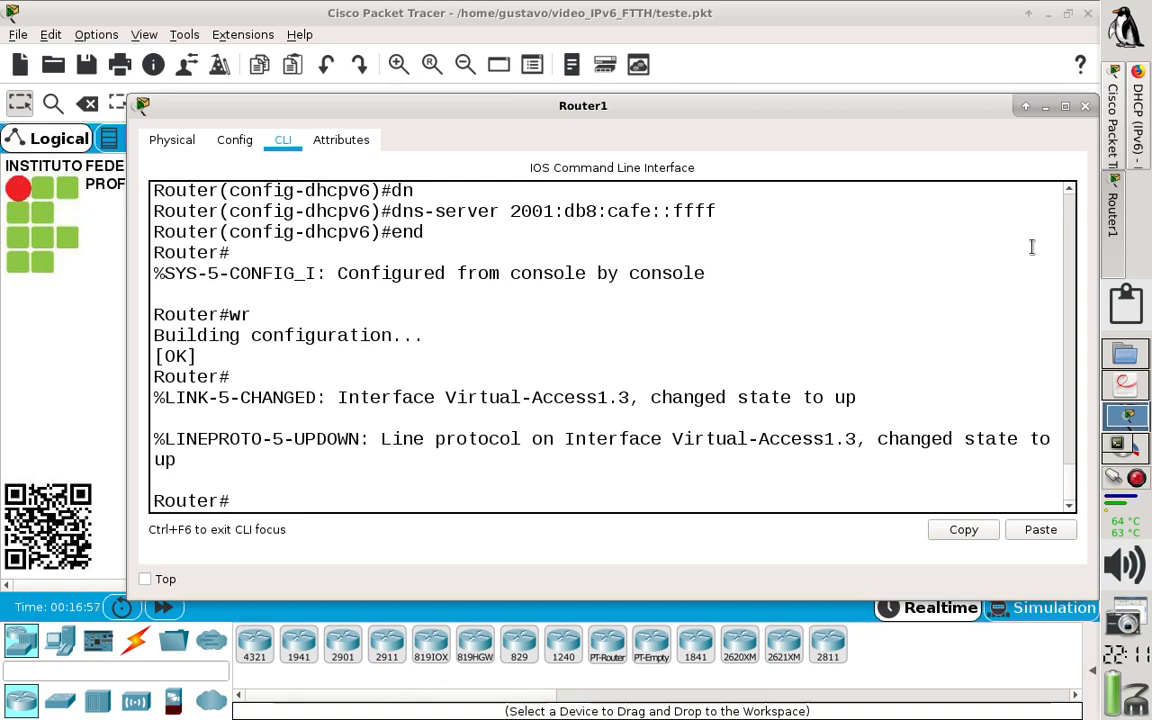
left_click(1085, 105)
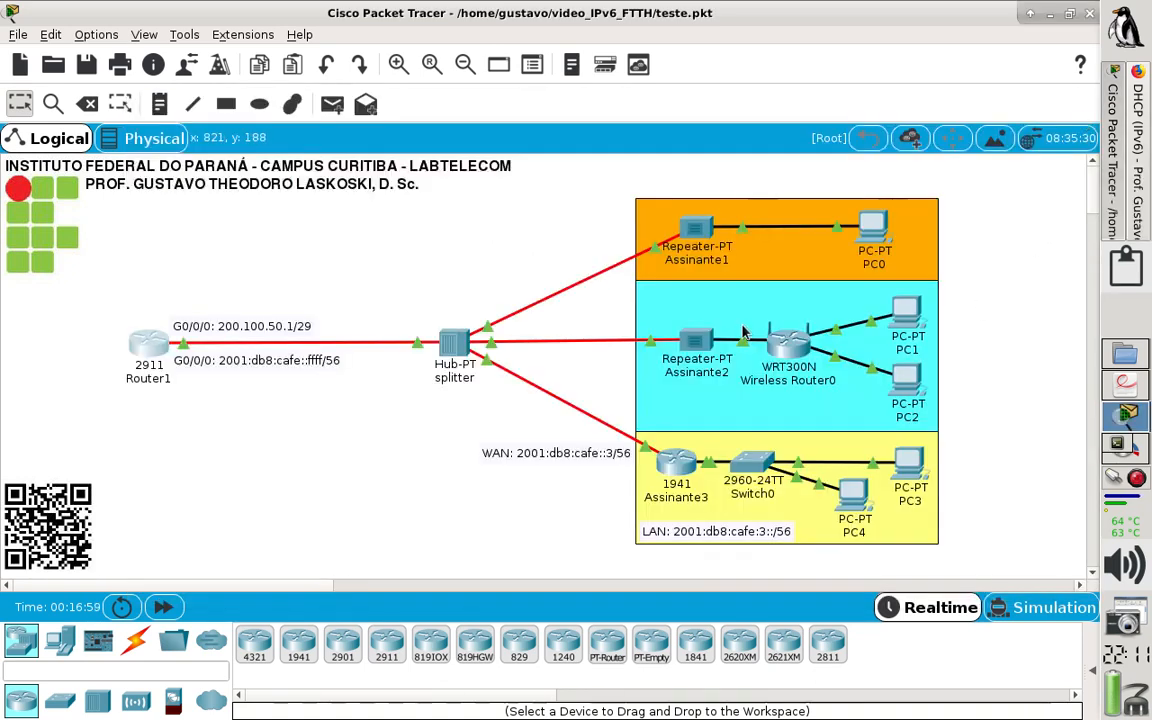
Review the subscriber LAN/WAN addressing table and the static IPv6 route commands in the laboratorio_ipv6_FTTH.pdf lab guide.
mouse_move(779, 340)
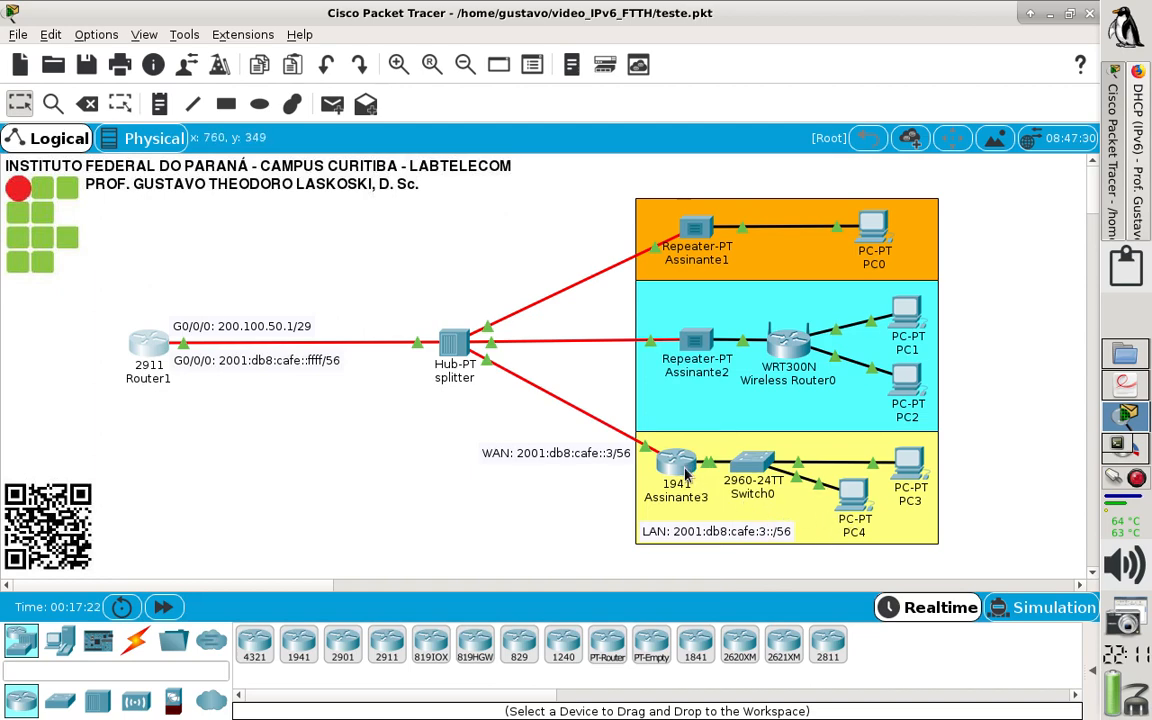
mouse_move(686, 474)
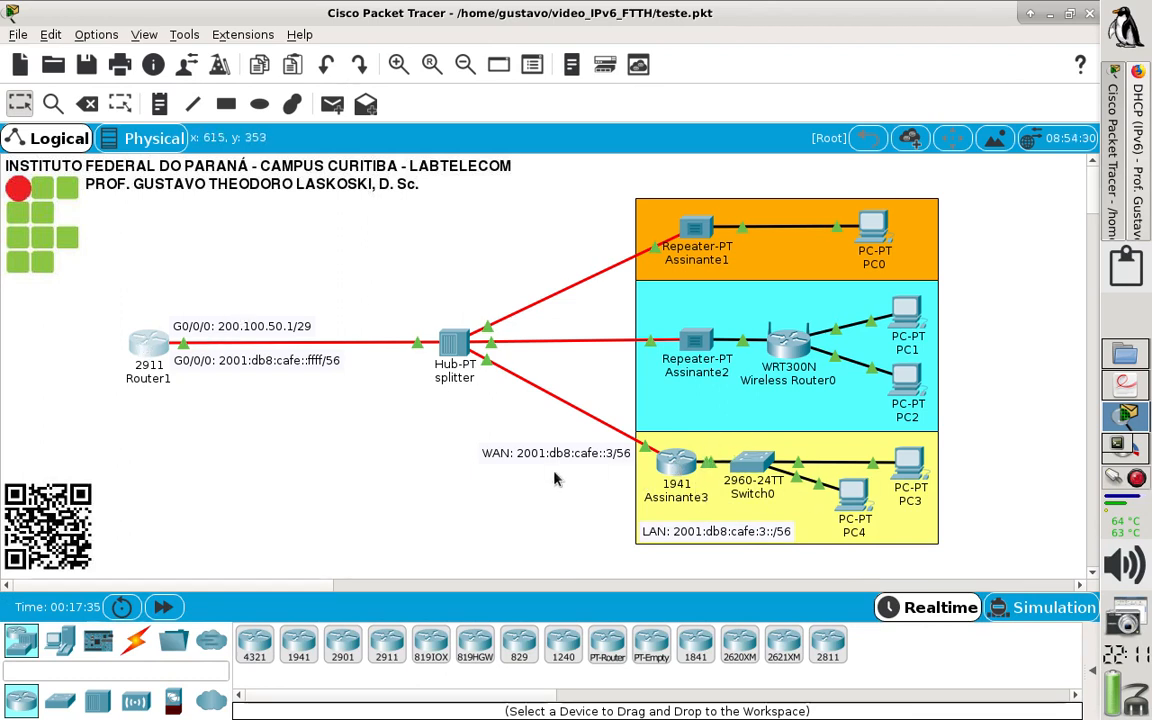
left_click(1120, 387)
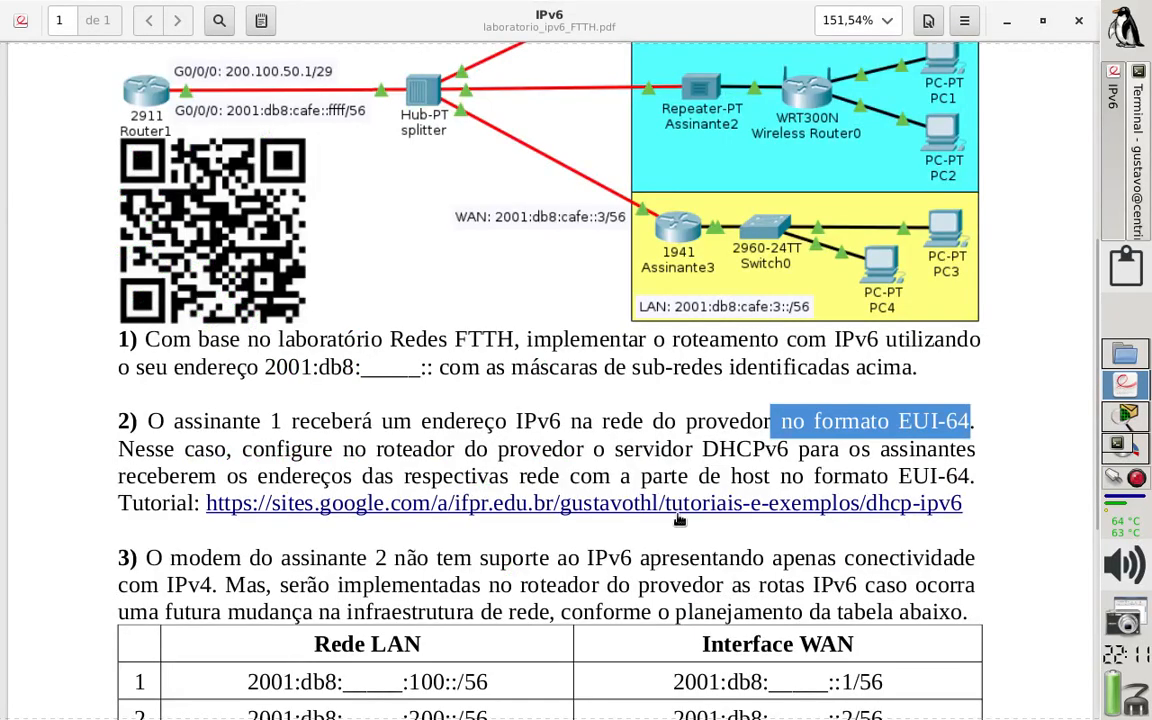
left_click(538, 578)
scroll(536, 590, "down", 4)
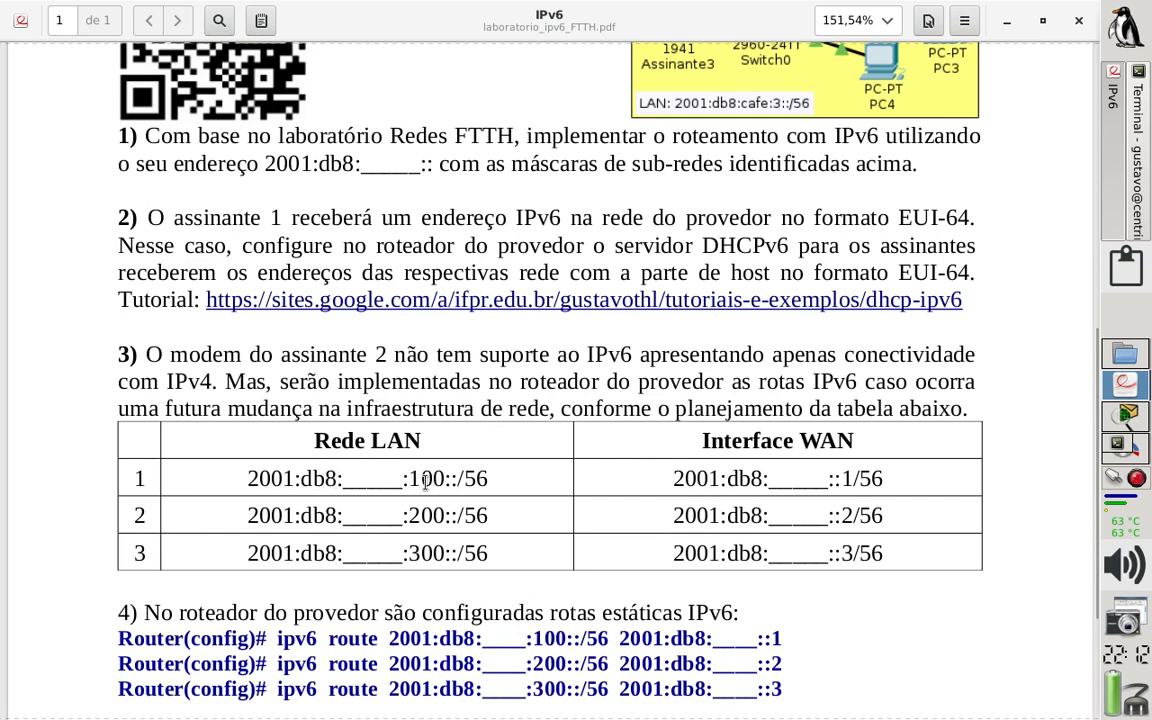
double_click(847, 481)
scroll(850, 485, "down", 5)
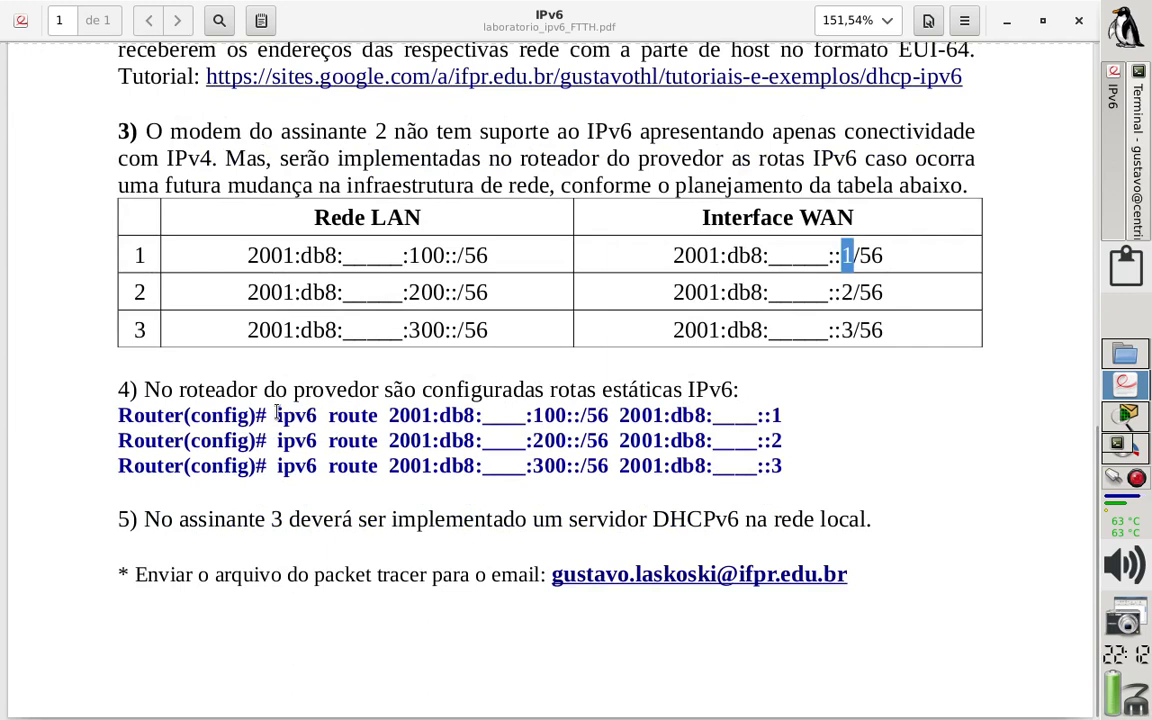
left_click_drag(277, 415, 785, 415)
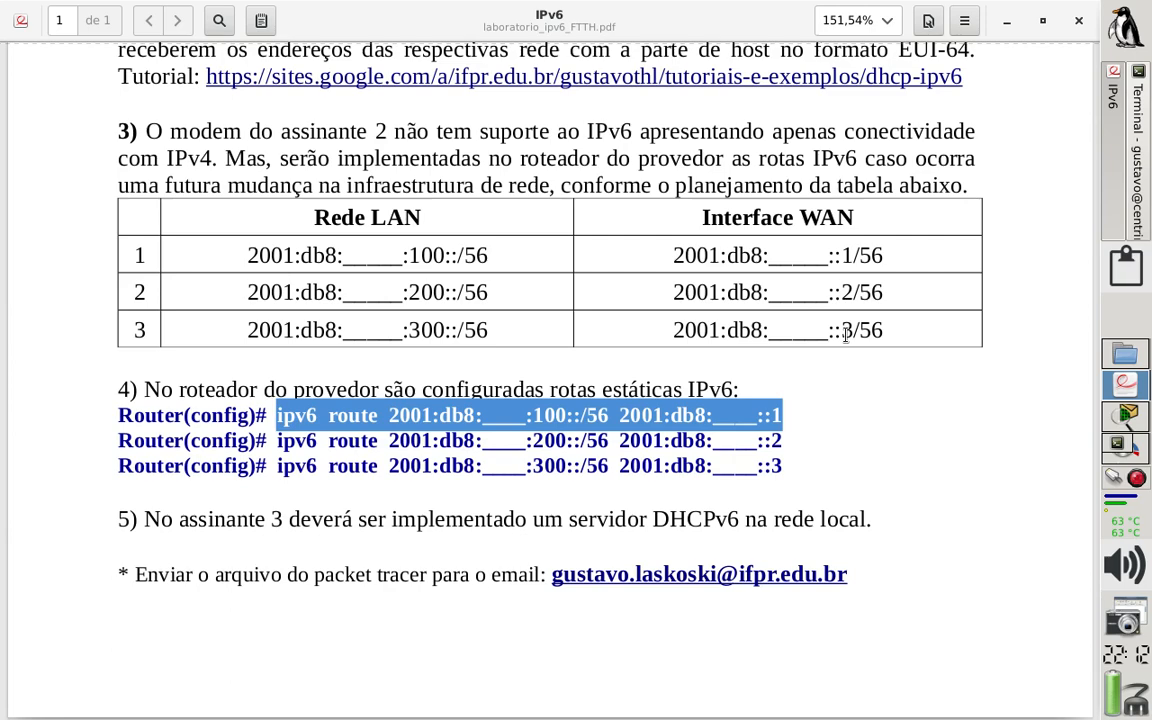
scroll(678, 437, "up", 5)
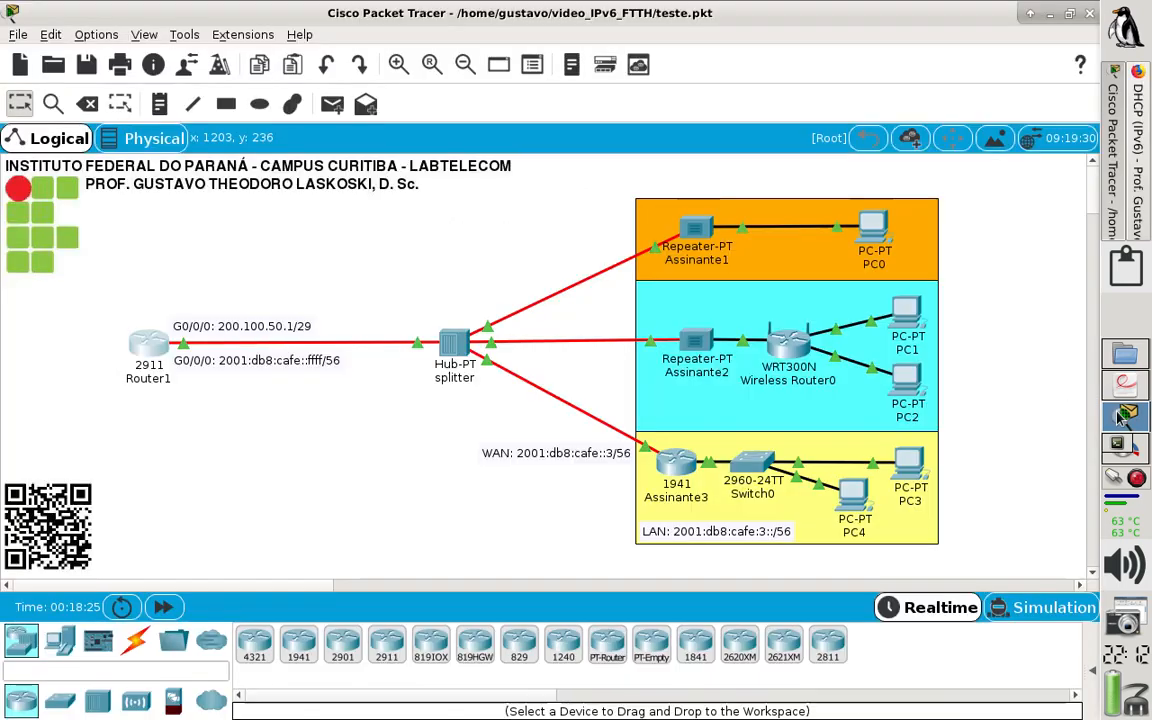
Switch to Packet Tracer and bring up the Assinante3 router's command-line prompt in a widened window.
key("alt+Tab")
mouse_move(683, 459)
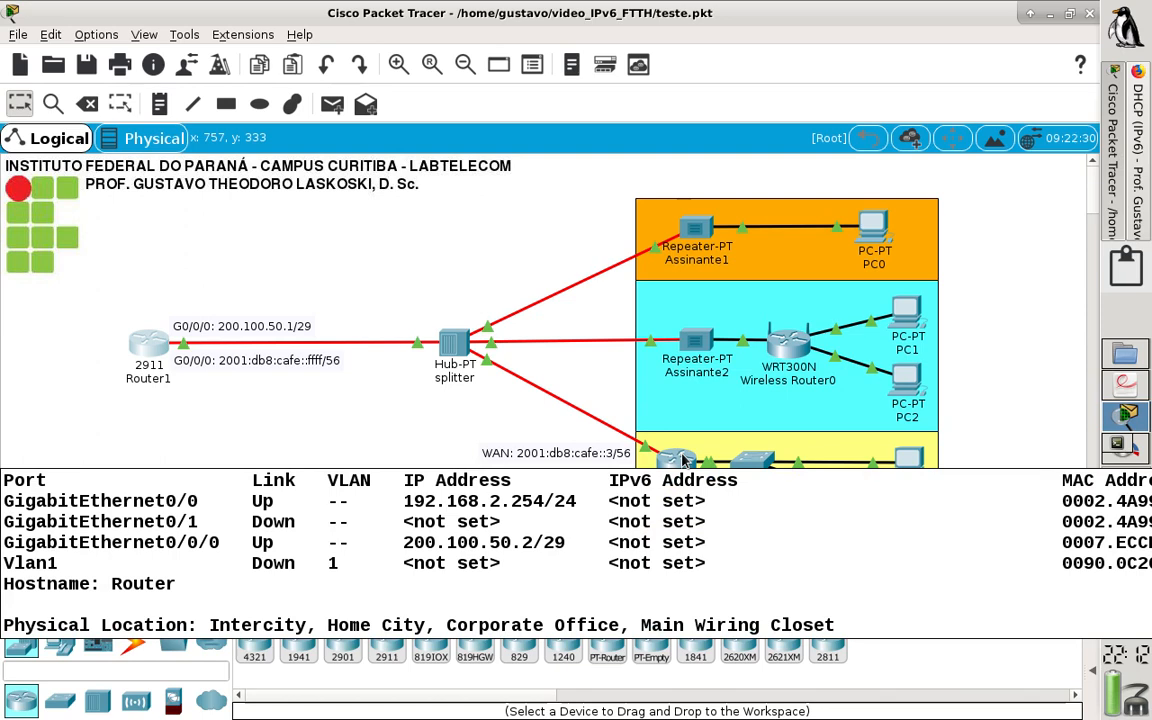
left_click(683, 459)
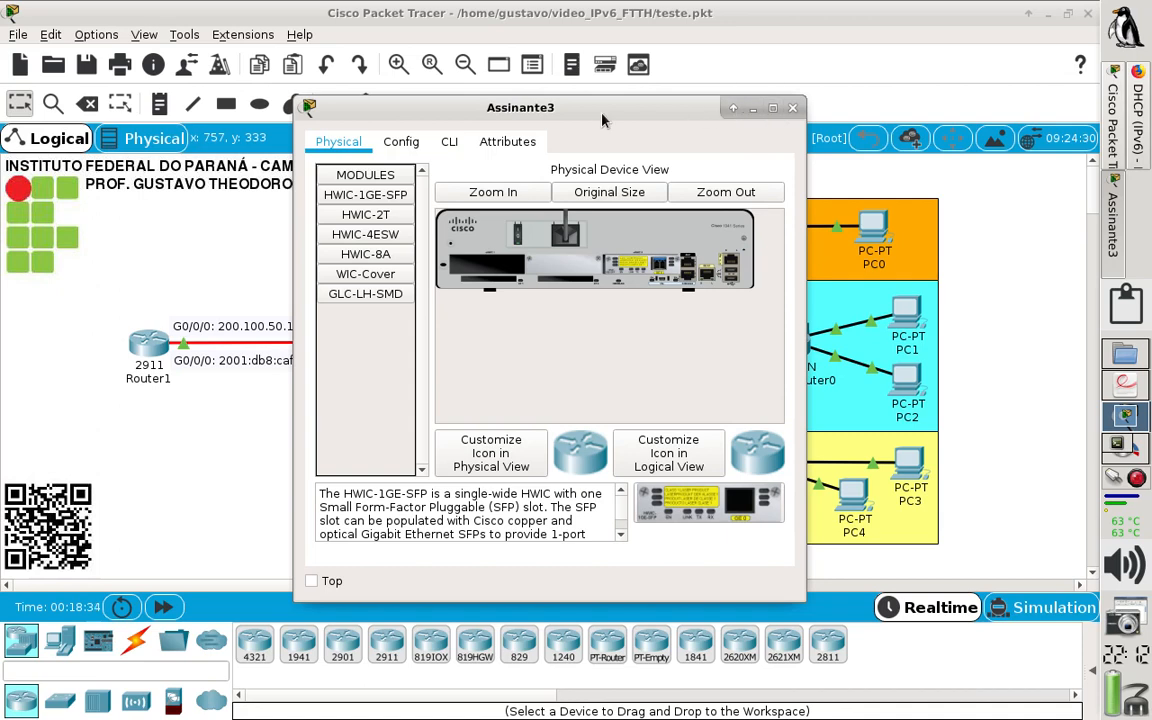
left_click_drag(601, 114, 436, 104)
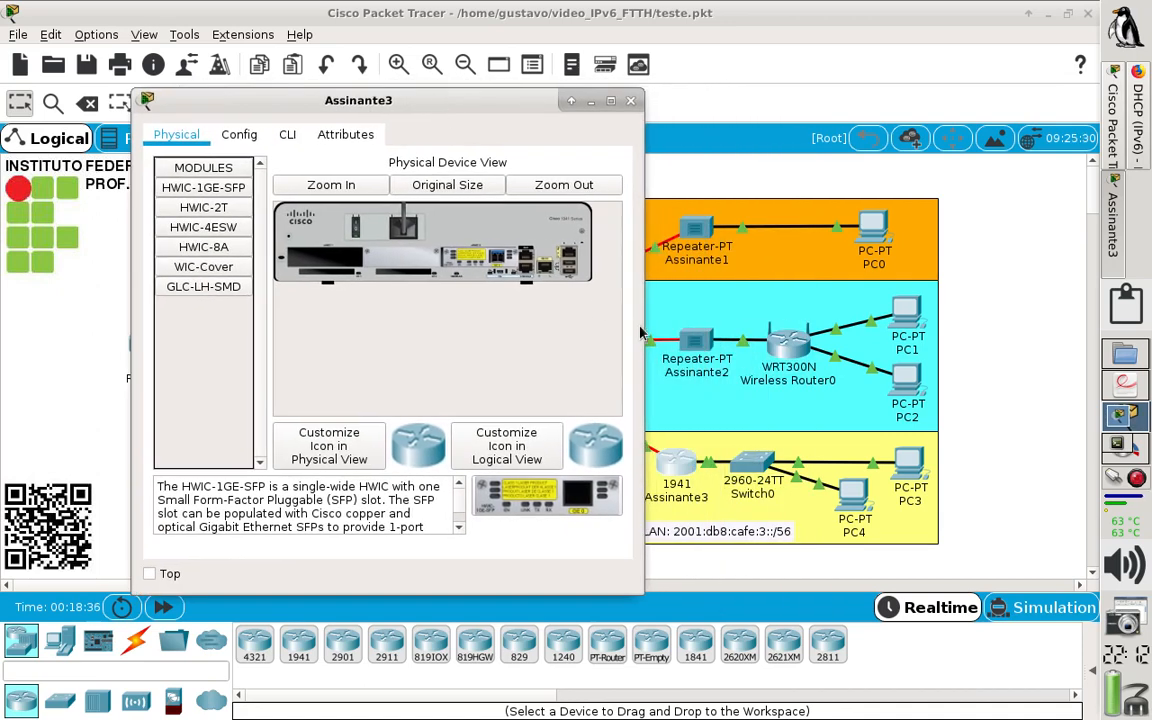
left_click_drag(641, 333, 1096, 350)
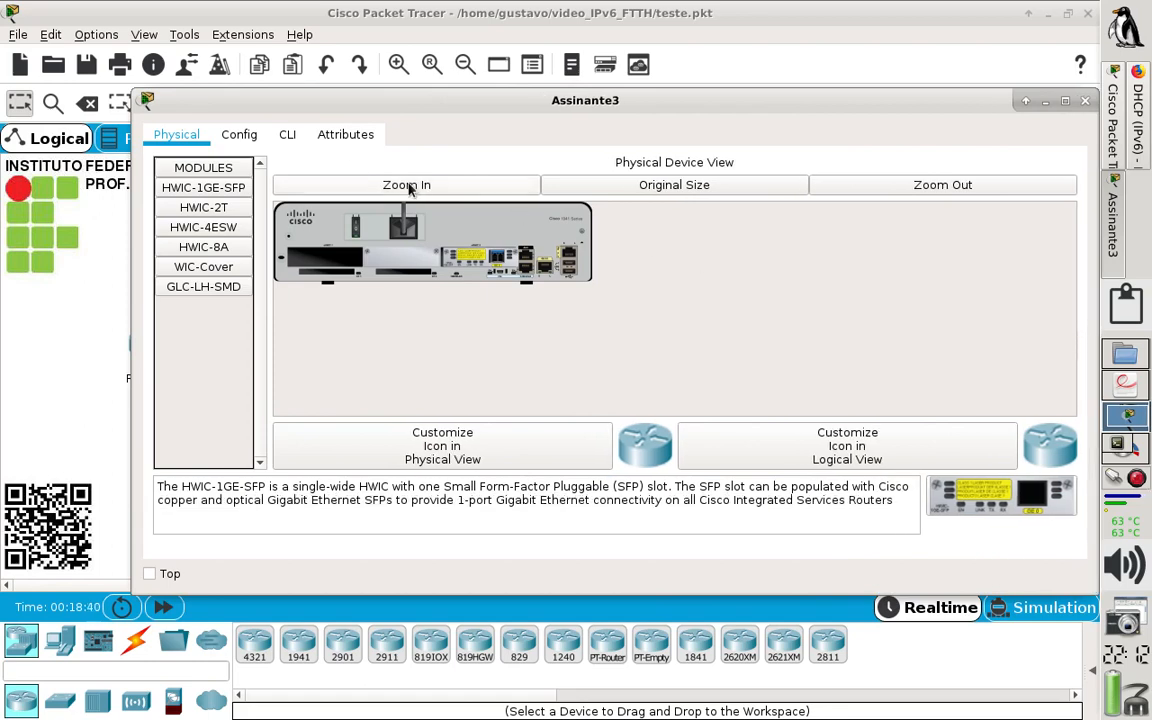
left_click(287, 135)
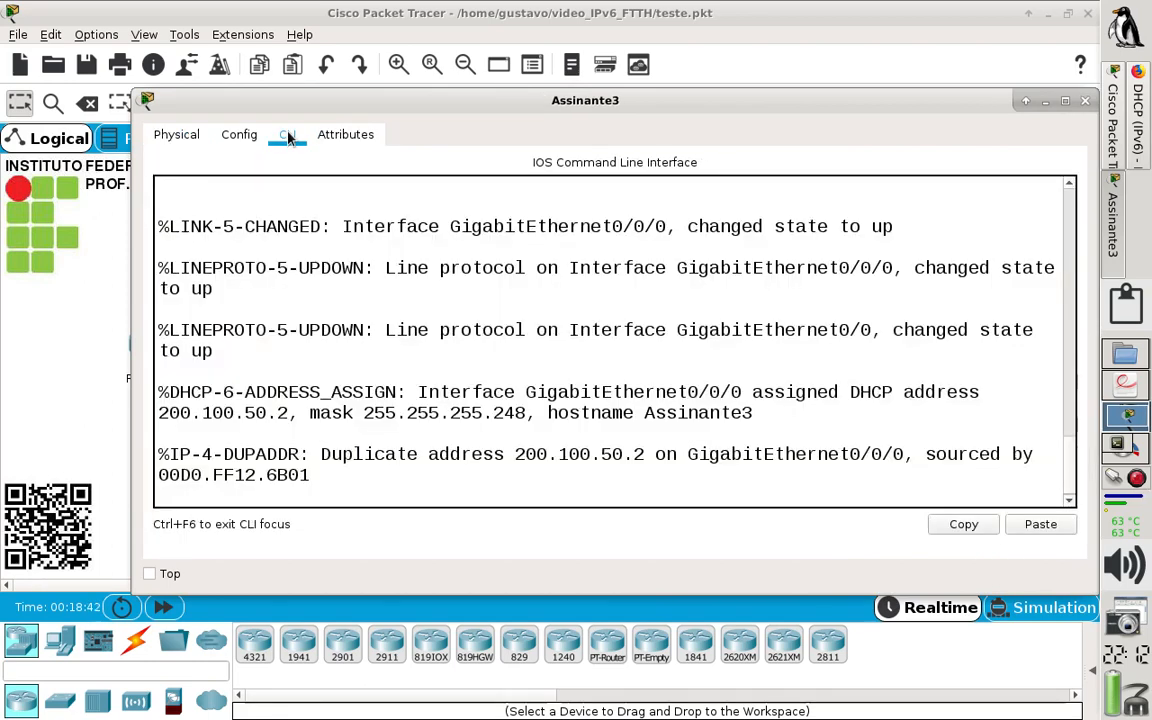
key("Return")
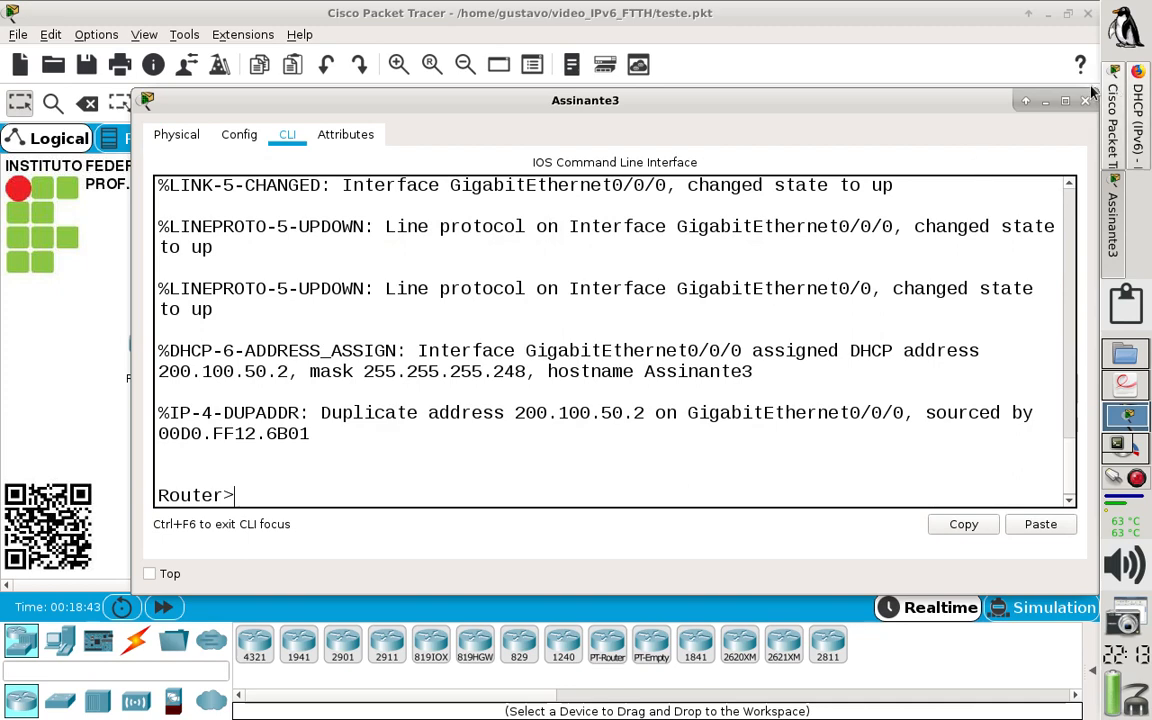
Minimize the Assinante3 window and change the LAN label in the yellow subscriber area to 2001:db8:cafe:300::/56.
left_click(1047, 102)
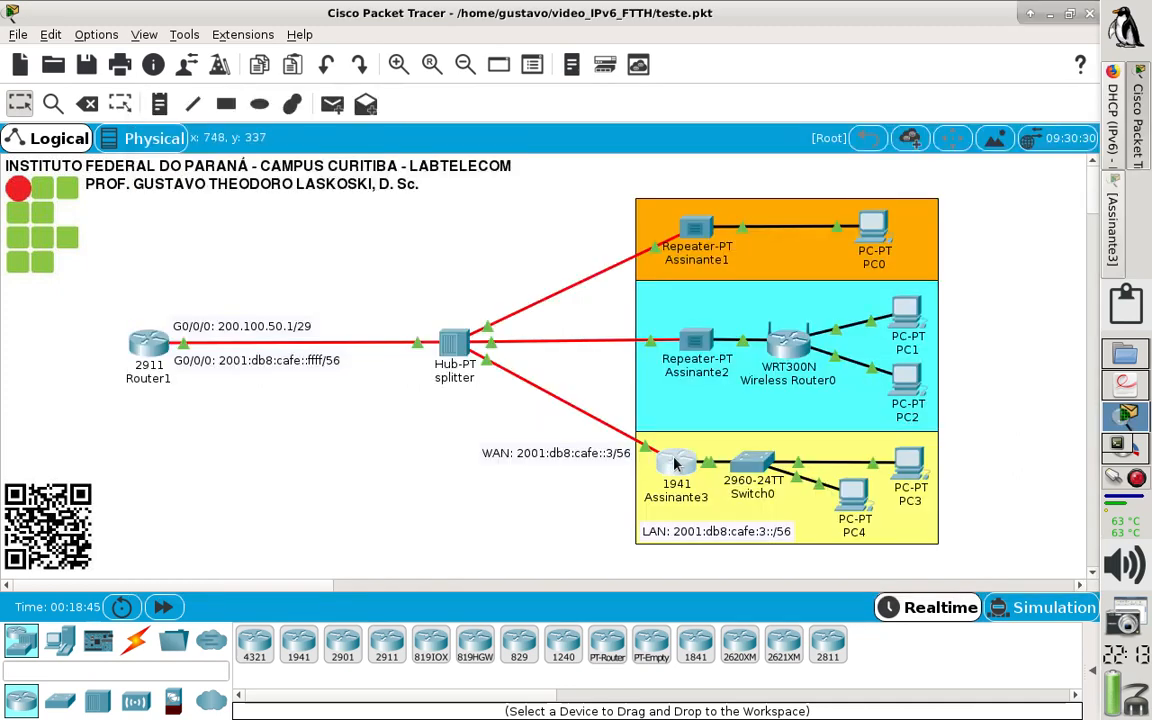
mouse_move(675, 463)
left_click(759, 534)
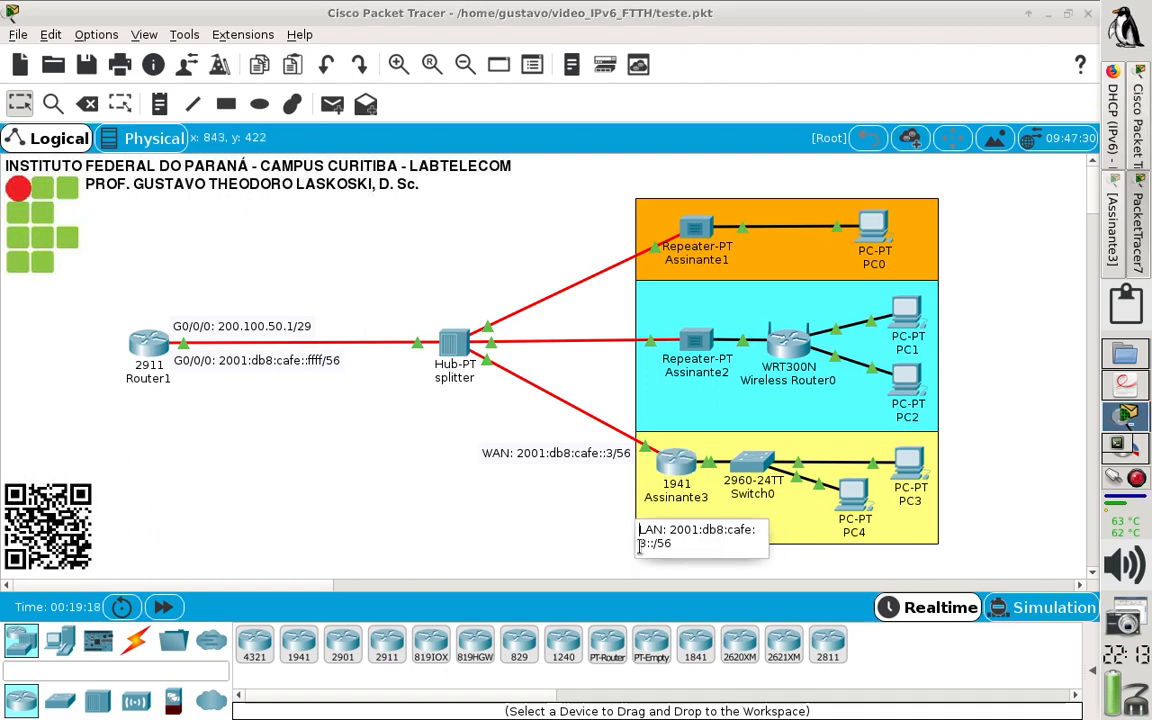
left_click(648, 545)
type("00")
left_click(484, 514)
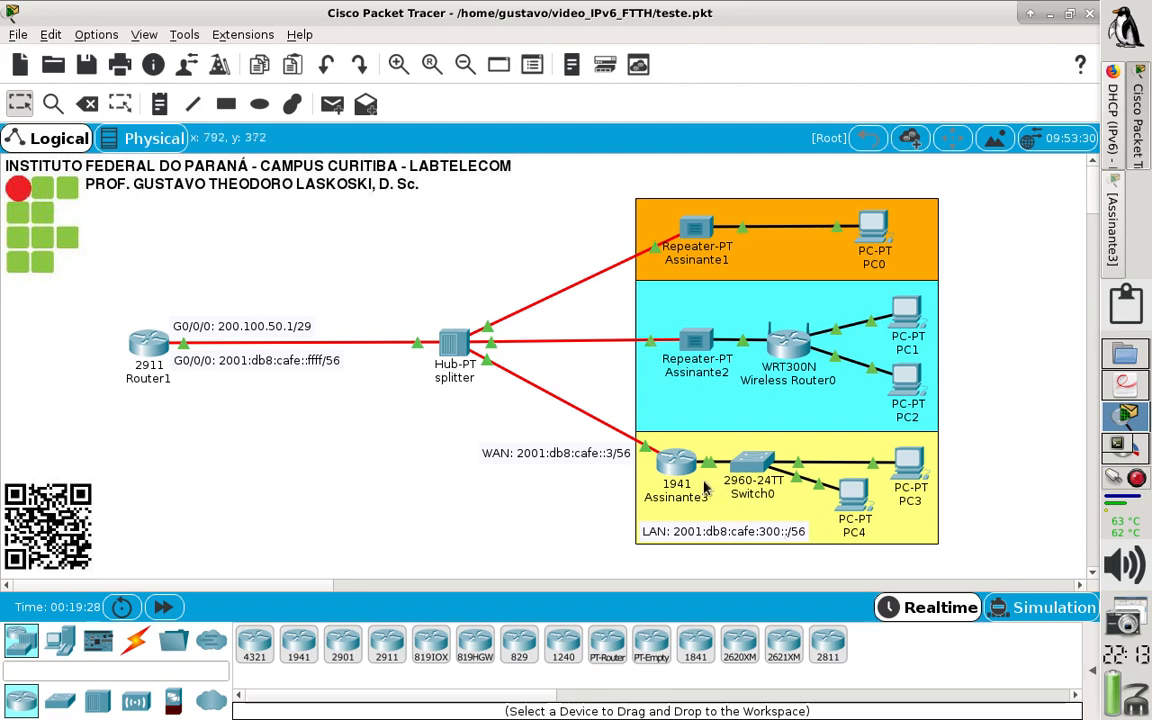
Enter global configuration mode on the Assinante3 router and enable IPv6 routing with ipv6 unicast-routing.
left_click(677, 462)
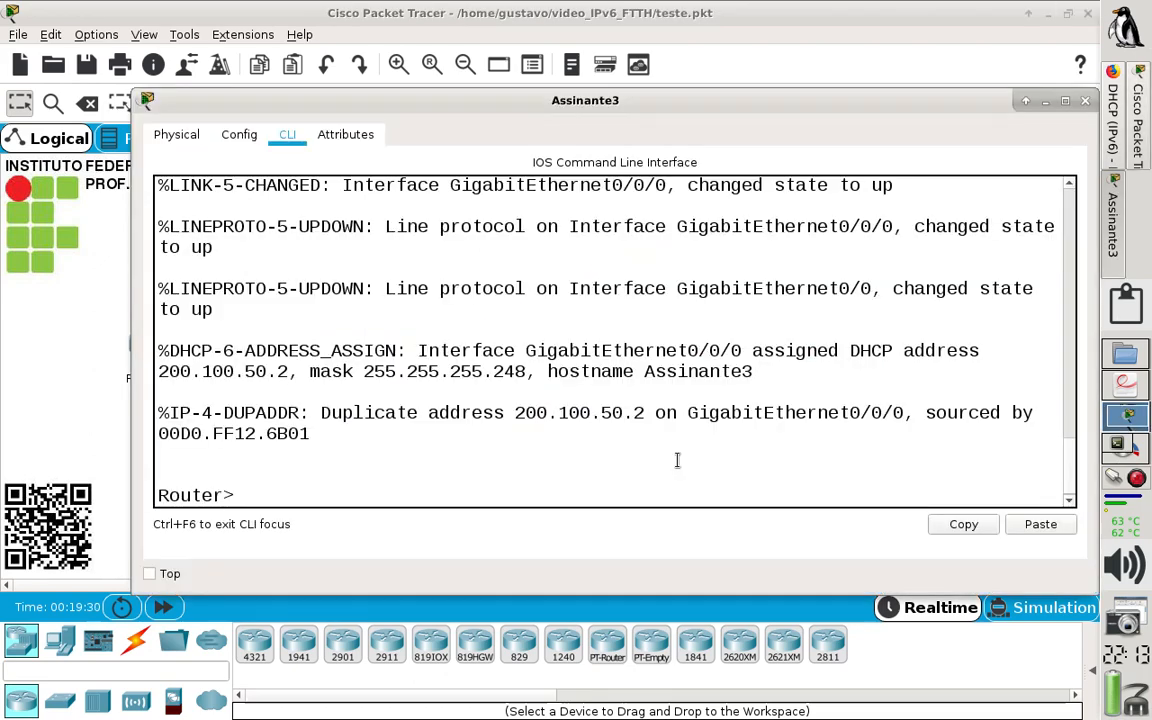
left_click(508, 485)
type("en")
key("Return")
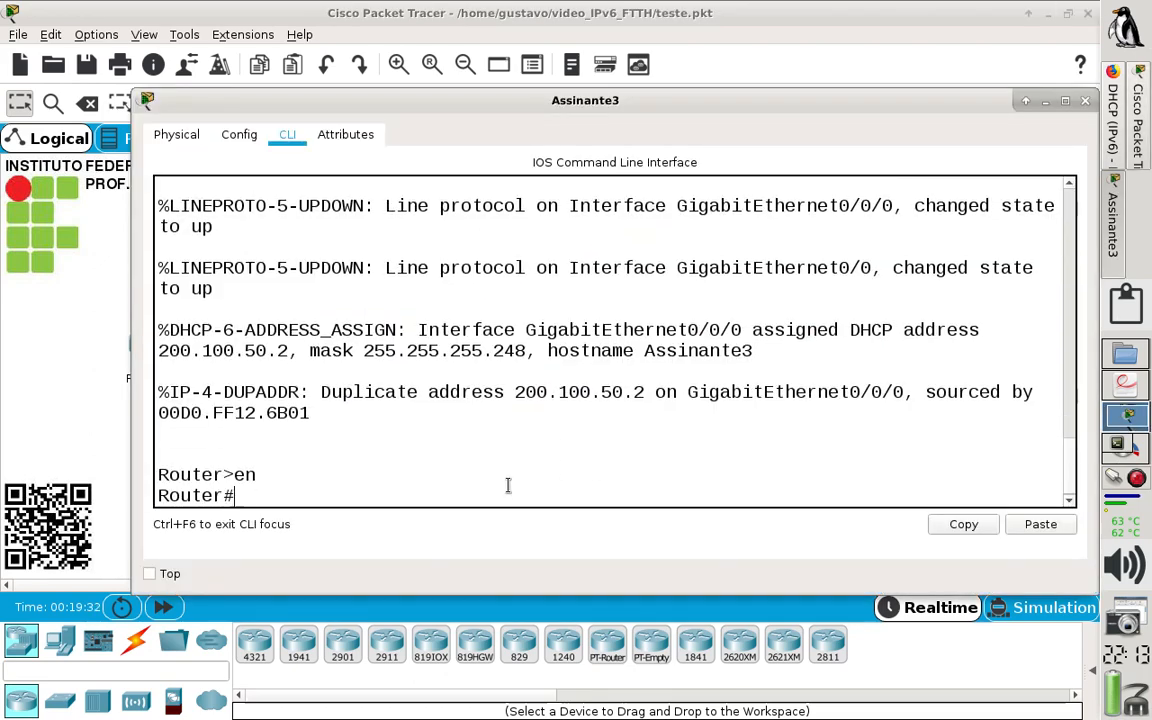
type("conf")
type(" t")
key("Return")
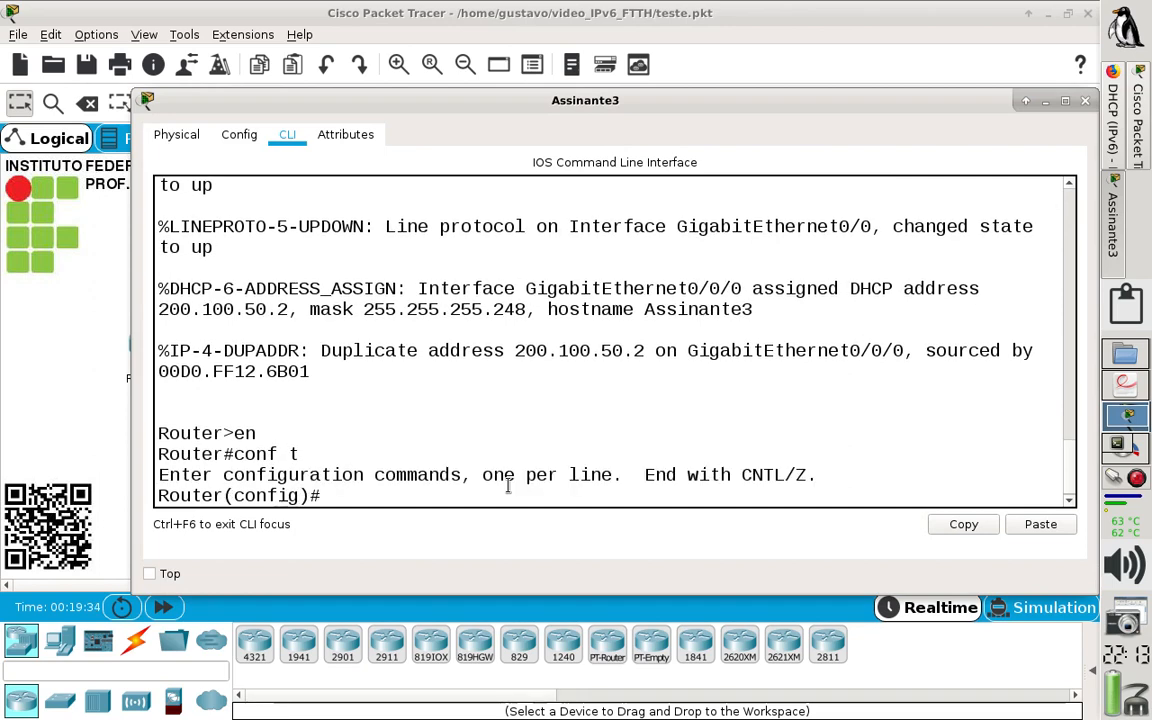
type("ipv")
key("Tab")
type("un")
key("Tab")
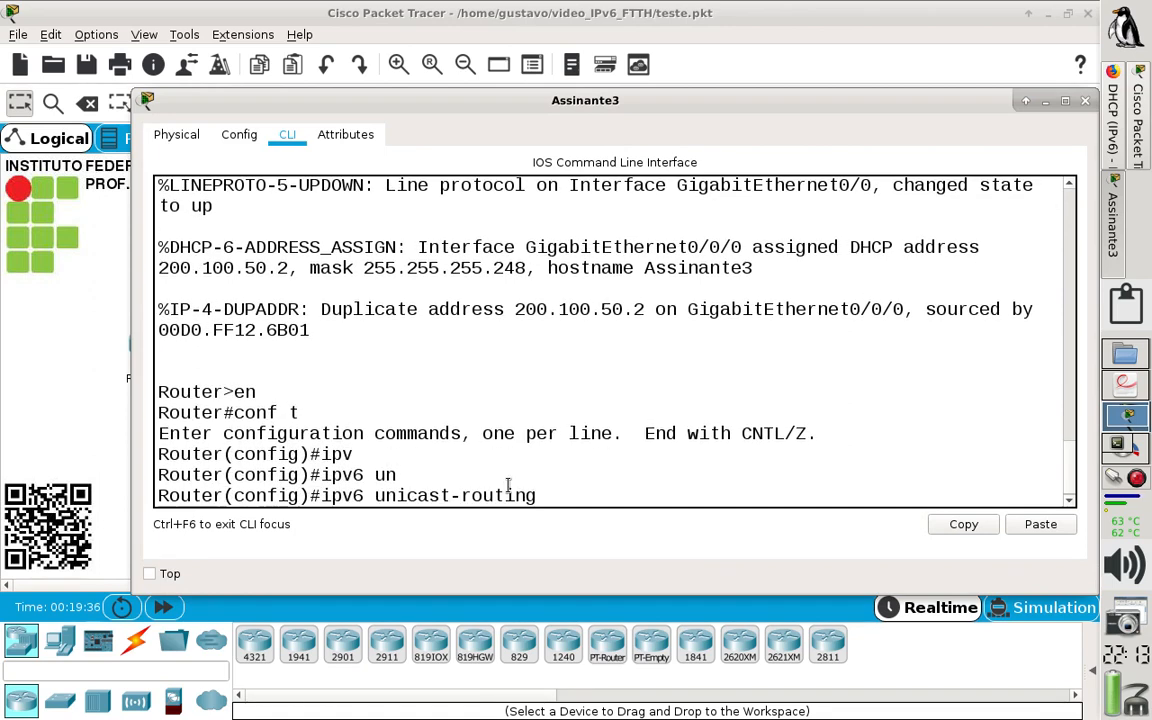
key("Return")
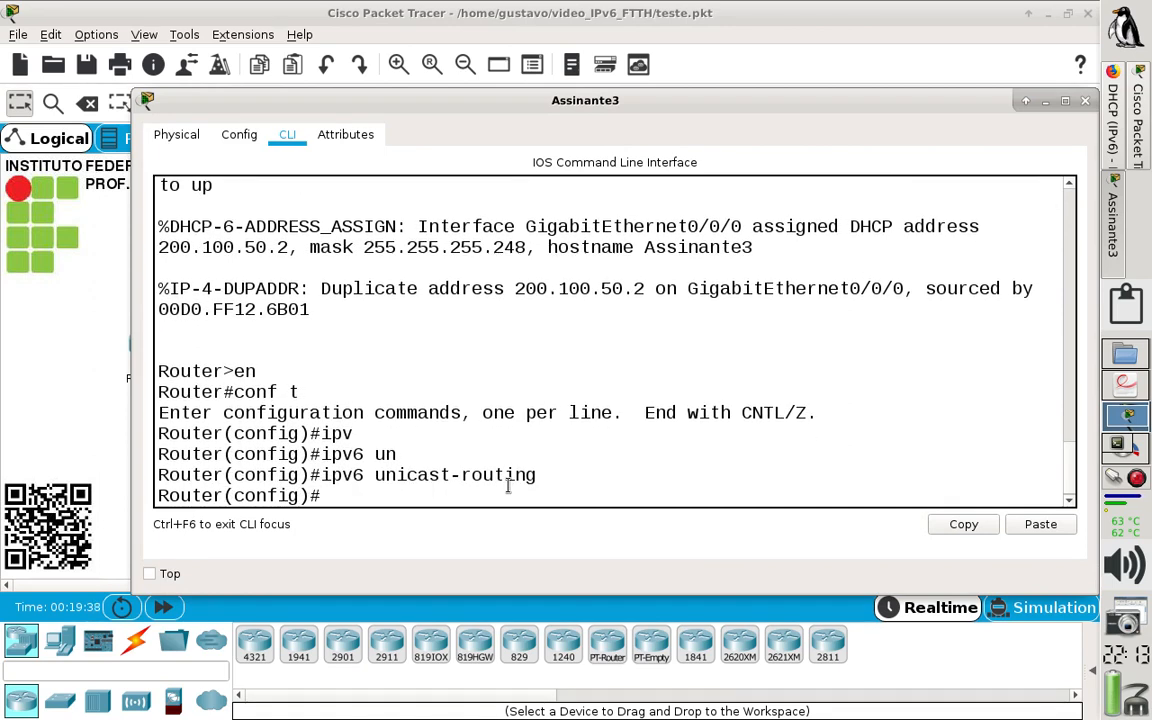
Select interface gigabitEthernet 0/0/0 on Assinante3 and set its description to WAN.
type("in")
key("Tab")
type("g")
key("Tab")
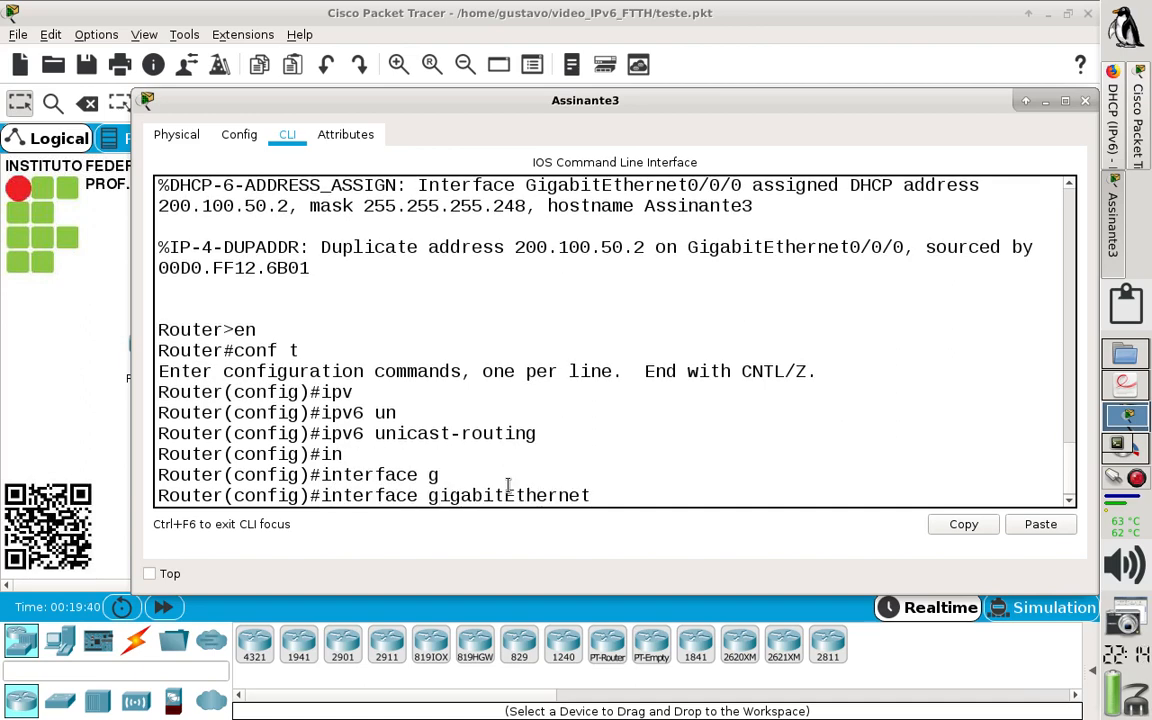
type("0/0")
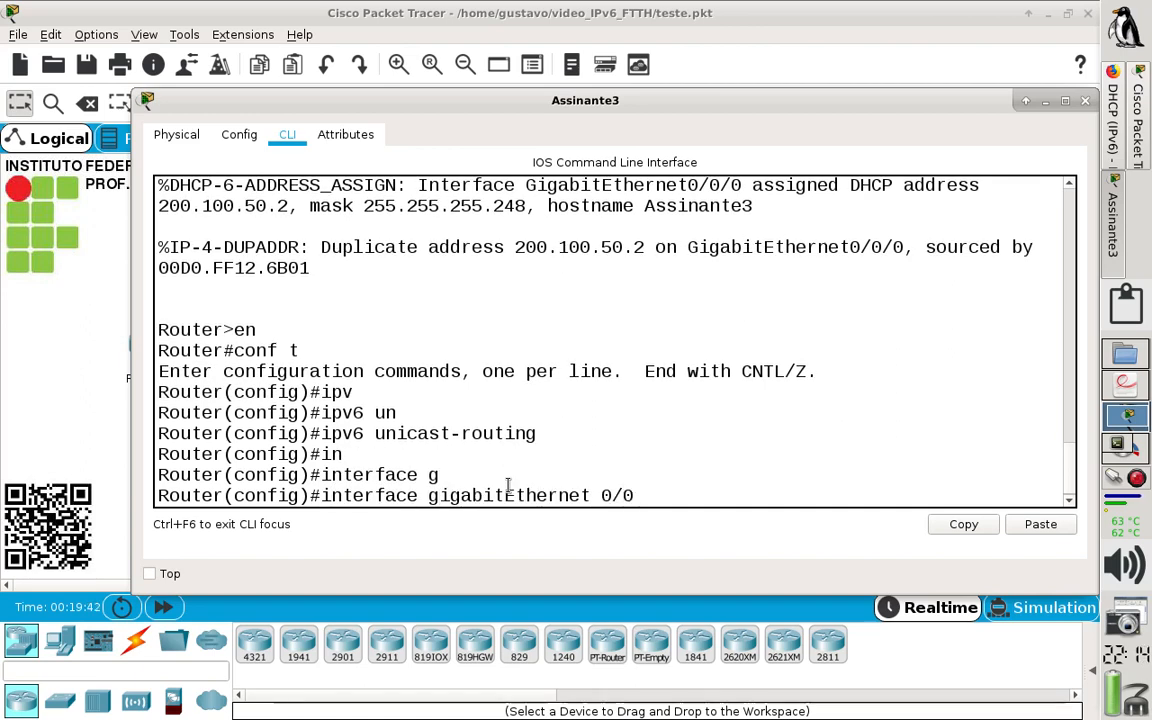
type("/0")
key("Return")
type("des")
key("Tab")
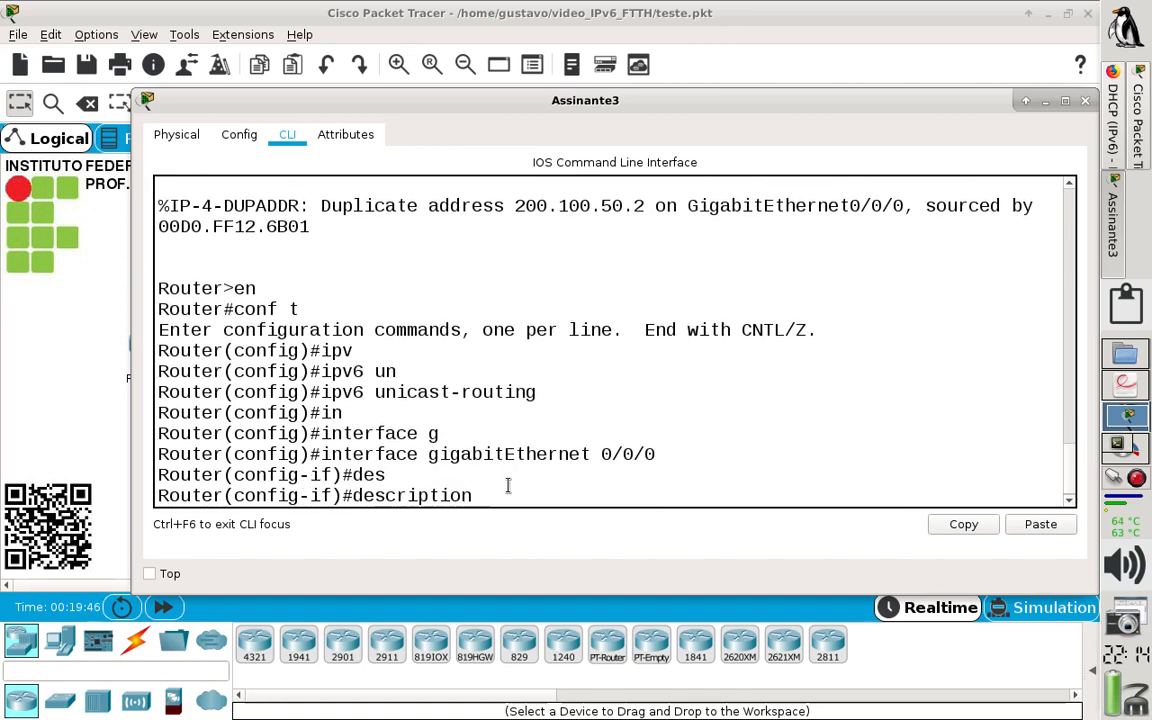
type("WAN")
key("Return")
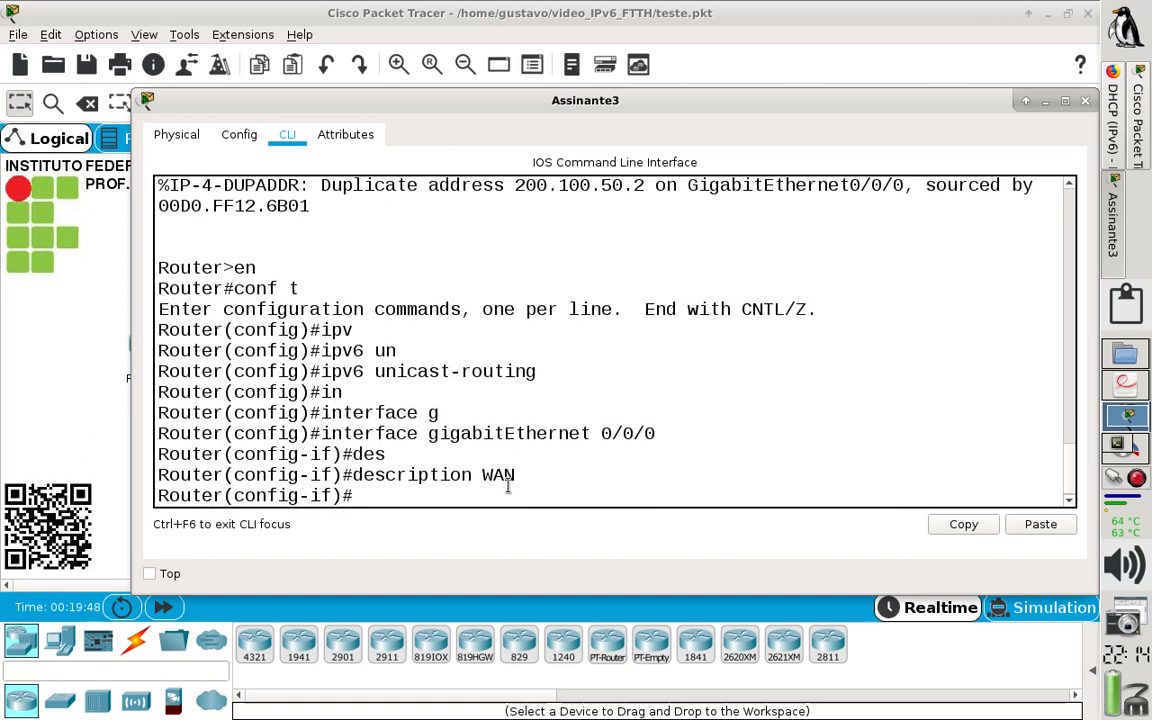
Enable IPv6 on Assinante3's WAN interface with ipv6 enable.
type("ipv")
key("Tab")
type("e")
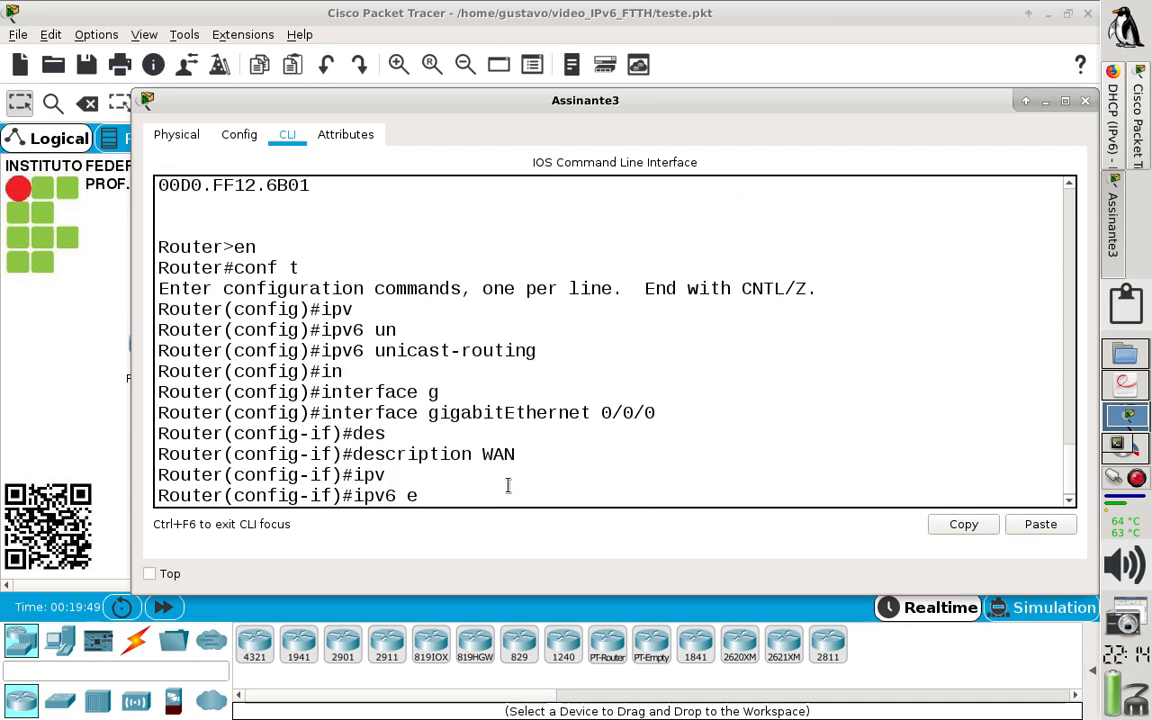
type("n")
key("Tab")
key("Return")
Assign the IPv6 address 2001:db8:cafe::3/56 to Assinante3's WAN interface.
type("ipv")
key("Tab")
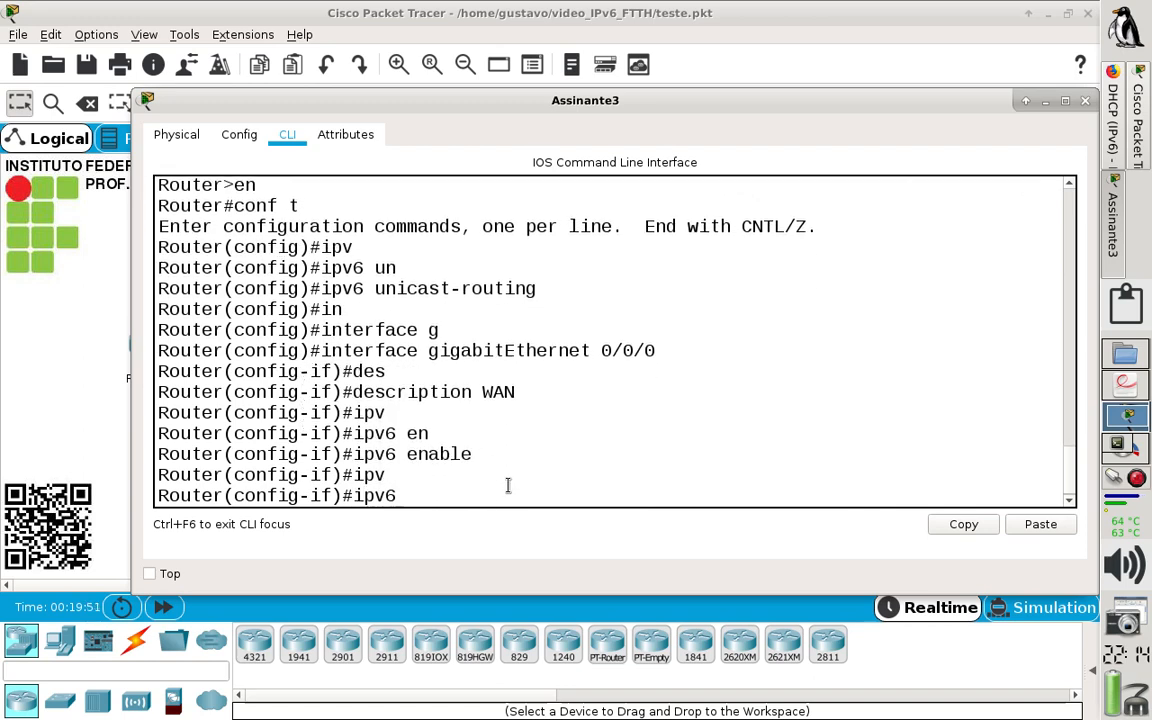
type("ad")
key("Tab")
type("2")
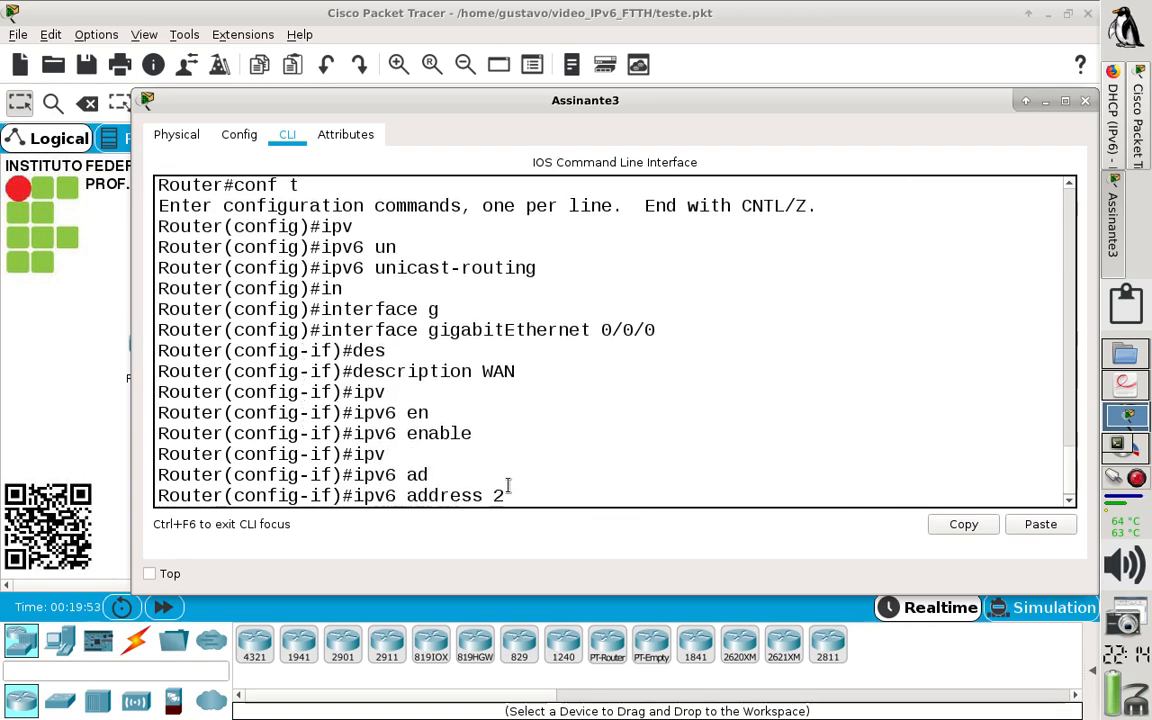
type("001:db8:cafe")
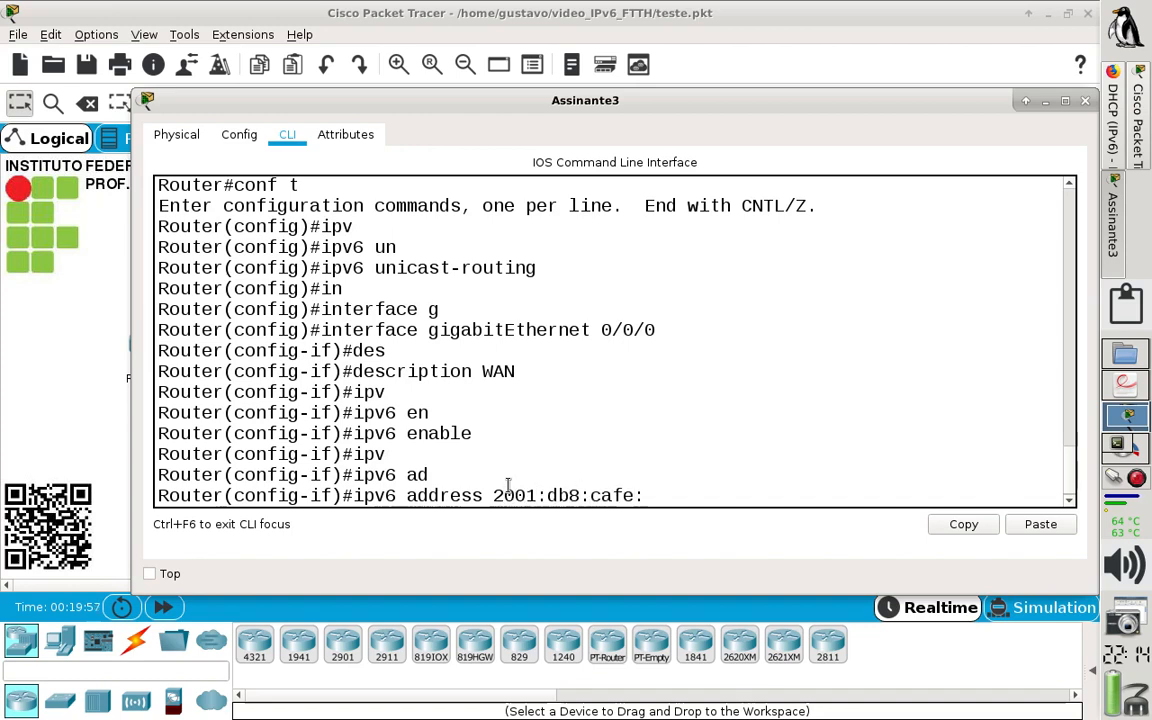
type("::3/56")
key("Return")
Activate the WAN interface with no shut and leave configuration mode with end.
type("n")
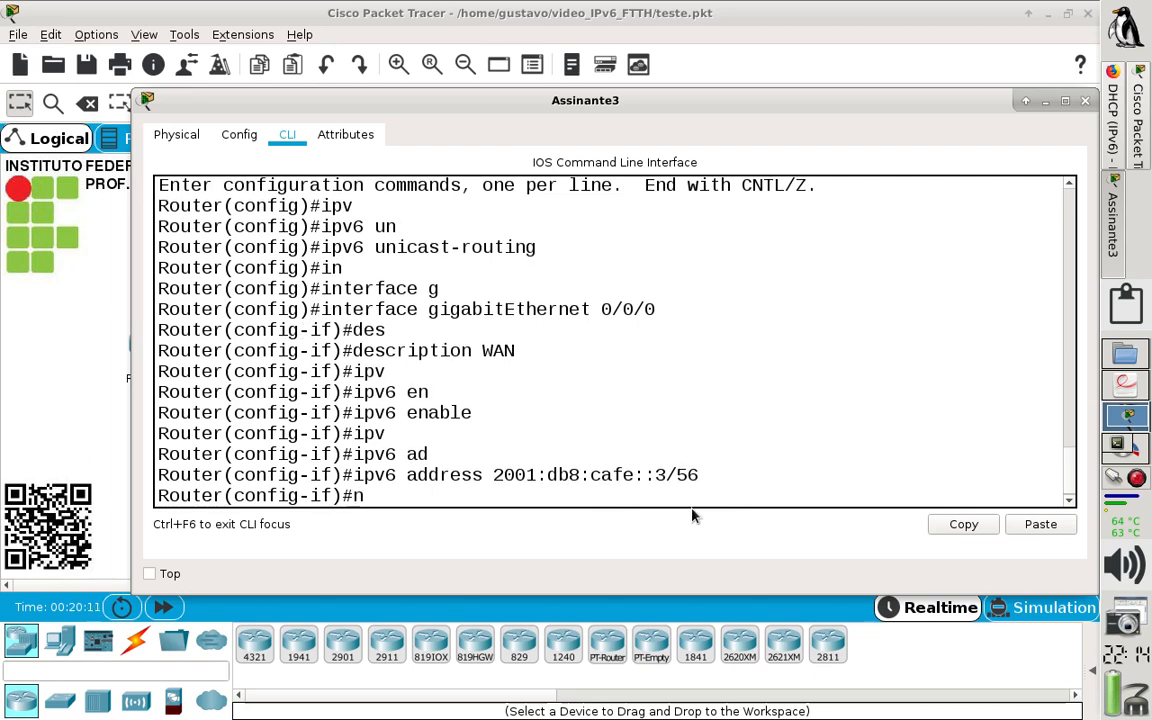
type("o shut")
key("Return")
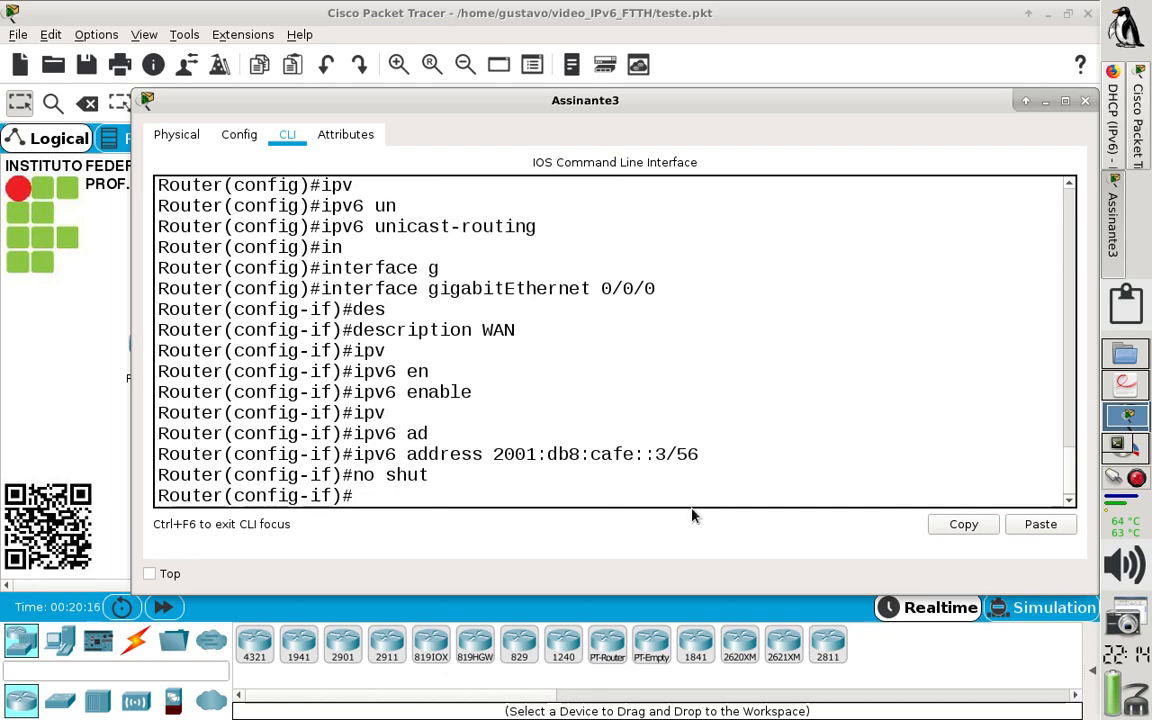
type("end")
key("Return")
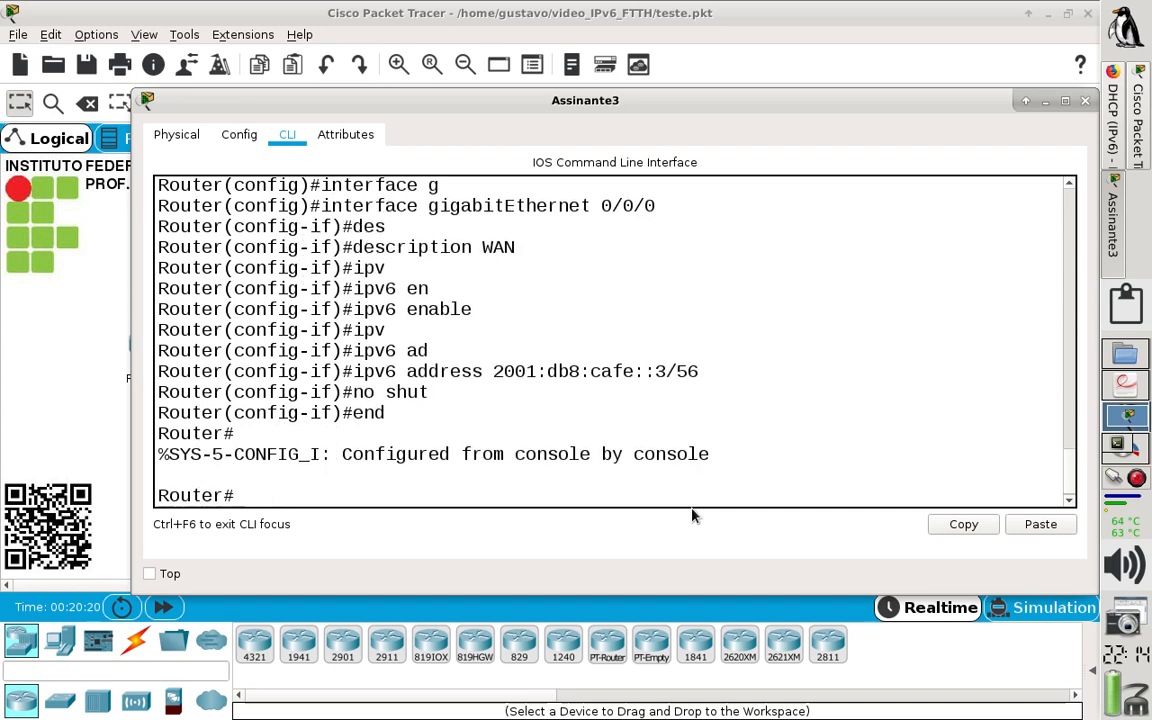
Ping the provider router's IPv6 address 2001:db8:cafe::ffff from Assinante3.
type("ping")
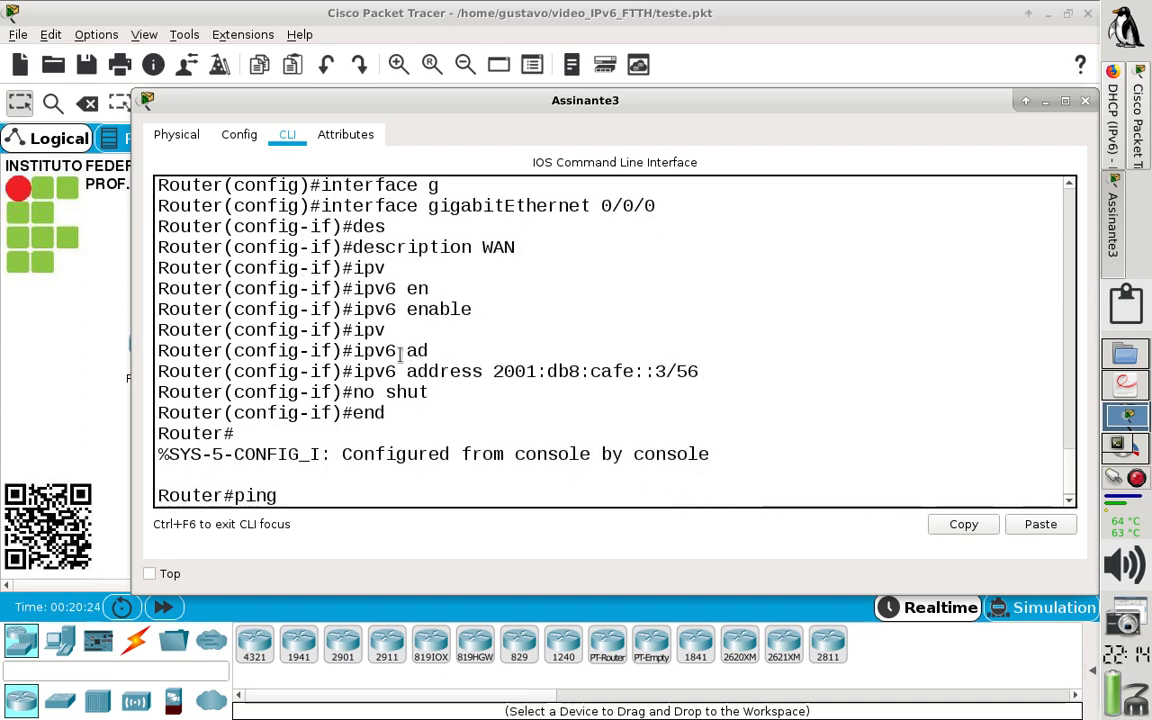
left_click_drag(353, 413, 397, 420)
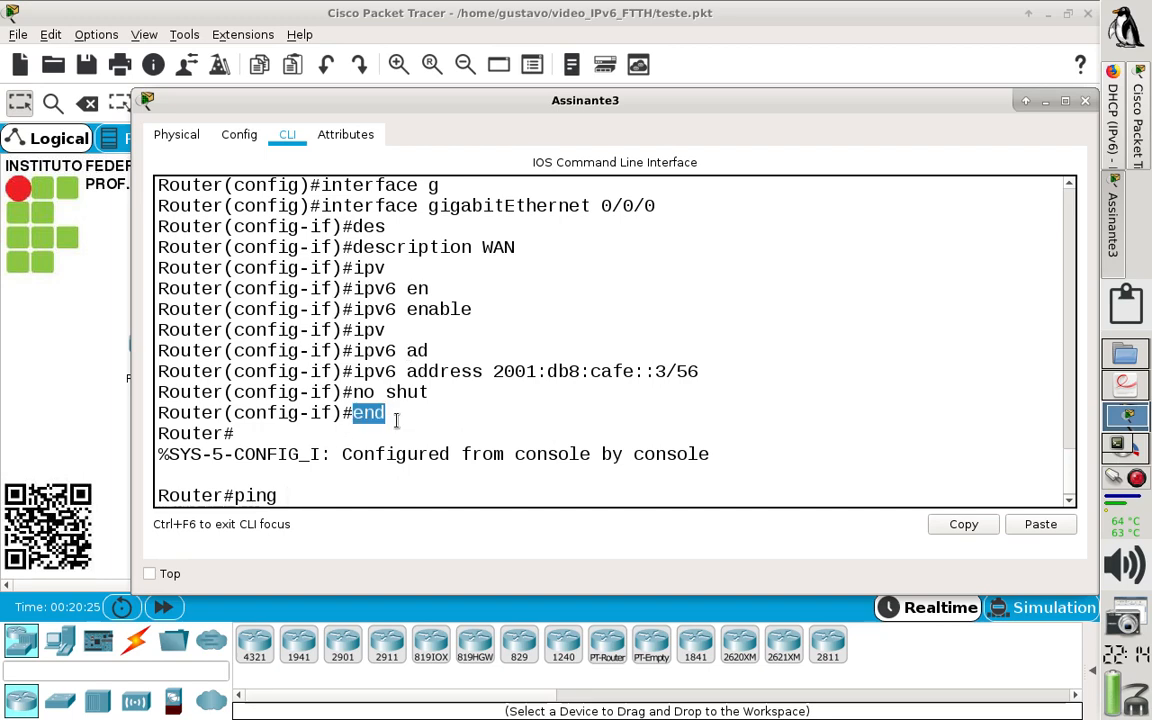
left_click(297, 496)
type("ipv")
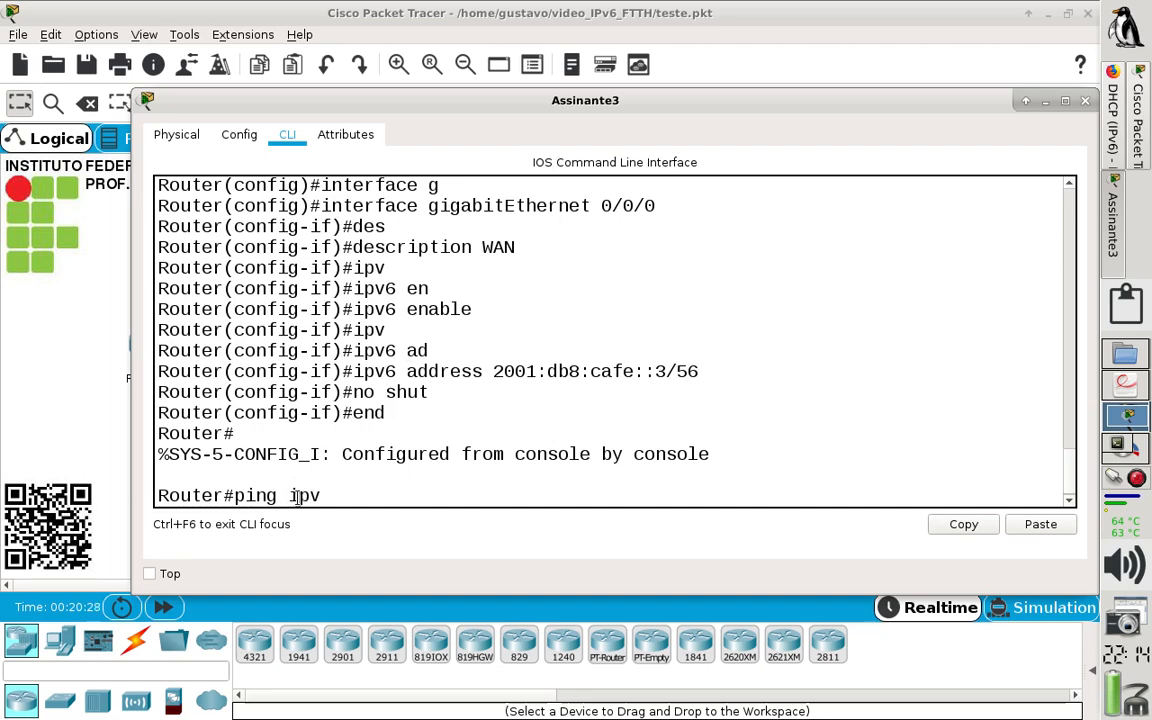
type("6 2001:db")
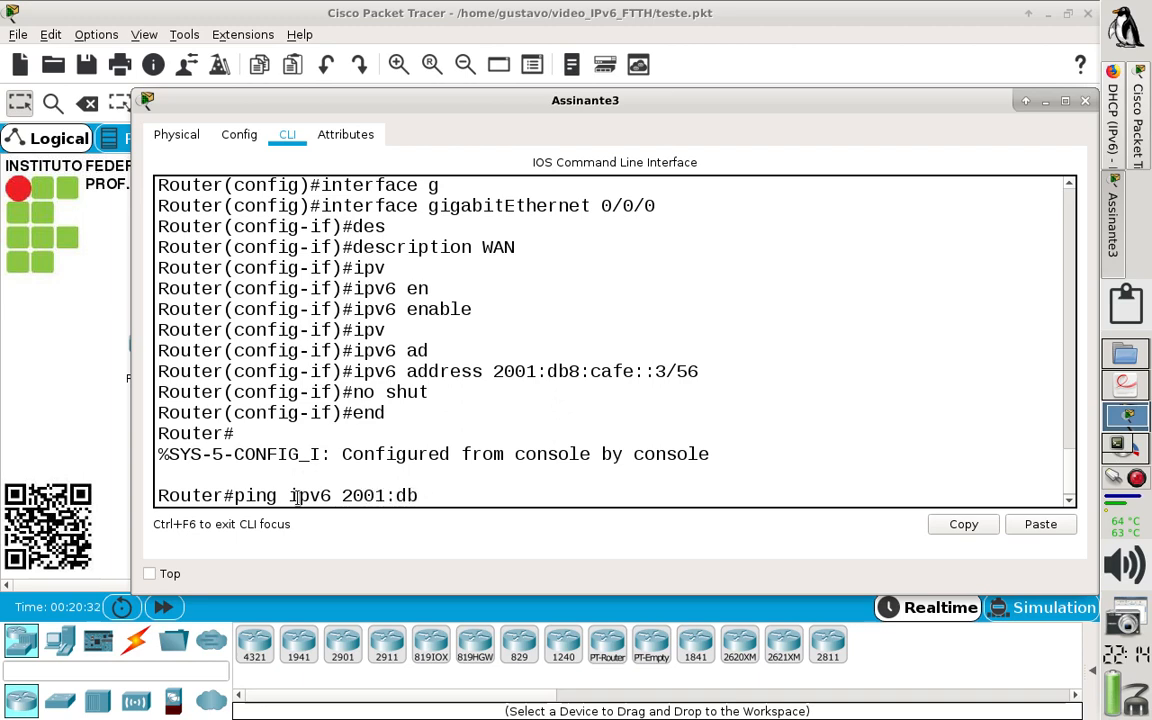
type("*8:cafe::ffff")
key("Return")
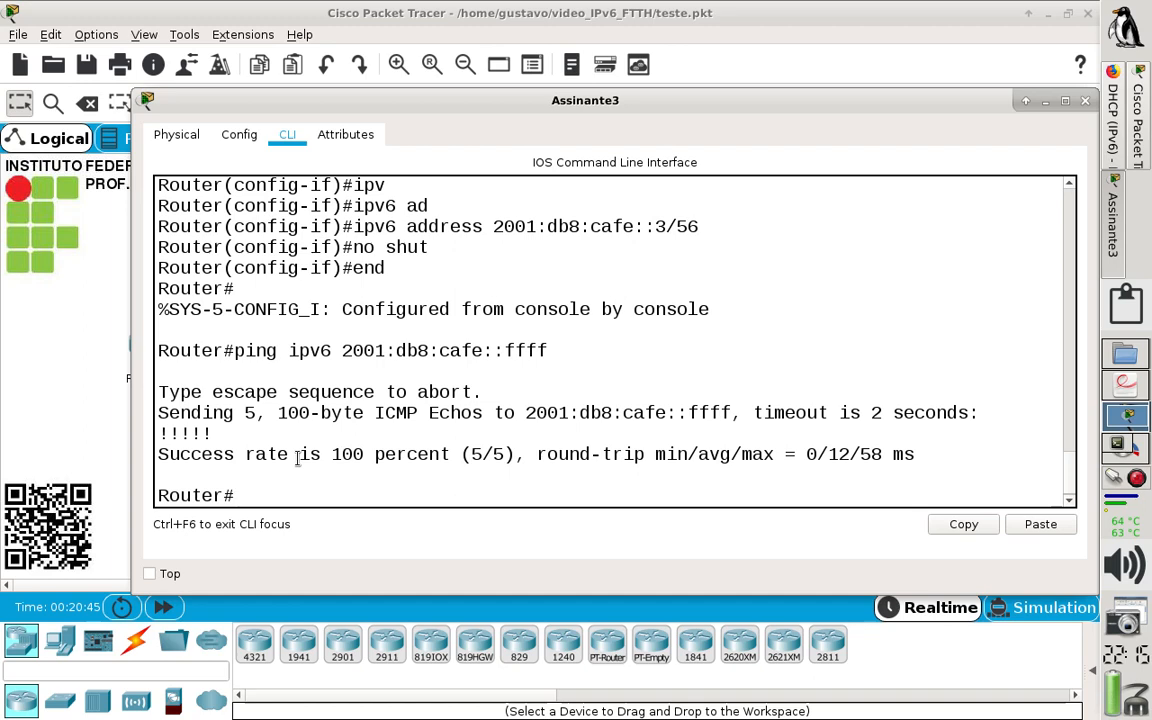
Enter global configuration mode on Assinante3, select interface g0/0 and set its description to LAN.
type("conf t")
key("Return")
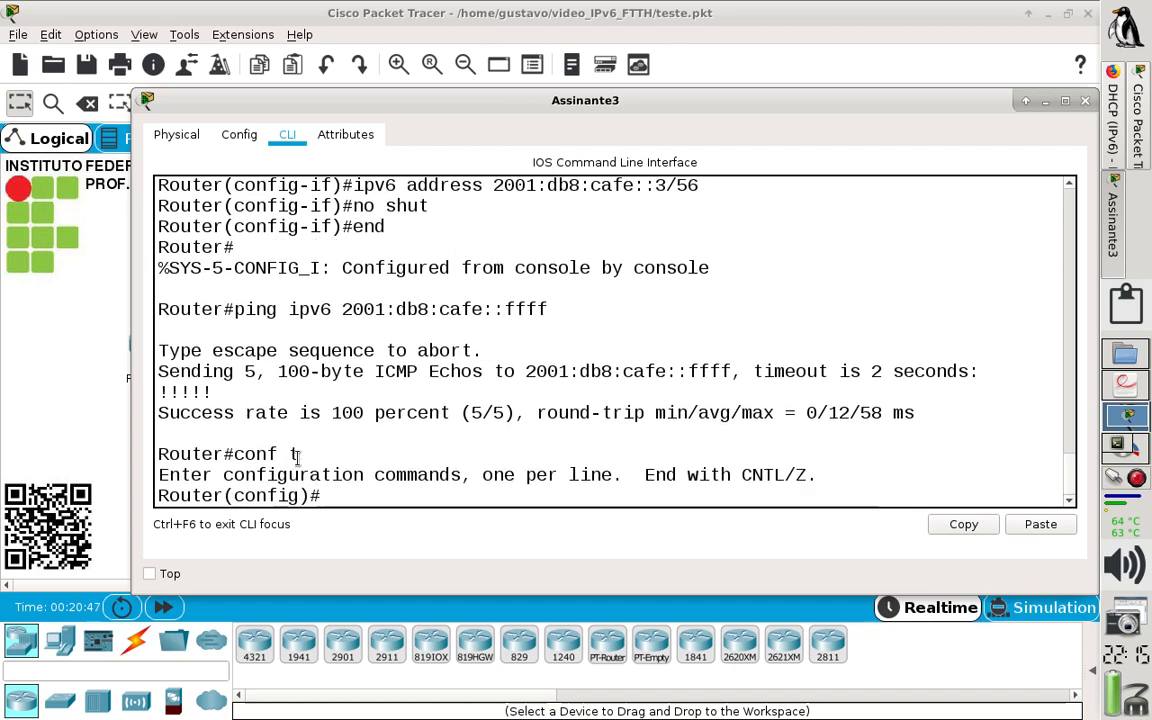
left_click(1042, 102)
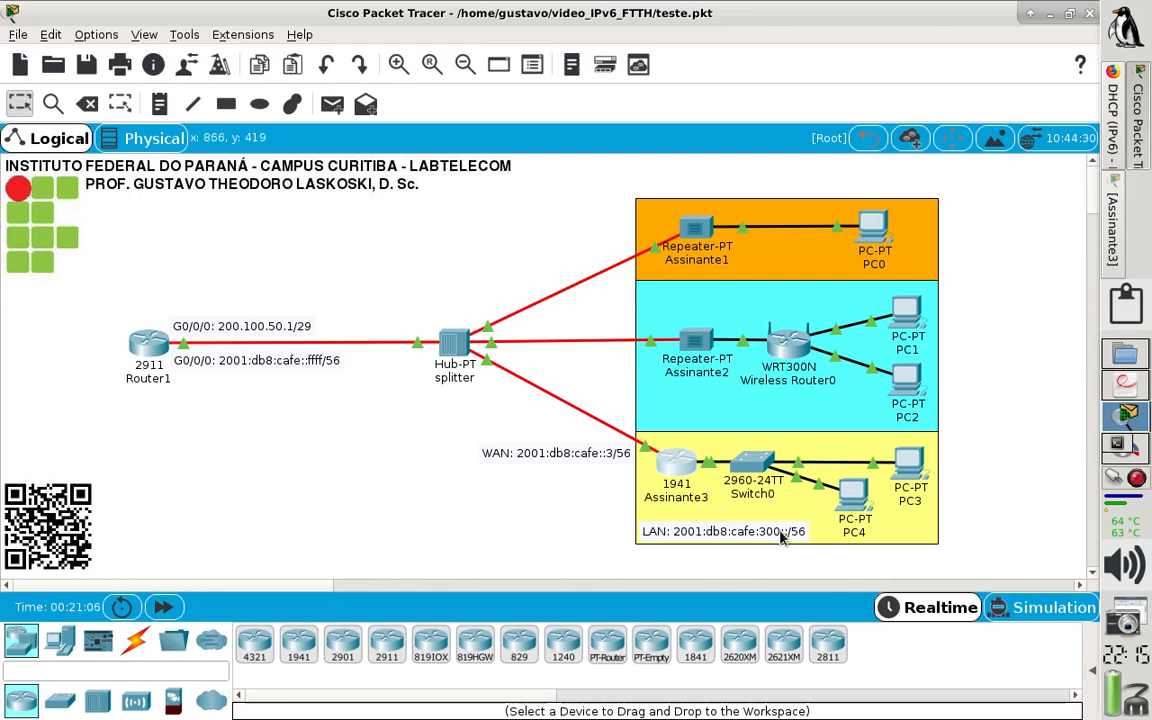
left_click(678, 472)
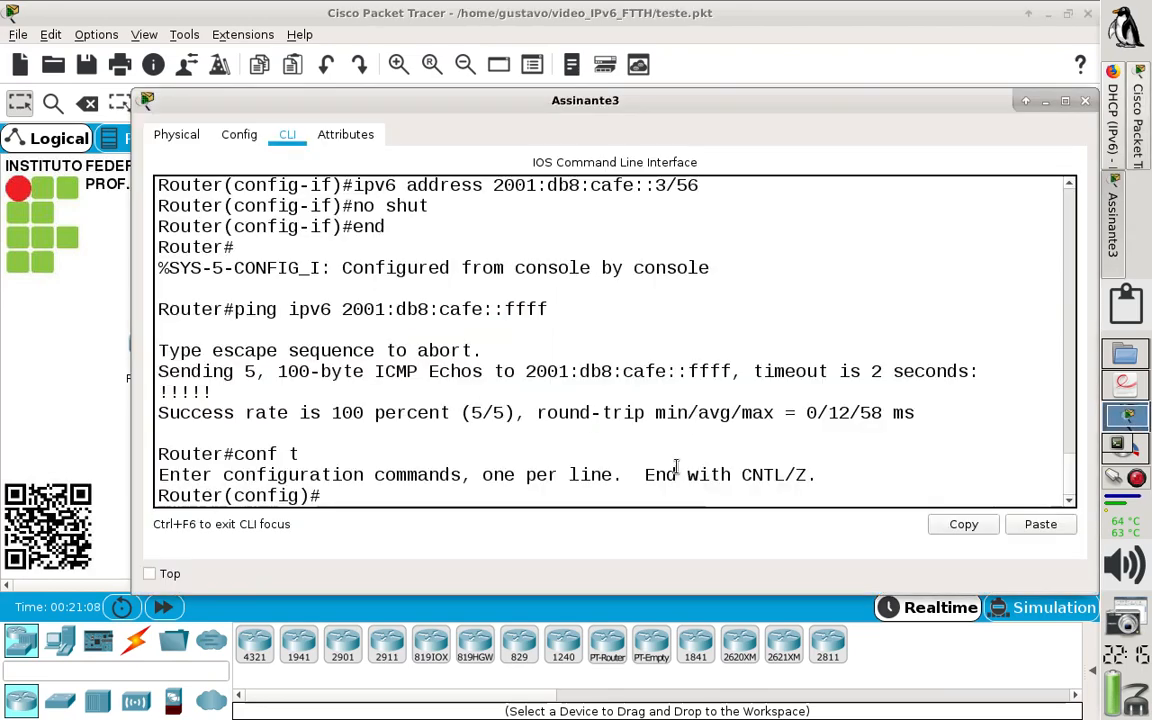
type("i")
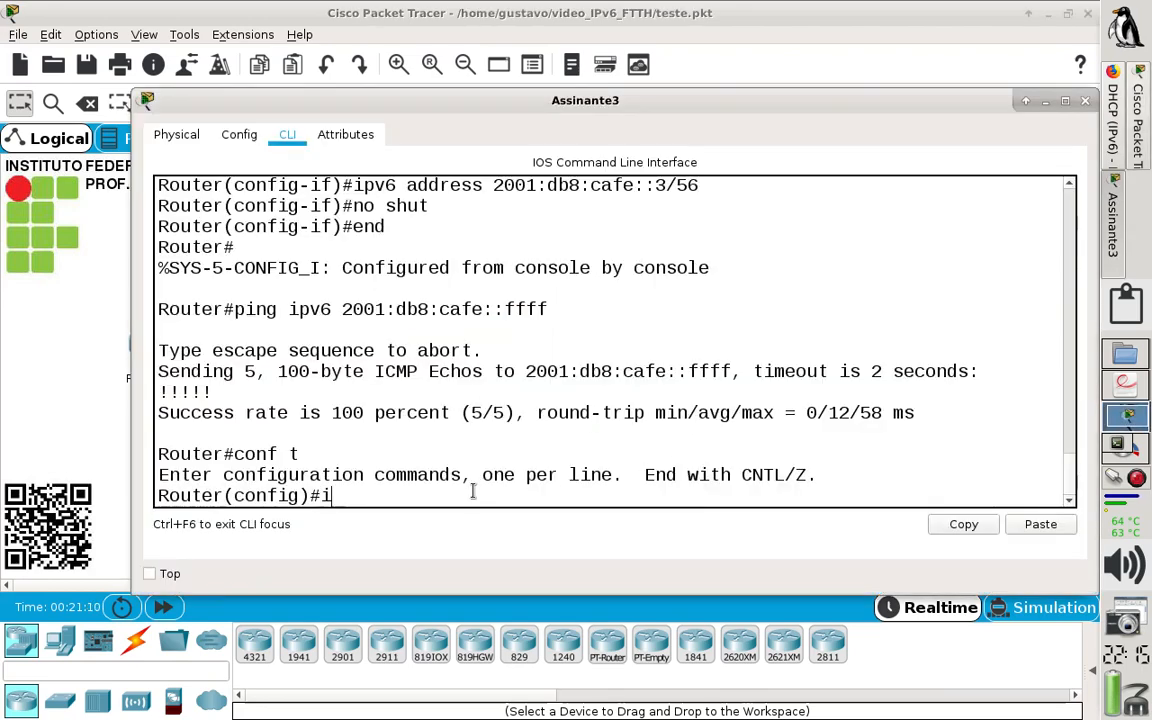
type("nt g0/0")
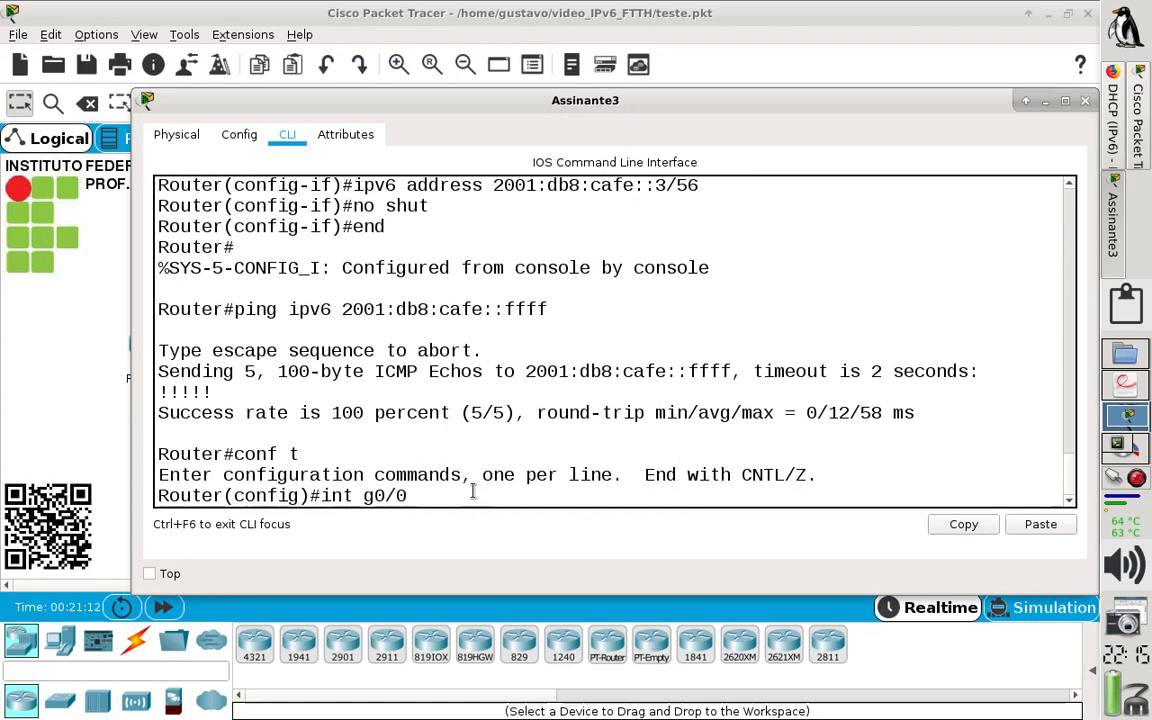
key("Return")
type("des")
key("Tab")
type("LAN")
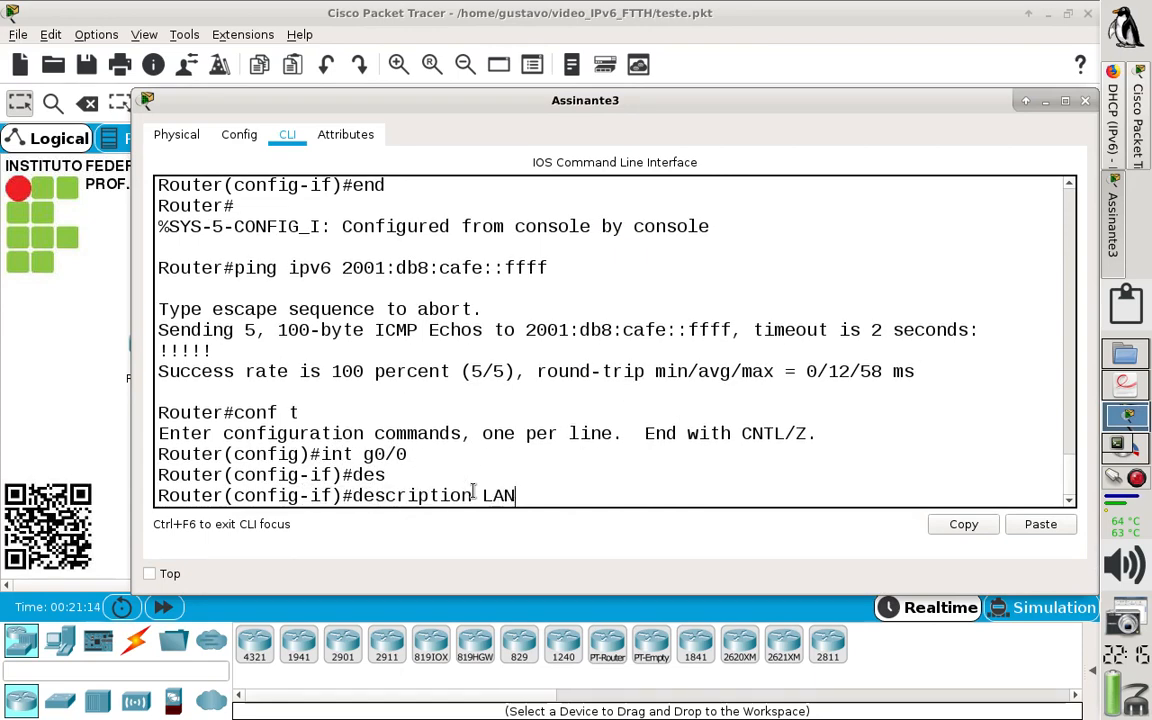
key("Return")
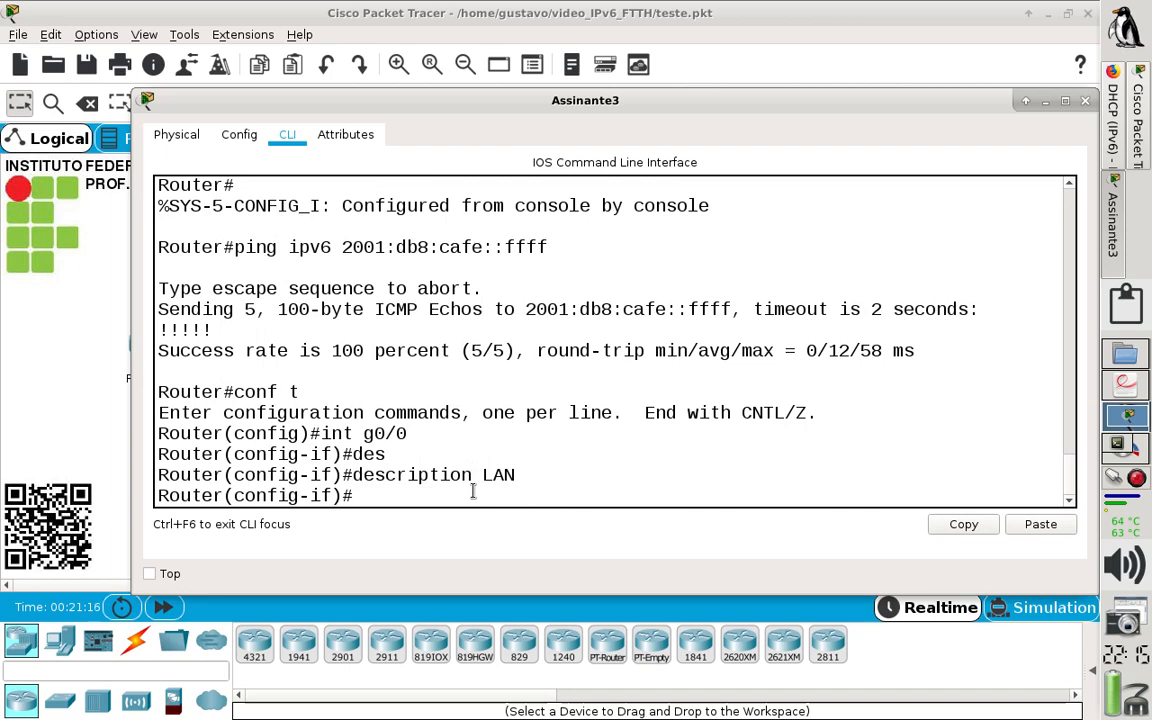
Enable IPv6 on Assinante3's LAN interface with ipv6 enable.
type("ipv")
key("Tab")
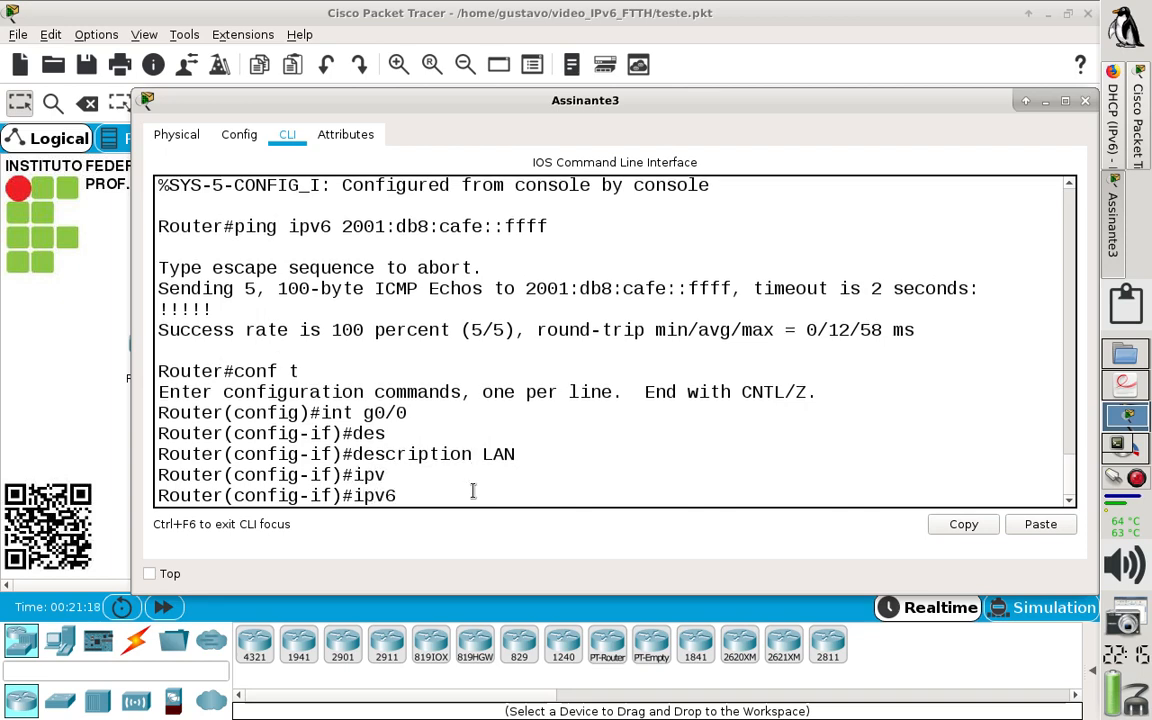
type("en")
key("Tab")
key("Return")
Assign the IPv6 address 2001:db8:cafe:300::1/56 to Assinante3's LAN interface.
type("ipv")
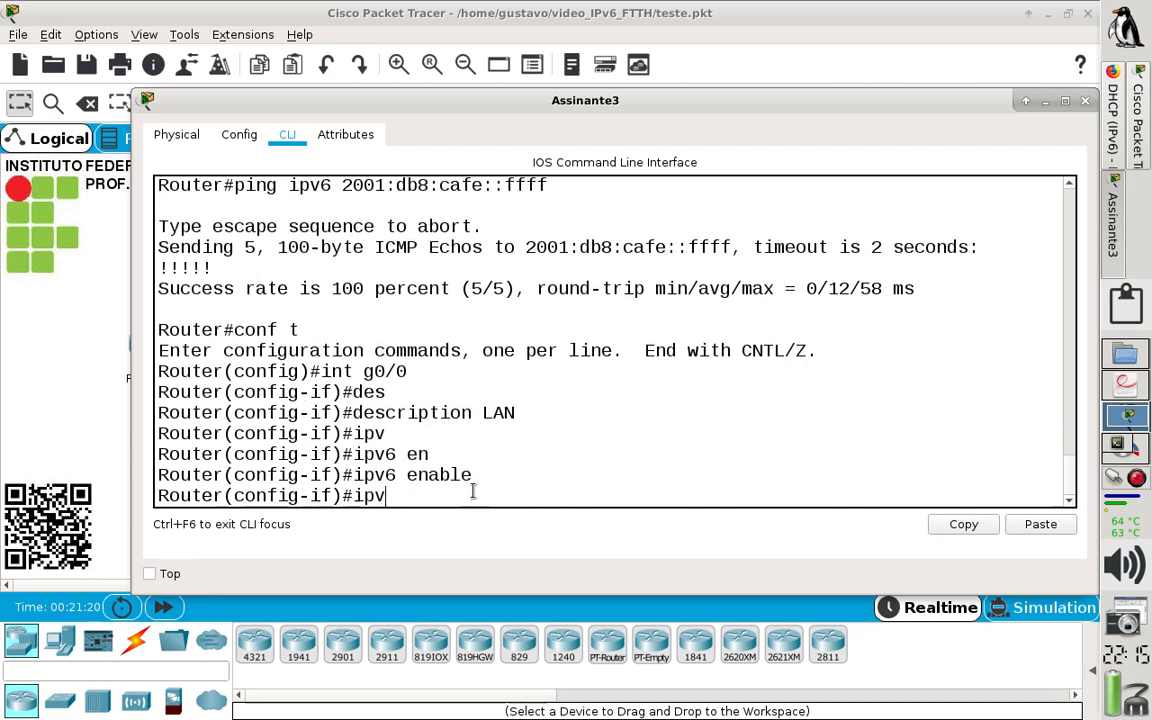
key("Tab")
type("ad")
key("Tab")
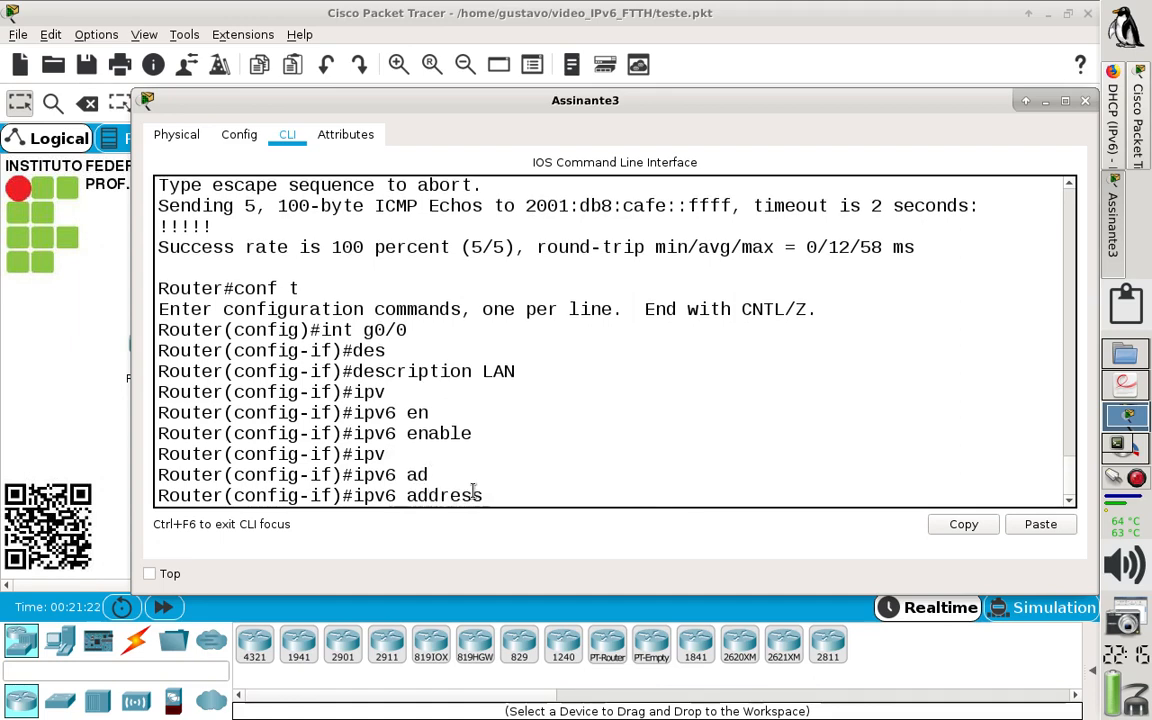
type("2001:")
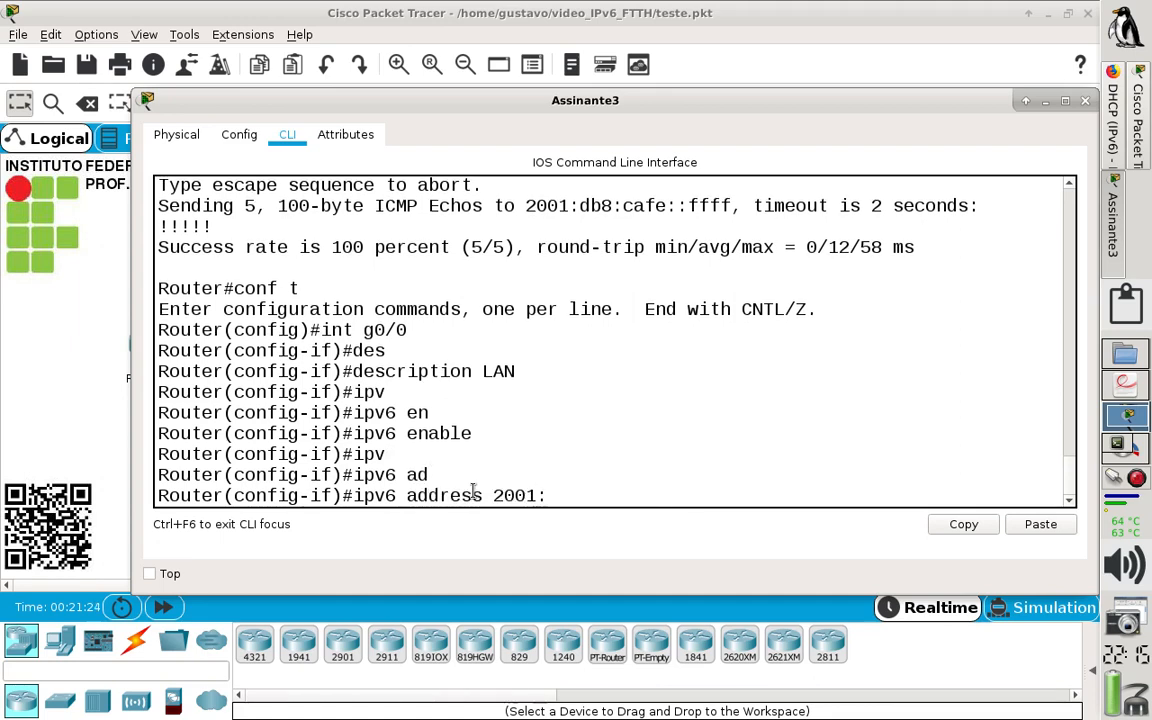
type("db8:cafe:3")
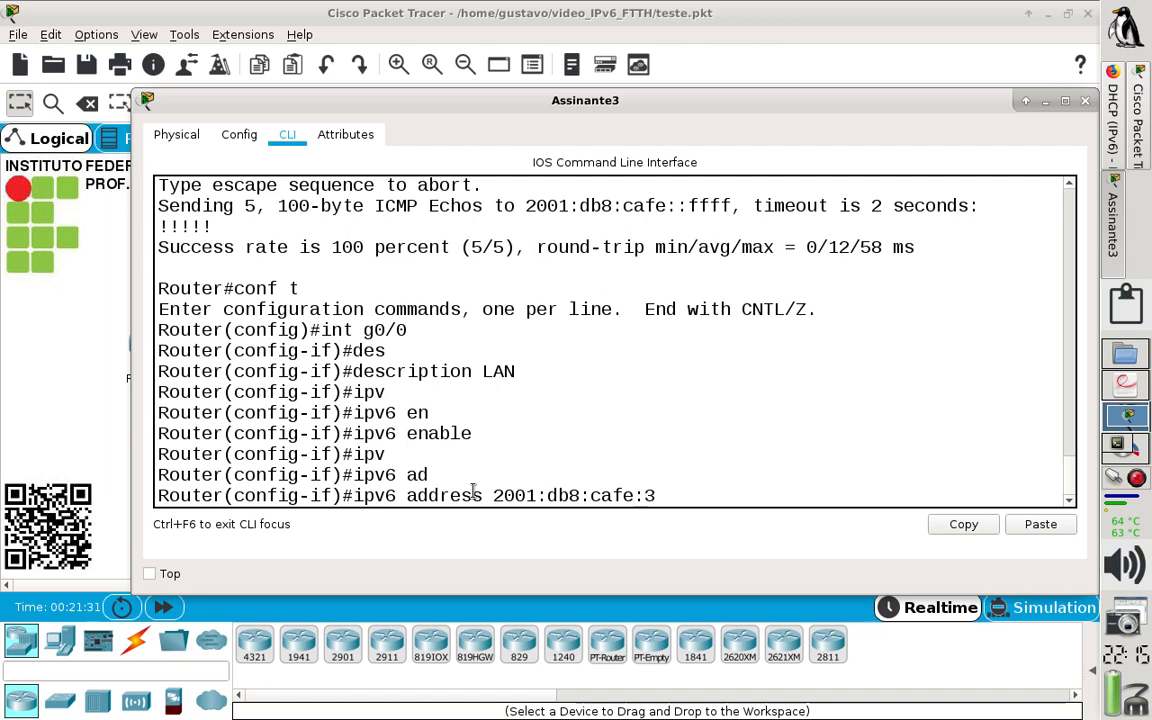
type("00::1")
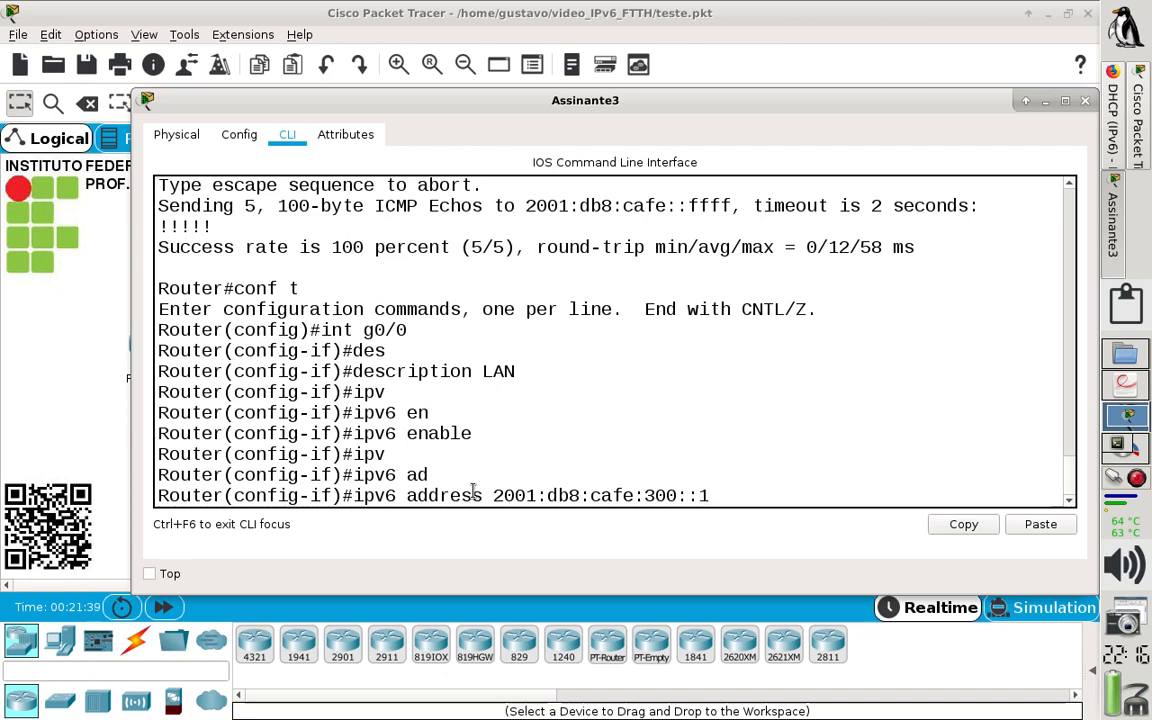
type("/56")
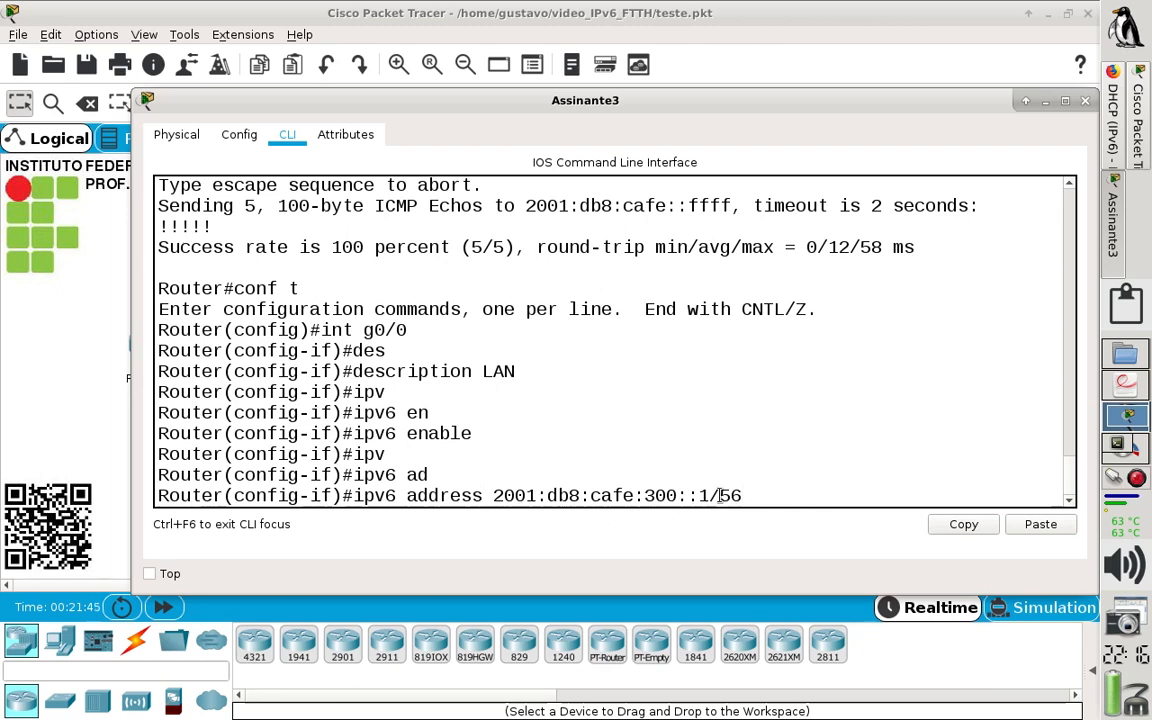
left_click_drag(719, 495, 748, 497)
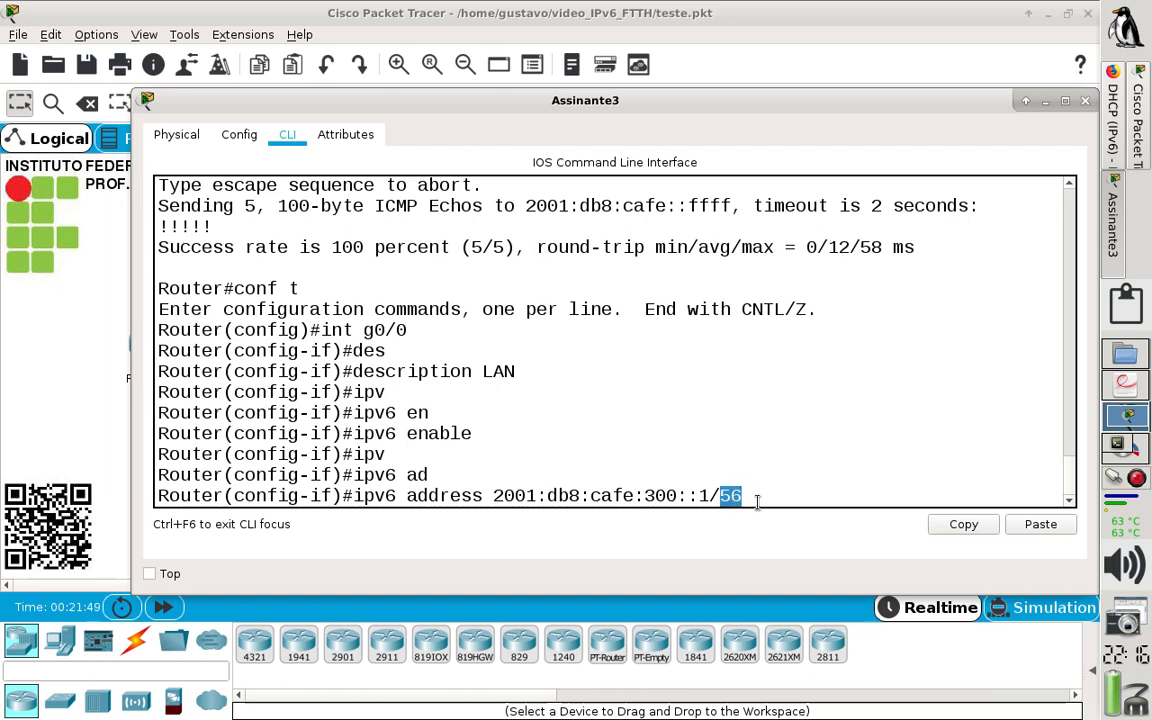
left_click(757, 501)
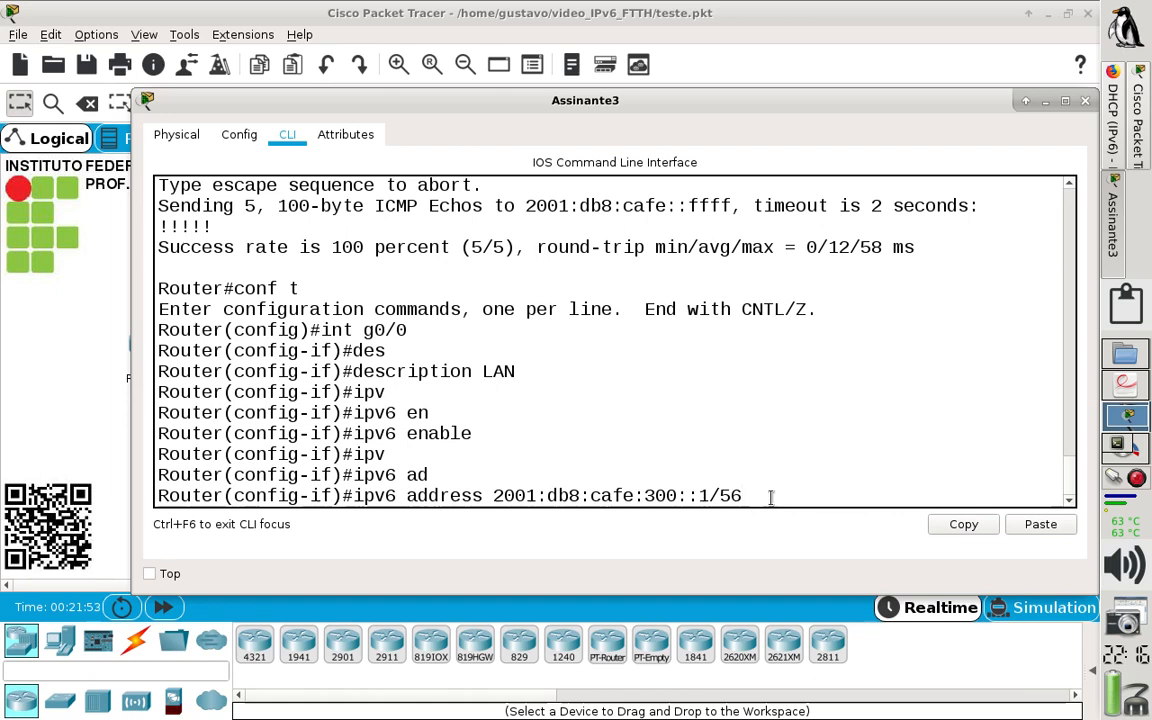
key("Return")
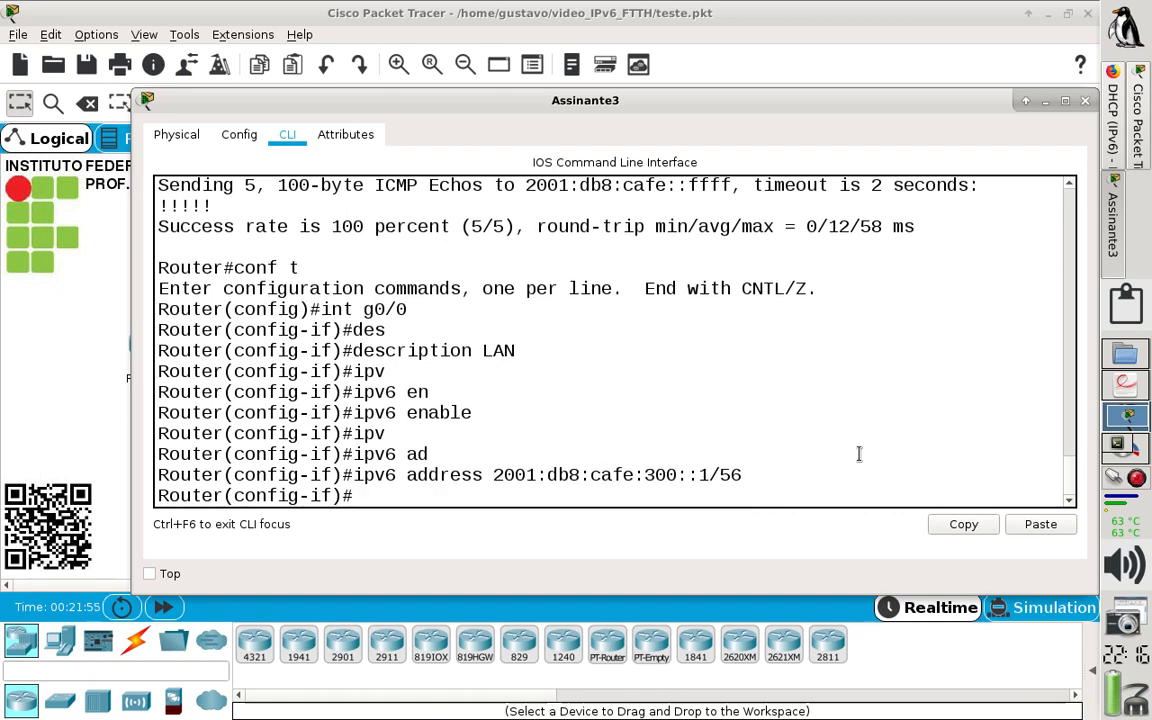
Bind the DHCPv6 server pool LANv6 to Assinante3's LAN interface with ipv6 dhcp server.
type("pv")
key("Tab")
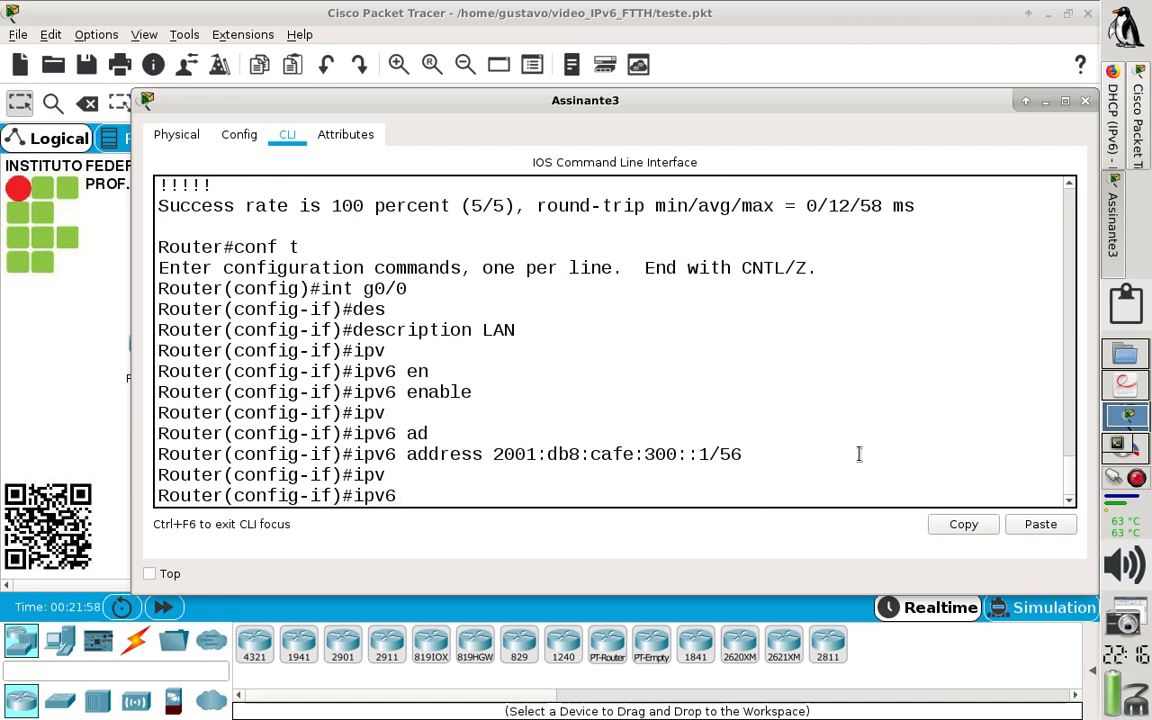
type("adh")
key("Tab")
type("ser")
key("Tab")
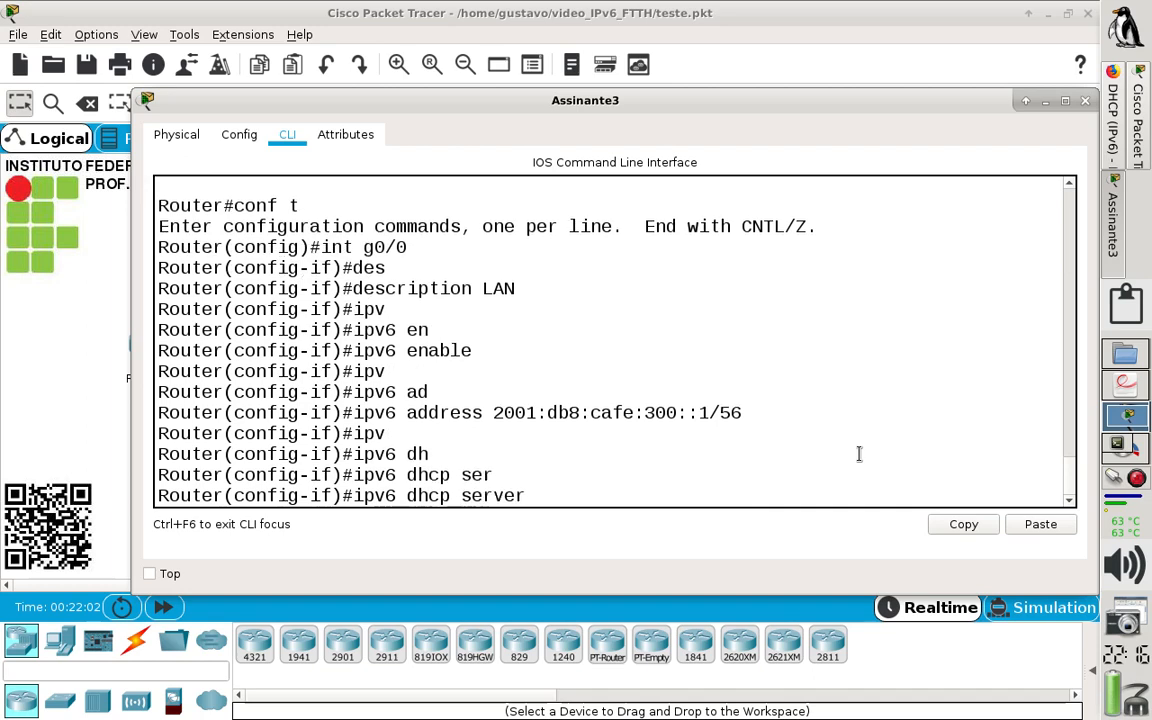
type("LANv6")
key("Return")
Set ipv6 nd other-config-flag on Assinante3's LAN interface and exit to global configuration mode.
type("ipv")
key("Tab")
type("n")
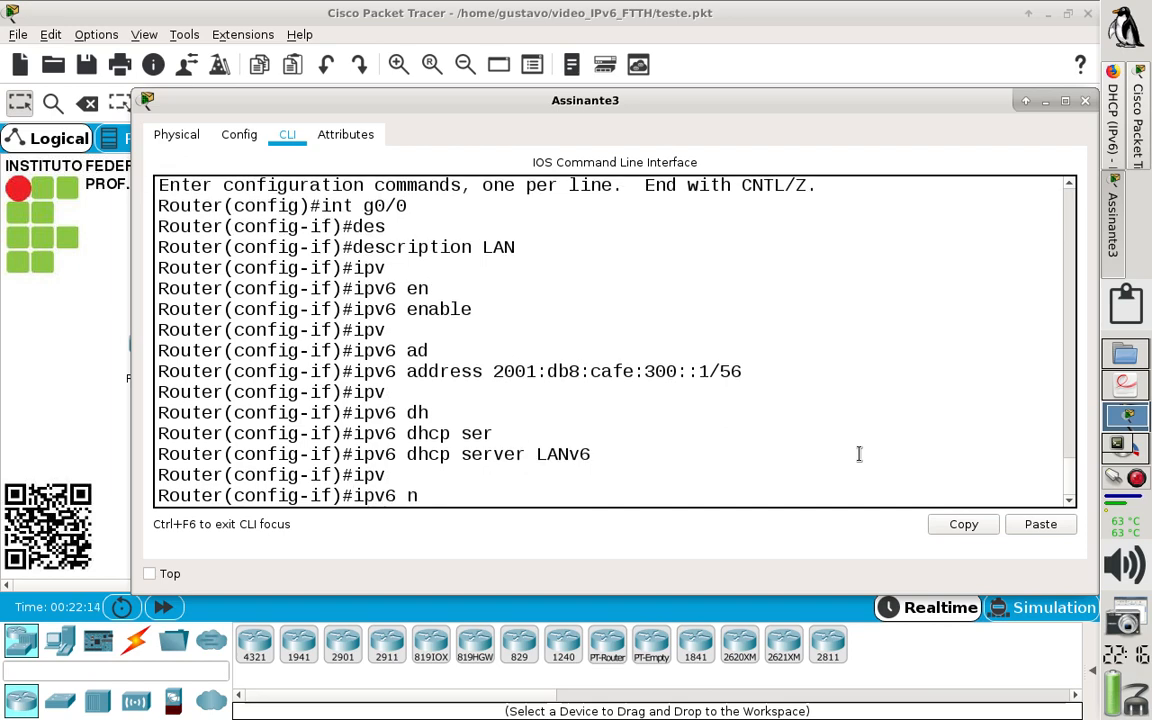
type("d")
key("Tab")
type("oth")
key("Tab")
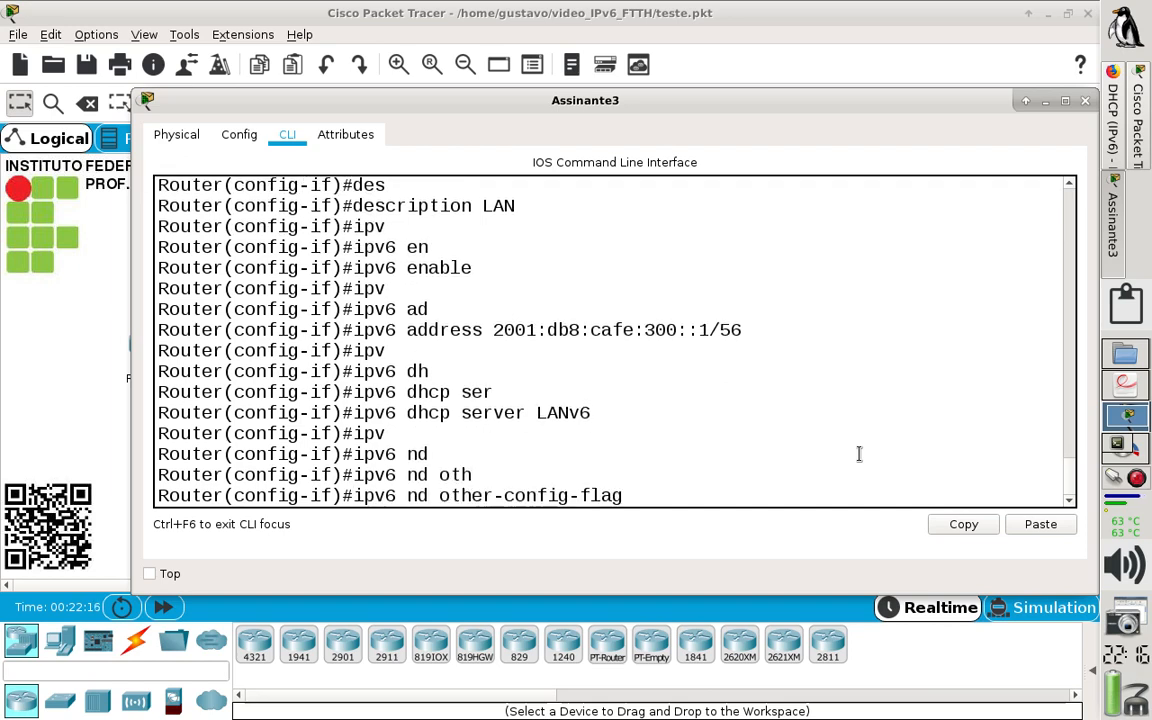
key("Return")
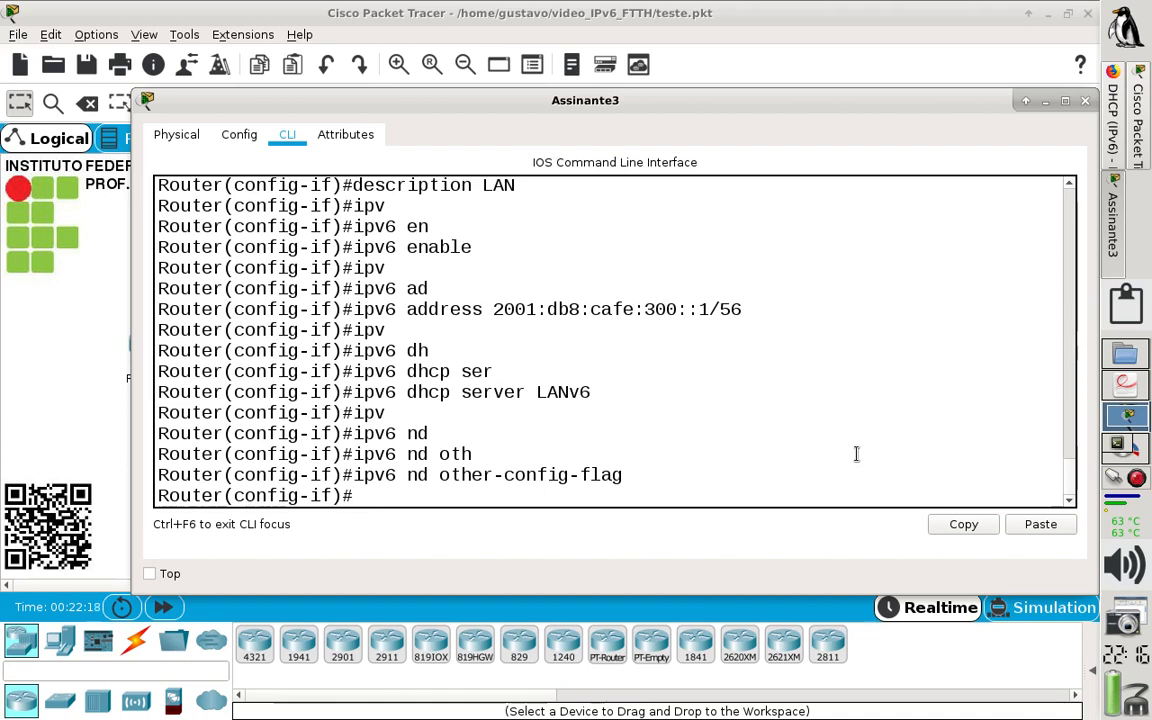
type("exit")
key("Return")
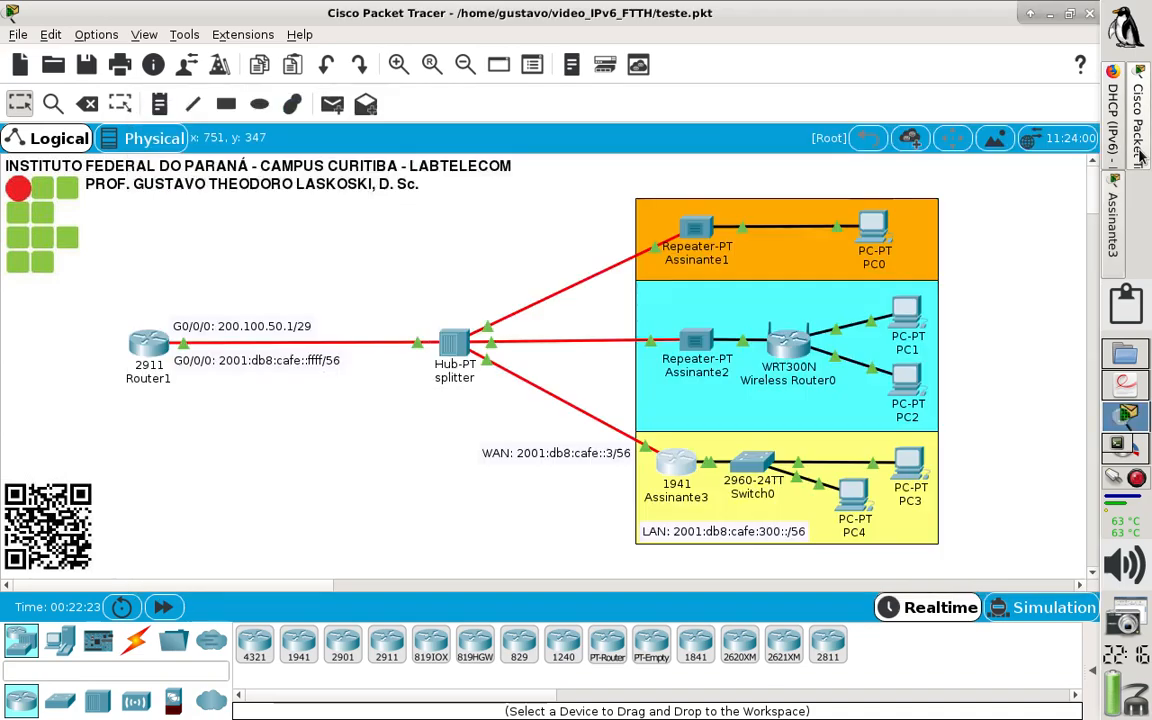
Switch to Firefox and review the ipv6 local pool command in the DHCP (IPv6) tutorial.
left_click(1085, 100)
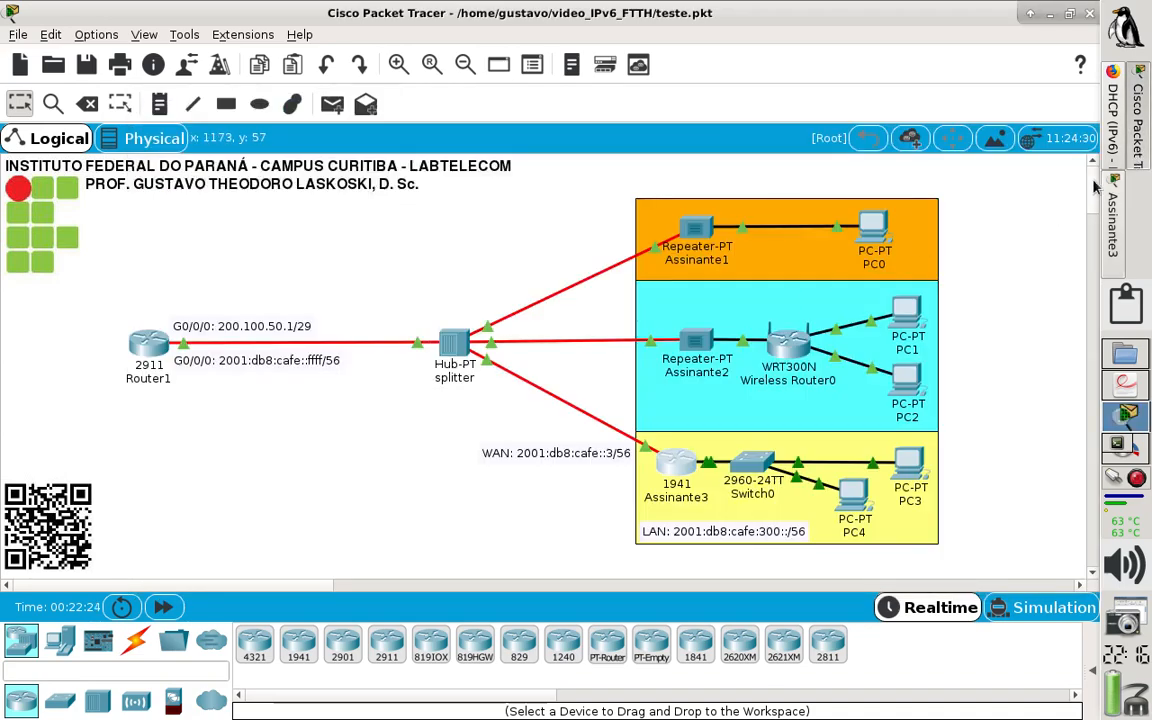
key("alt+Tab")
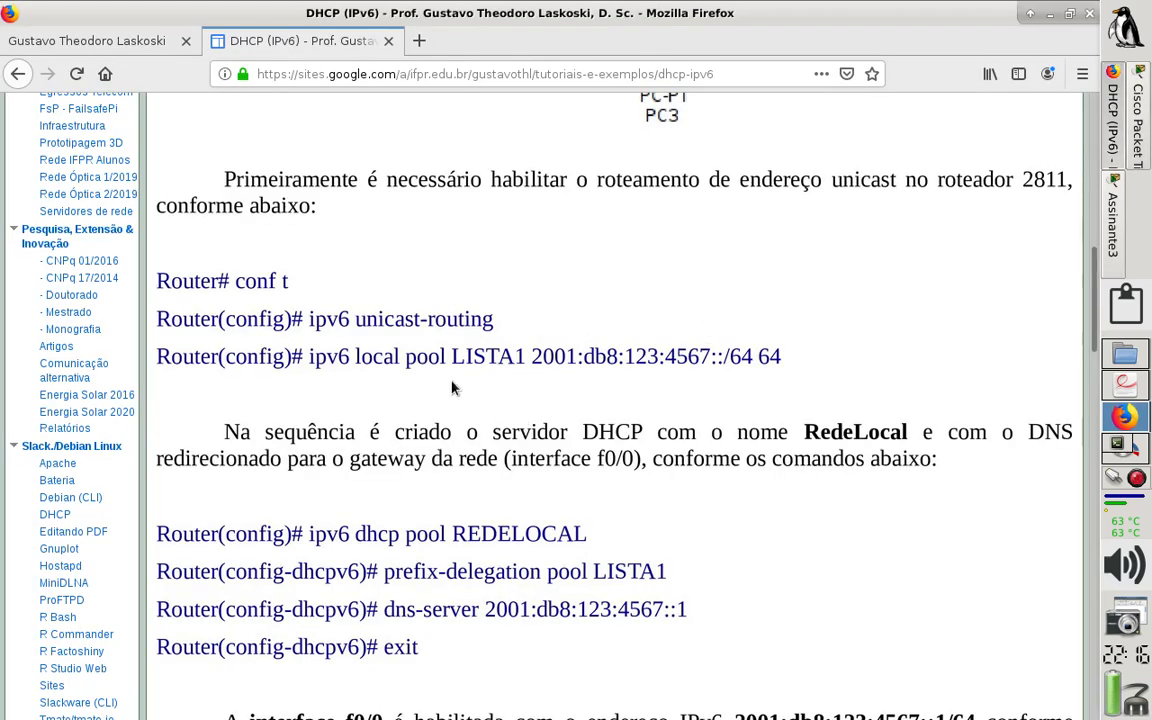
scroll(522, 370, "up", 5)
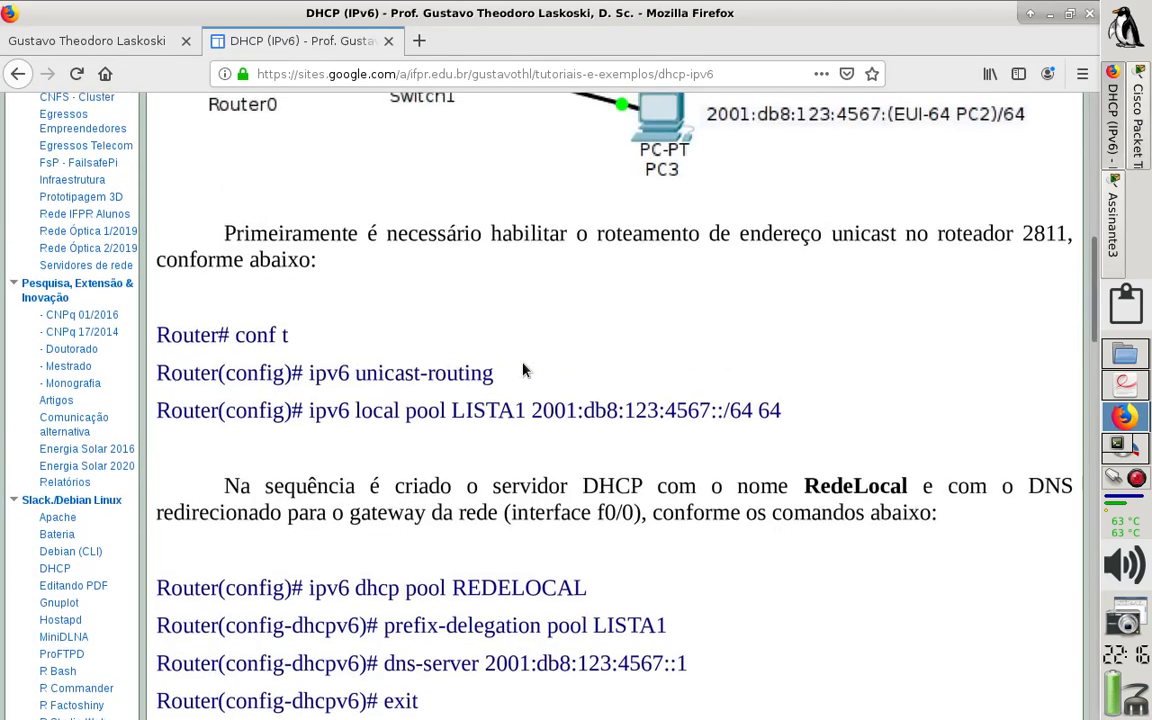
scroll(522, 370, "down", 1)
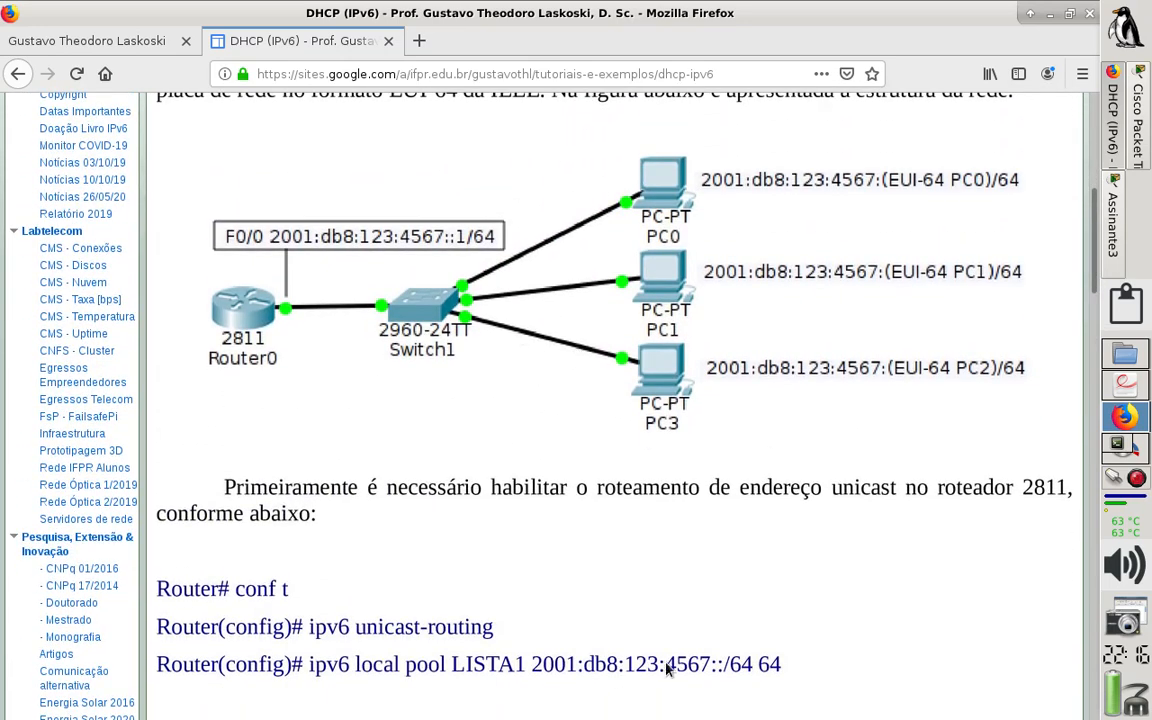
Return to Assinante3's command line and create the local pool with ipv6 local pool LANv6 2001:db8:cafe:300::/64 56.
left_click(1111, 205)
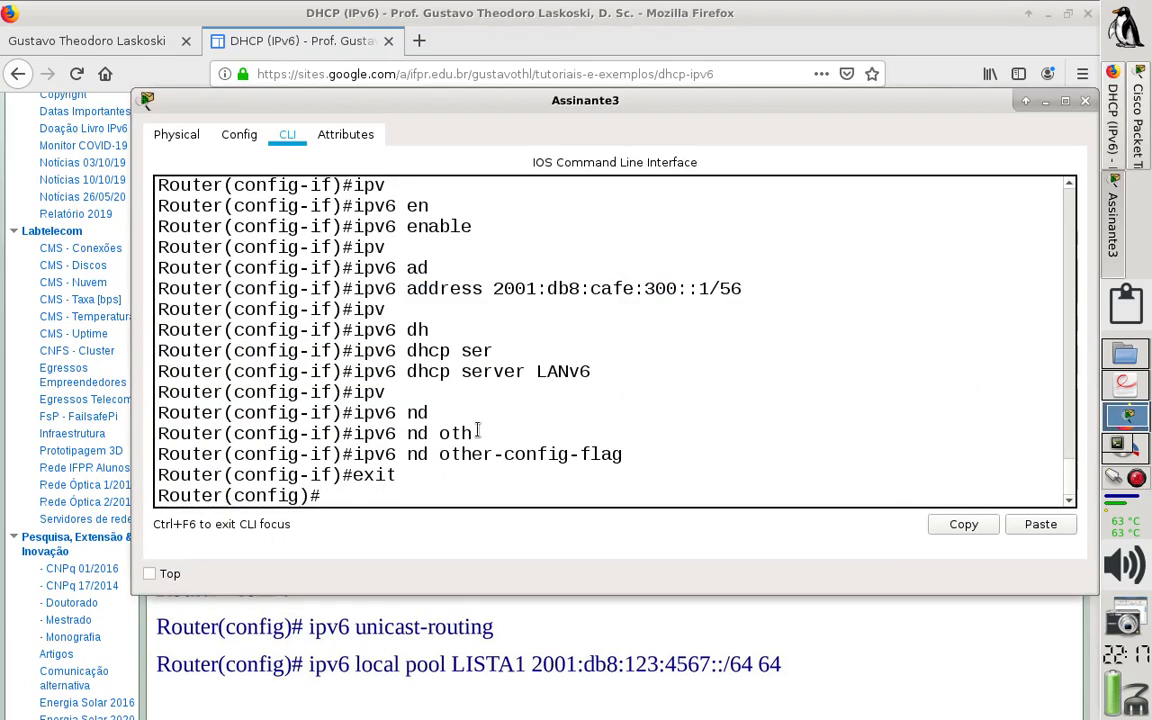
type("ipv")
key("Tab")
type("lo")
key("Tab")
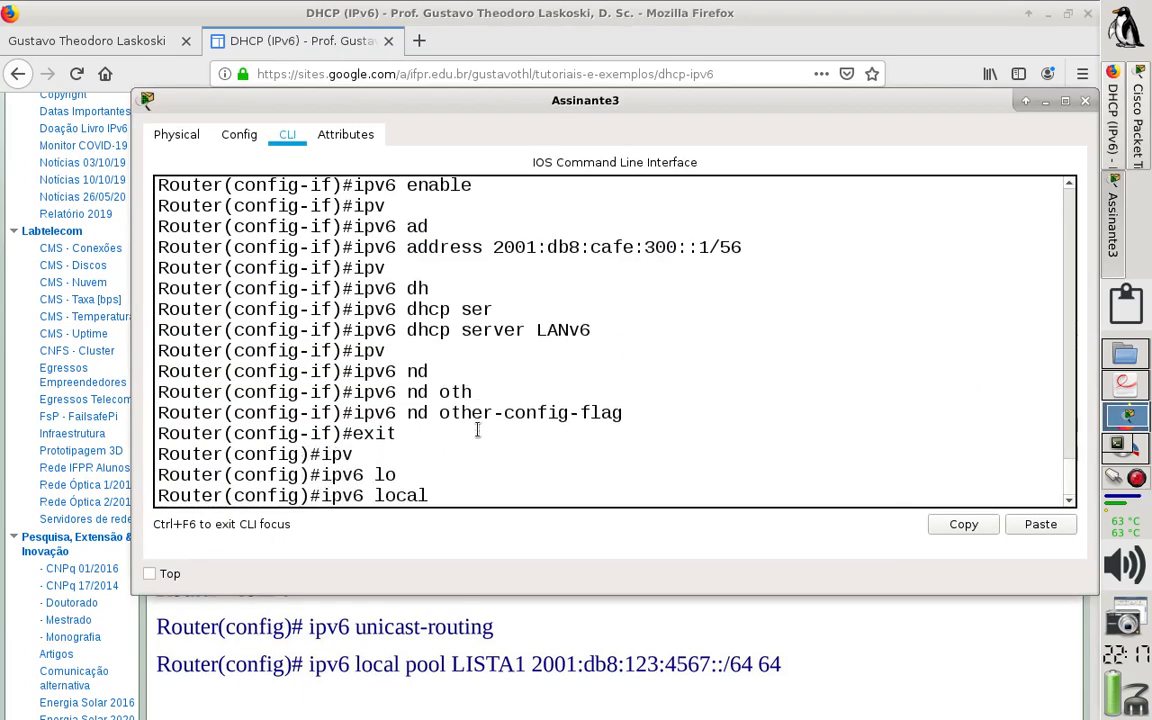
type("po")
key("Tab")
type("LA")
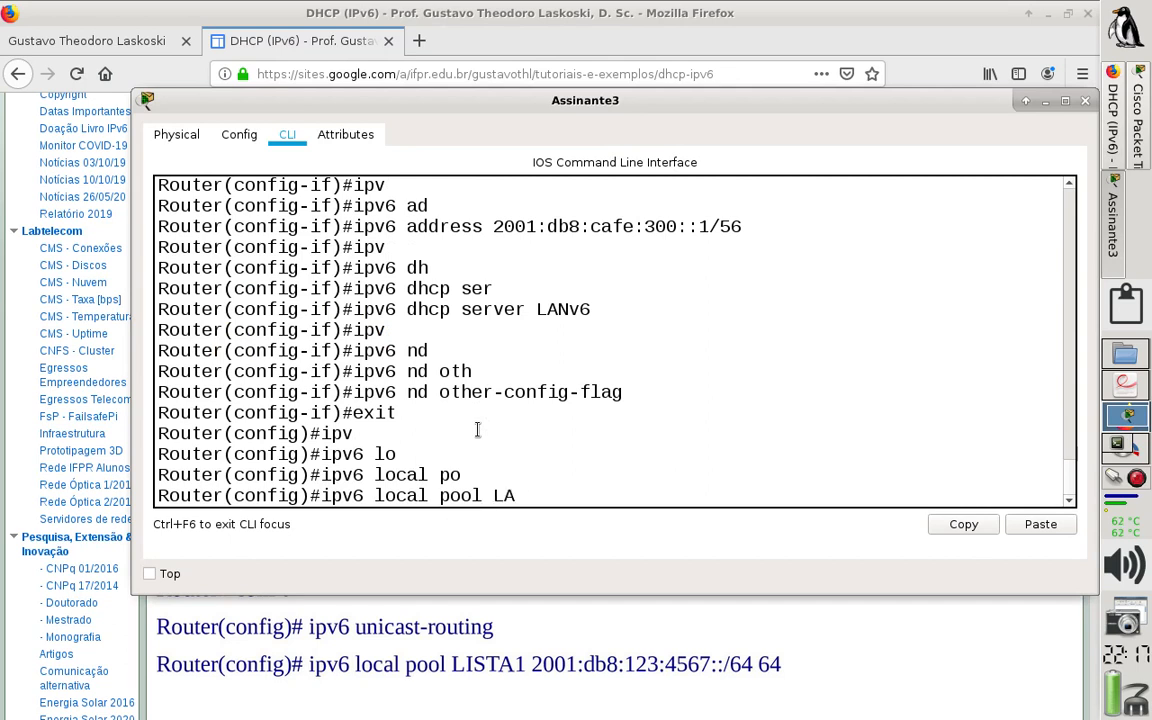
type("Nv6 2001:db")
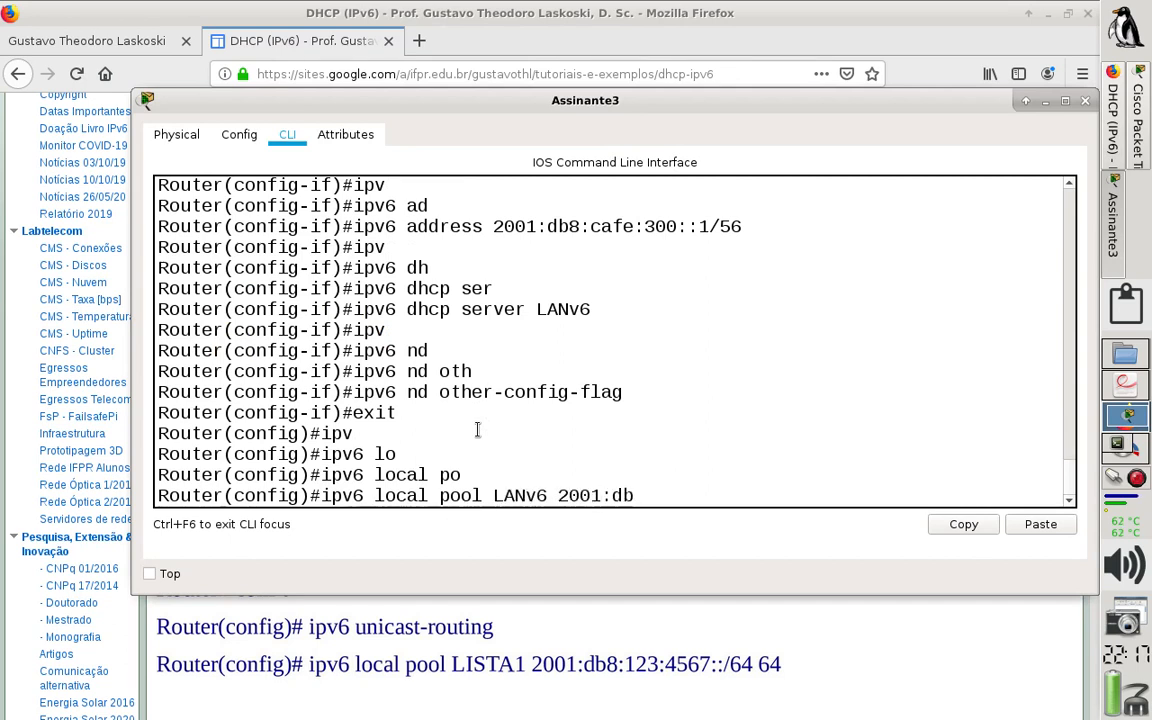
type("8:cafe:")
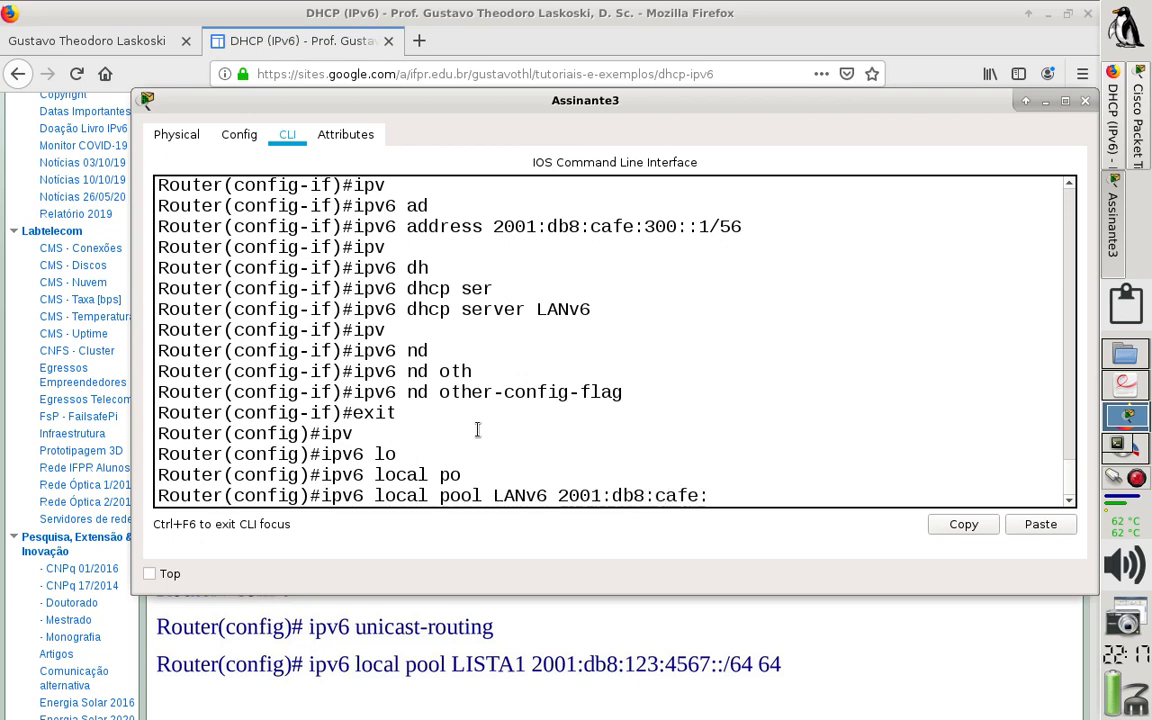
type("300::/64")
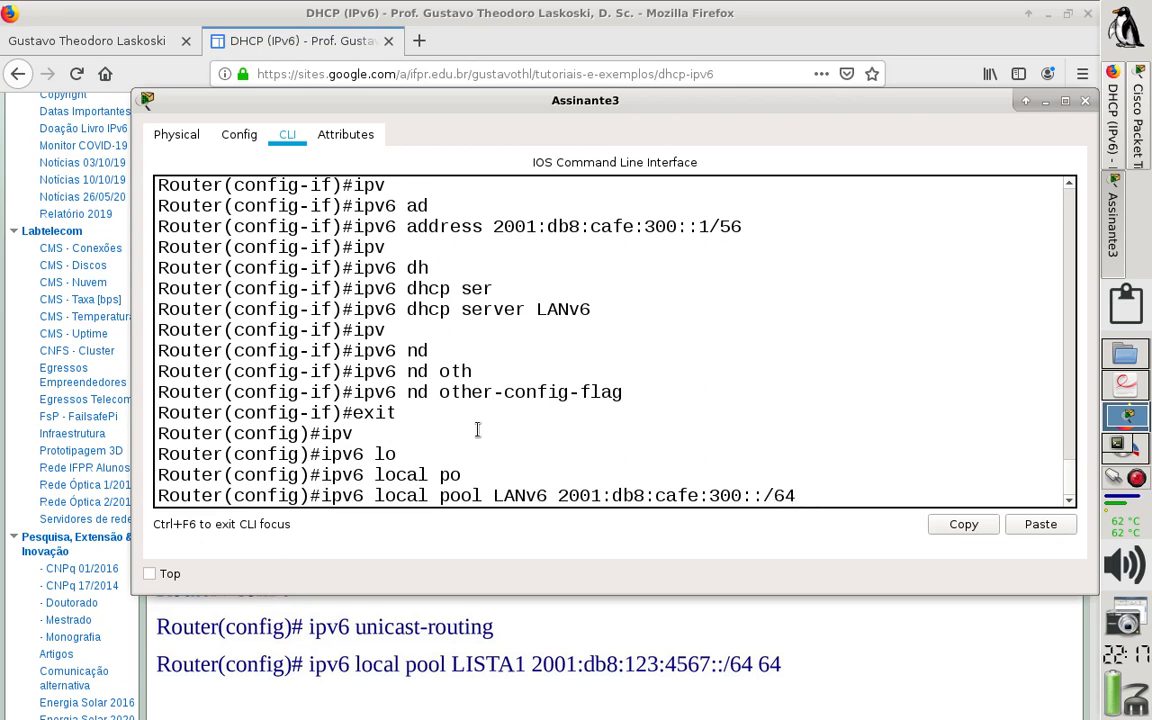
type(" 56")
key("Return")
Create the DHCPv6 pool LANv6 on Assinante3 with ipv6 dhcp pool, matching the name bound to the LAN interface.
type("ig)#i")
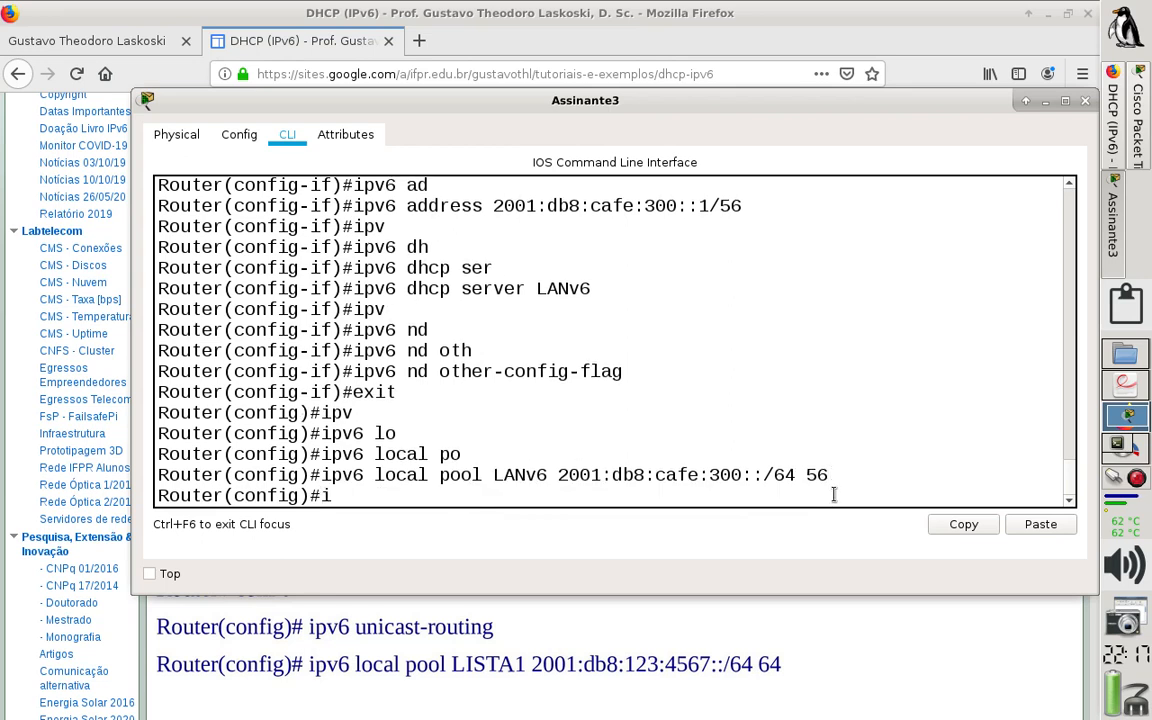
type("pv")
key("Tab")
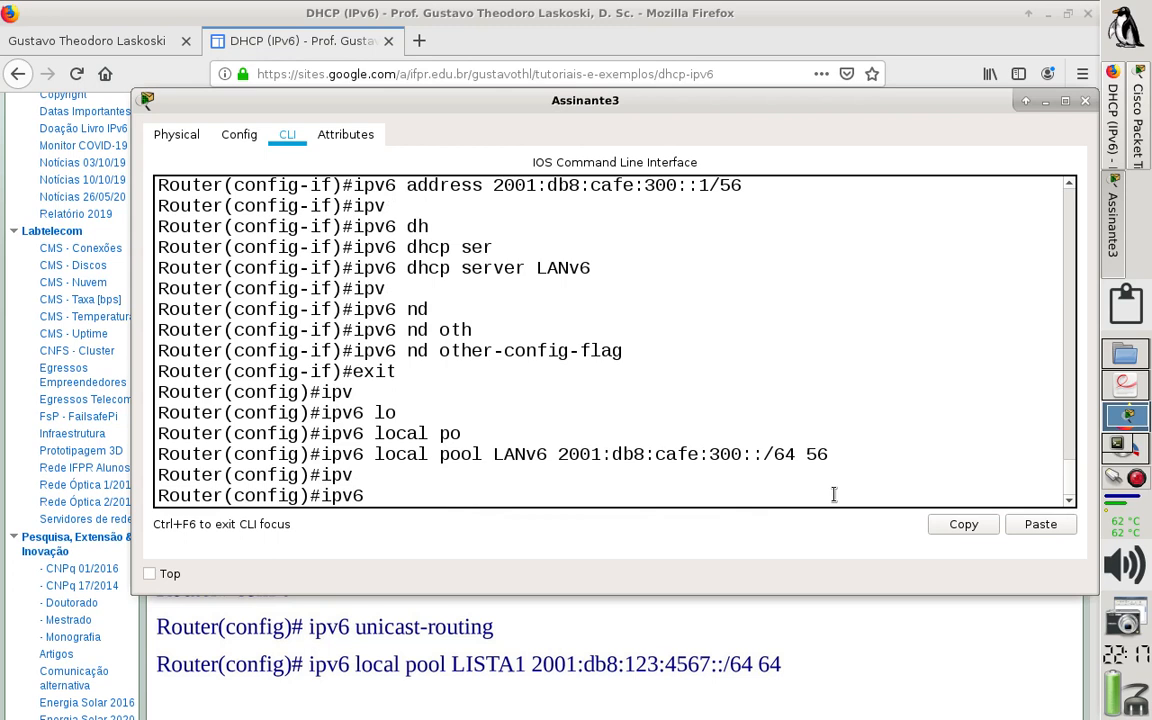
type("dh")
key("Tab")
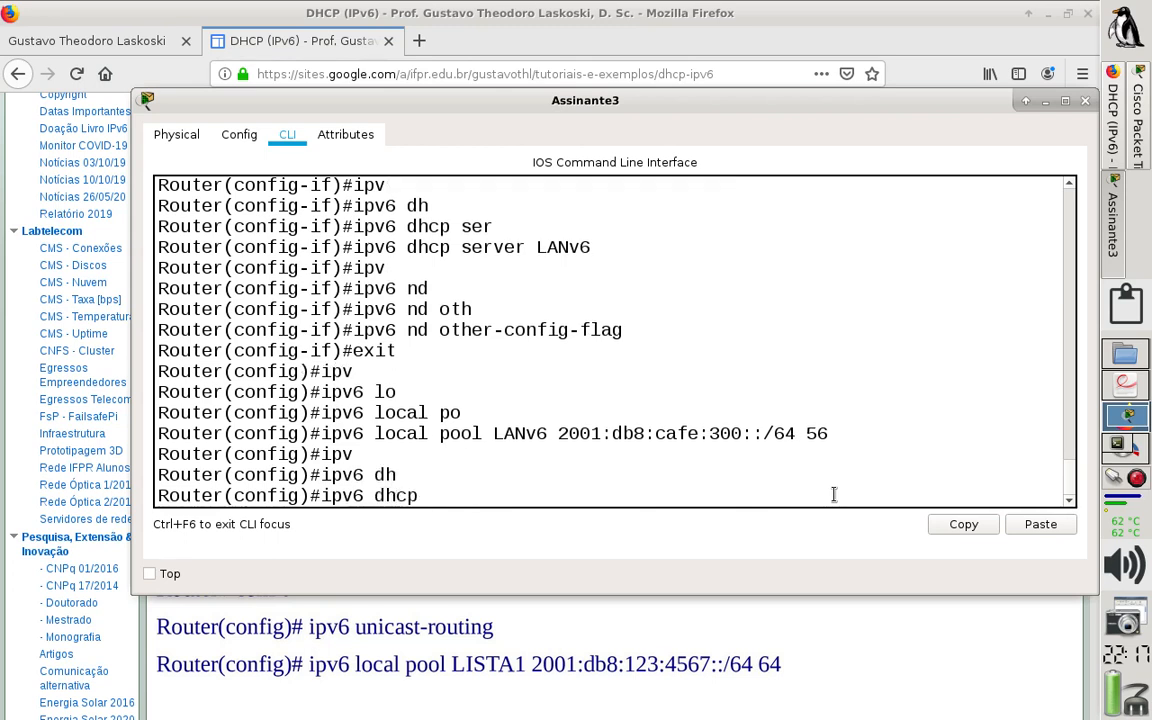
type("po")
key("Tab")
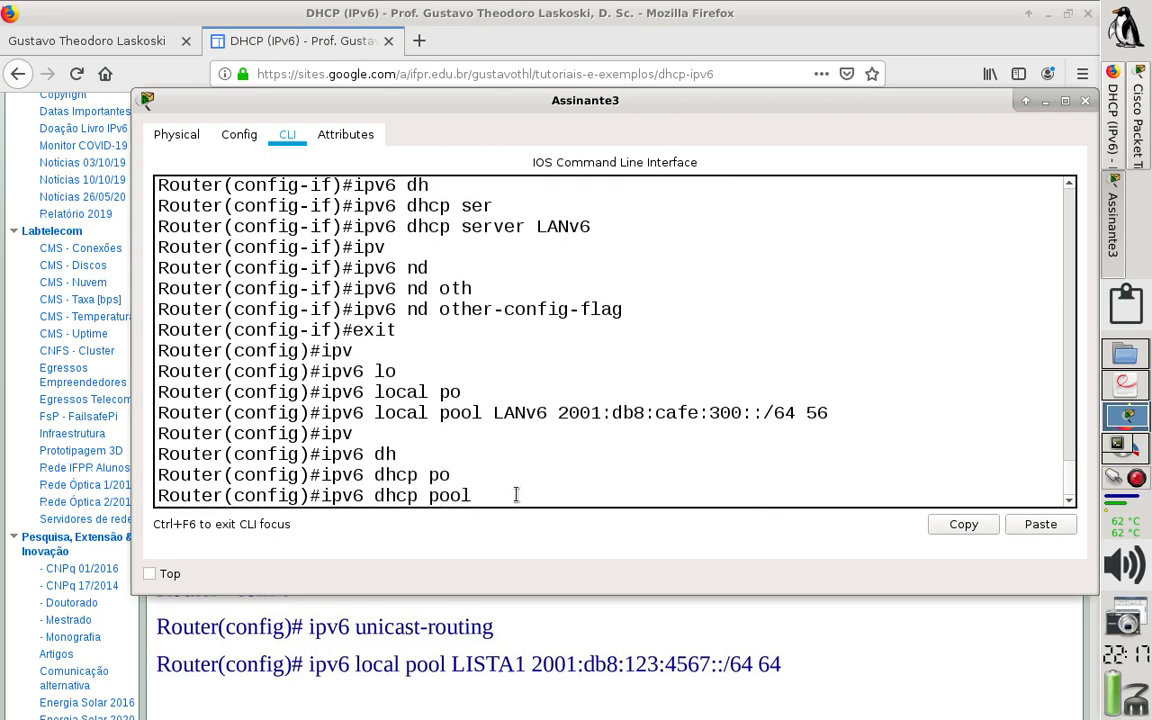
type("LANv6")
left_click_drag(366, 226, 592, 232)
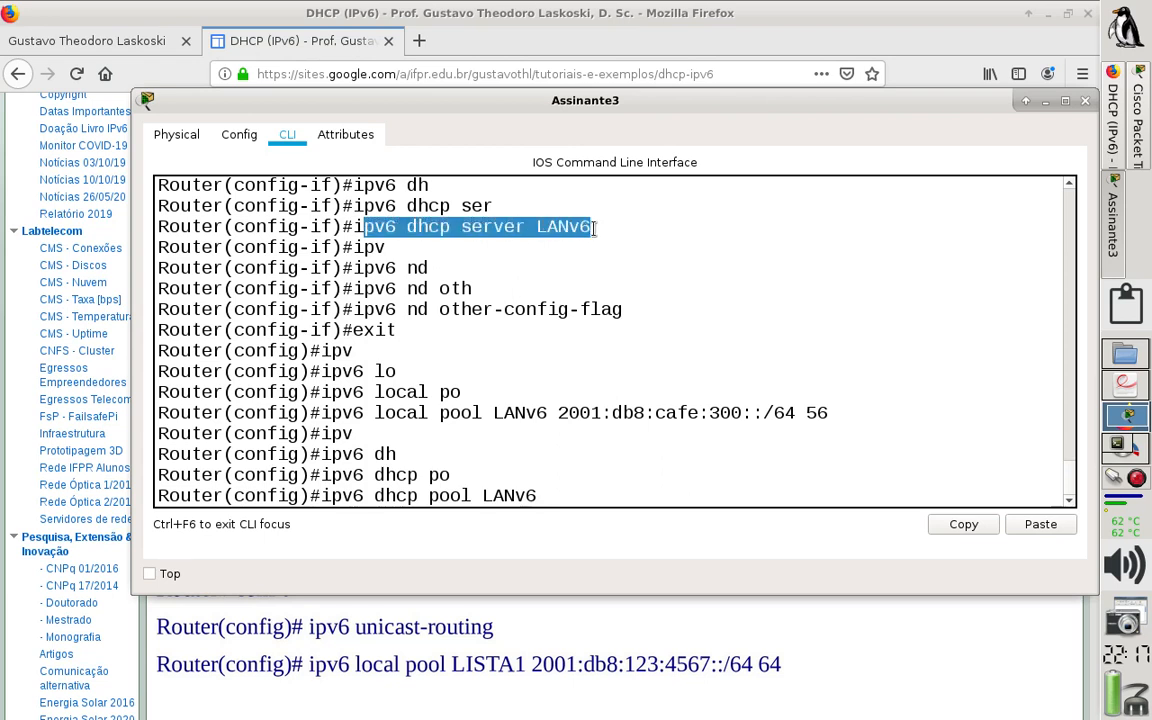
left_click(548, 490)
key("Return")
Link the DHCPv6 pool to the local prefix pool with prefix-delegation pool LANv6.
type("perf")
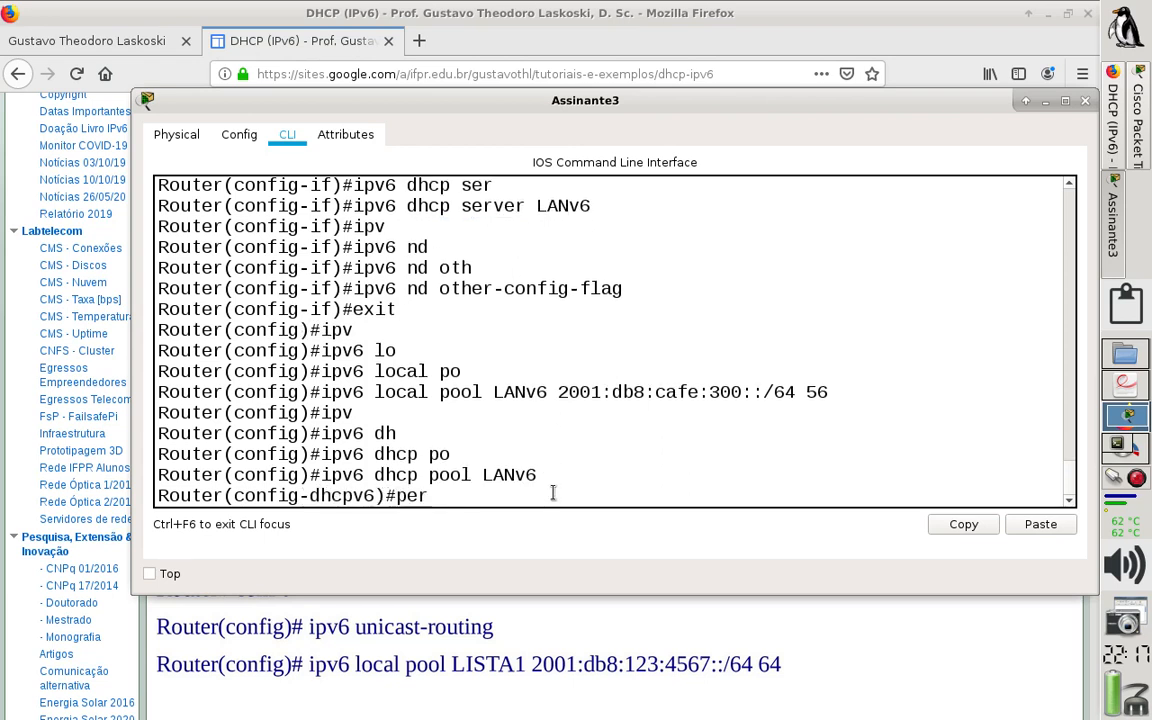
key("Tab")
key("BackSpace")
key("BackSpace")
key("BackSpace")
type("re")
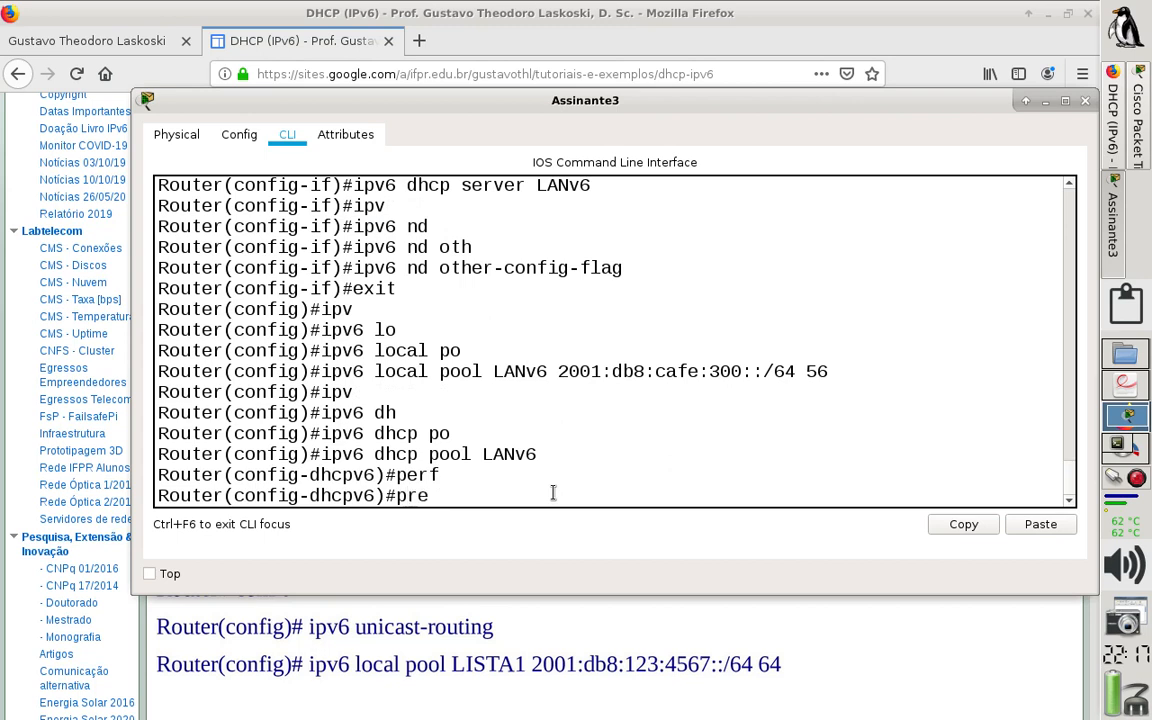
key("Tab")
type("pool")
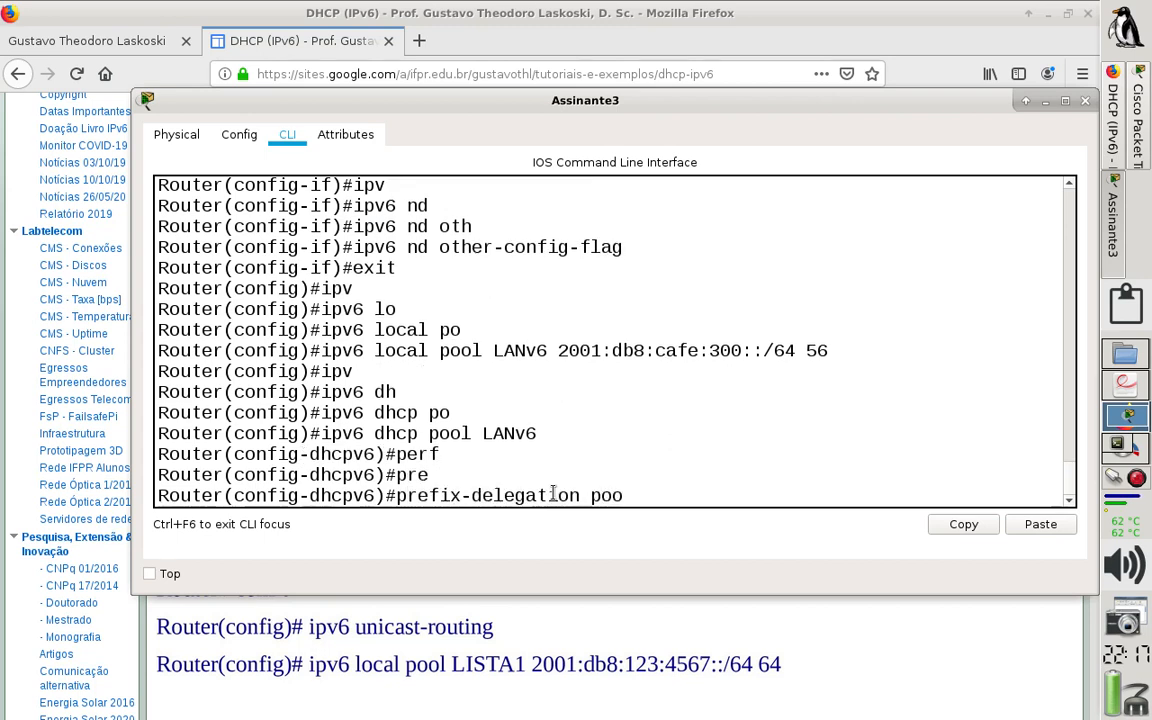
double_click(520, 350)
left_click(662, 502)
type("LANv6")
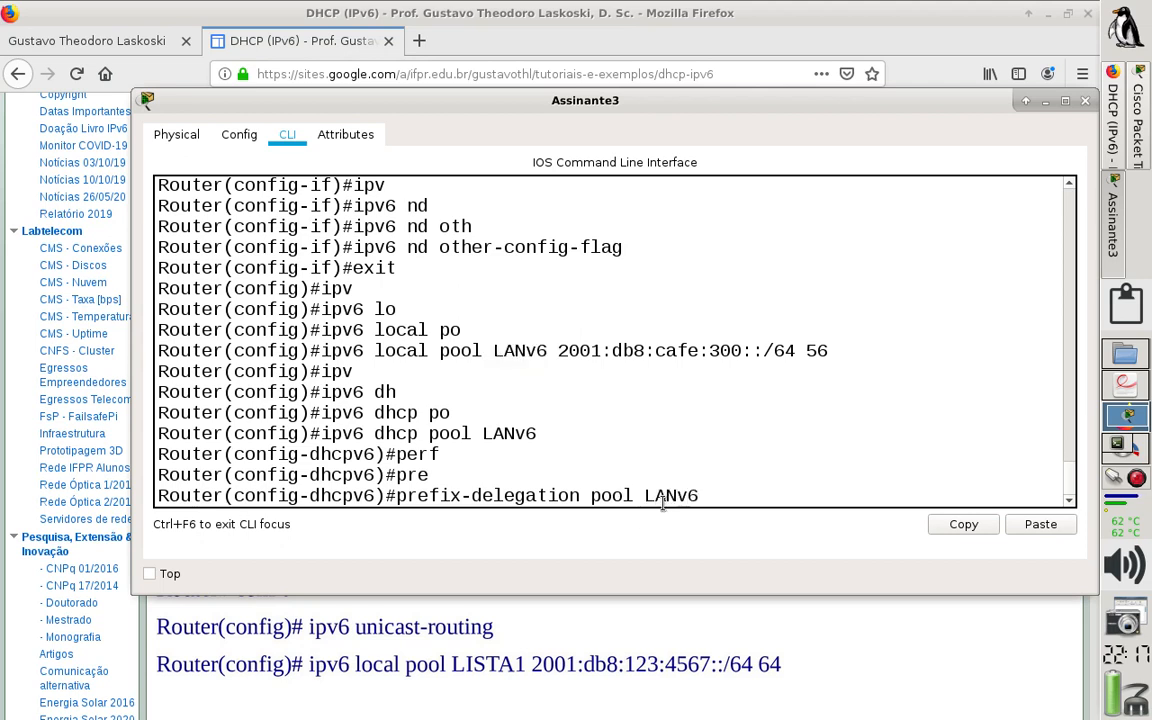
key("Return")
Set the DHCPv6 pool's DNS server to 2001:db8:cafe:300::1 with dns-server.
type("dn")
key("Tab")
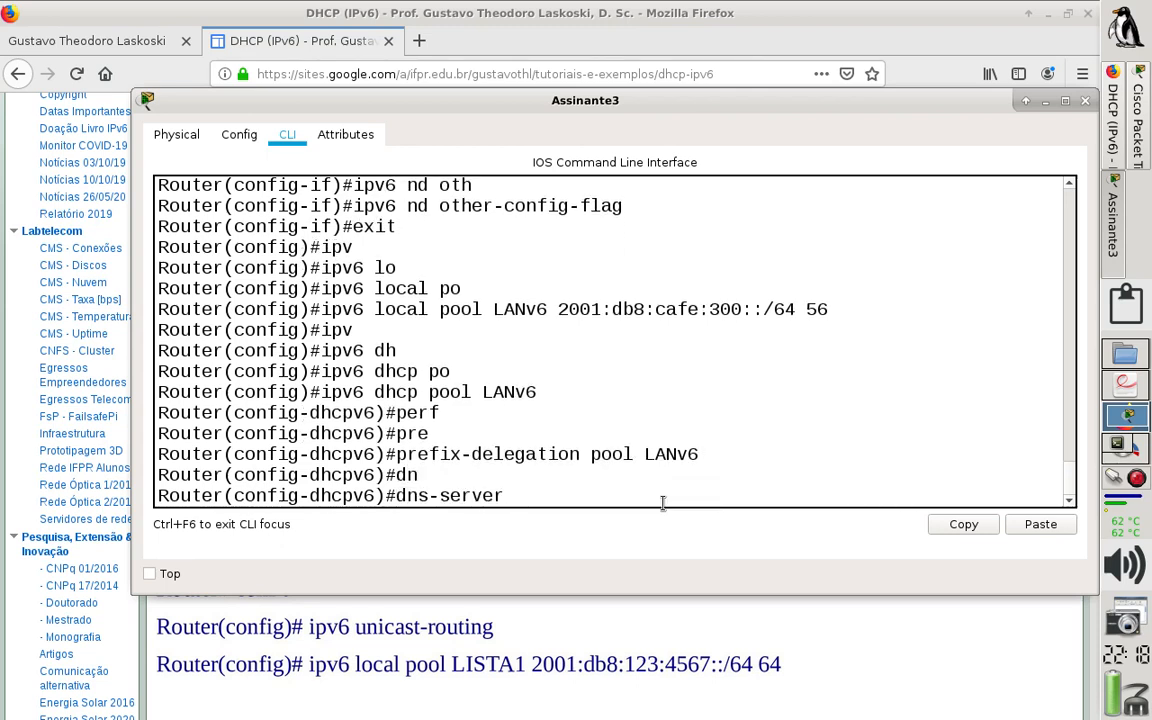
type("2001:db8:cafe")
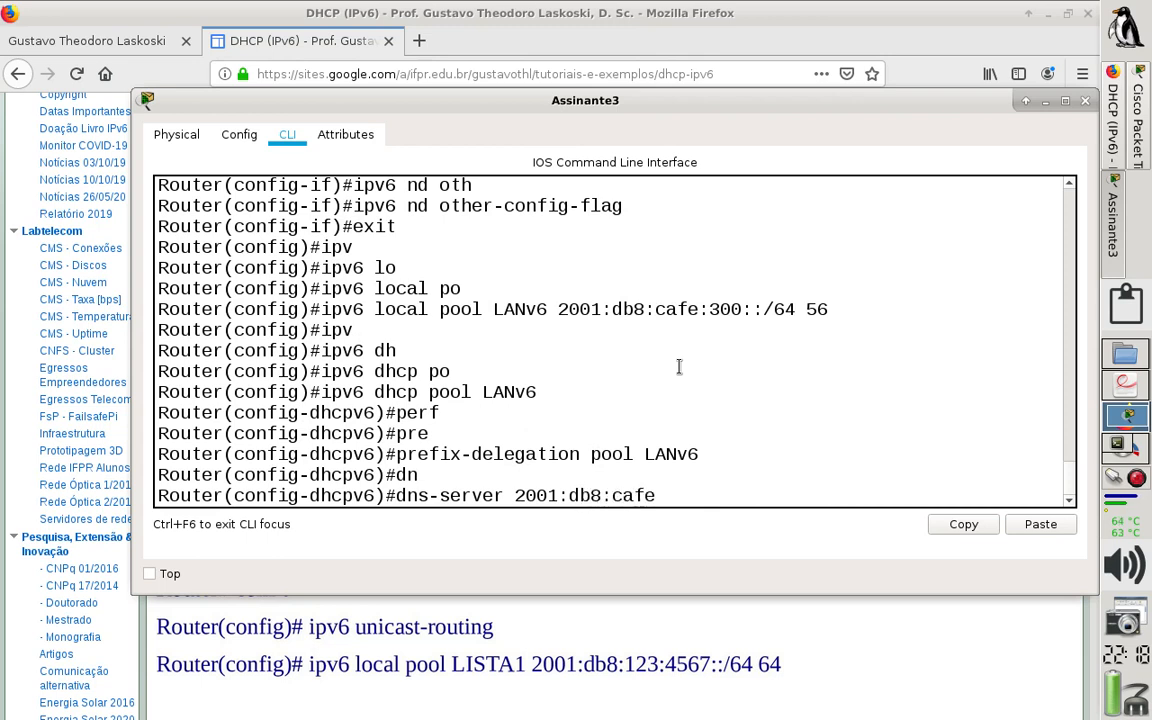
type(":300:")
key("BackSpace")
type("300::1")
key("Return")
Leave DHCPv6 pool configuration with end and save Assinante3's configuration with wr.
type("en")
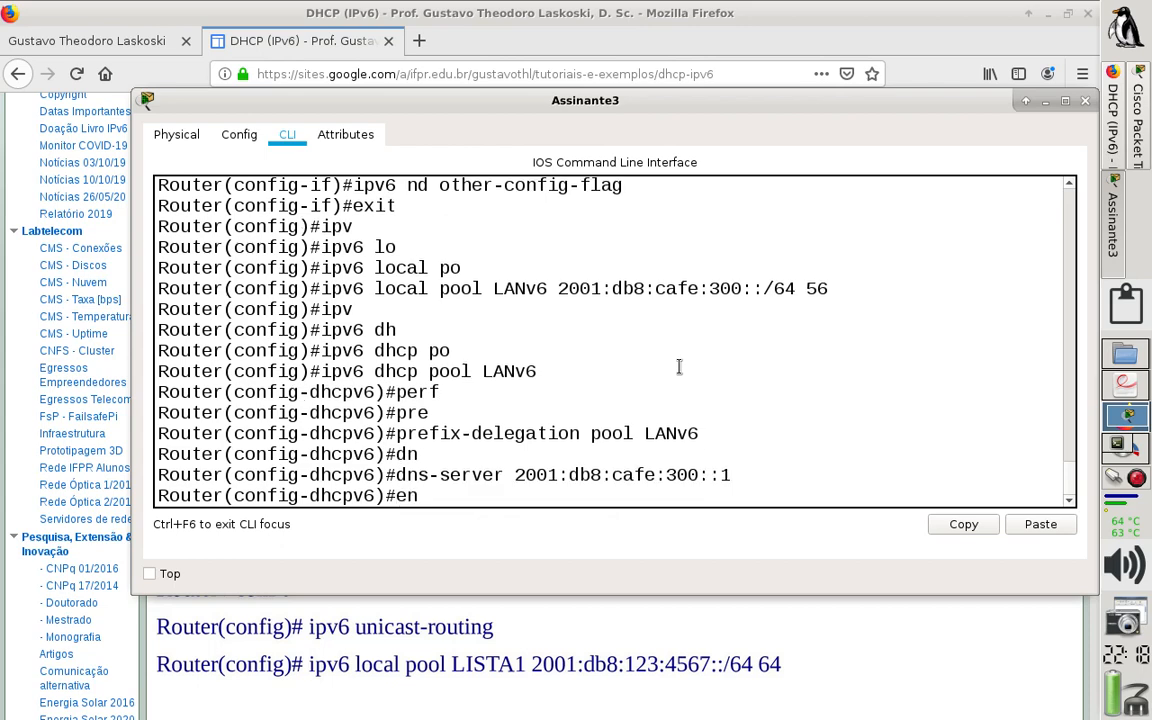
type("d")
key("Return")
key("Return")
type("wr")
key("Return")
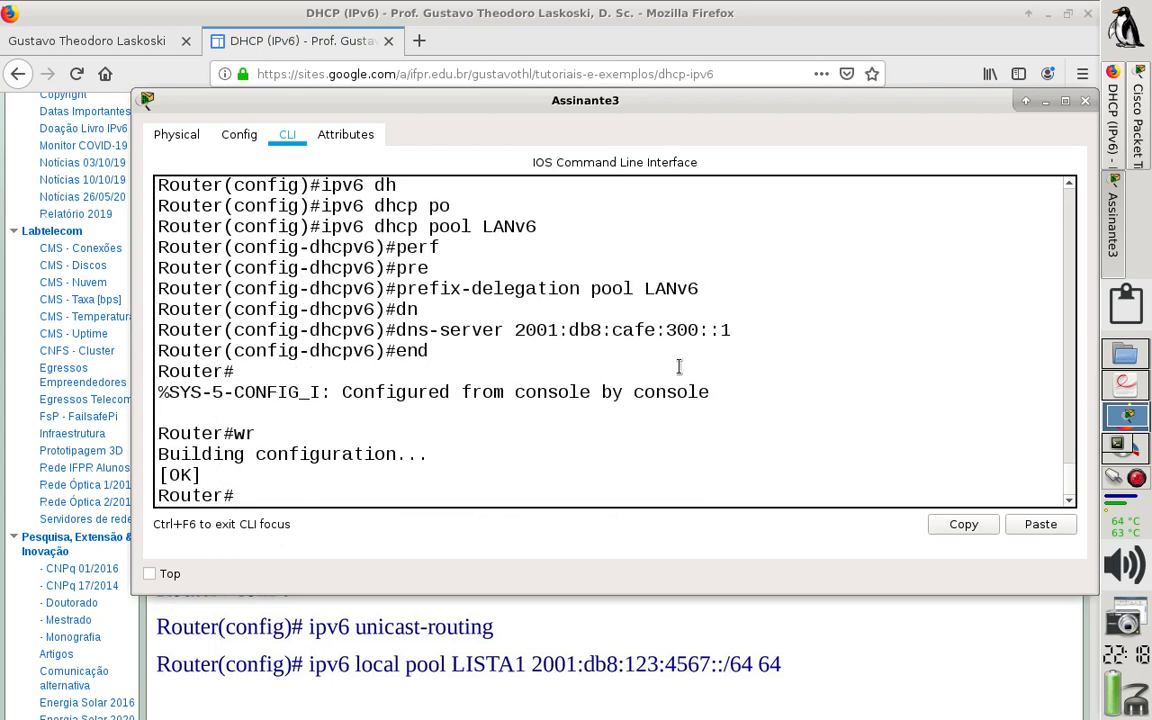
Enter global configuration mode and try to add a default route with ip route ::/0 2001:db8:cafe::ffff.
type("conf t")
key("Return")
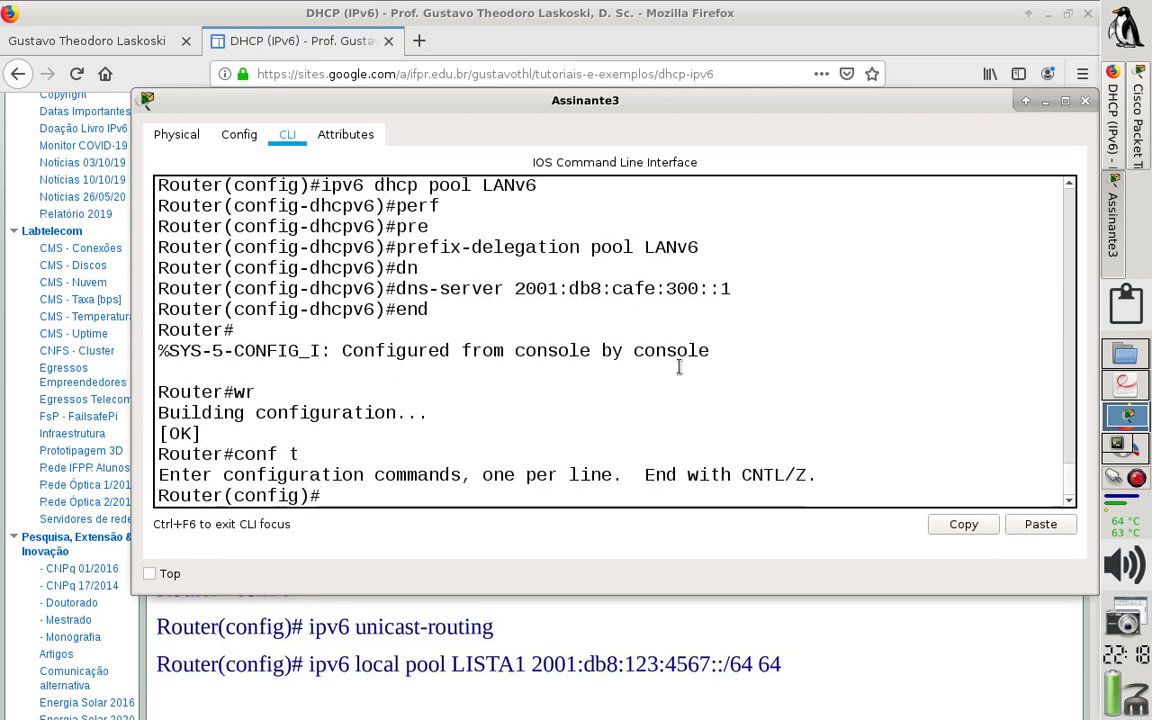
type("ip rou")
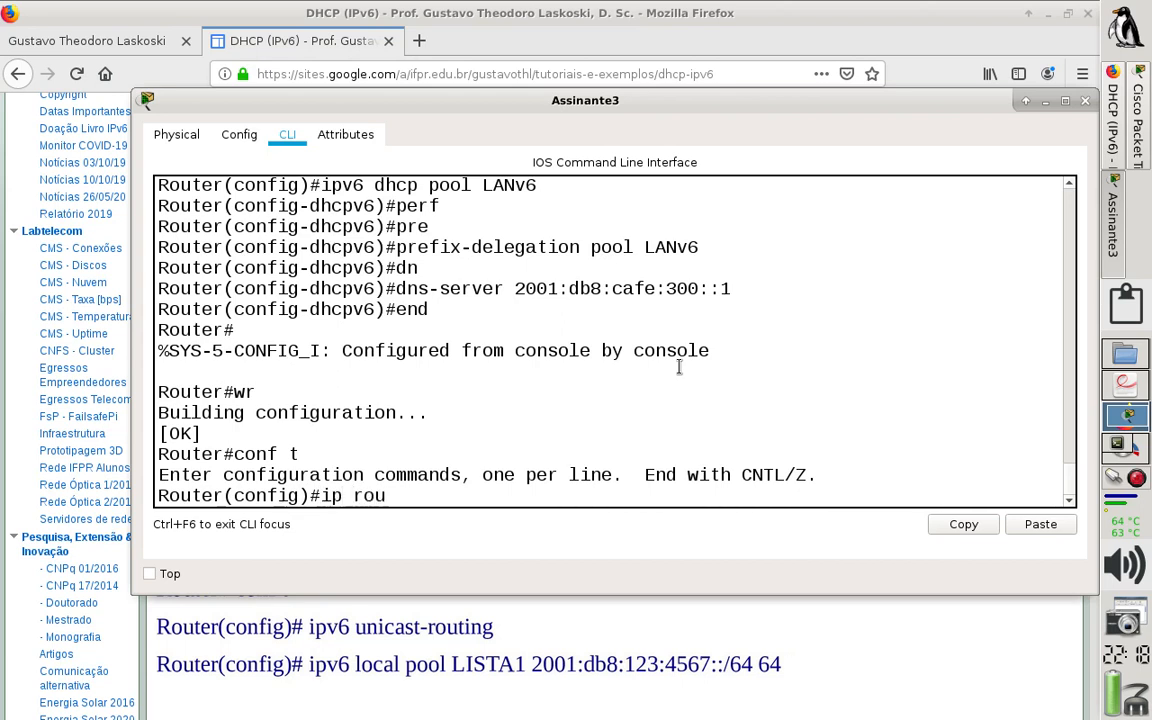
key("Tab")
type("te")
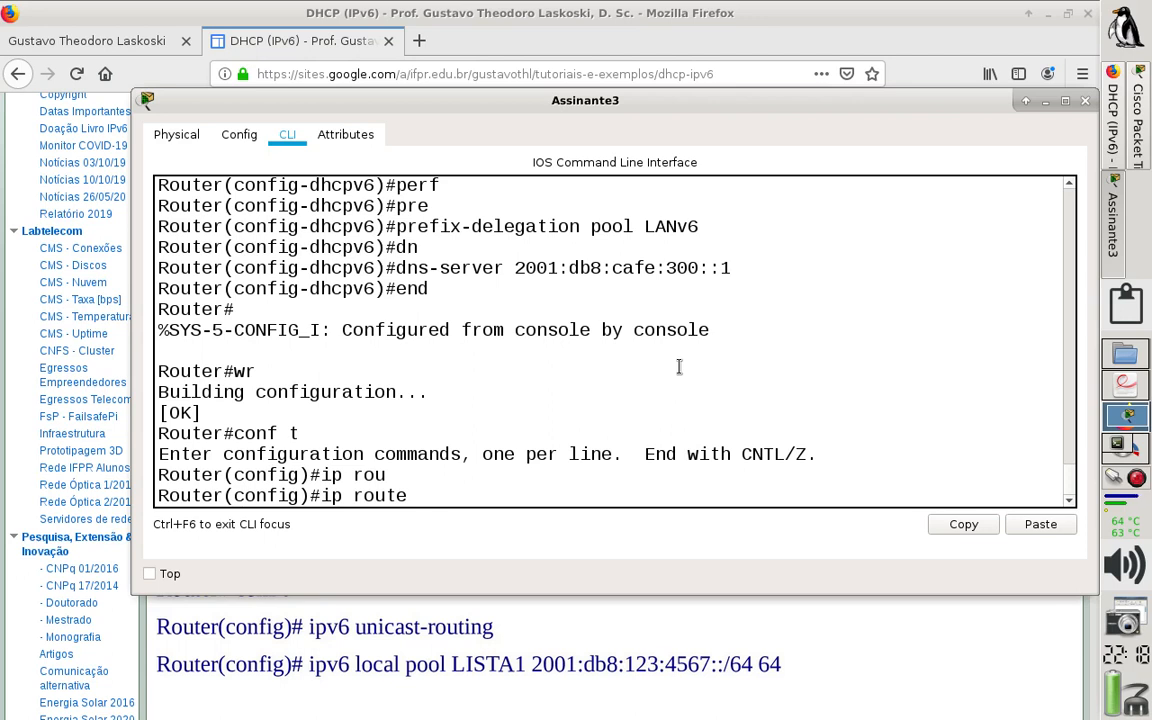
type("::")
left_click_drag(421, 497, 446, 498)
left_click(448, 498)
type("/0 2001:db8:cafe")
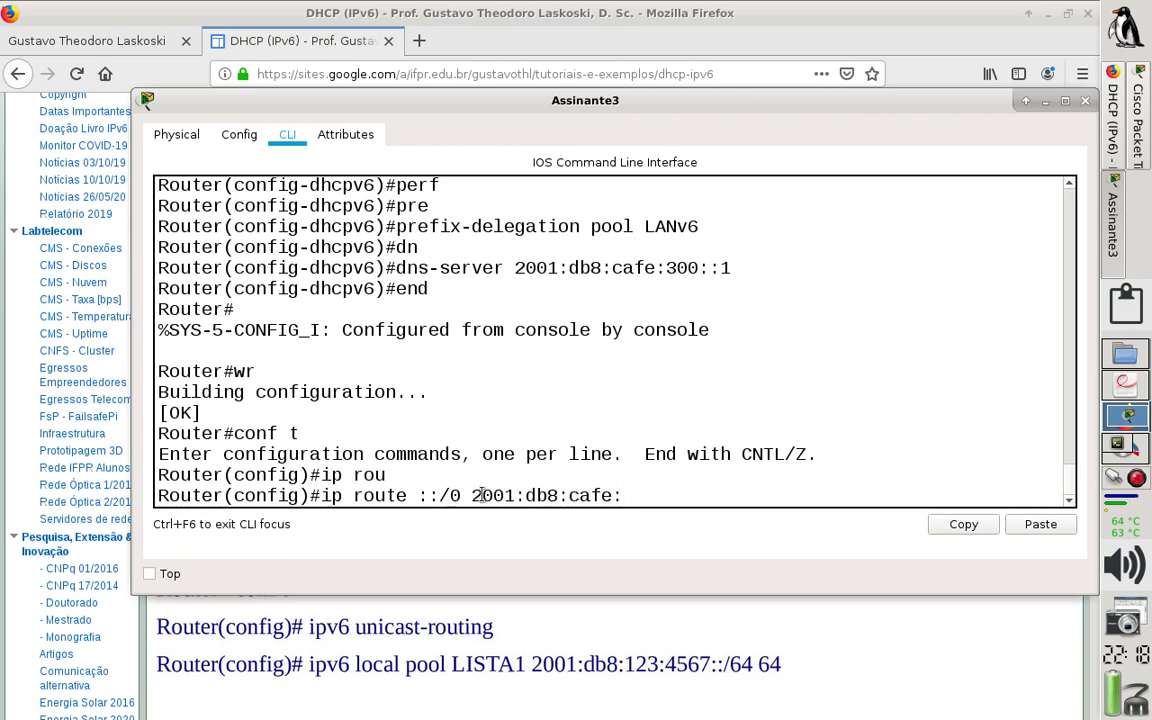
type(":ffff")
key("Left")
key("Left")
key("Left")
key("Left")
type(":")
key("Return")
Recall the default route command, correct ip to ipv6, and run ipv6 route ::/0 2001:db8:cafe::ffff.
key("Up")
key("Left")
key("Left")
key("Left")
key("Left")
key("Left")
key("Left")
key("Left")
key("Left")
key("Left")
key("Left")
key("Left")
key("Left")
key("Left")
key("Left")
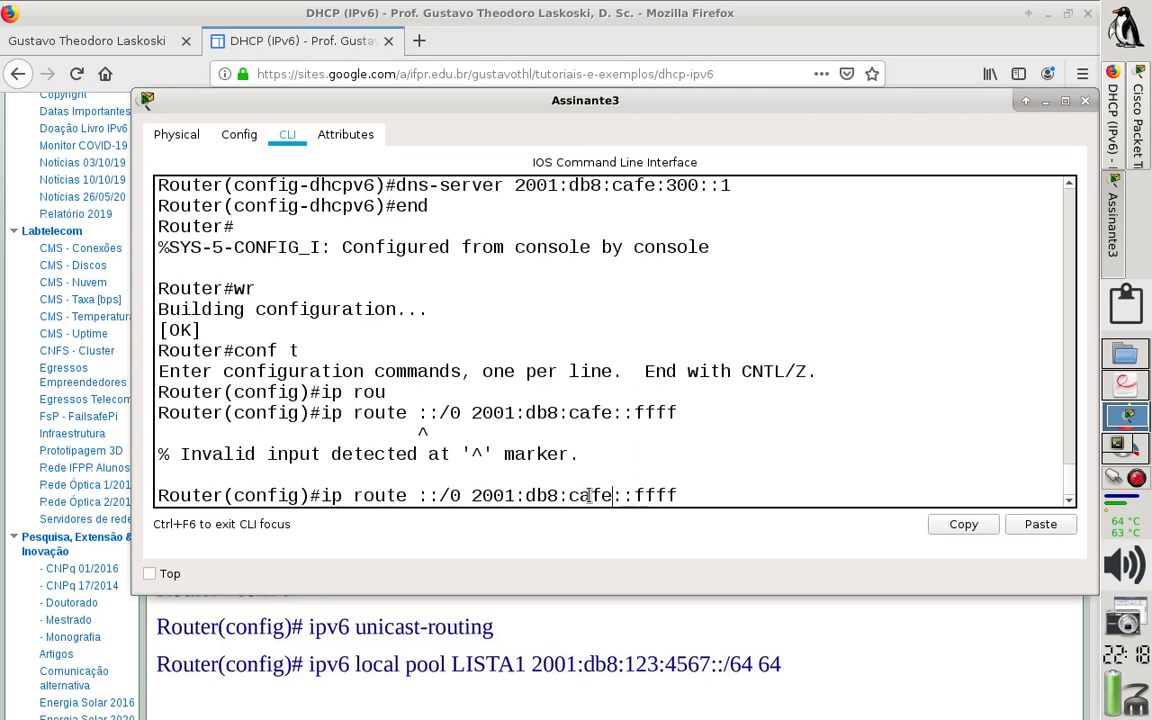
key("Left")
key("Left")
key("Left")
key("Left")
key("Left")
key("Left")
key("Left")
key("Left")
key("Left")
key("Left")
key("Left")
key("Left")
type("v6")
key("Return")
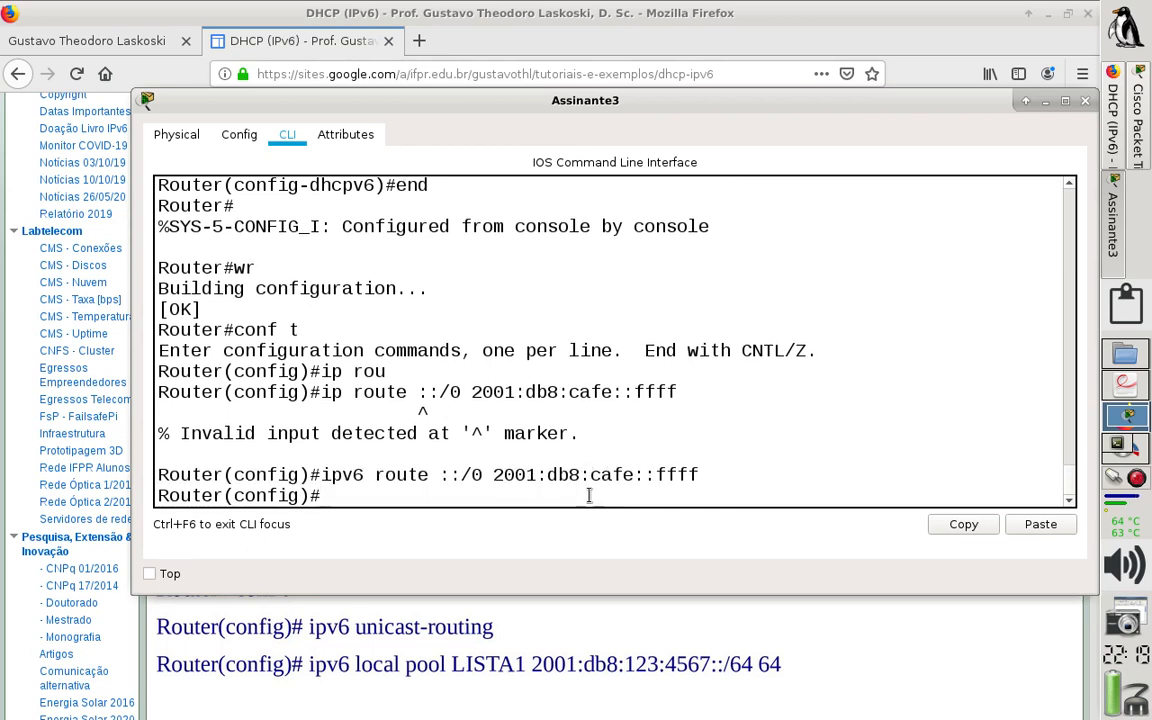
Exit global configuration mode and save the configuration including the default route with wr.
type("end")
key("Return")
key("Return")
key("Return")
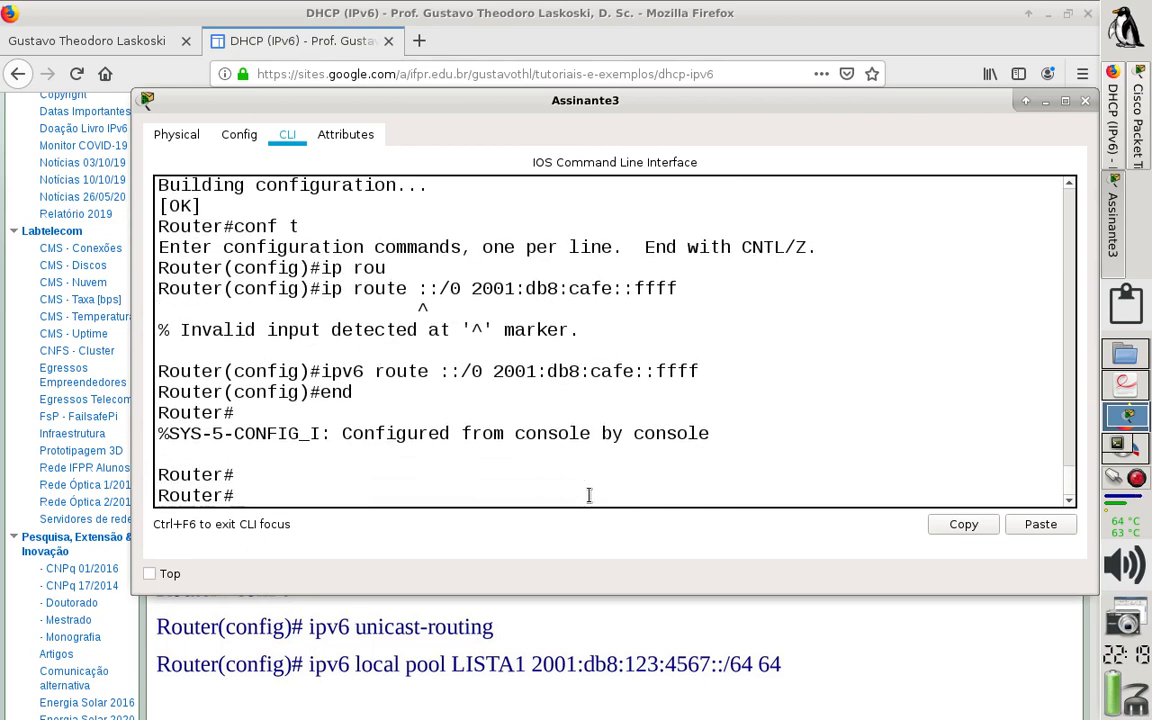
type("wr")
key("Return")
Display Assinante3's IPv6 routing table with sh ipv6 route and examine the static default route entry.
type("sh ipv")
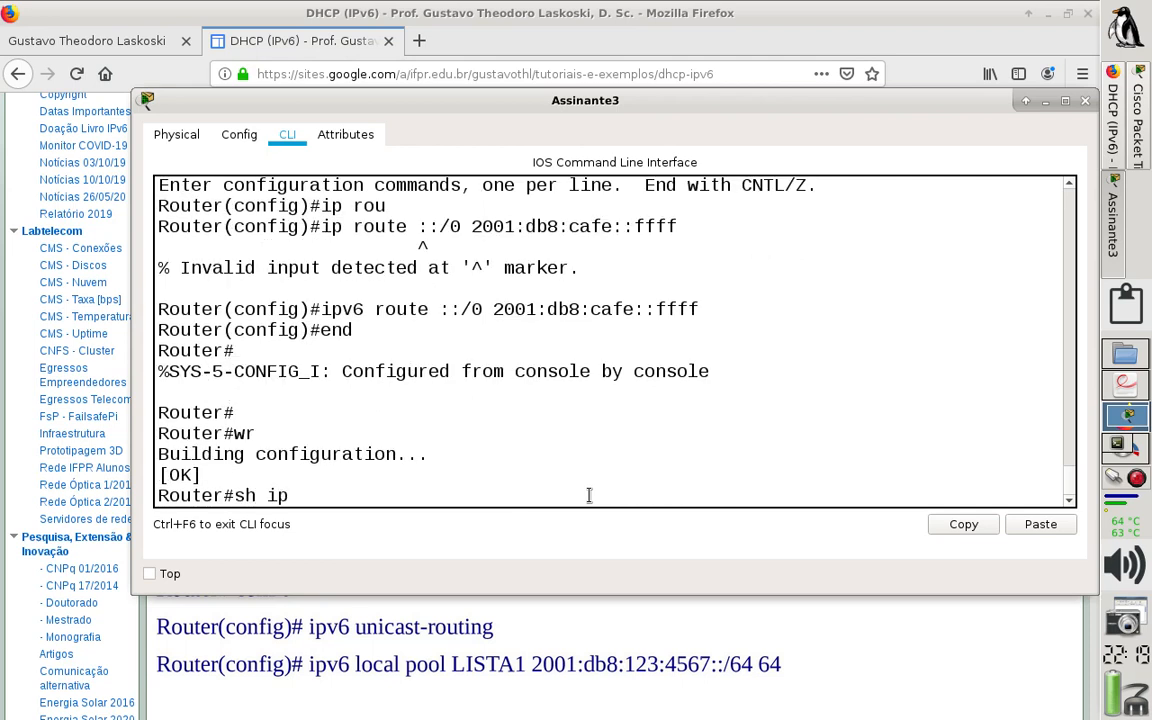
key("Tab")
type("ro")
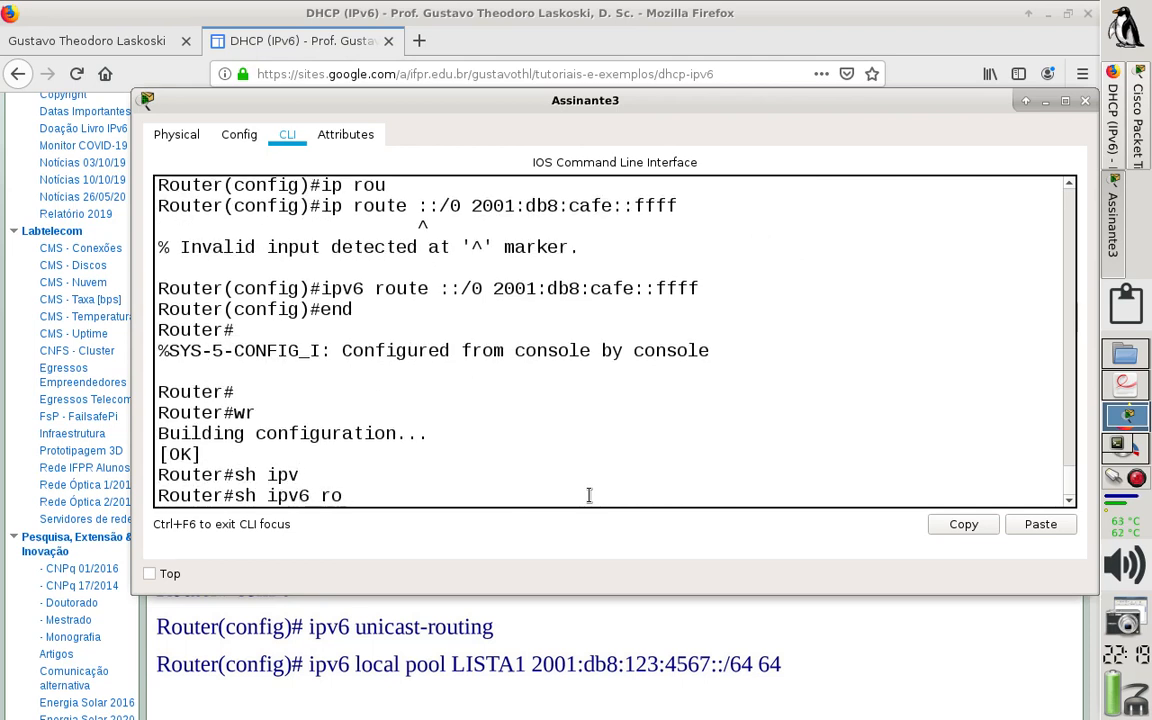
key("Tab")
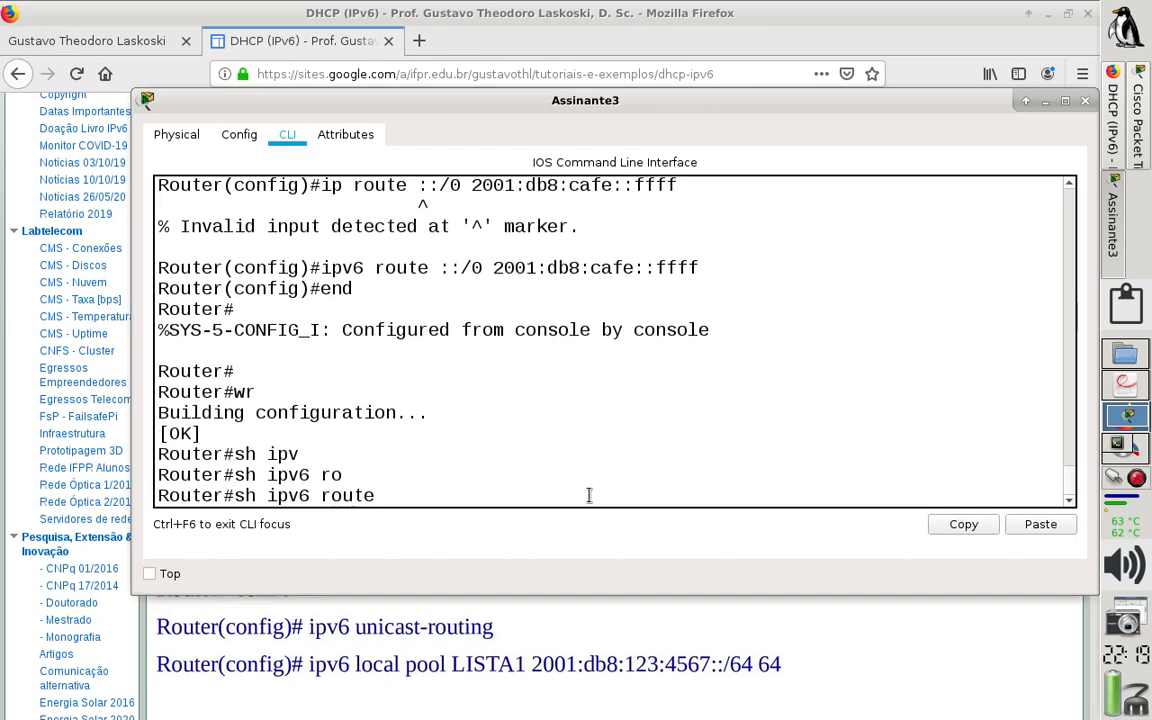
key("Return")
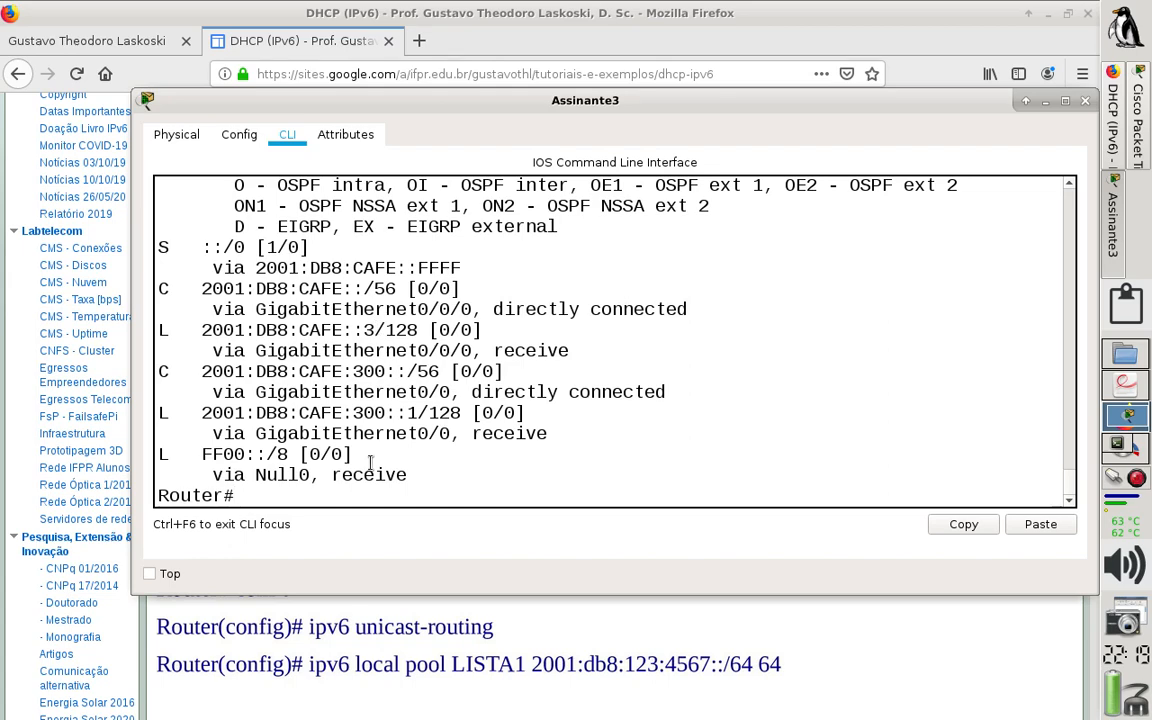
left_click_drag(224, 247, 424, 268)
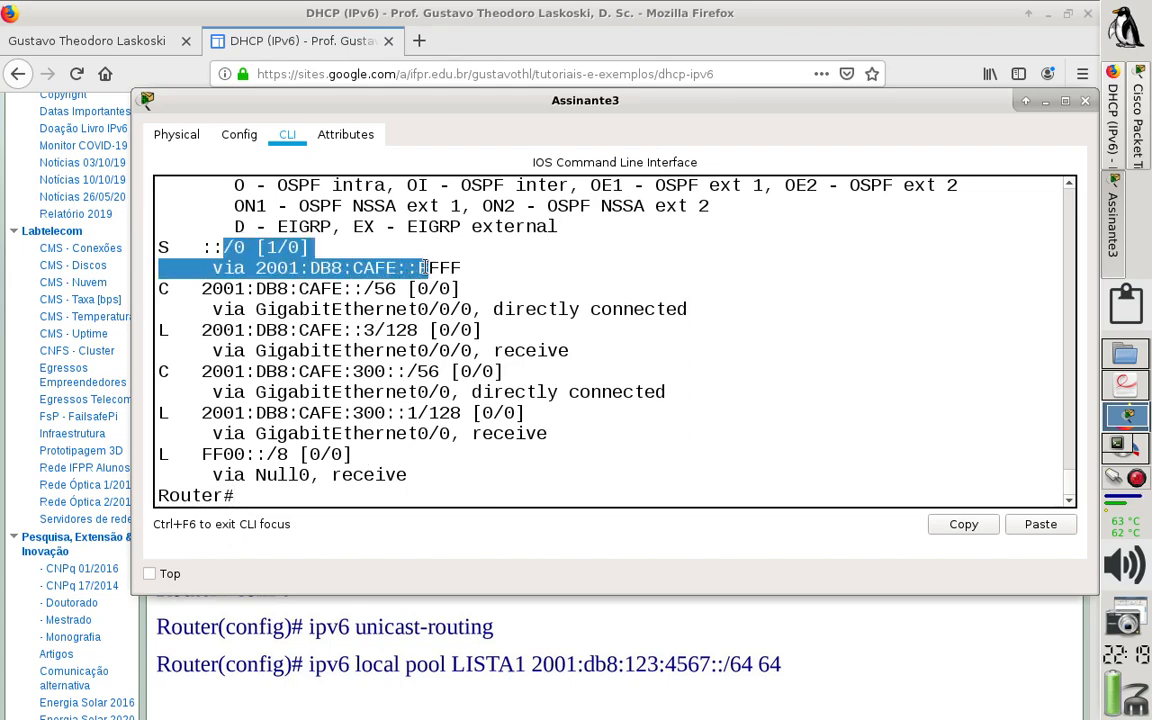
Close Assinante3's window and set PC3's IPv6 configuration to DHCP.
left_click(1084, 102)
left_click(1140, 163)
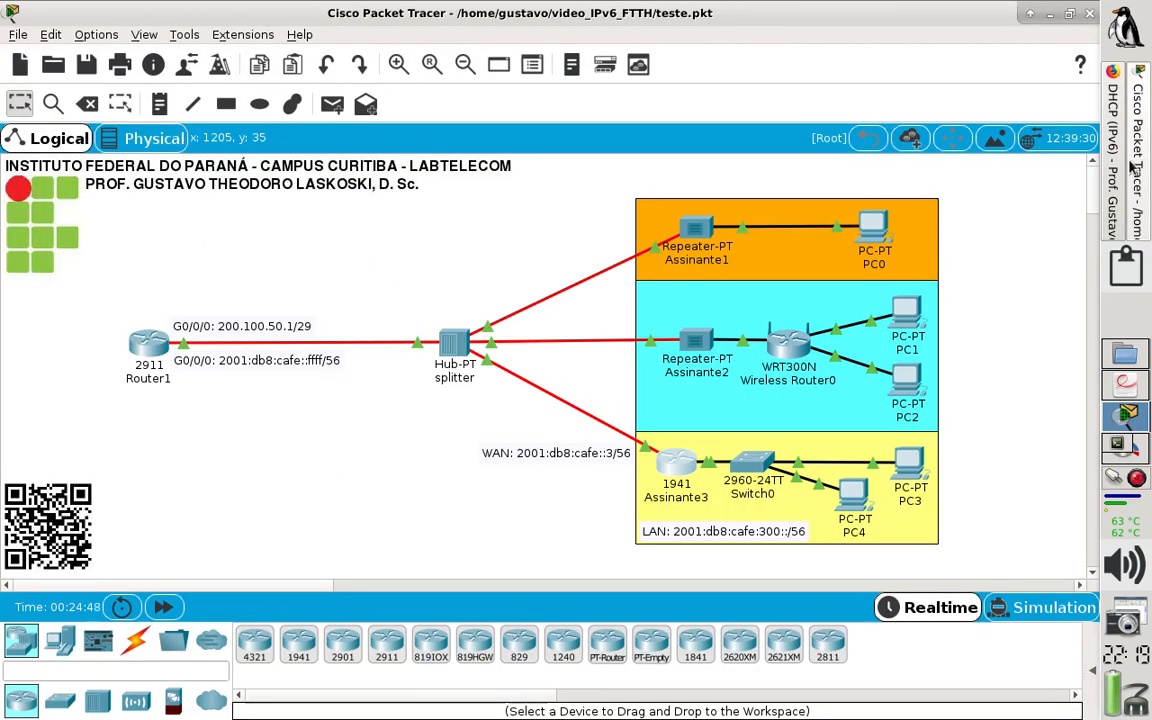
left_click(907, 455)
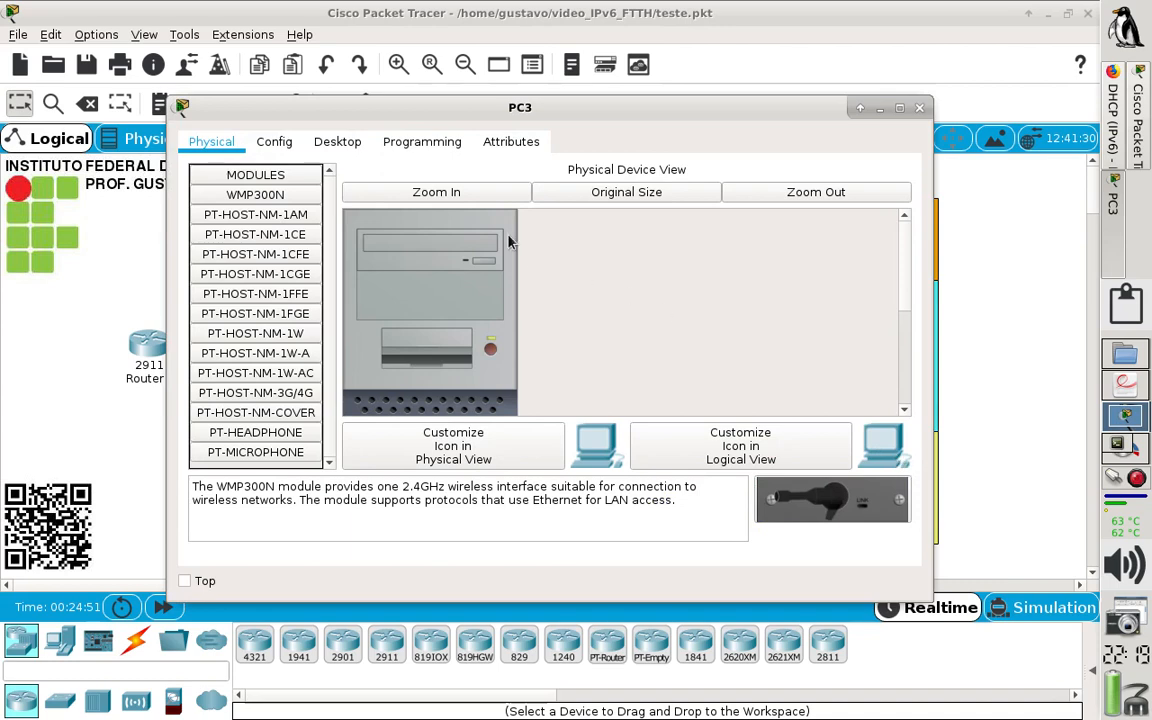
left_click(338, 146)
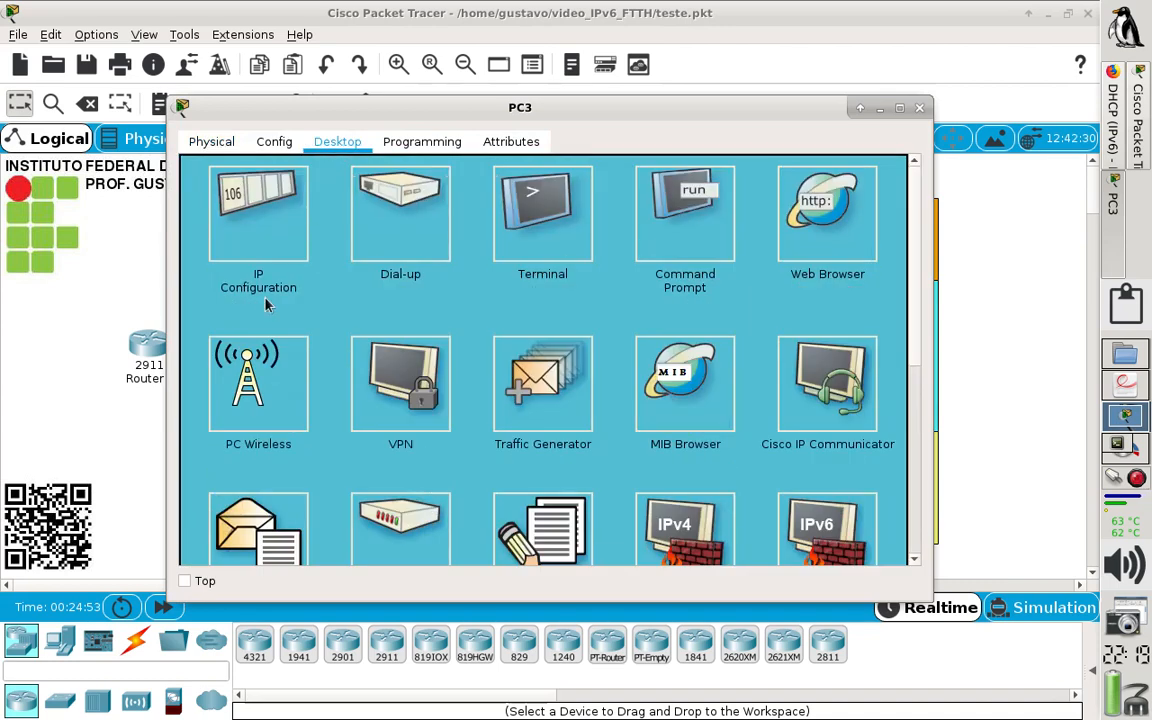
left_click(241, 190)
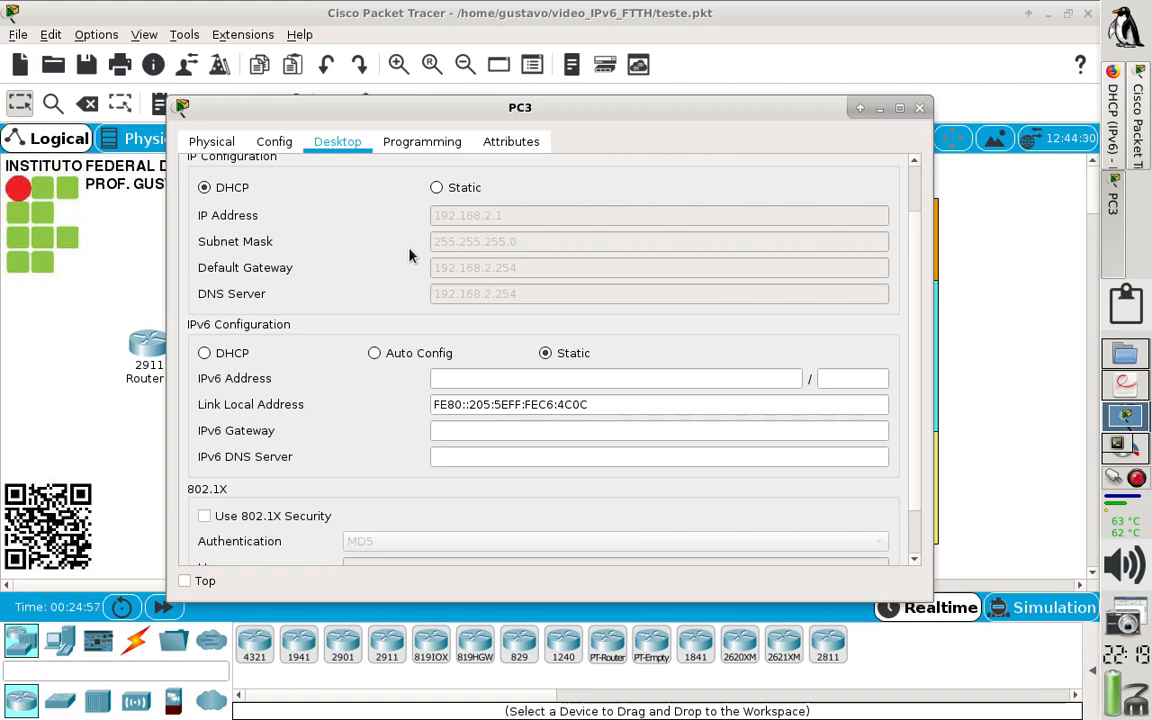
left_click(205, 353)
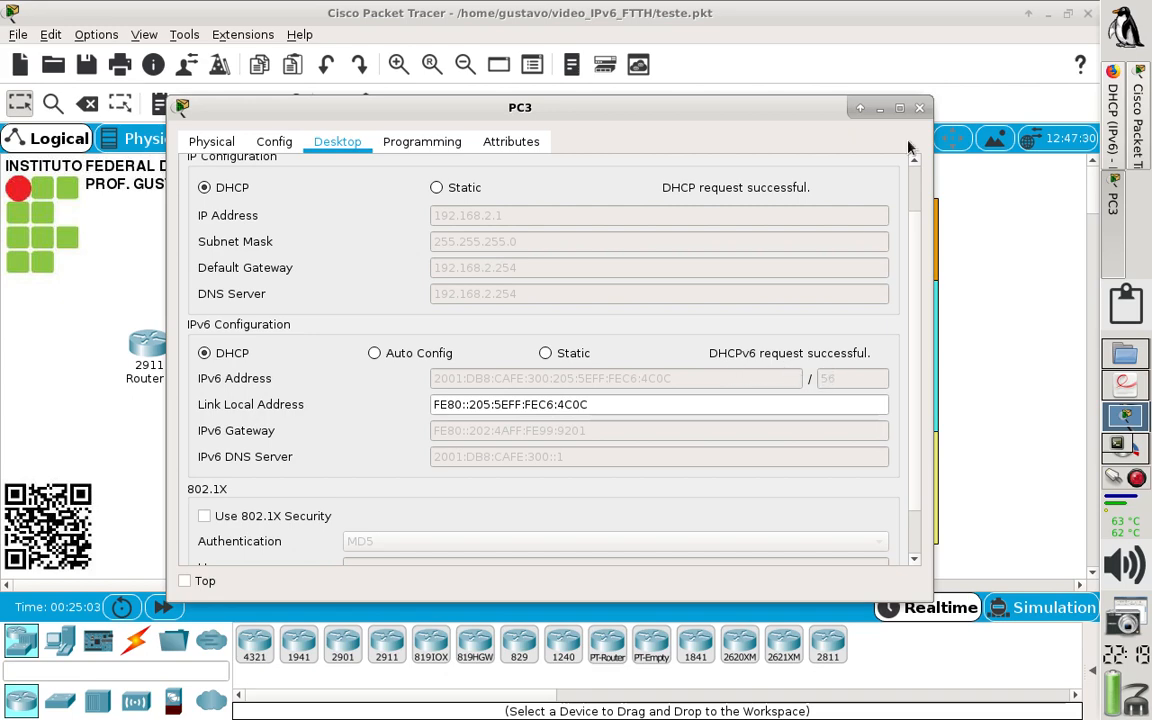
left_click(919, 107)
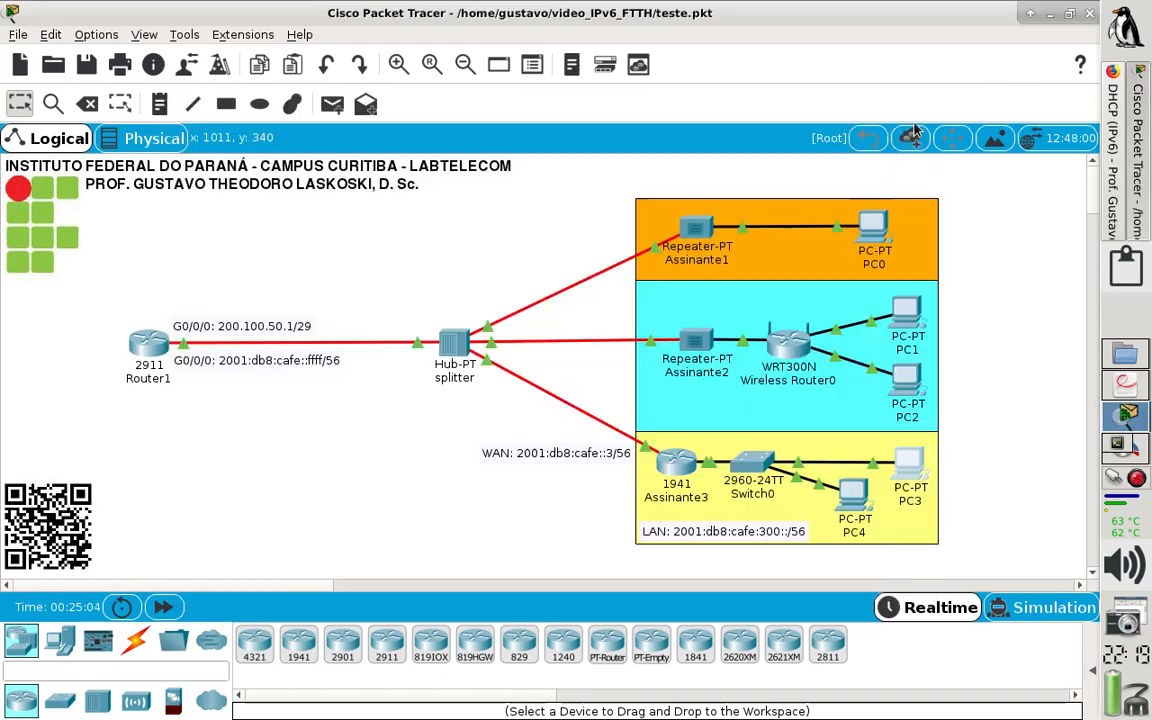
Switch PC4's IPv6 configuration from static to DHCP.
left_click(857, 505)
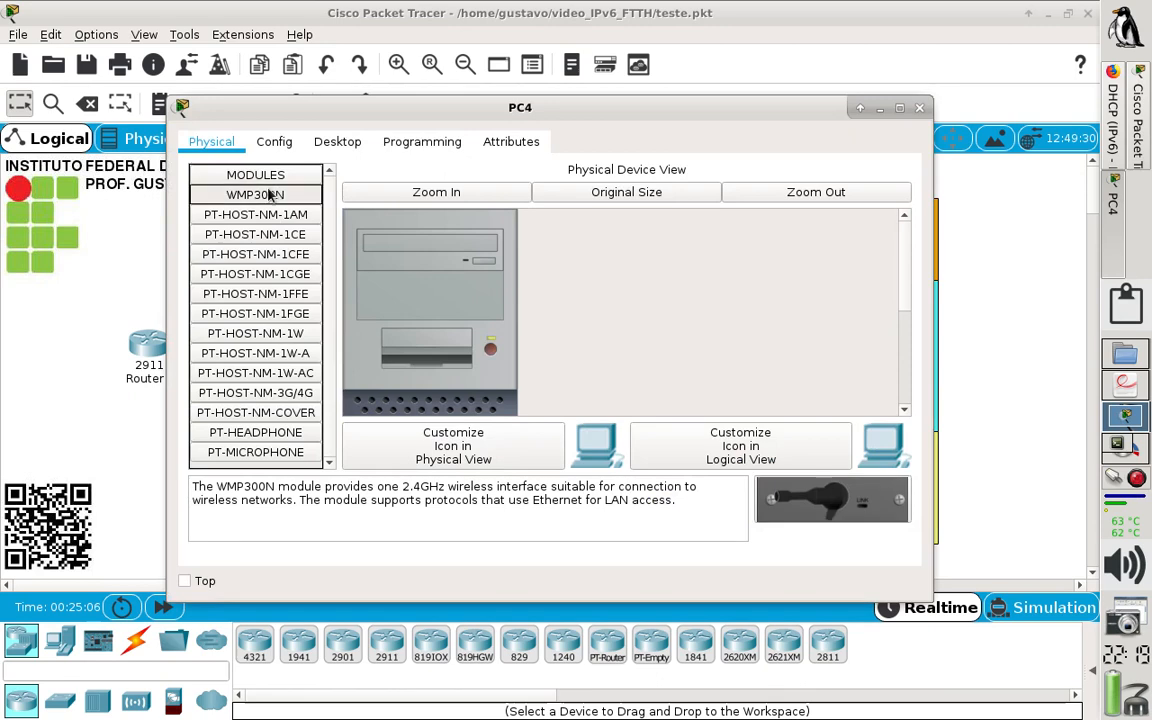
left_click(335, 143)
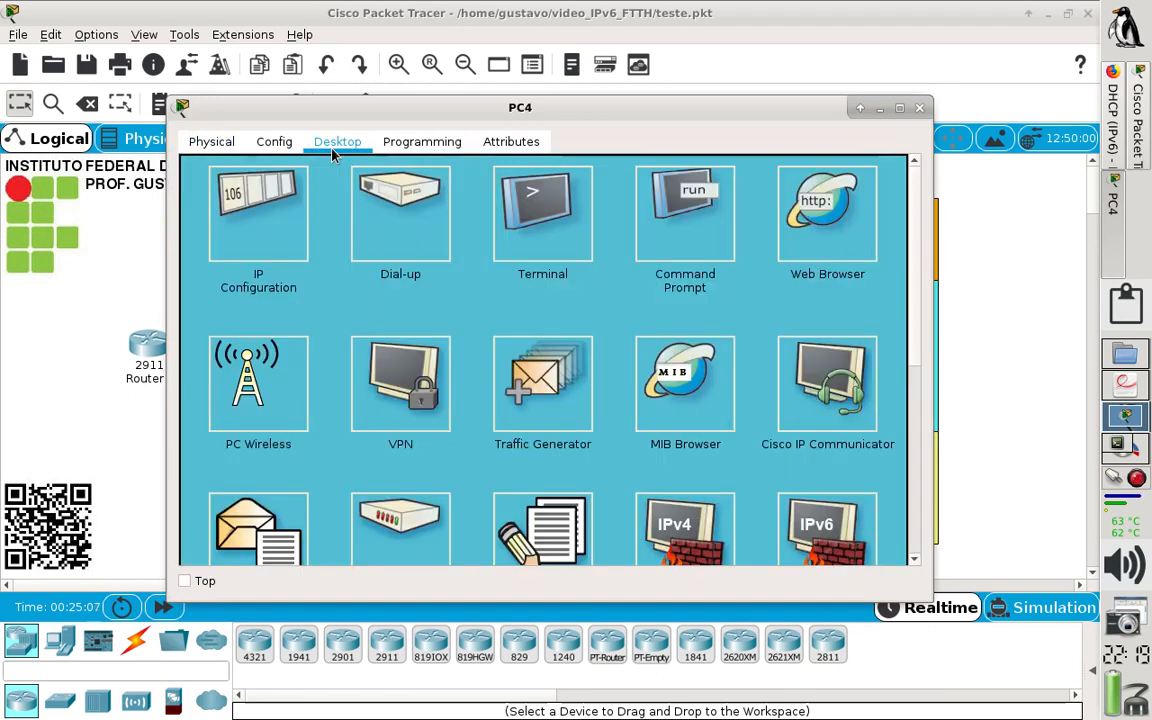
left_click(268, 207)
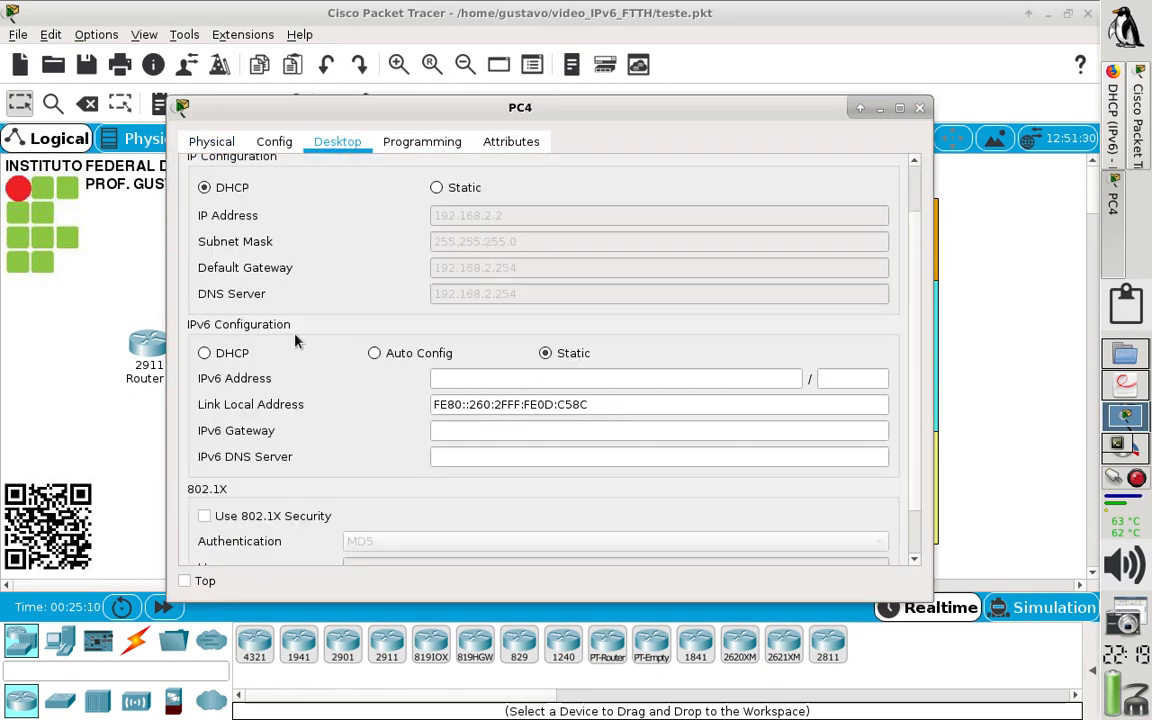
left_click(226, 355)
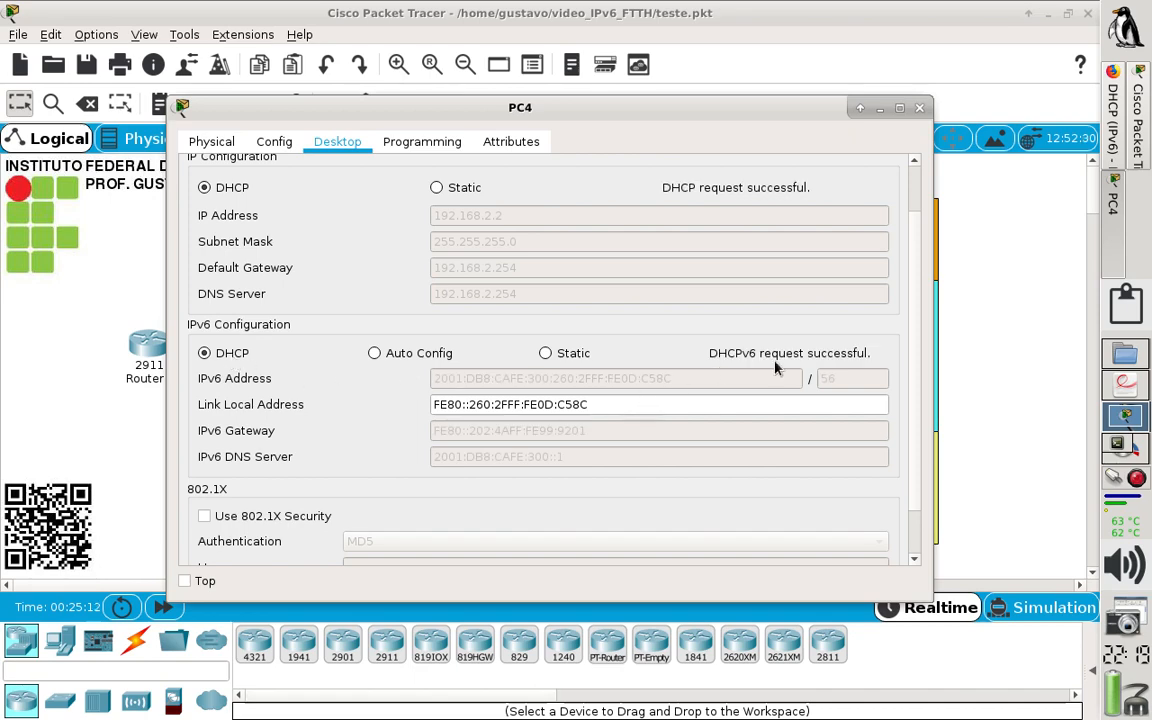
left_click(919, 107)
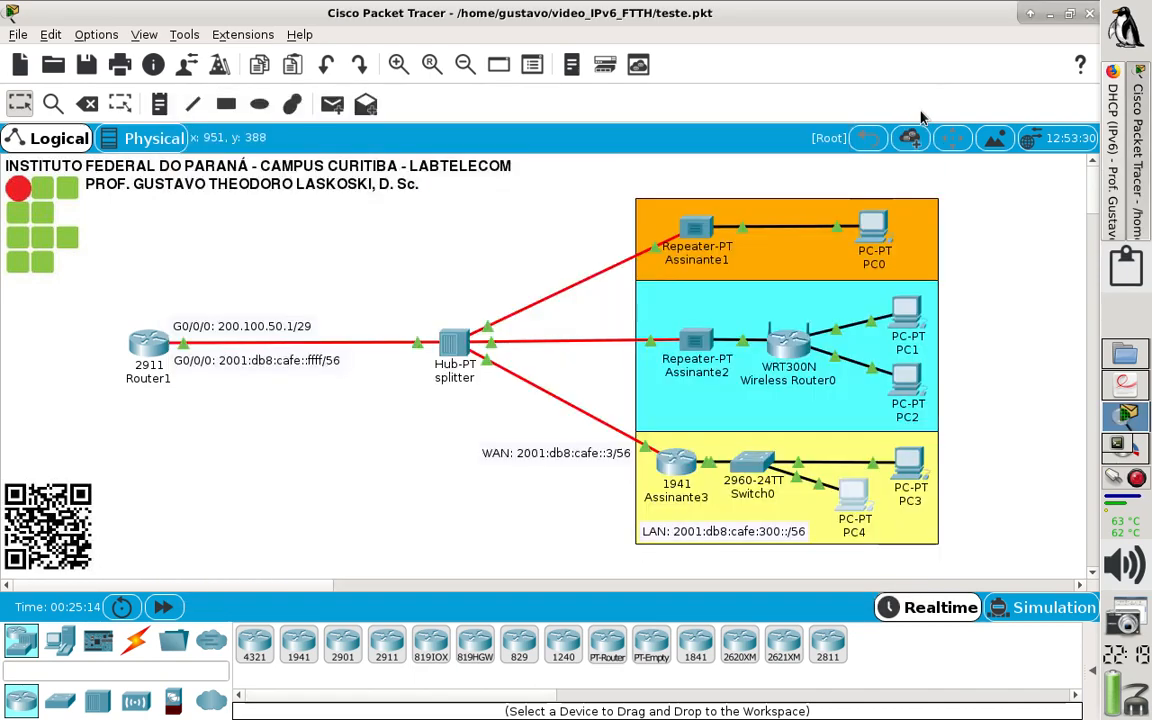
Check the addresses of PC3 and PC4, and ping 2001:db8:cafe:300::1 from PC3's command prompt.
mouse_move(908, 470)
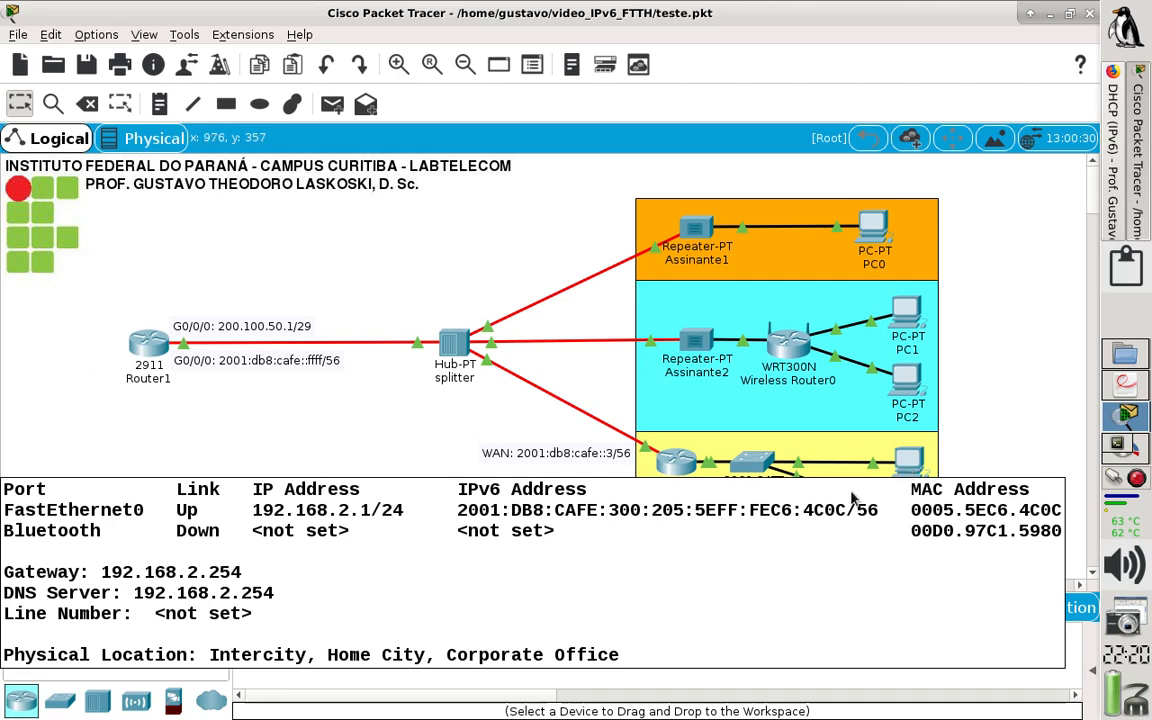
mouse_move(855, 510)
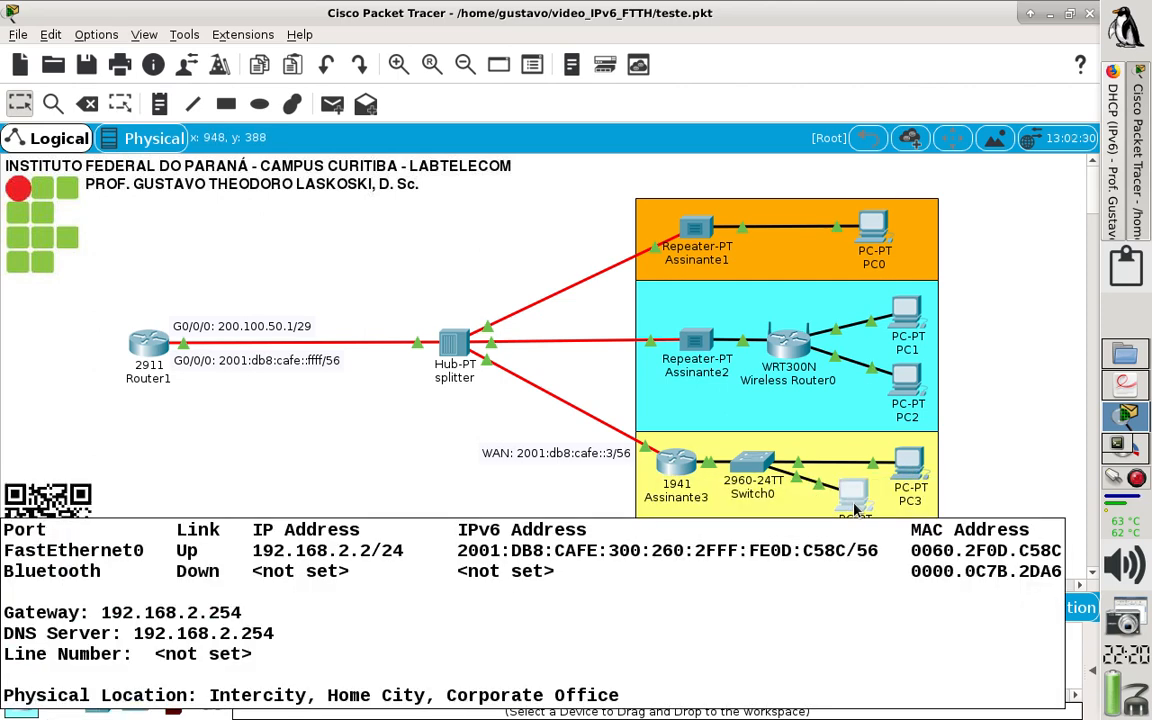
left_click(913, 468)
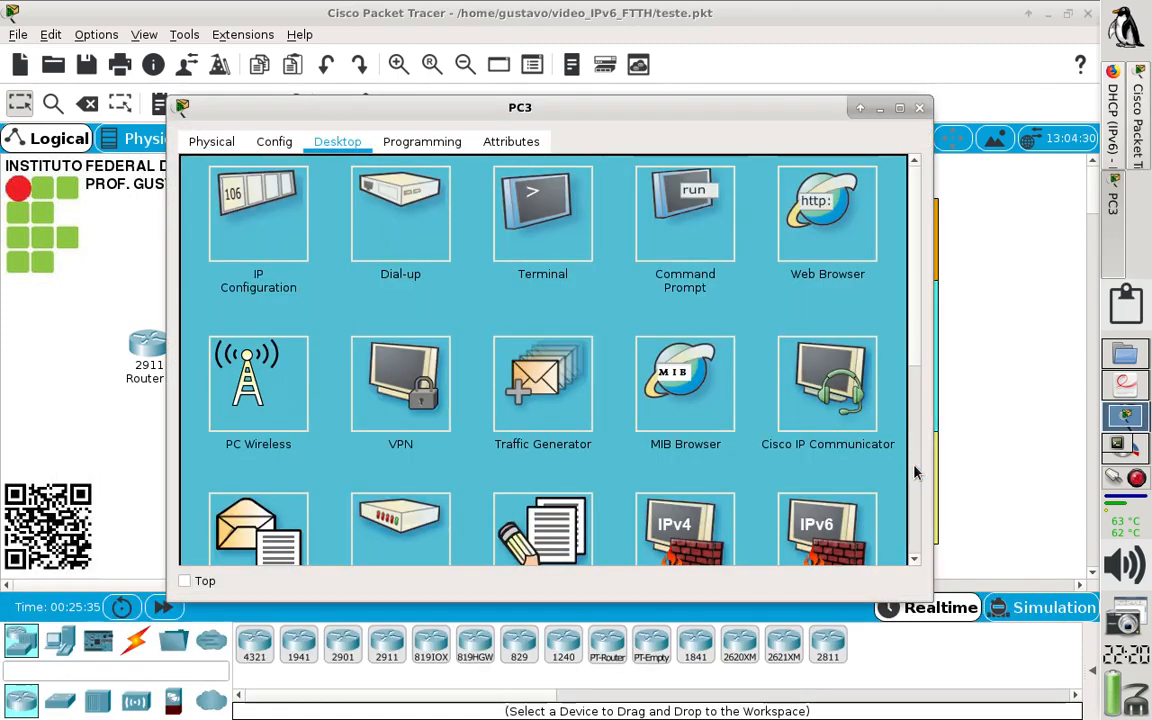
left_click(696, 232)
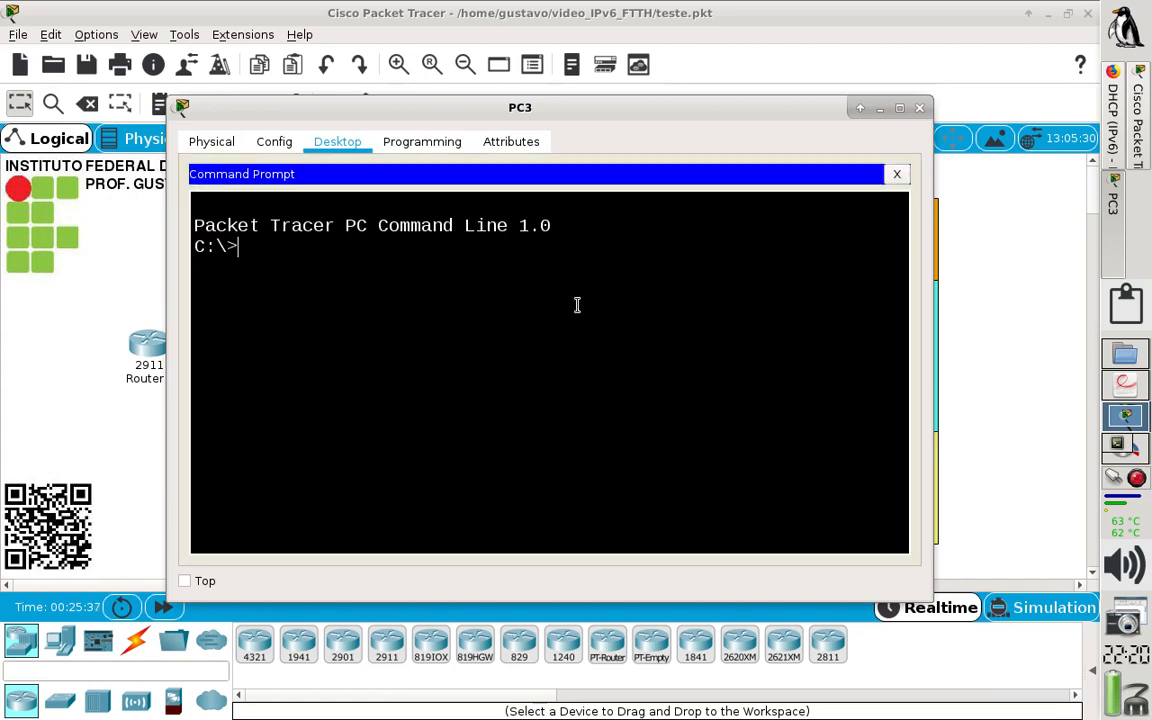
type("ping 2001:d")
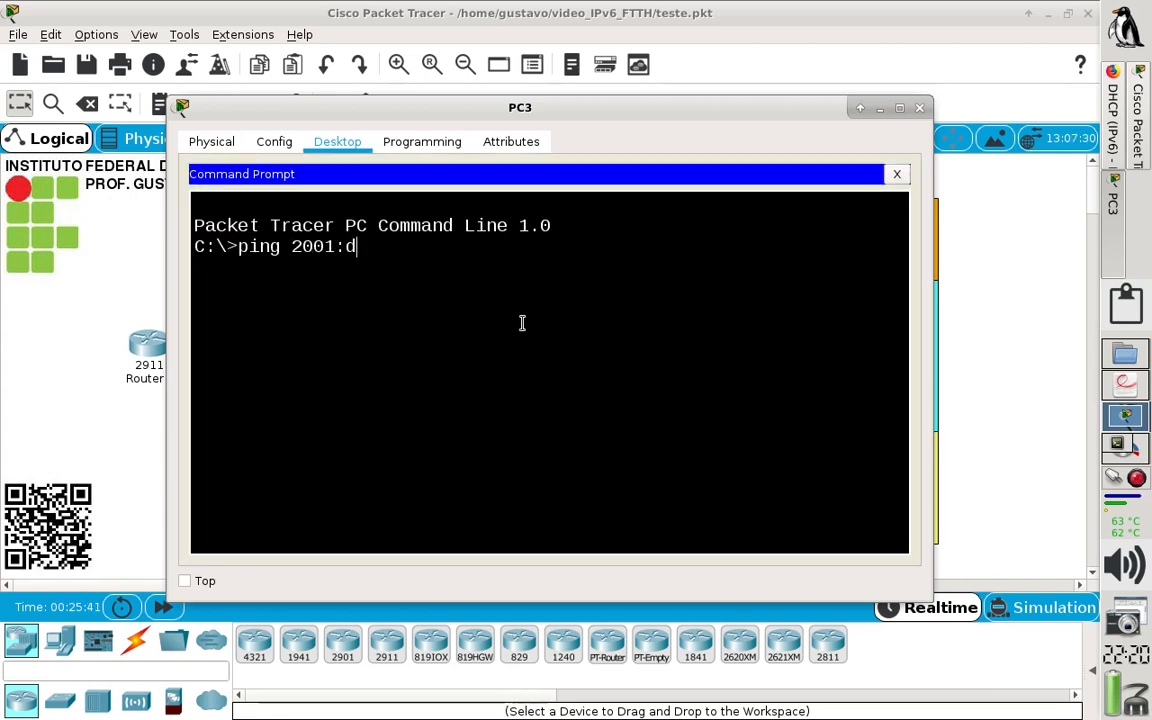
type("b*")
type("8:cafe")
type(":300::1")
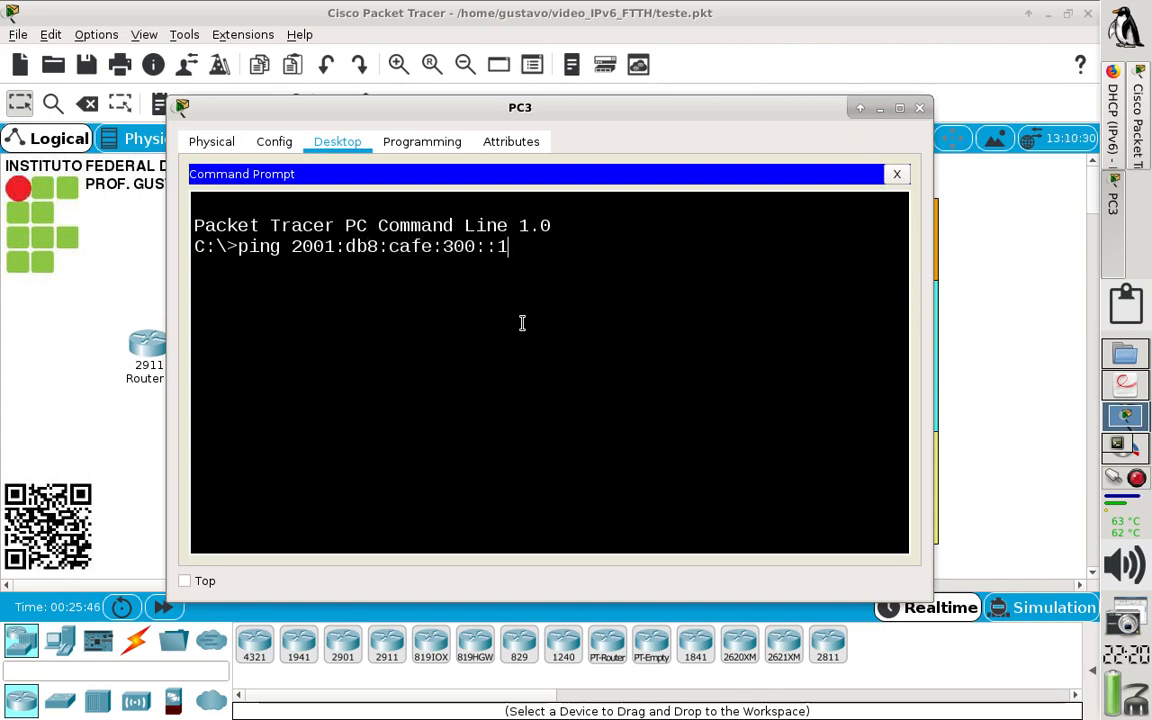
key("Return")
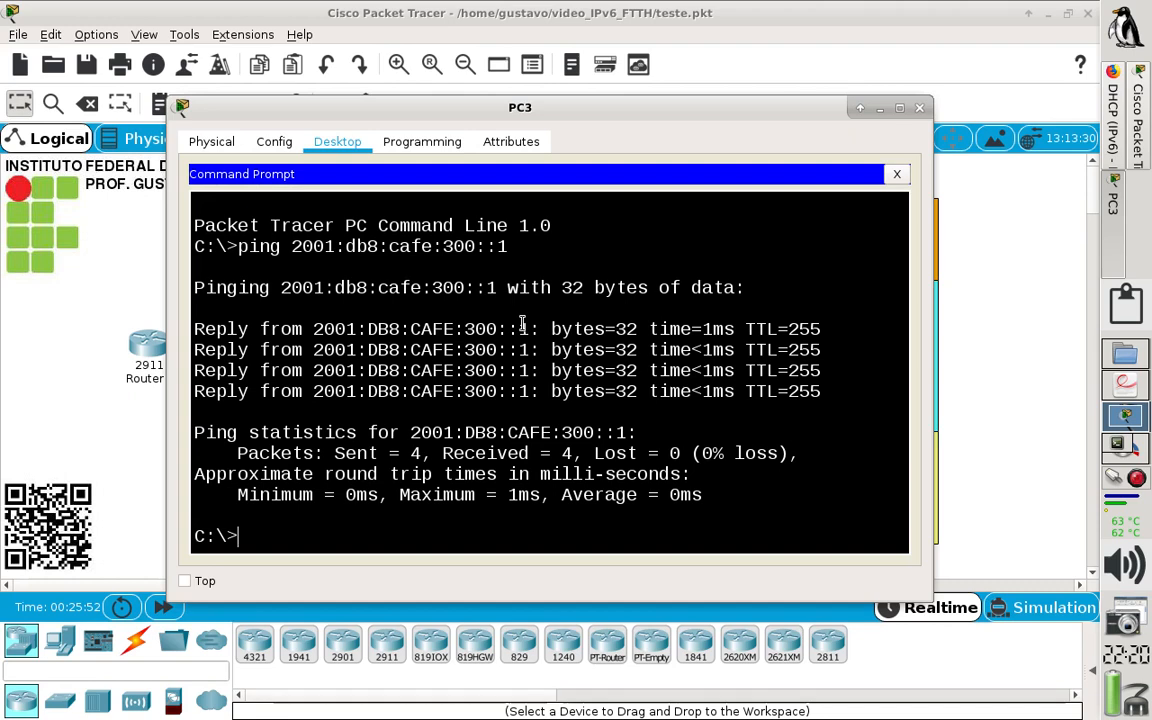
Recall PC3's ping command, change the target address to 2001:db8:cafe:300::ffff, and run it.
key("Up")
key("BackSpace")
type("fe:300::")
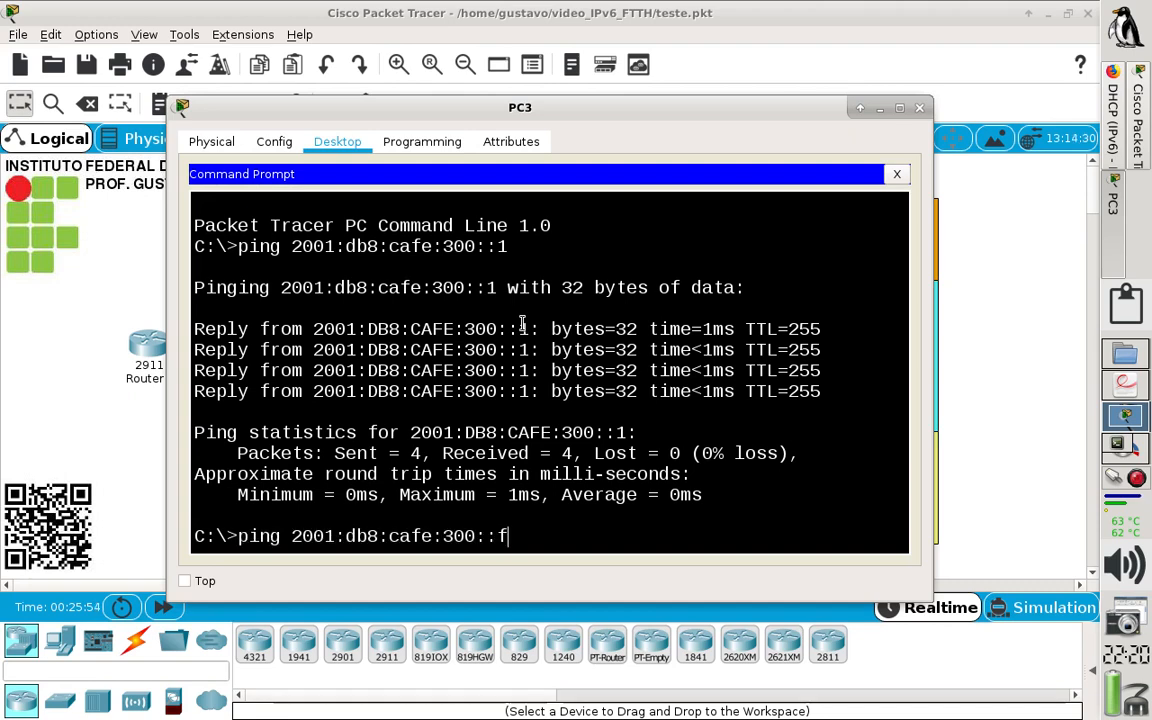
type("fff")
key("Return")
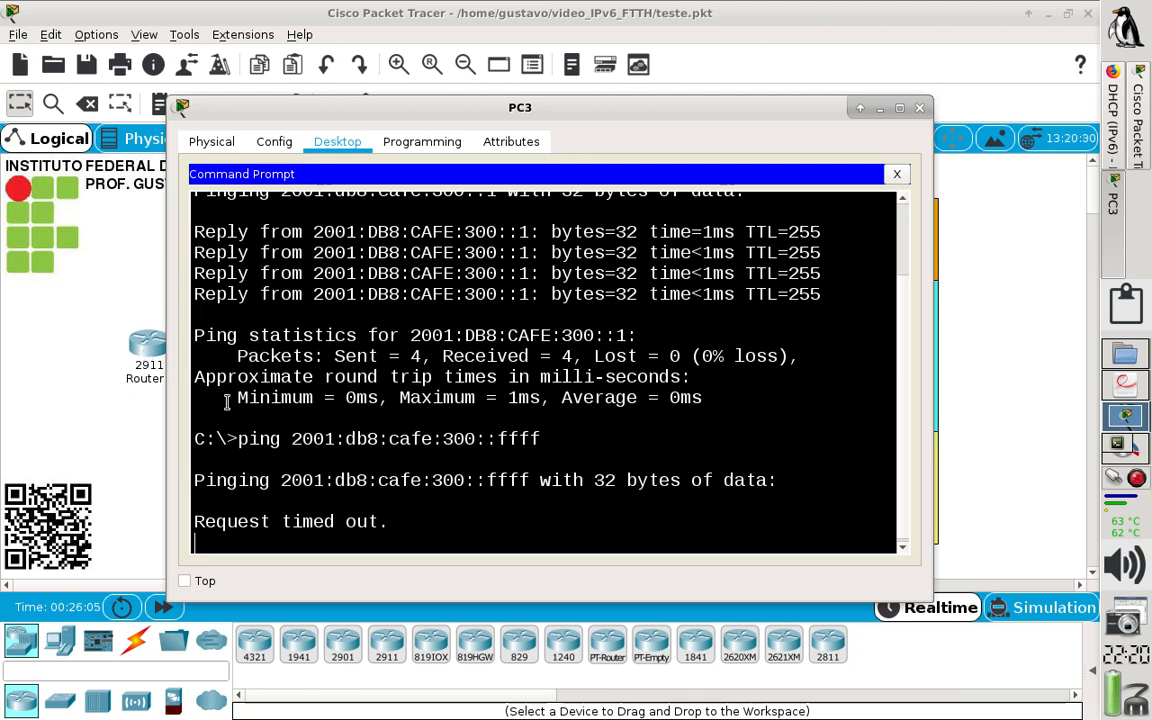
Open the lab handout laboratorio_ipv6_FTTH.pdf and review item 4 on the provider router's static IPv6 routes.
left_click(130, 430)
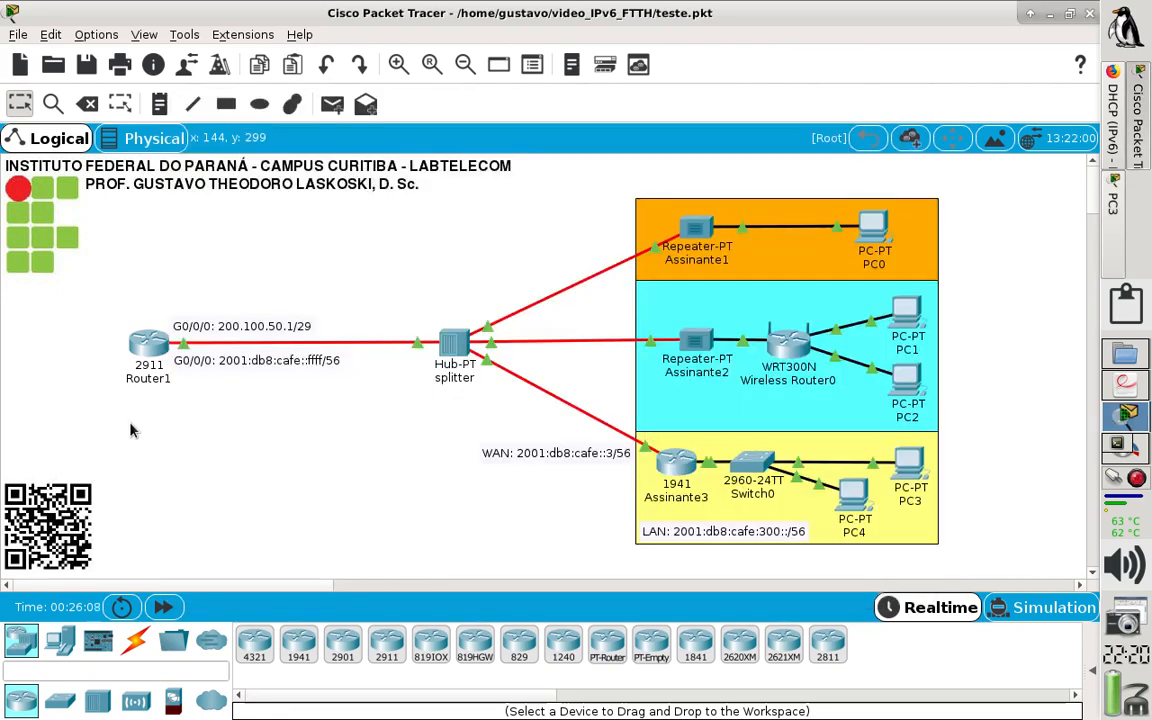
left_click(1117, 384)
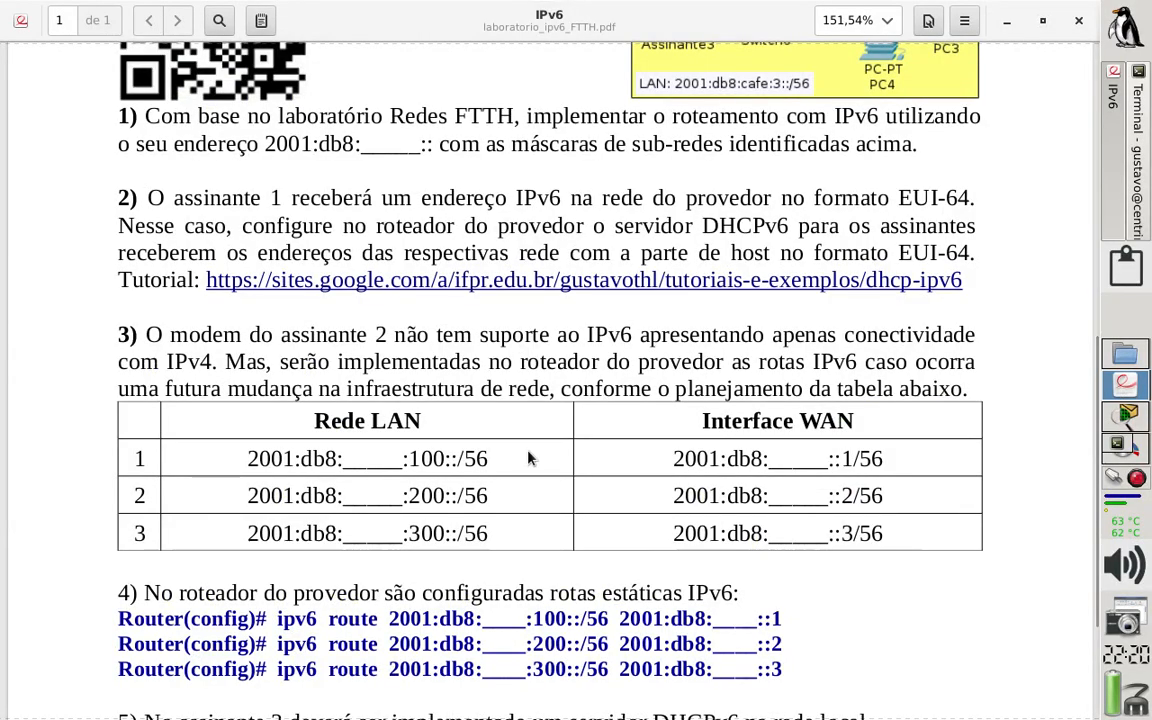
scroll(656, 458, "down", 4)
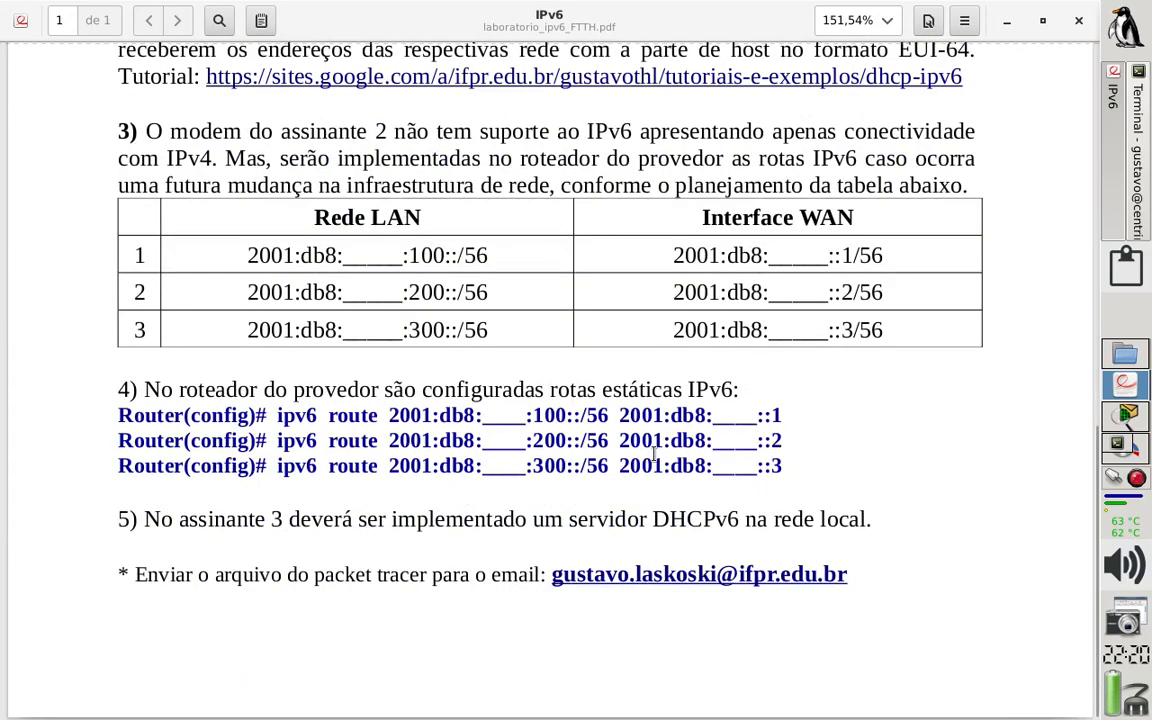
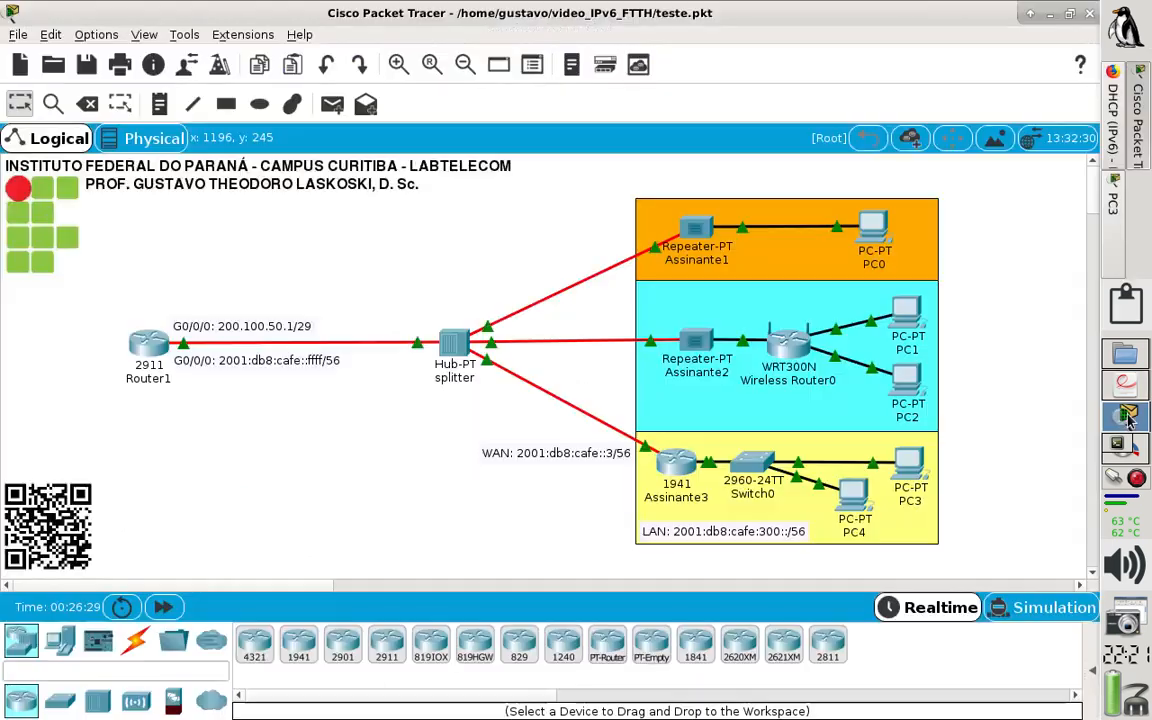
Return to Packet Tracer, open Router1's CLI maximized, and display its IPv6 routing table with sh ipv6 route.
left_click(1126, 415)
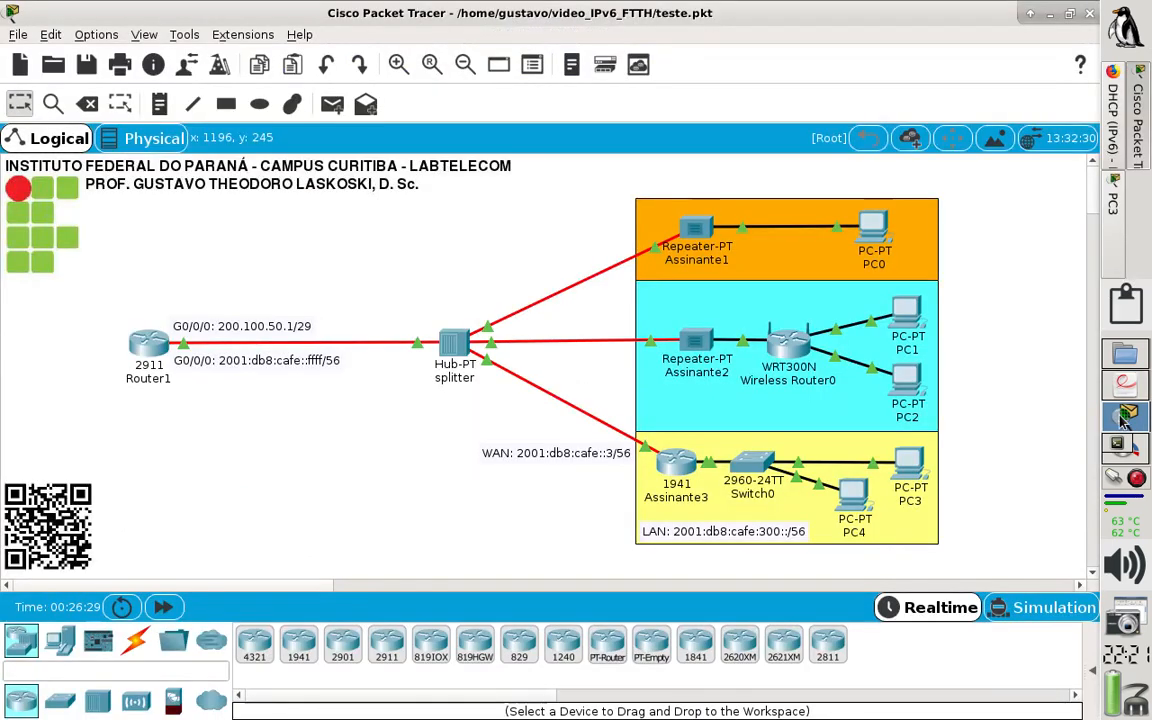
left_click(148, 345)
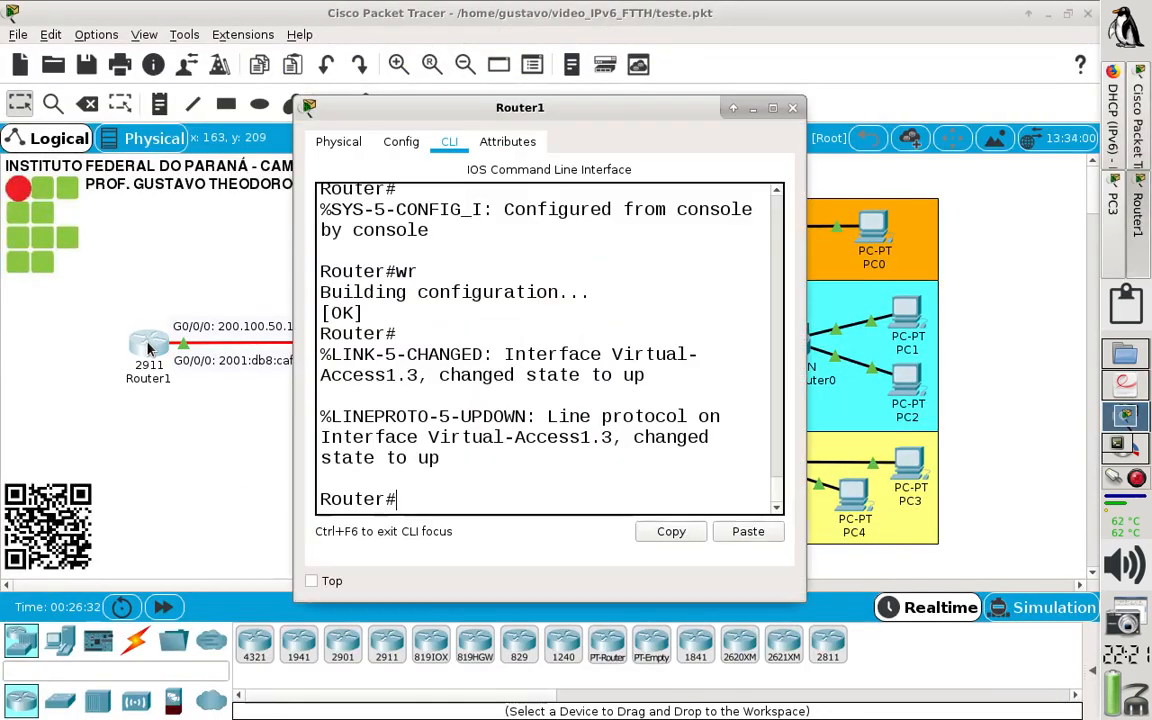
left_click(771, 109)
type("s")
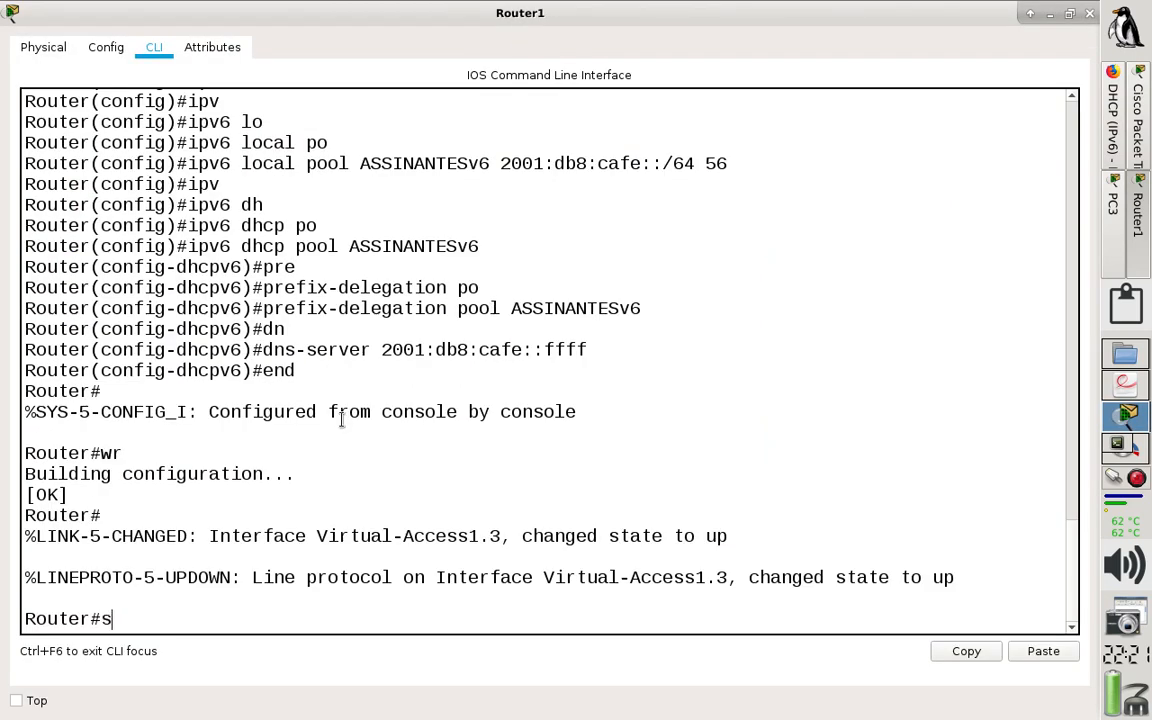
type("hi")
type("ipv6 rout")
type("e")
key("Return")
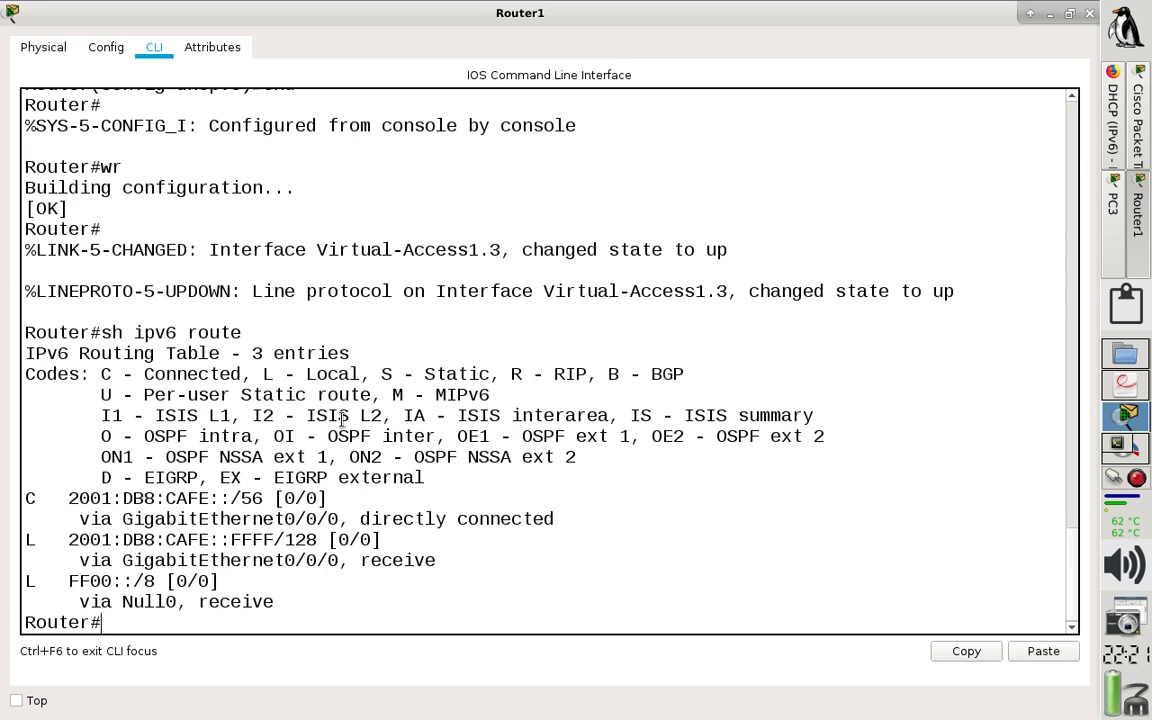
Enter global configuration mode on Router1 and add the static route ipv6 route 2001:db8:cafe:100::/56 2001:db8:cafe::1.
type("conf t")
key("Return")
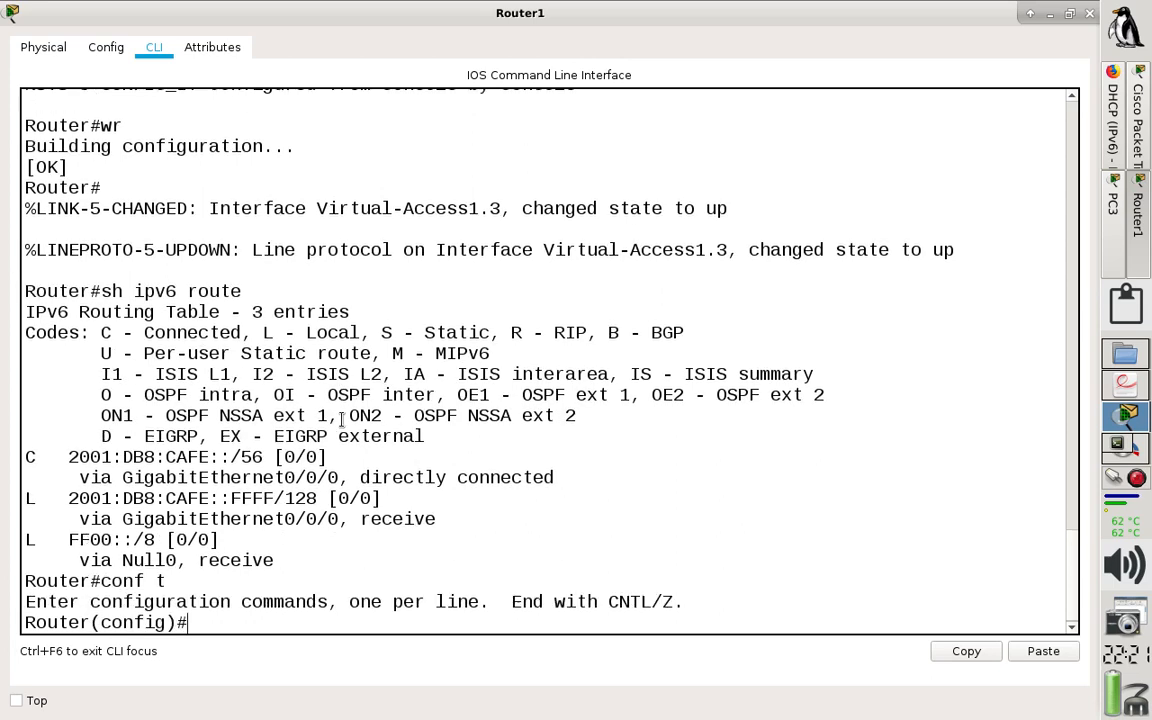
type("ipv6 route")
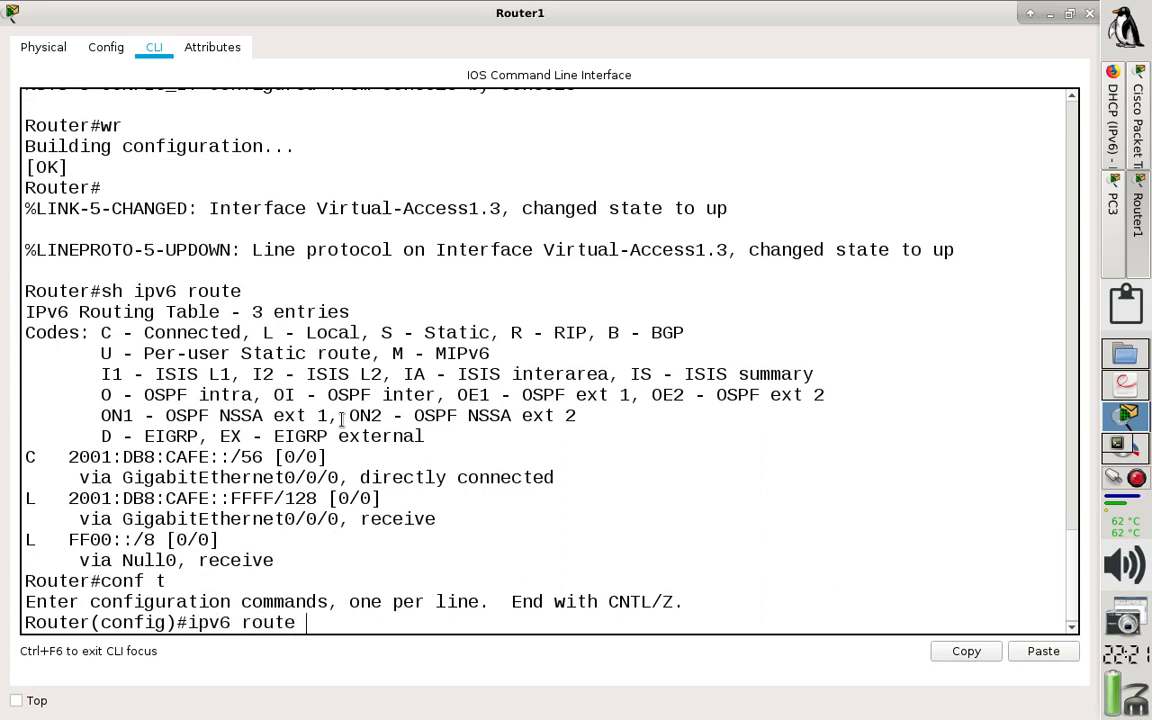
type(" 2001:db*")
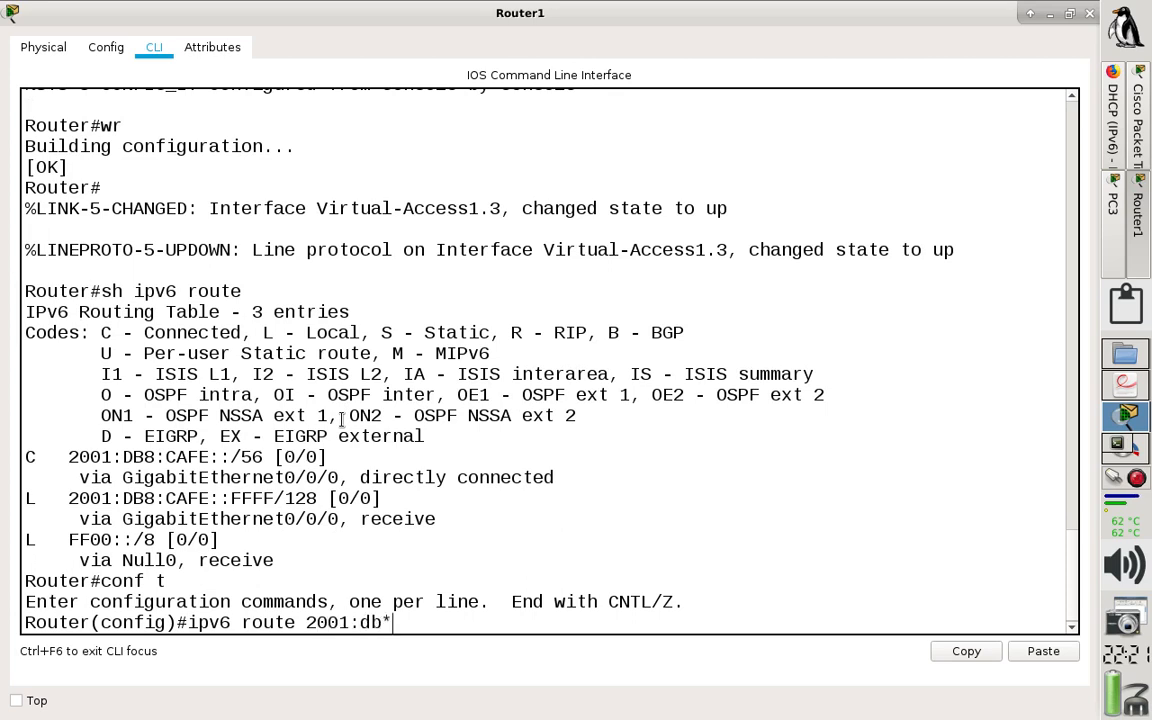
type(";")
key("BackSpace")
key("BackSpace")
key("BackSpace")
type("8:cafe:100")
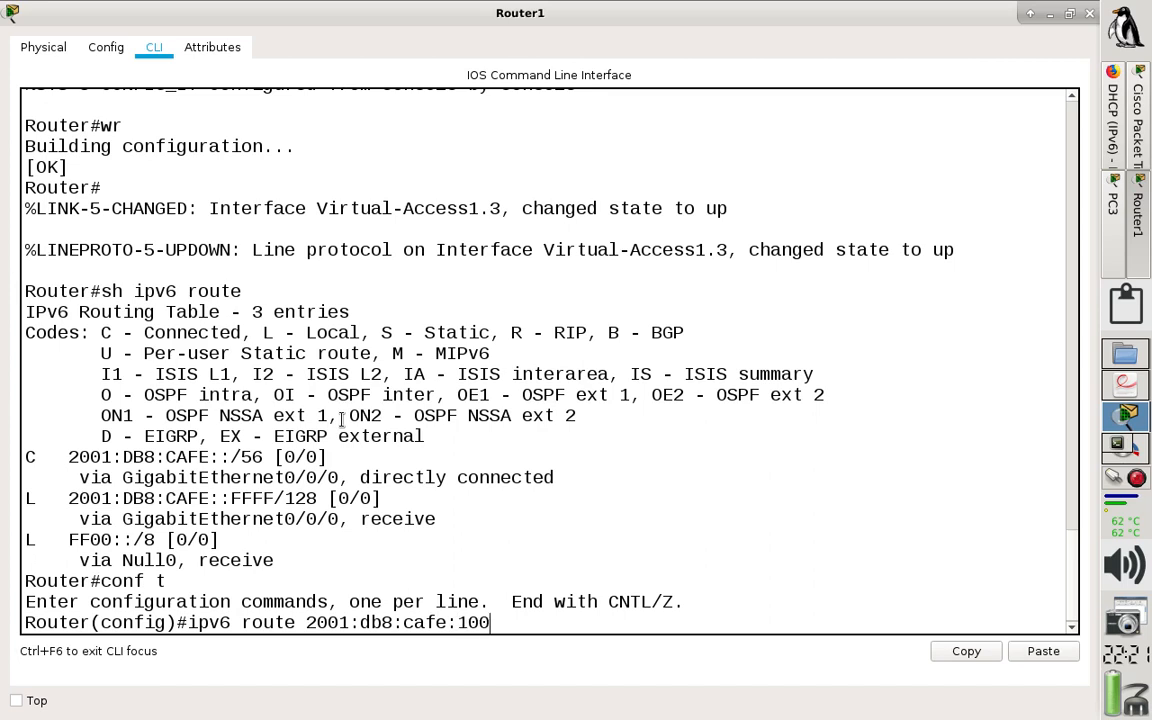
type("::/56 2001")
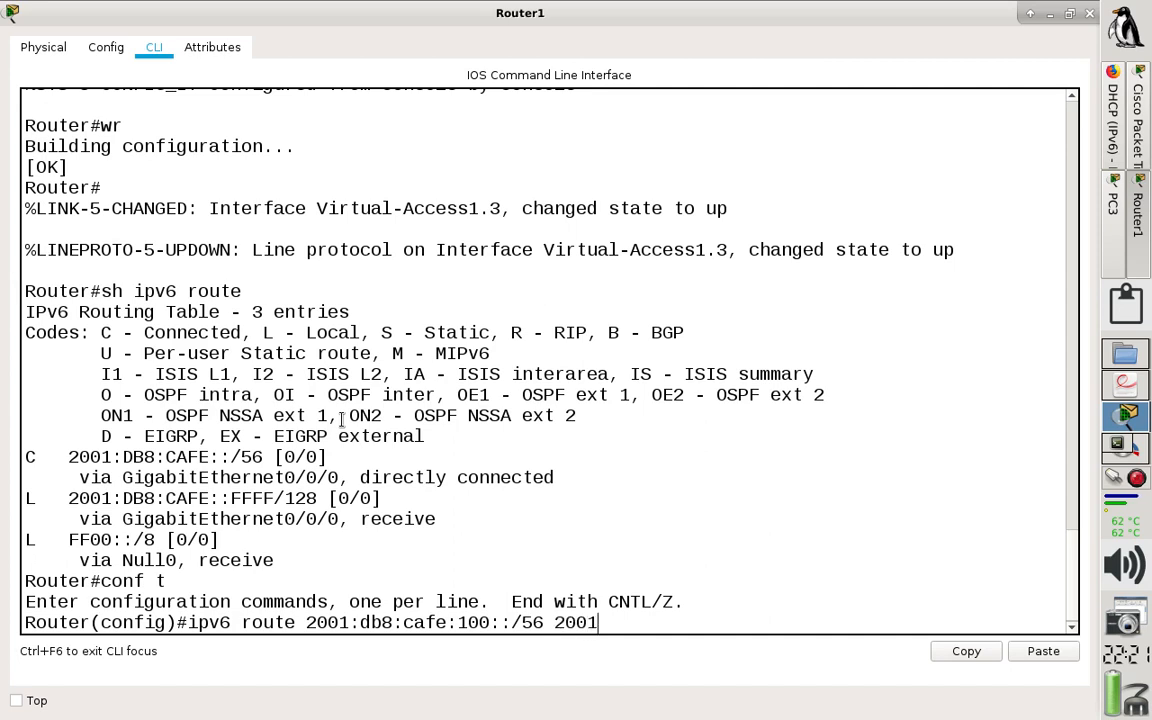
type(":db8:cafe")
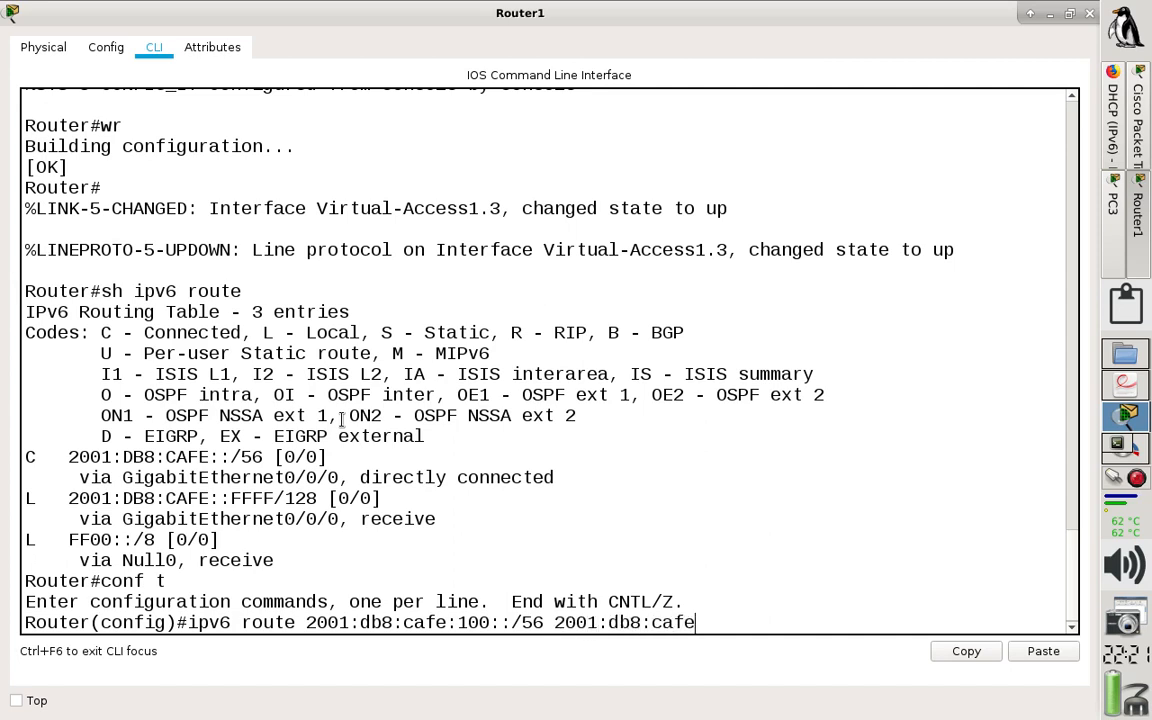
type("::1")
key("Return")
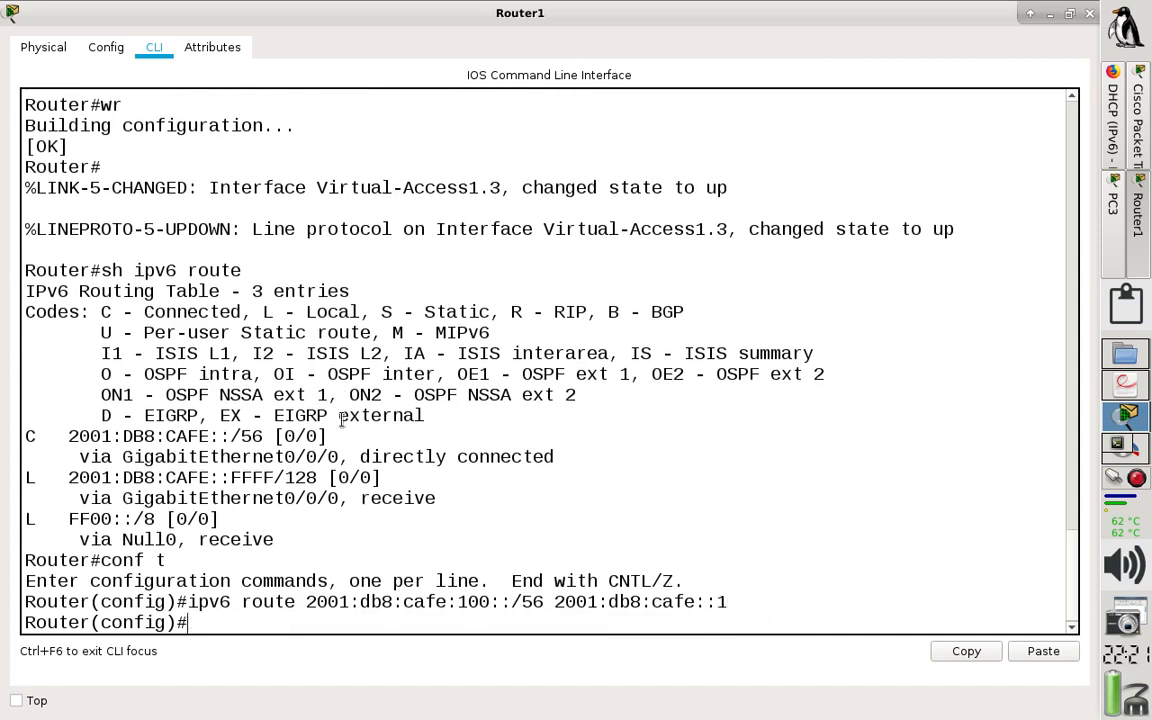
Add the static route ipv6 route 2001:db8:cafe:200::/56 2001:db8:cafe::2 on Router1 by adapting the previous route command.
key("Up")
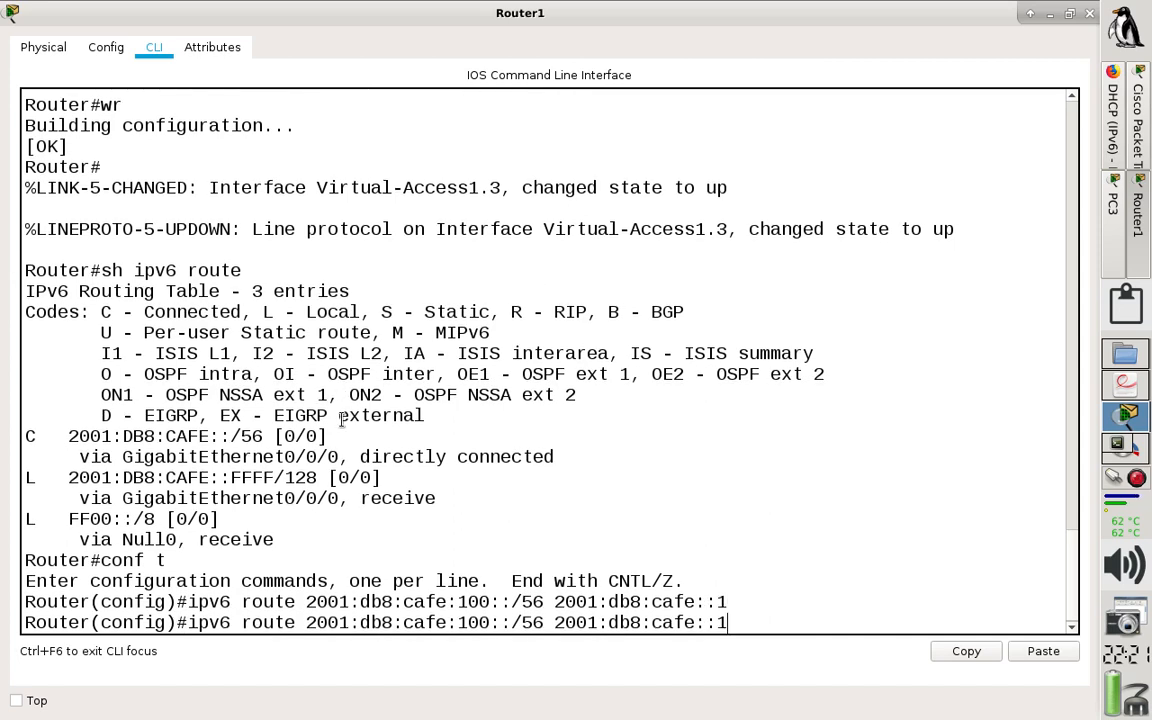
key("BackSpace")
type("2")
key("Left")
key("Left")
key("Left")
key("Left")
key("Left")
key("Left")
key("Left")
key("Left")
key("Left")
key("Left")
key("Left")
key("Left")
key("Left")
key("BackSpace")
type("2")
key("Return")
Add the static route ipv6 route 2001:db8:cafe:300::/56 2001:db8:cafe::3 on Router1.
key("Up")
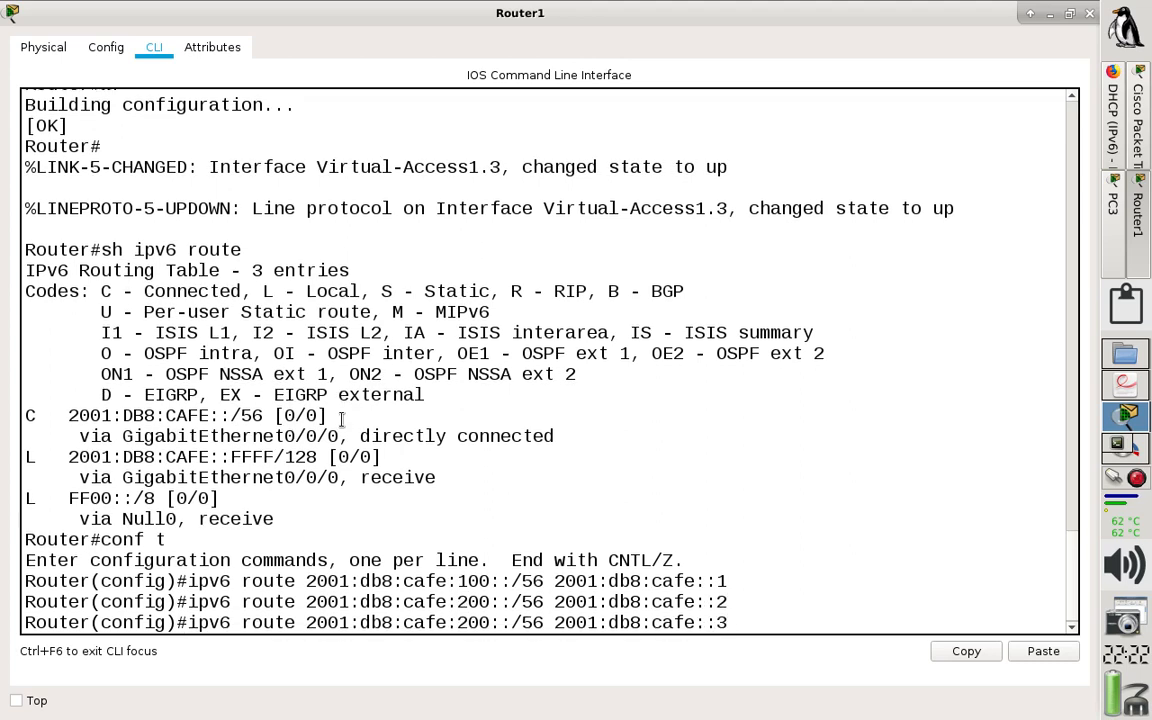
key("Left")
key("Left")
key("Left")
key("Left")
key("Left")
key("Left")
key("Left")
key("Left")
key("Left")
key("Left")
key("Left")
key("Left")
key("Left")
key("Left")
key("Left")
key("BackSpace")
type("3")
key("BackSpace")
type(":3")
key("Return")
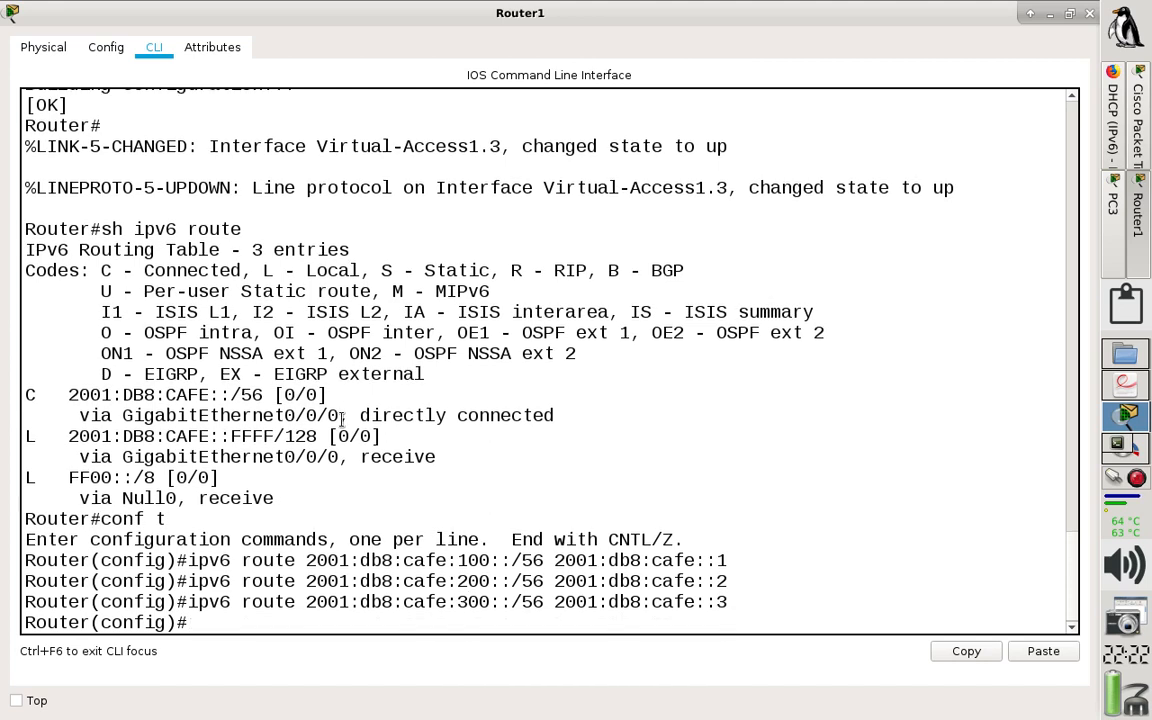
Exit configuration mode on Router1 with end and save the configuration with wr.
type("end")
key("Return")
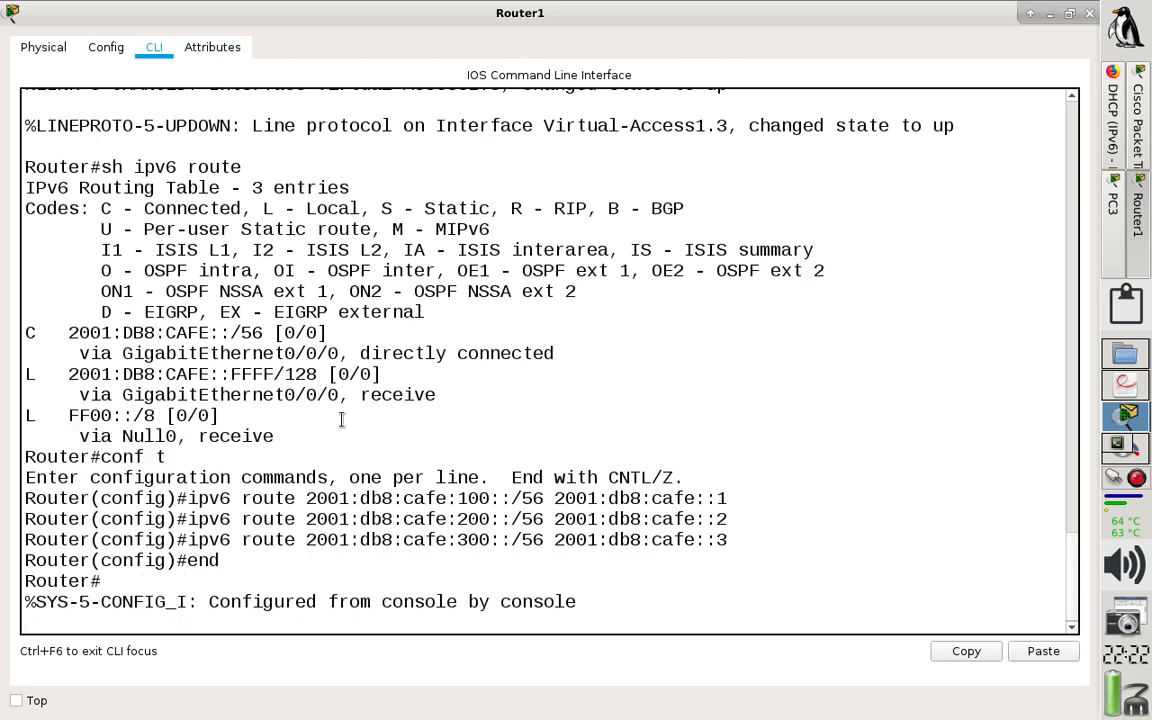
key("Return")
type("wr")
key("Return")
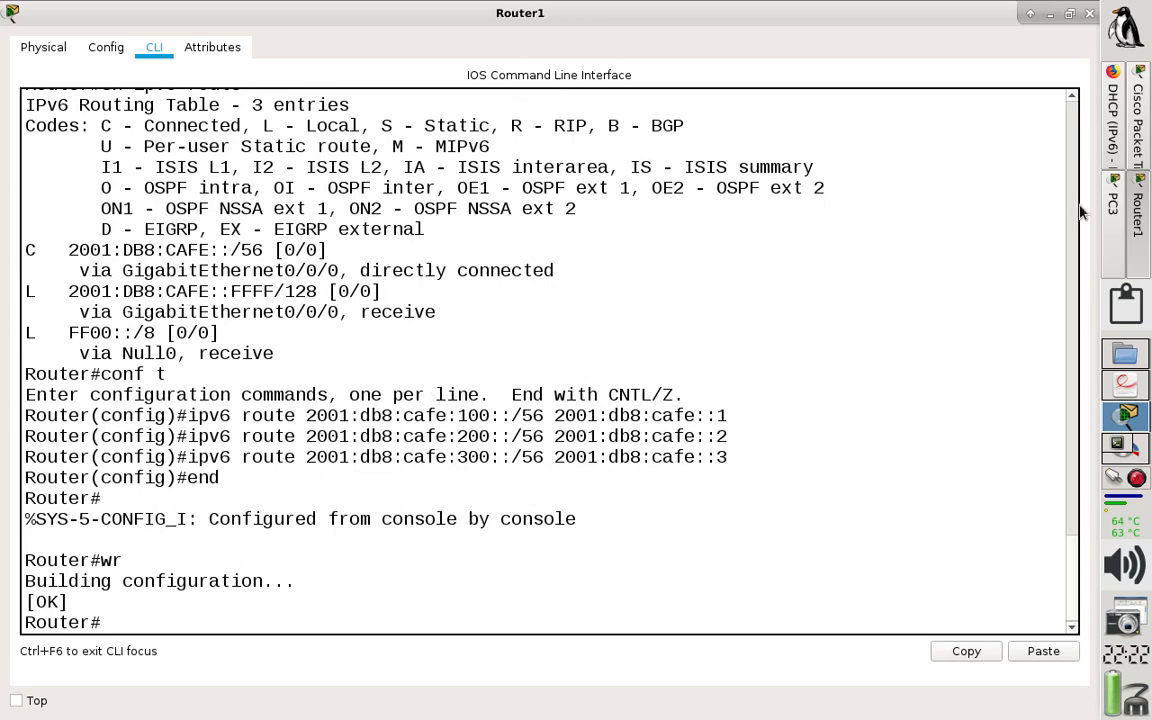
Switch to PC3's command prompt and rerun the ping to 2001:db8:cafe:300::ffff, letting it finish.
left_click(1113, 200)
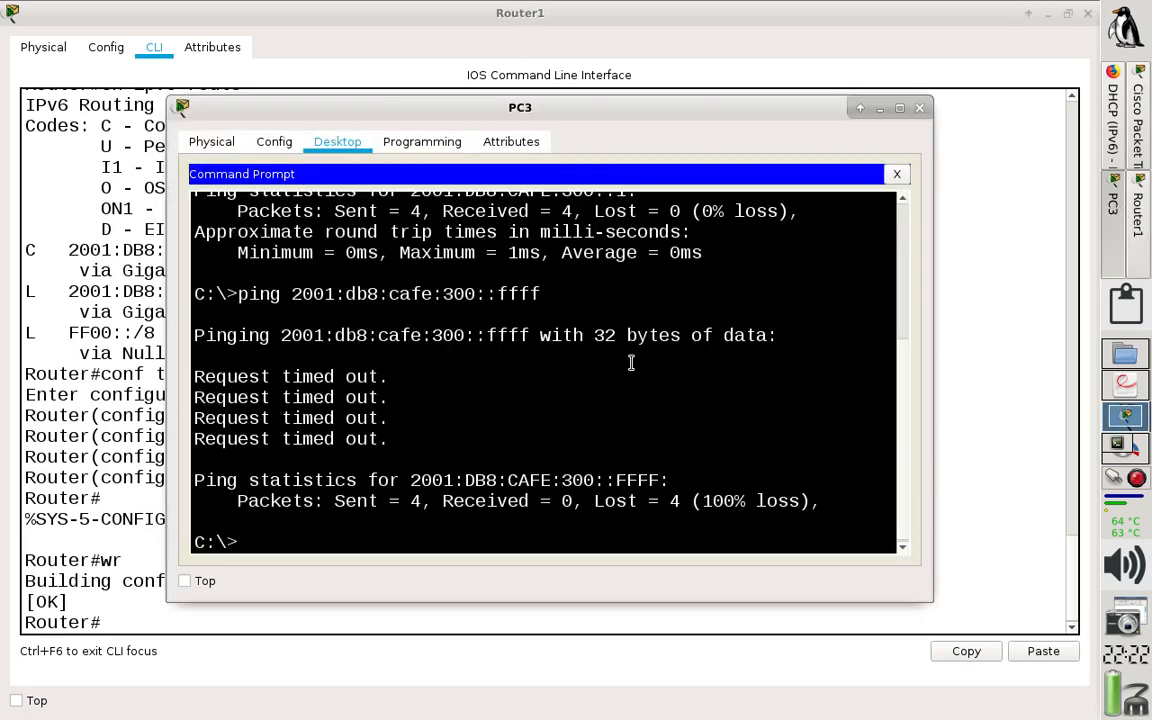
key("Up")
key("Return")
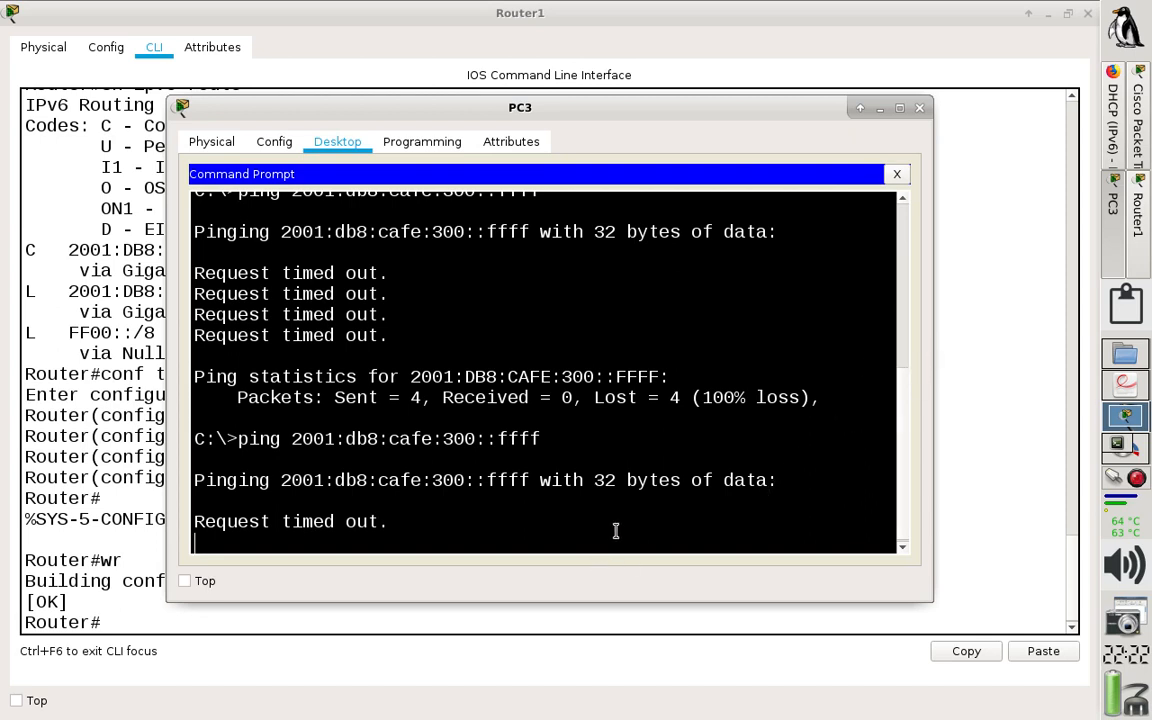
left_click(474, 616)
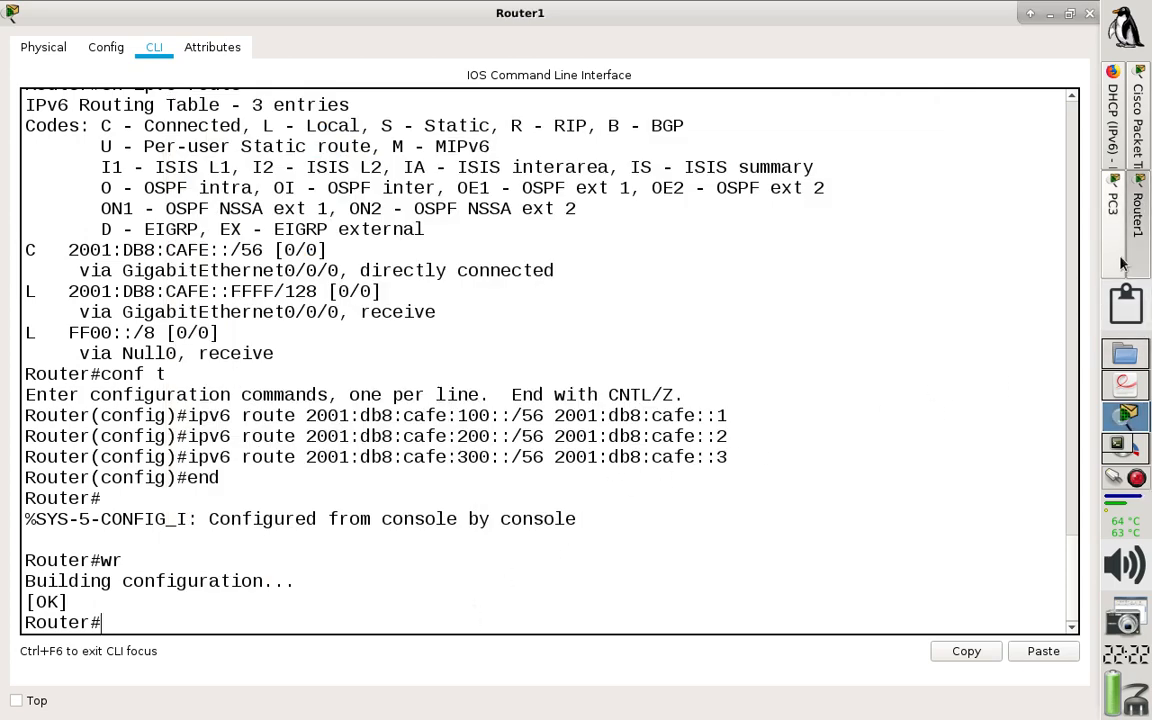
left_click(1114, 205)
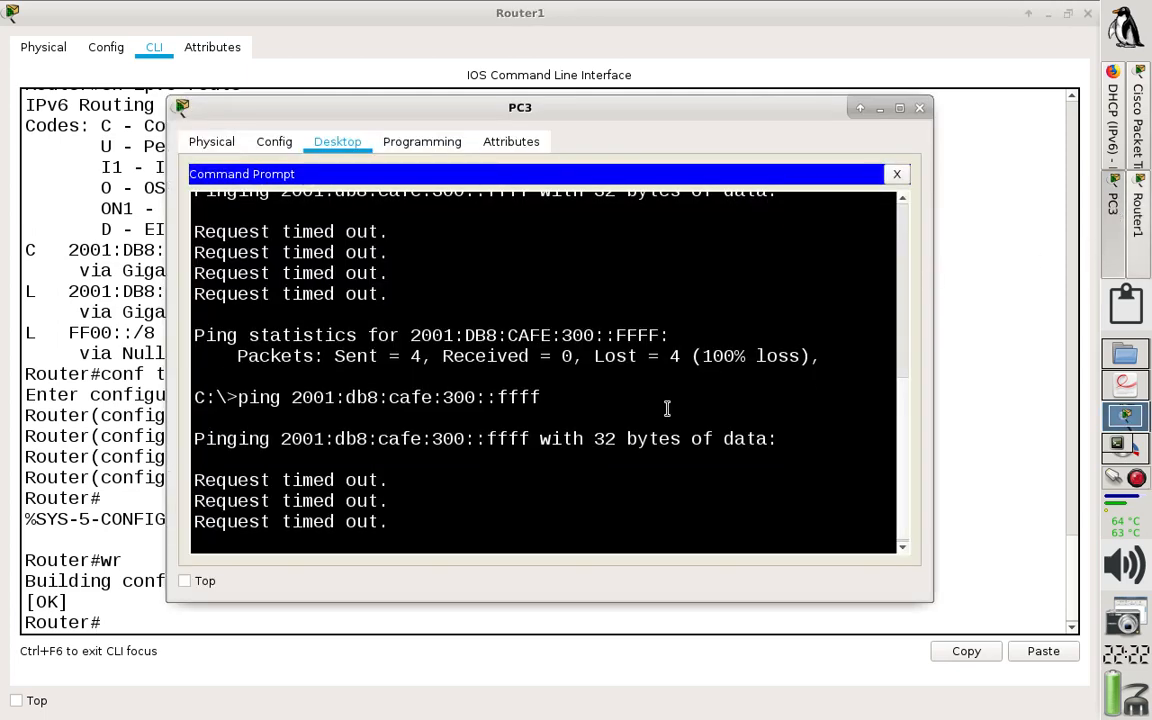
left_click(423, 443)
left_click_drag(436, 443, 473, 445)
left_click(473, 446)
left_click(473, 489)
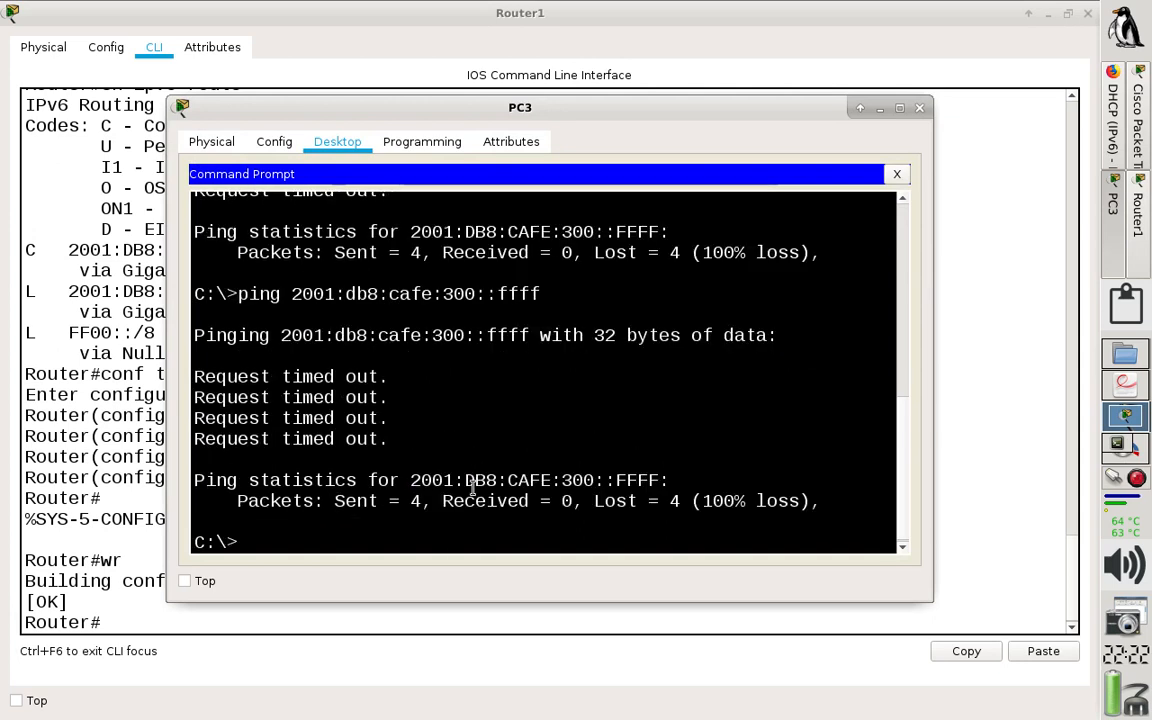
Correct PC3's ping target to the provider router address 2001:db8:cafe::ffff and run the ping.
left_click(440, 503)
key("Up")
key("Left")
key("Left")
key("Left")
key("Left")
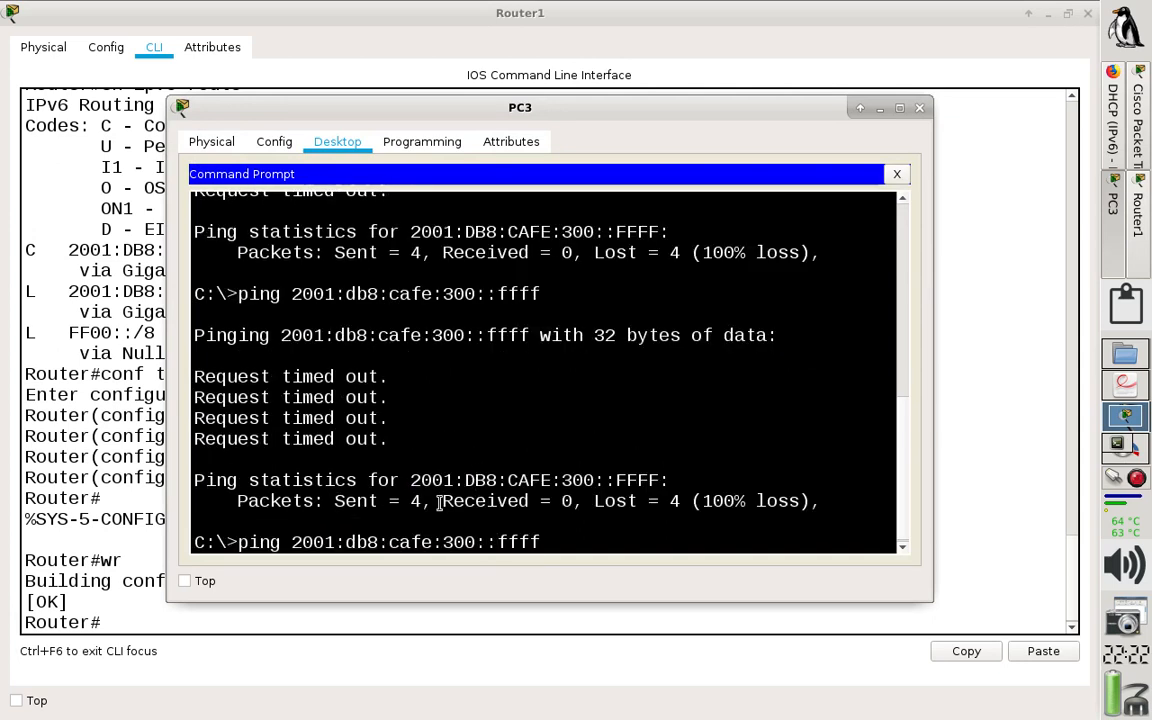
key("BackSpace")
key("BackSpace")
key("BackSpace")
key("BackSpace")
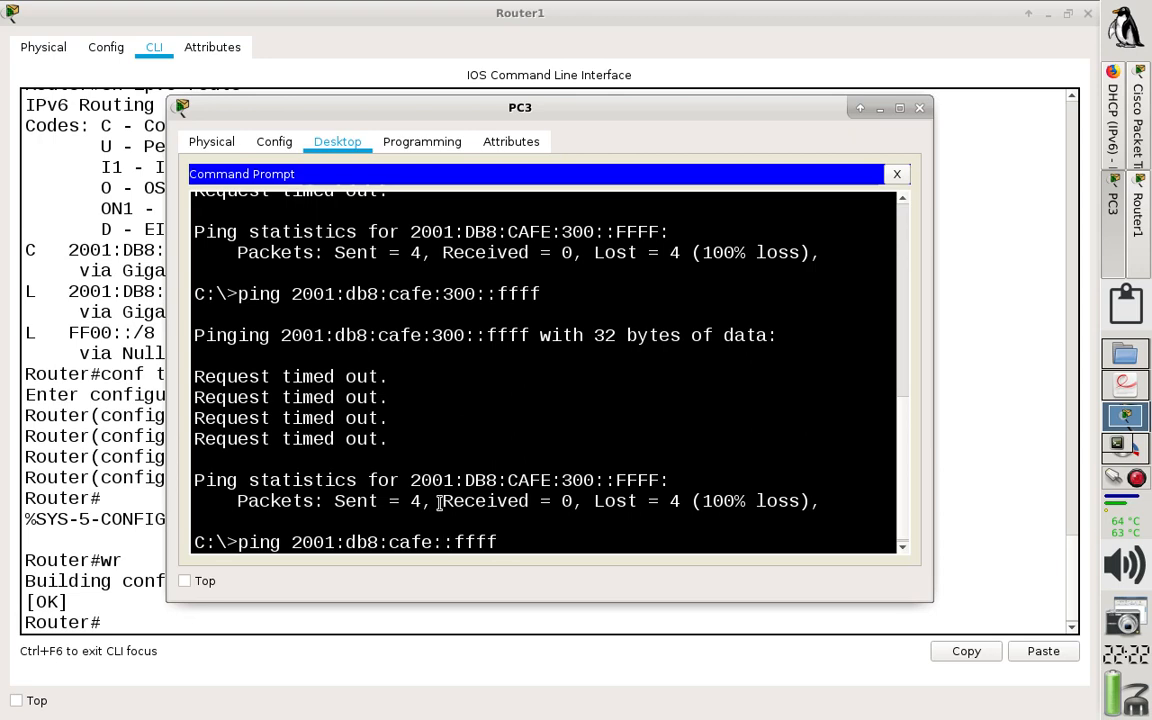
key("Return")
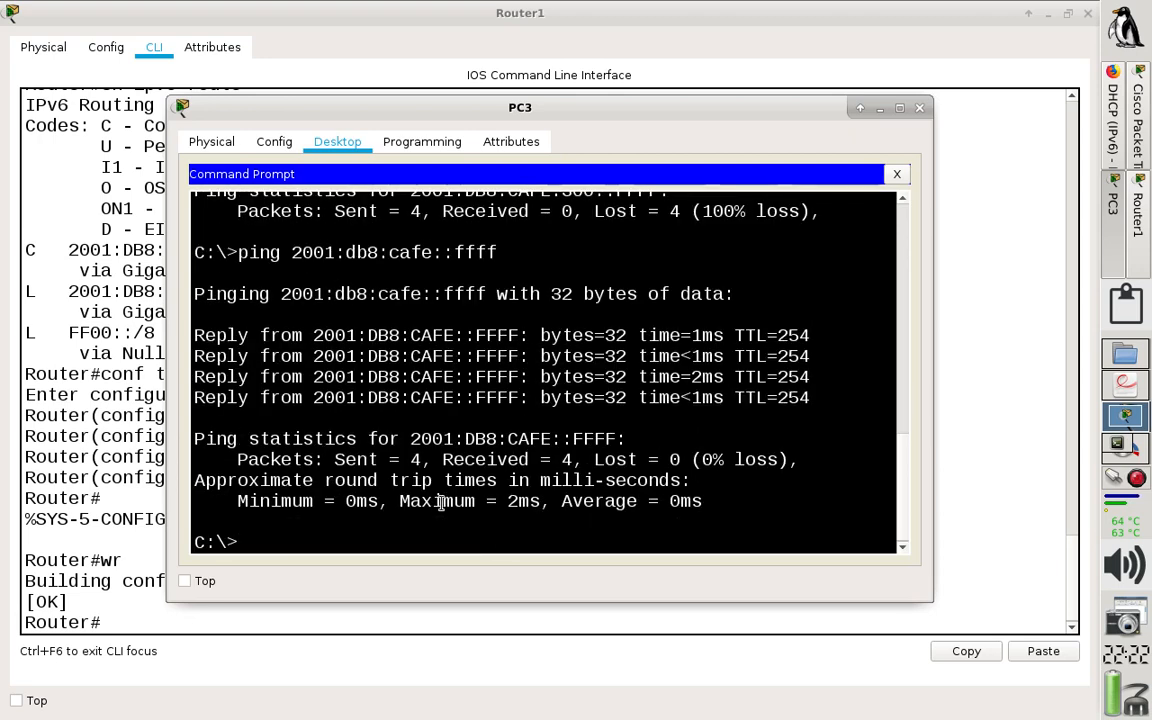
In Router1's global configuration mode, remove Assinante3's route with no ipv6 route 2001:db8:cafe:300::/56 2001:db8:cafe::3.
left_click(257, 625)
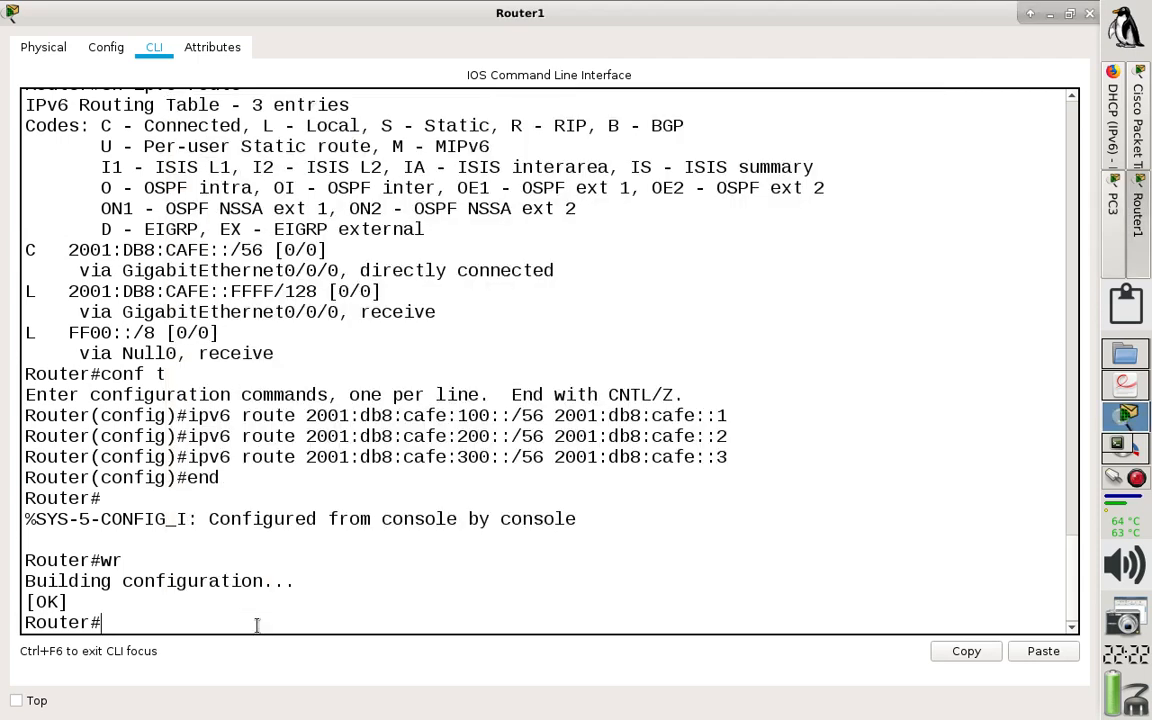
type("conf t")
key("Return")
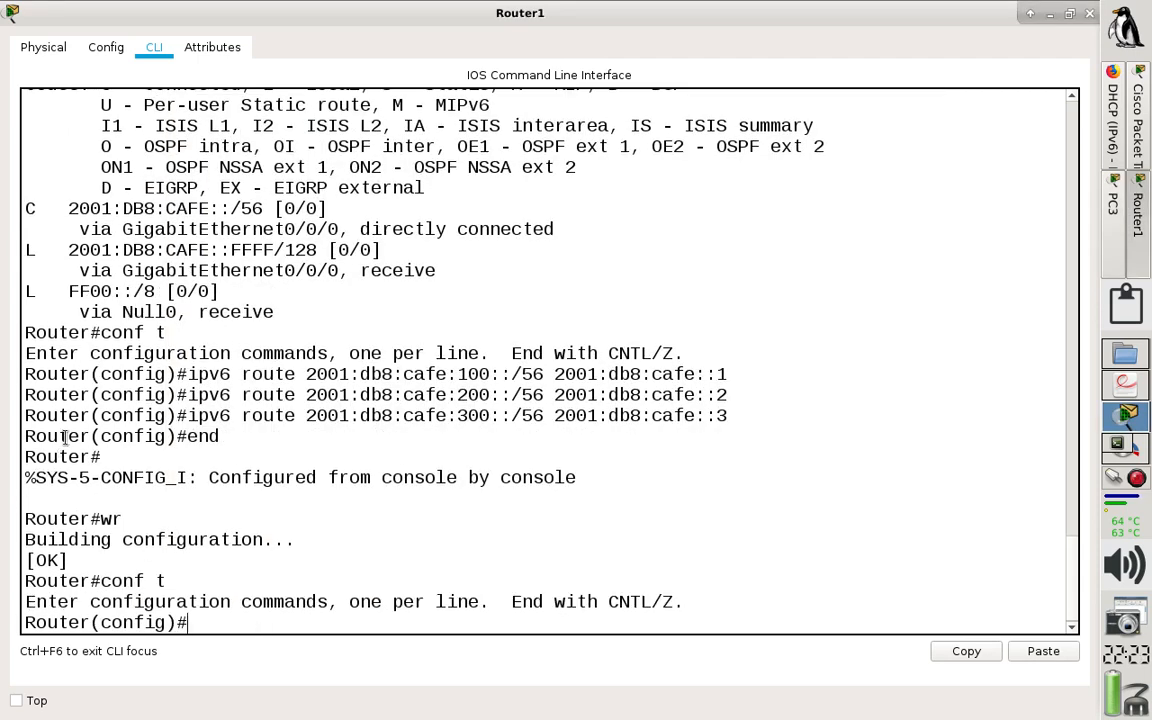
left_click_drag(187, 415, 769, 409)
key("ctrl+c")
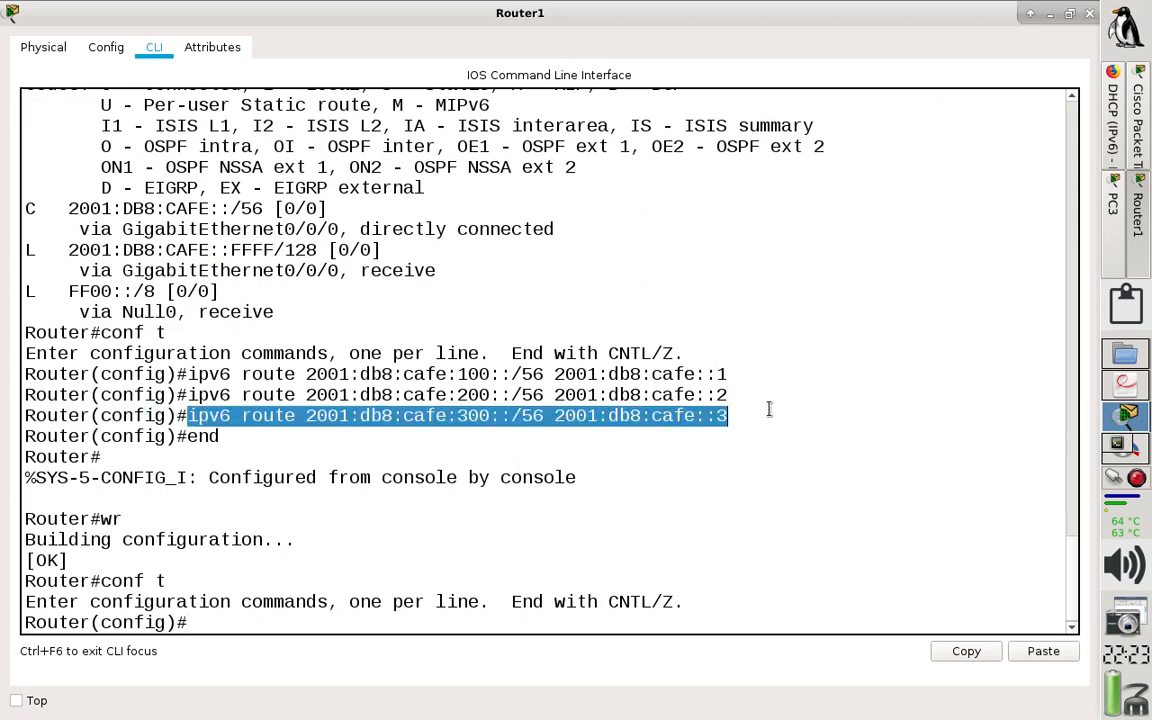
left_click(353, 624)
type("no")
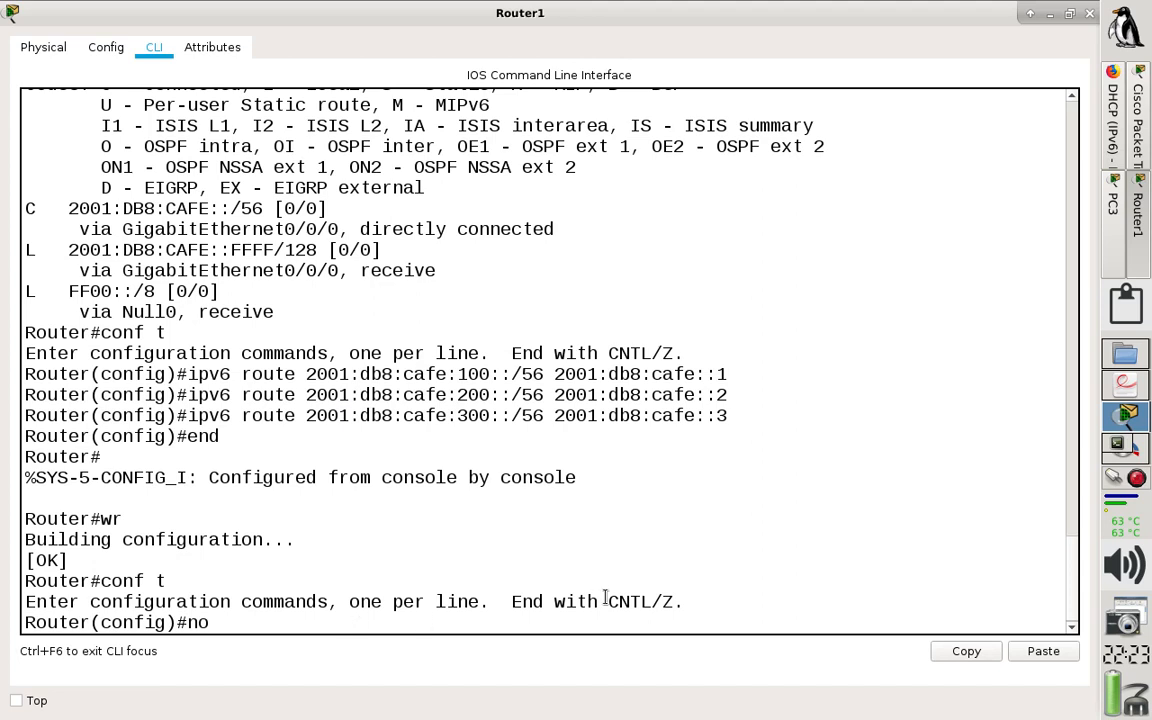
left_click(1038, 651)
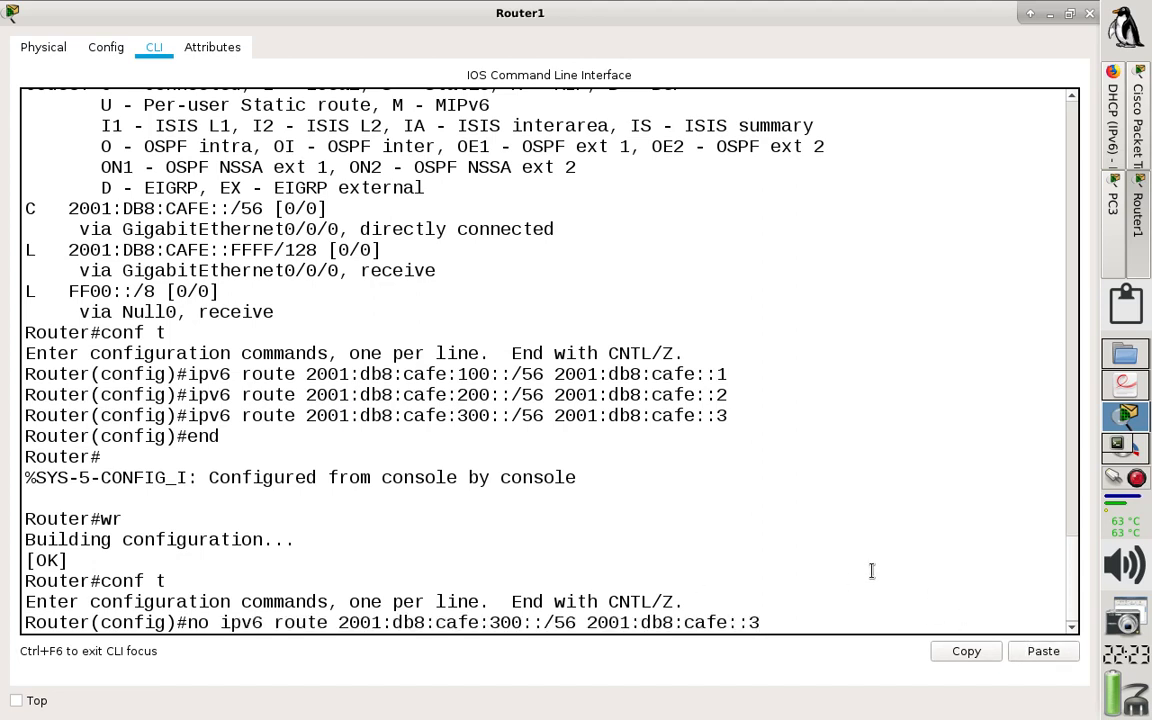
key("Return")
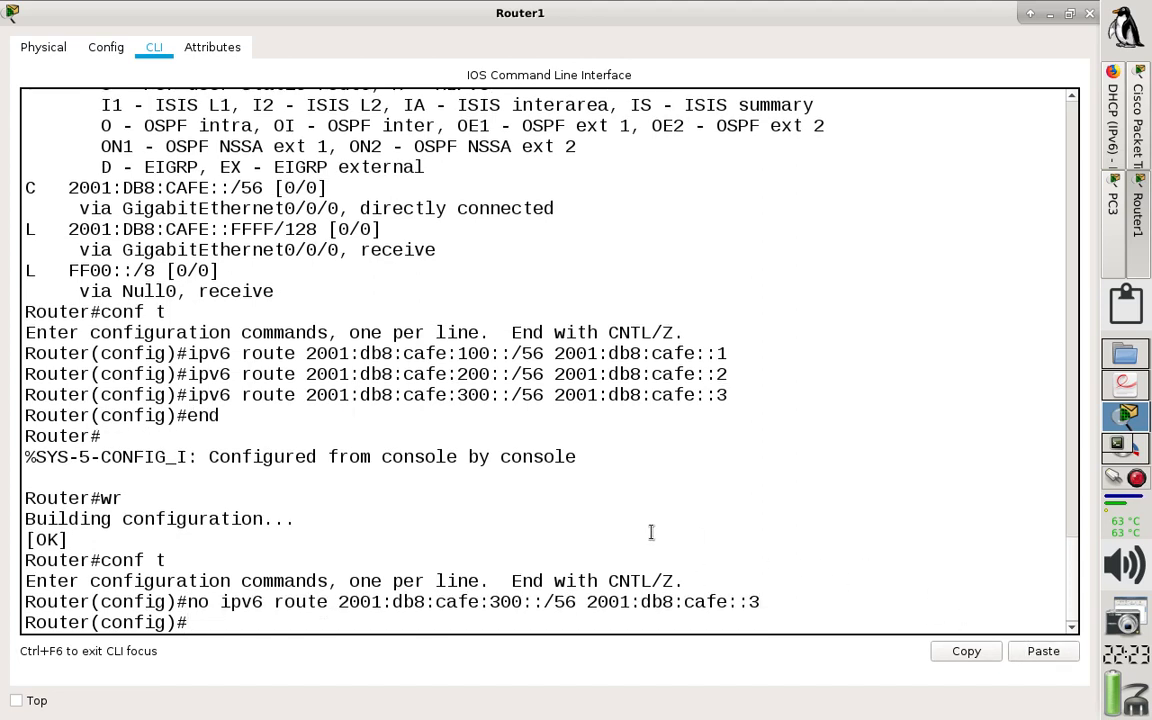
Repeat the ping to 2001:db8:cafe::ffff from PC3 to test connectivity without the route, interrupting it before it completes.
left_click_drag(436, 395, 670, 407)
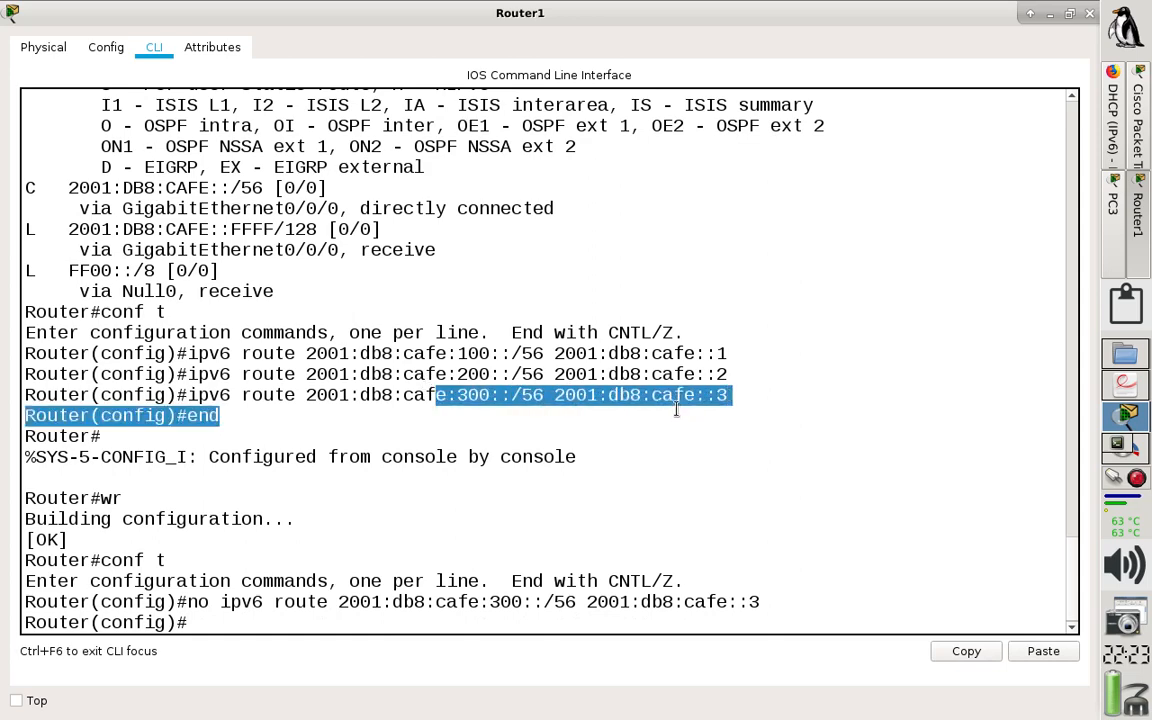
left_click(1113, 200)
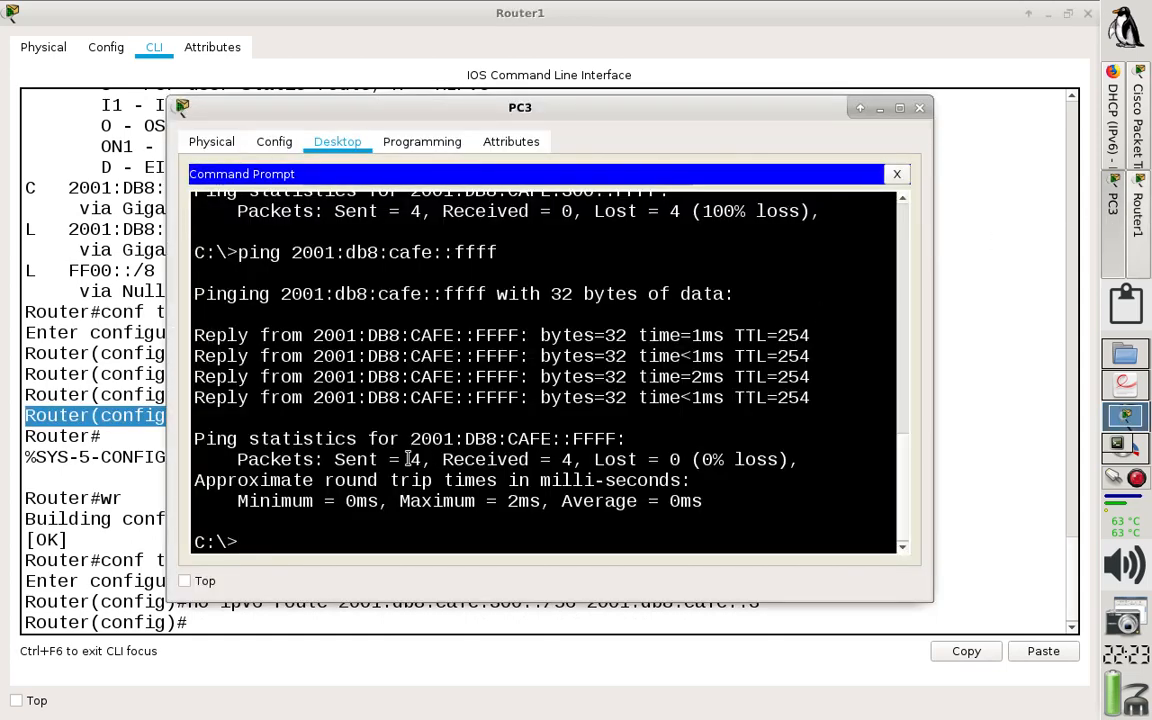
key("Up")
key("Return")
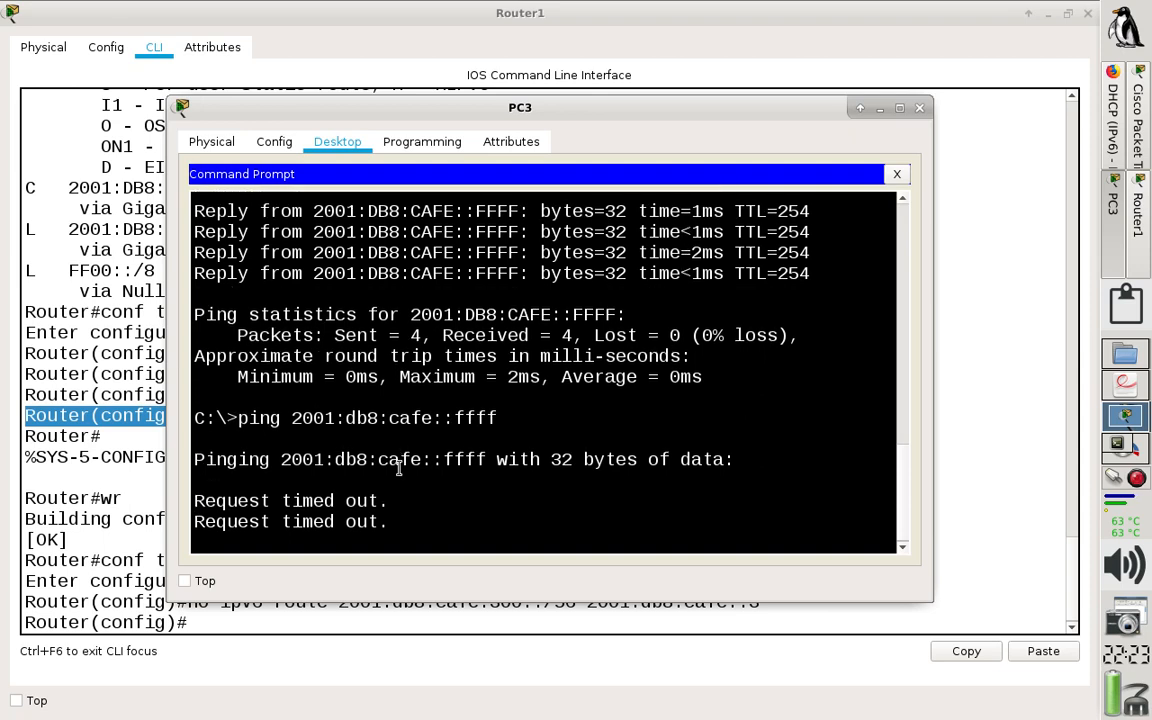
key("ctrl+c")
Run tracert 2001:db8:cafe::ffff on PC3 and interrupt the trace at the third hop.
key("Up")
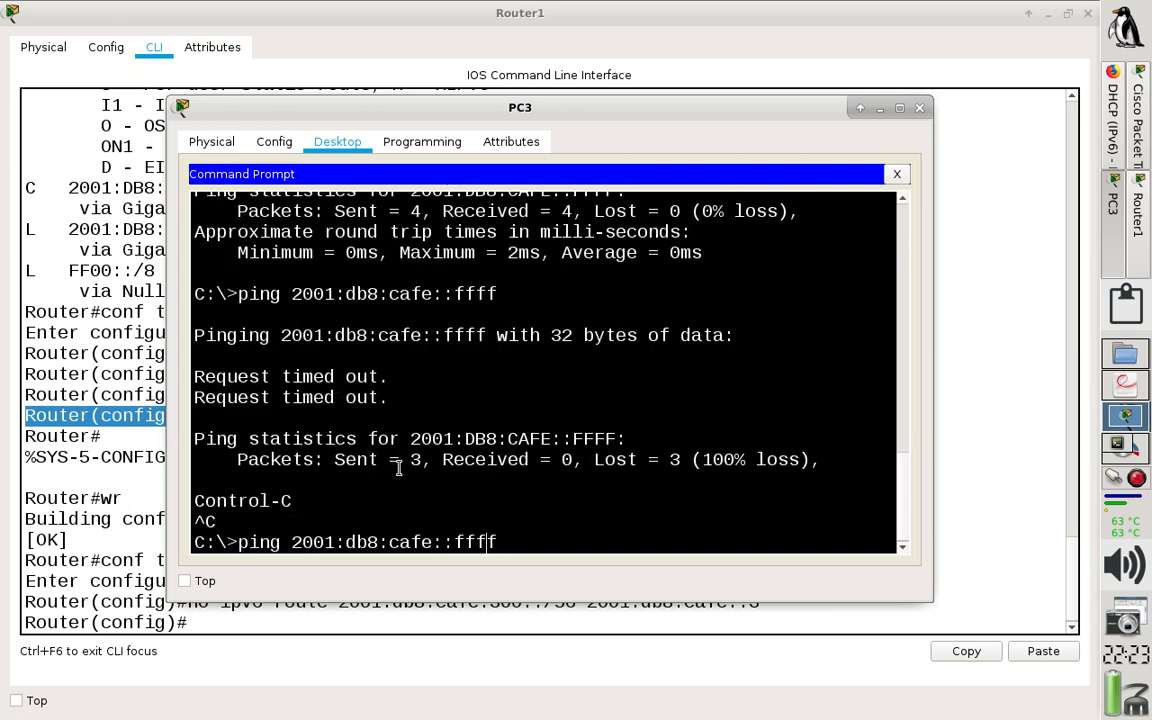
key("Left")
key("Left")
key("Left")
key("Left")
key("Left")
key("Left")
key("Left")
key("Left")
key("Left")
key("Left")
key("Left")
key("Left")
key("BackSpace")
key("BackSpace")
key("BackSpace")
key("BackSpace")
type("tracert")
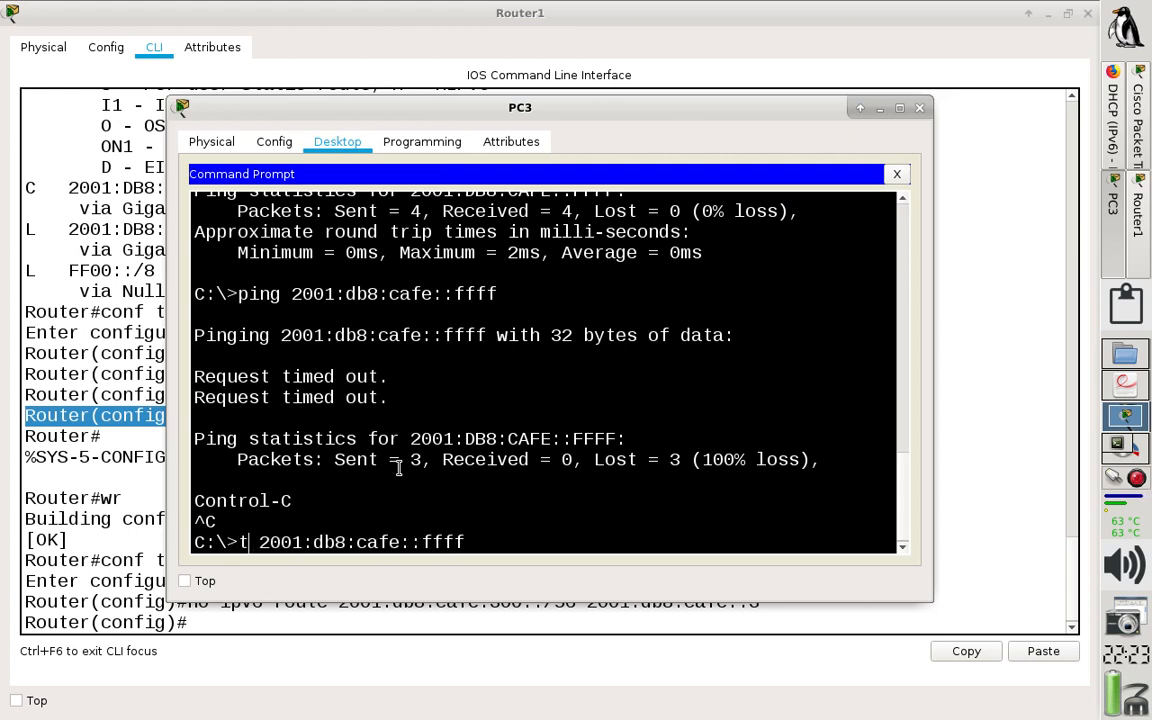
key("Return")
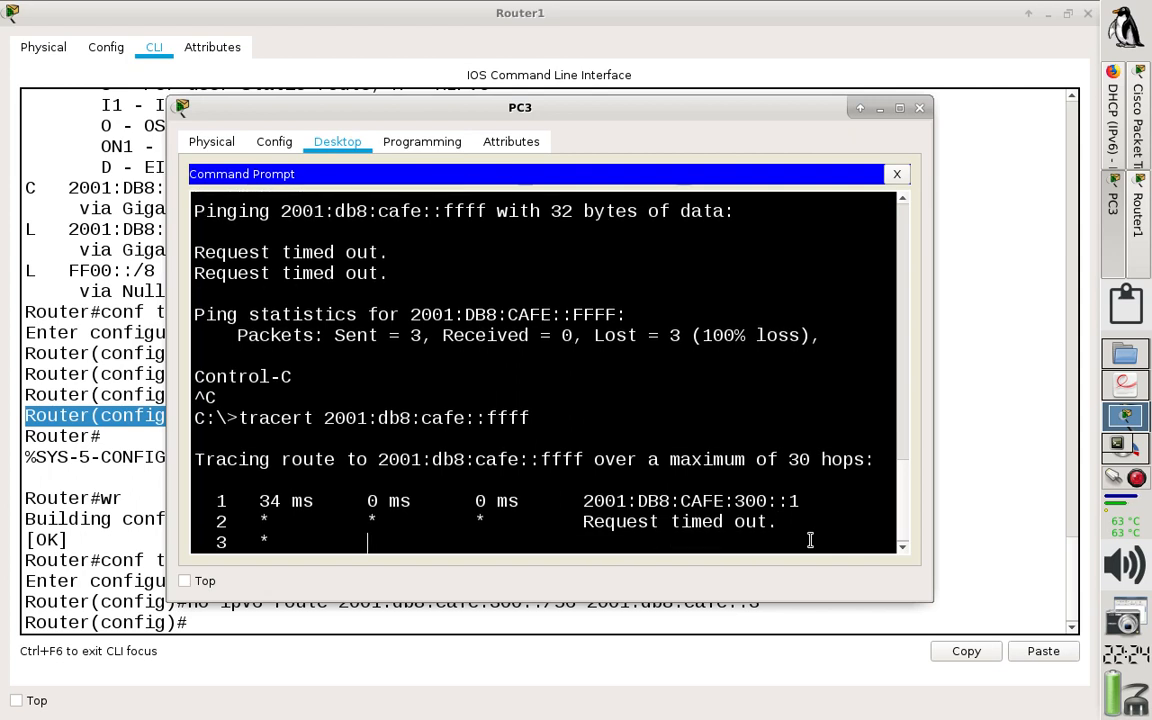
key("ctrl+c")
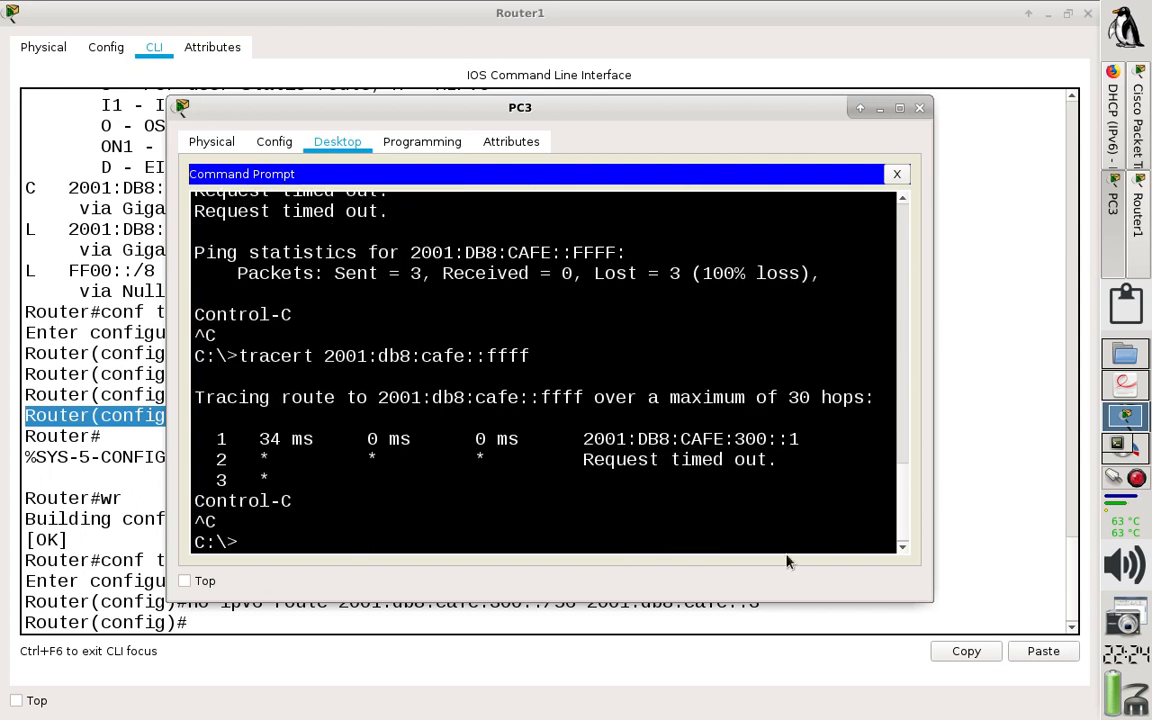
Restore the static route ipv6 route 2001:db8:cafe:300::/56 2001:db8:cafe::3 on Router1.
left_click(582, 617)
key("Up")
key("Left")
key("Left")
key("Left")
key("Left")
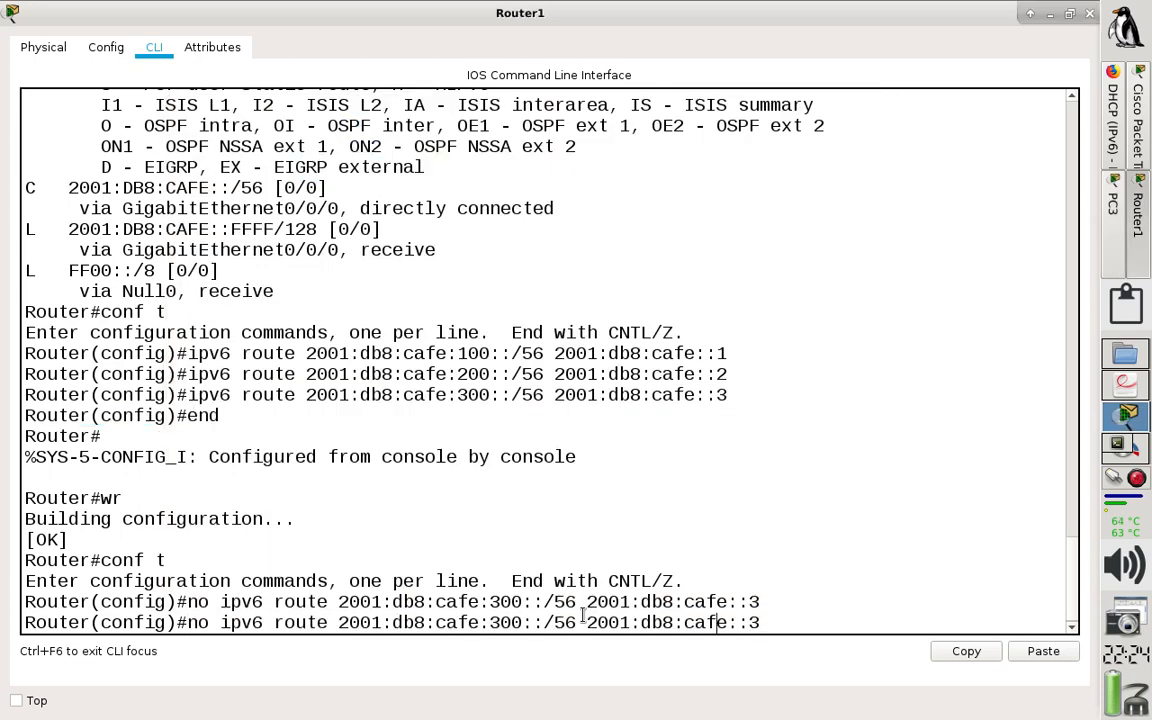
key("Left")
key("Left")
key("Left")
key("Left")
key("Left")
key("Left")
key("Left")
key("Left")
key("Left")
key("Left")
key("Left")
key("Left")
key("Left")
key("Left")
key("Left")
key("Left")
key("Left")
key("Left")
key("Left")
key("Left")
key("Left")
key("Left")
key("Left")
key("Left")
key("Left")
key("Left")
key("Left")
key("Left")
key("Left")
key("BackSpace")
key("BackSpace")
key("BackSpace")
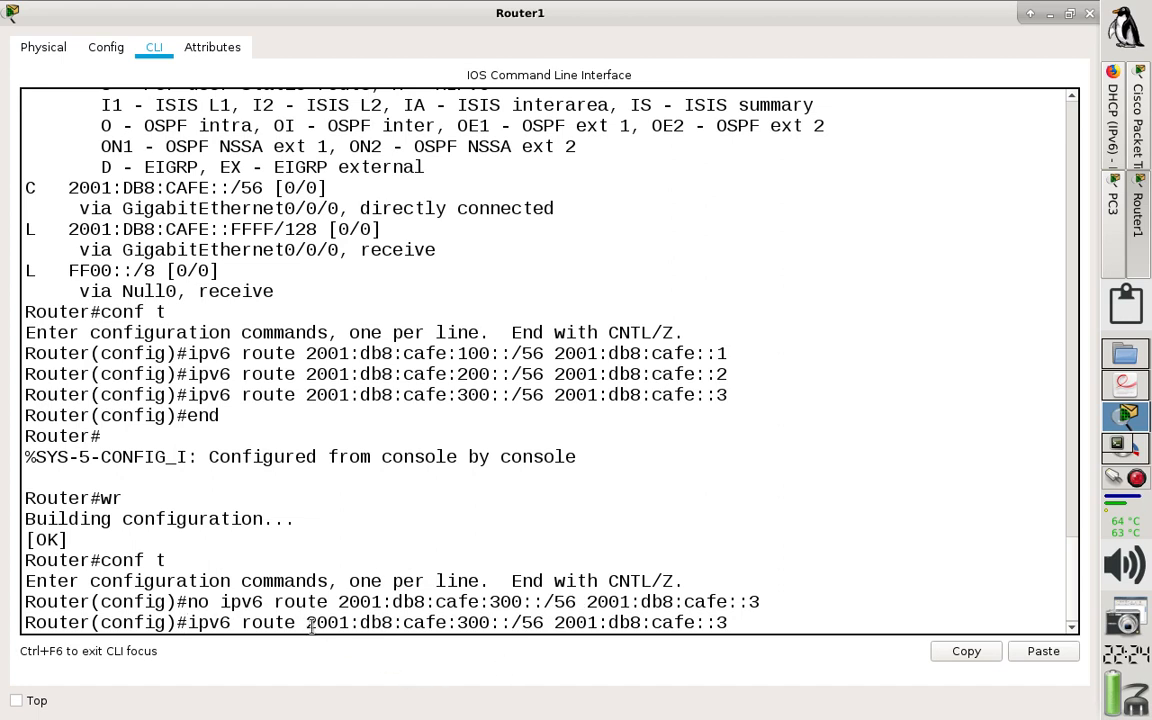
left_click_drag(309, 625, 545, 622)
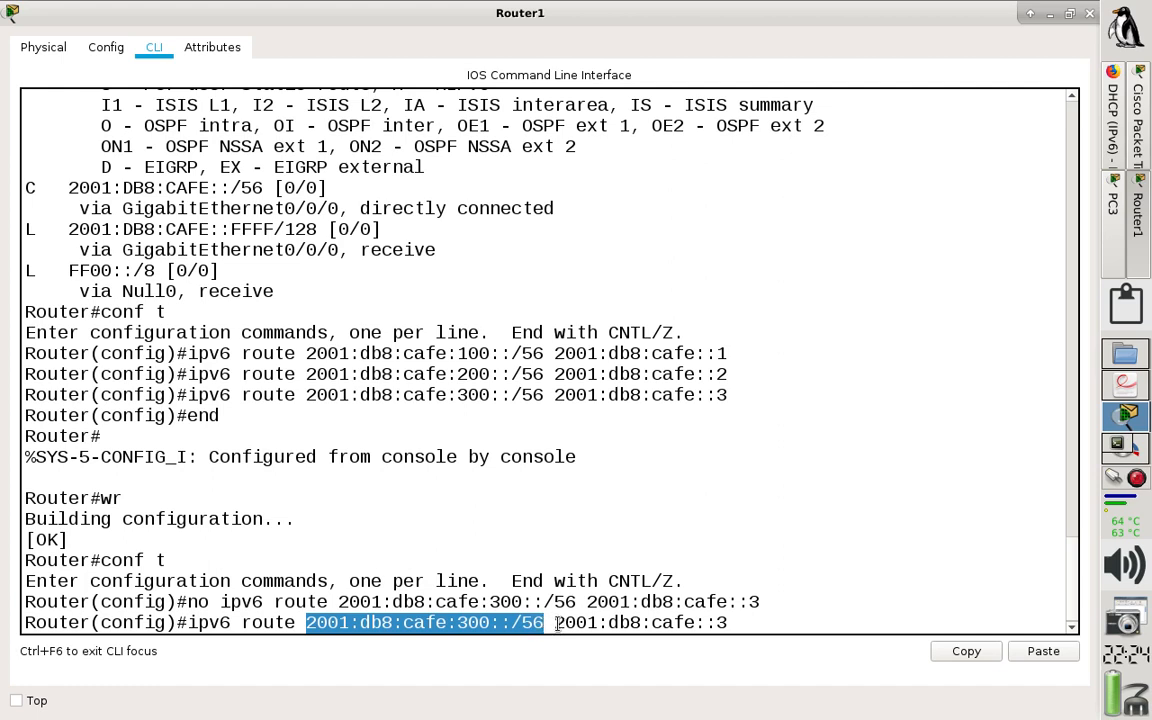
left_click_drag(555, 622, 732, 621)
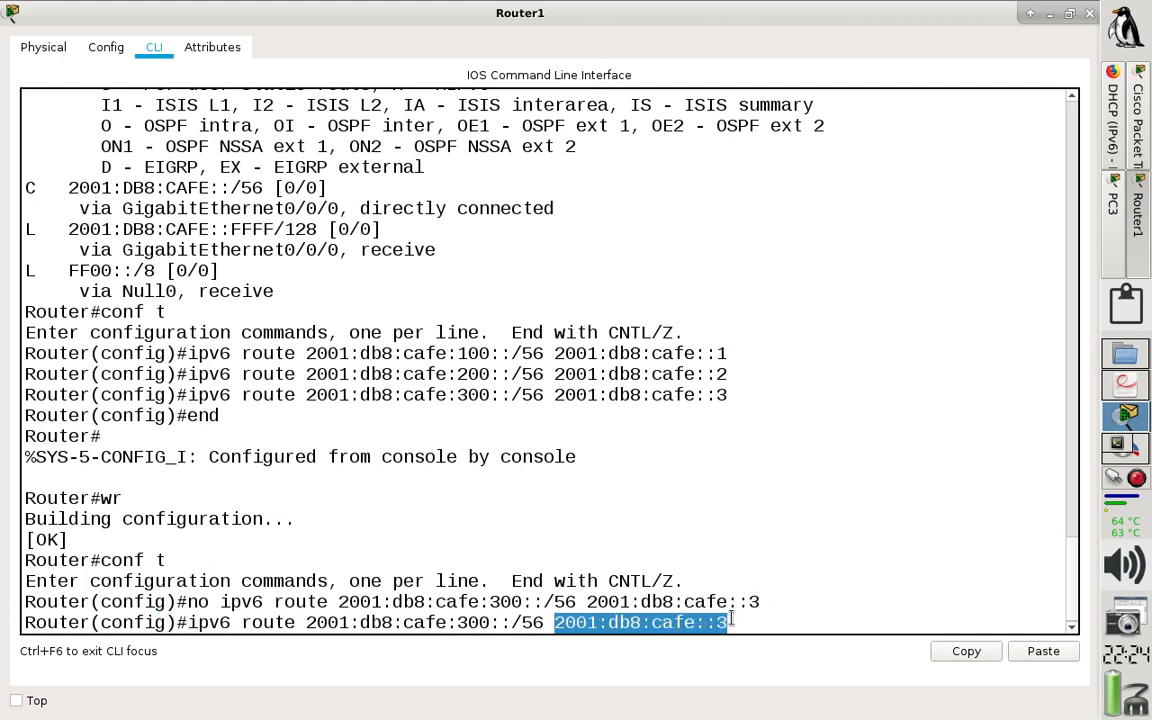
left_click(732, 621)
key("Return")
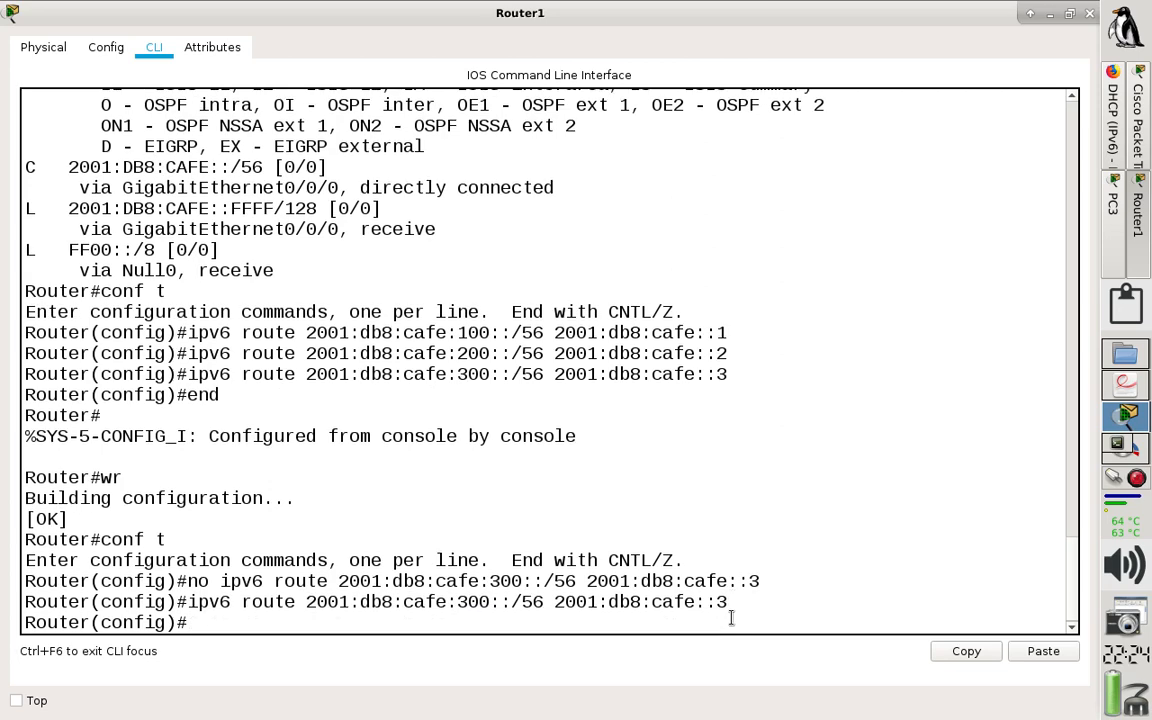
Rerun tracert 2001:db8:cafe::ffff on PC3 to review its hops, and return to the network topology window.
left_click(1113, 200)
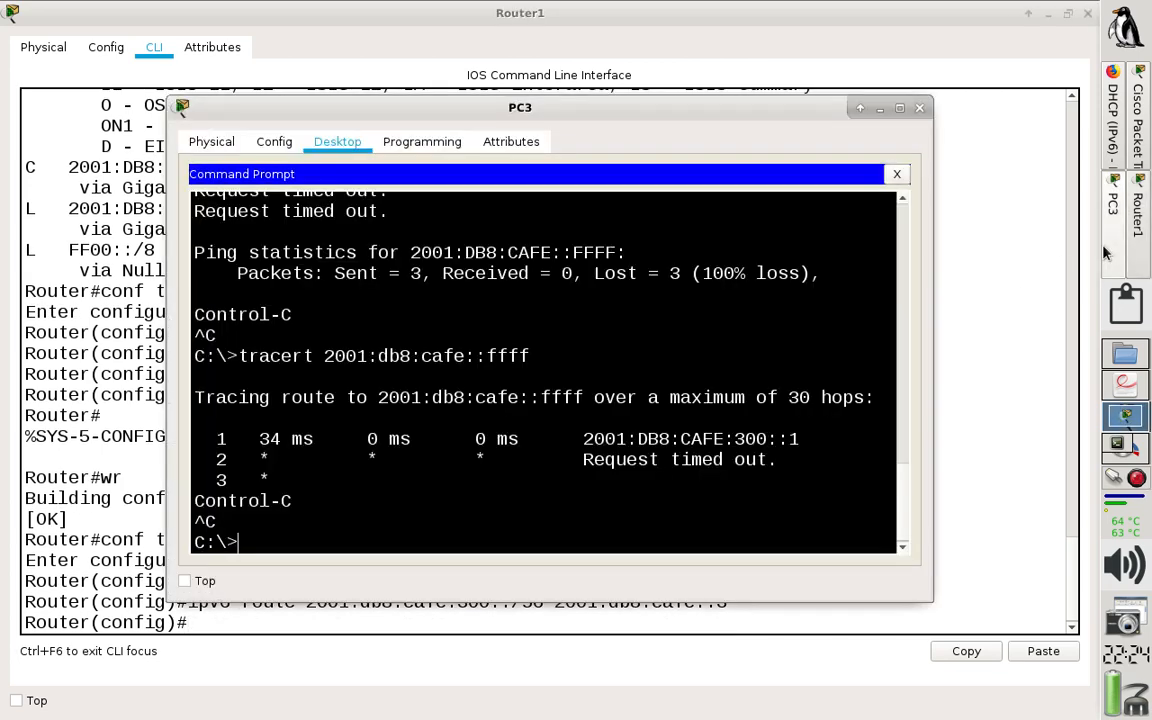
key("Up")
key("Return")
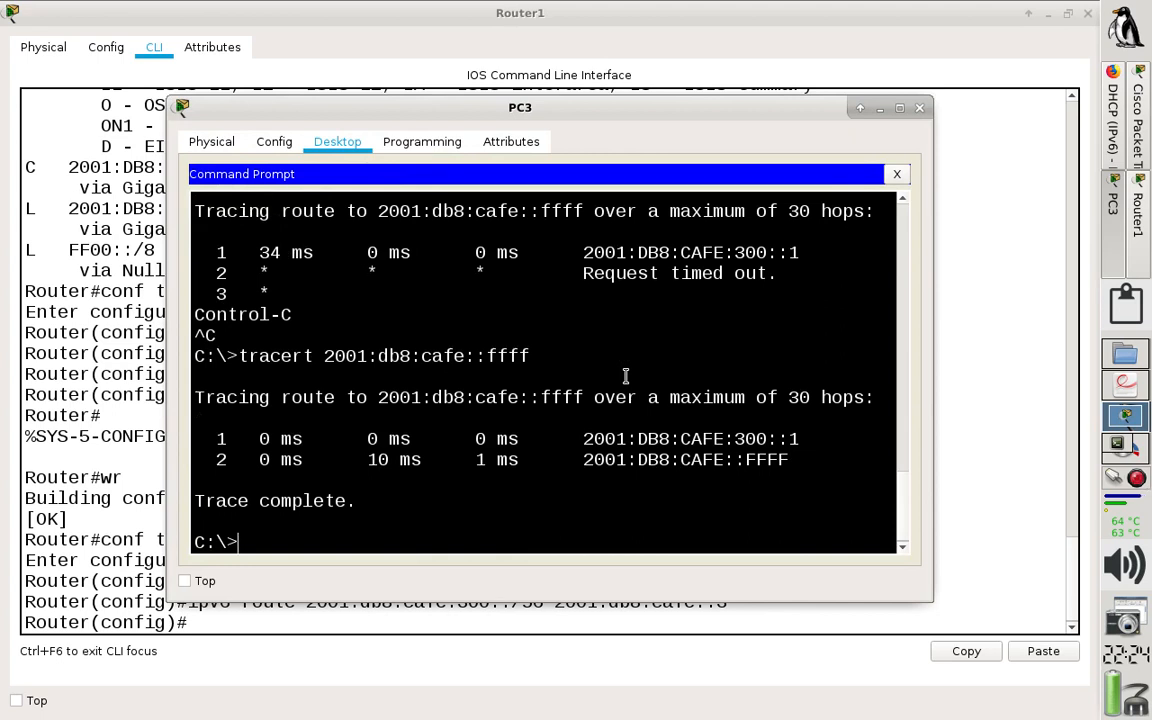
left_click_drag(280, 440, 799, 440)
left_click_drag(565, 459, 778, 465)
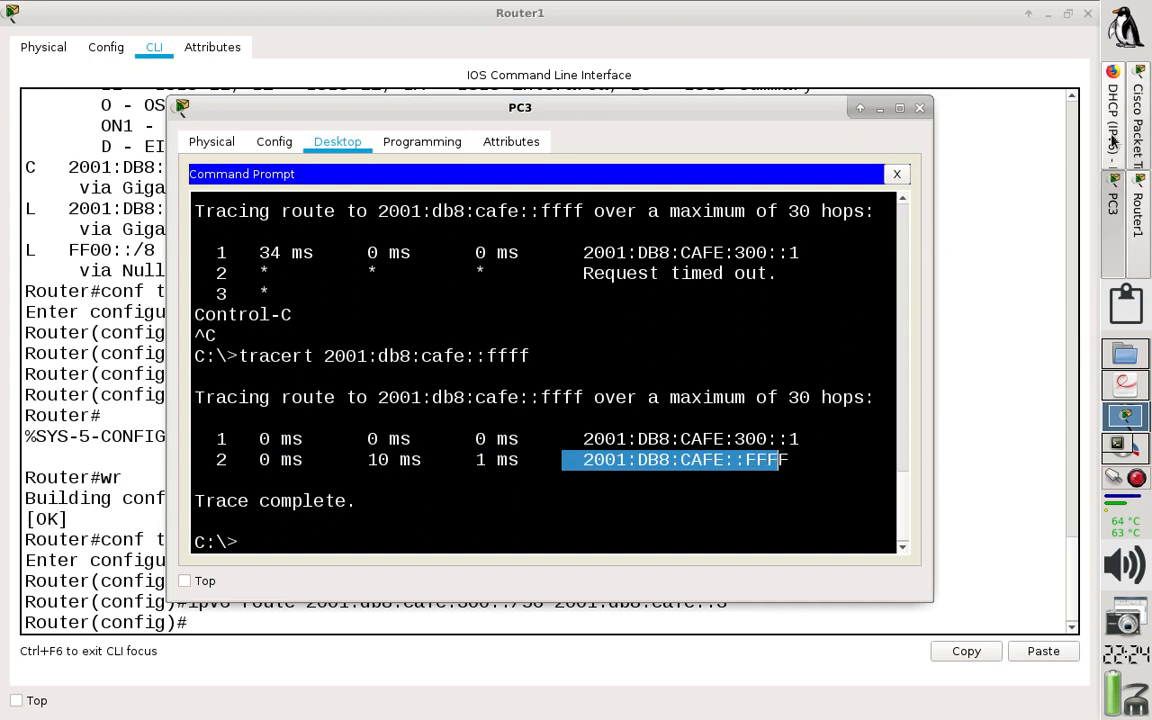
left_click(1136, 152)
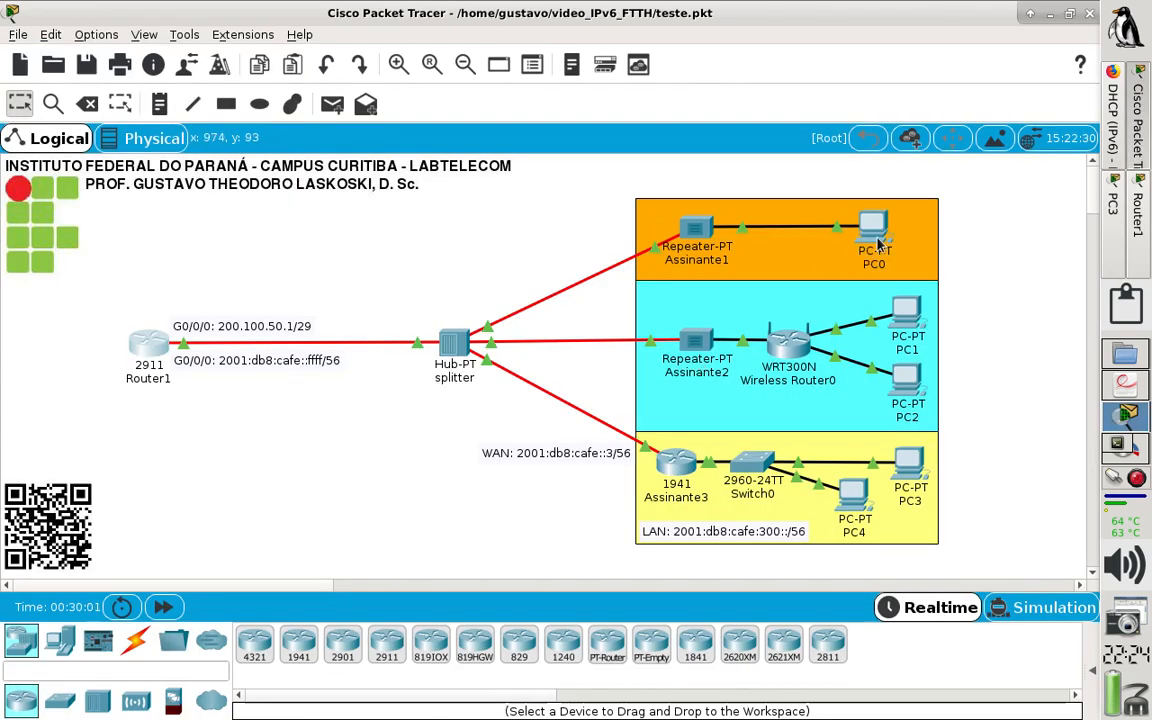
Exit configuration mode on Router1 and run sh ip route to examine its IPv4 routing table, including the 200.100.50.0/29 entry.
mouse_move(878, 243)
left_click(148, 345)
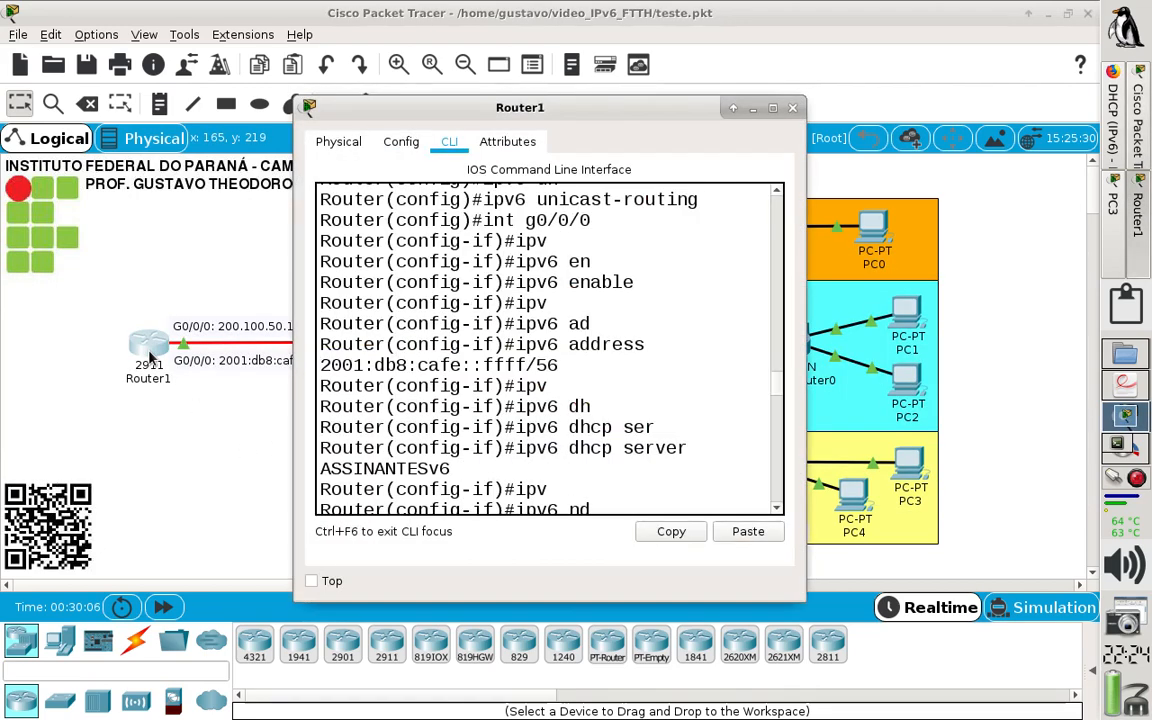
left_click(772, 111)
type("end")
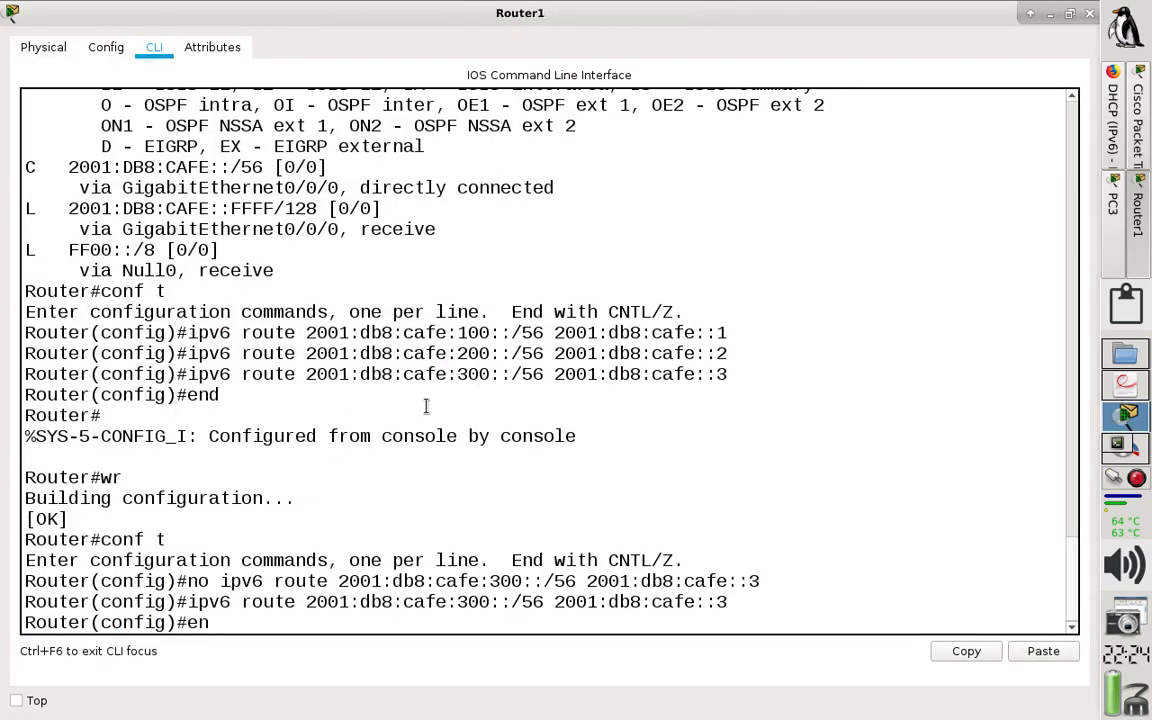
key("Return")
key("Return")
type("sh ")
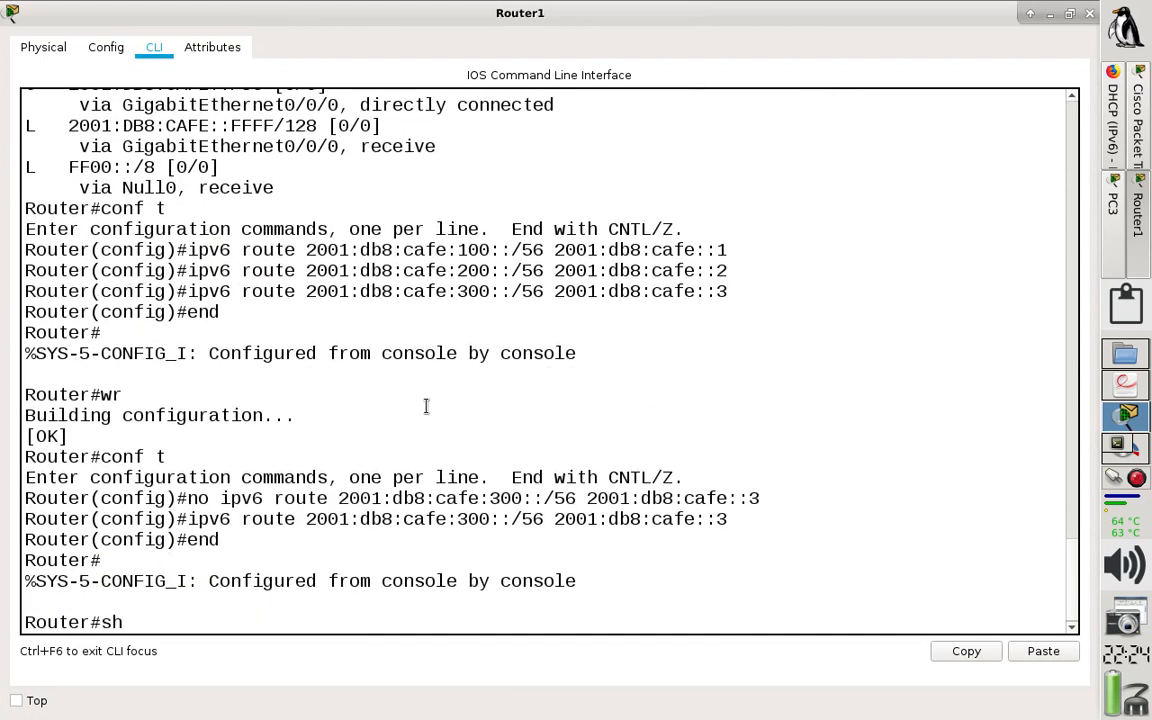
type("ip route")
key("Return")
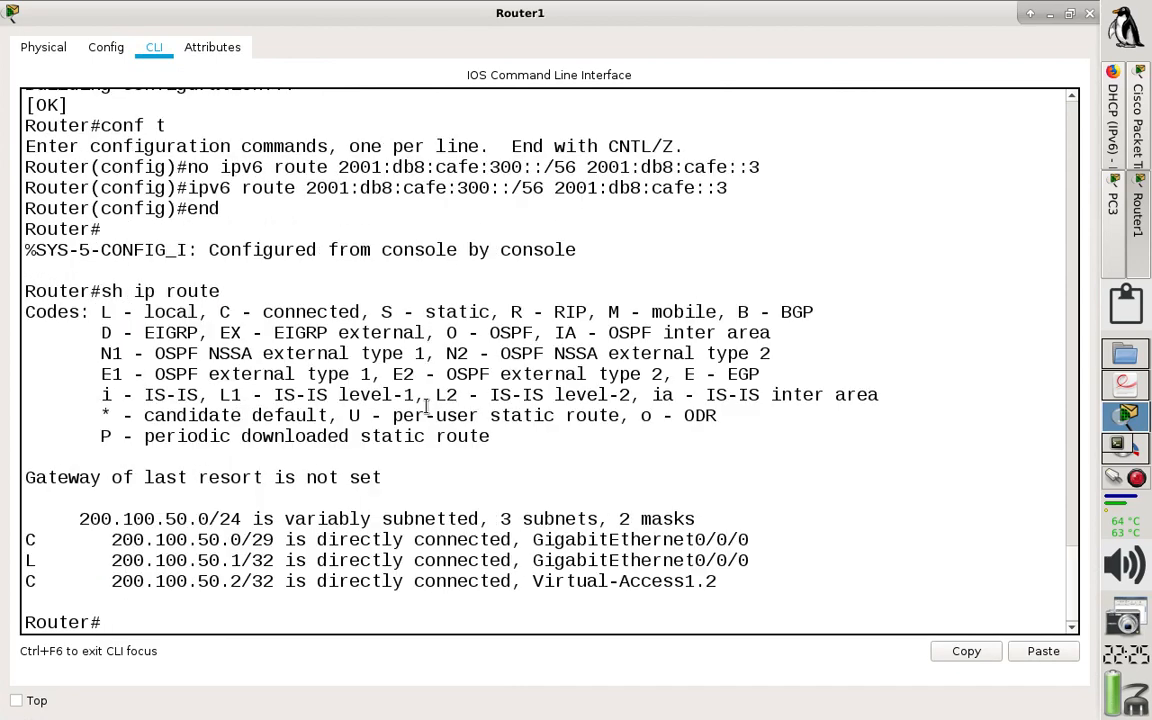
left_click_drag(241, 540, 275, 540)
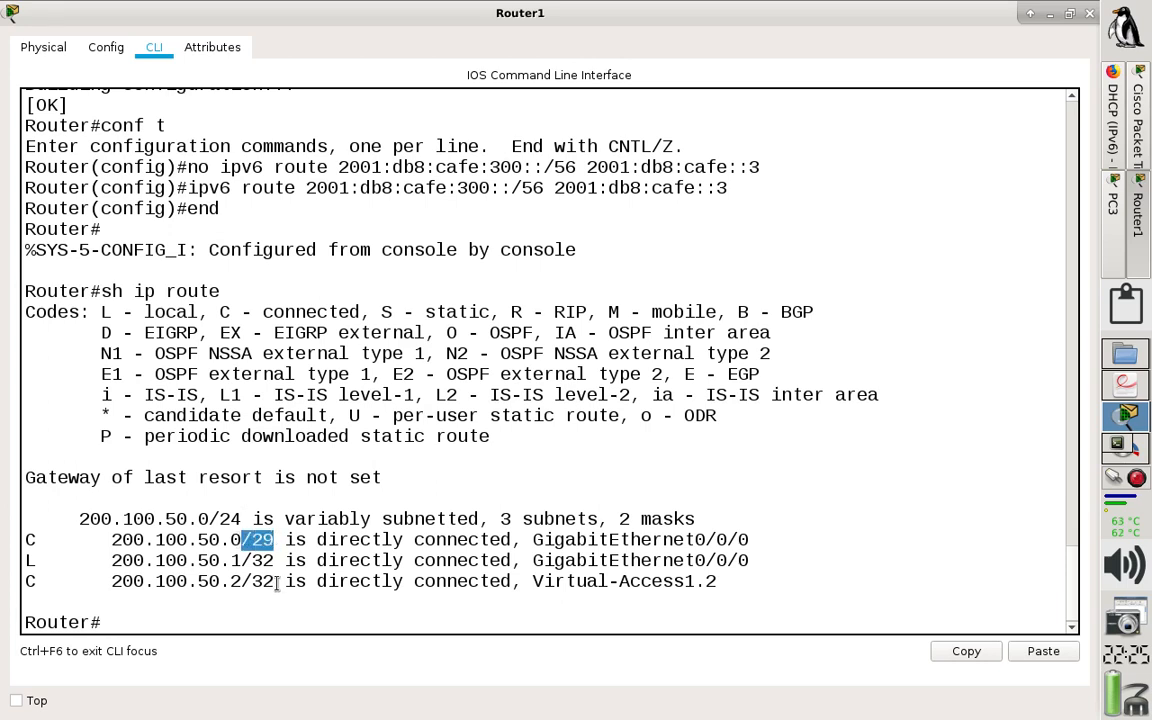
left_click(213, 620)
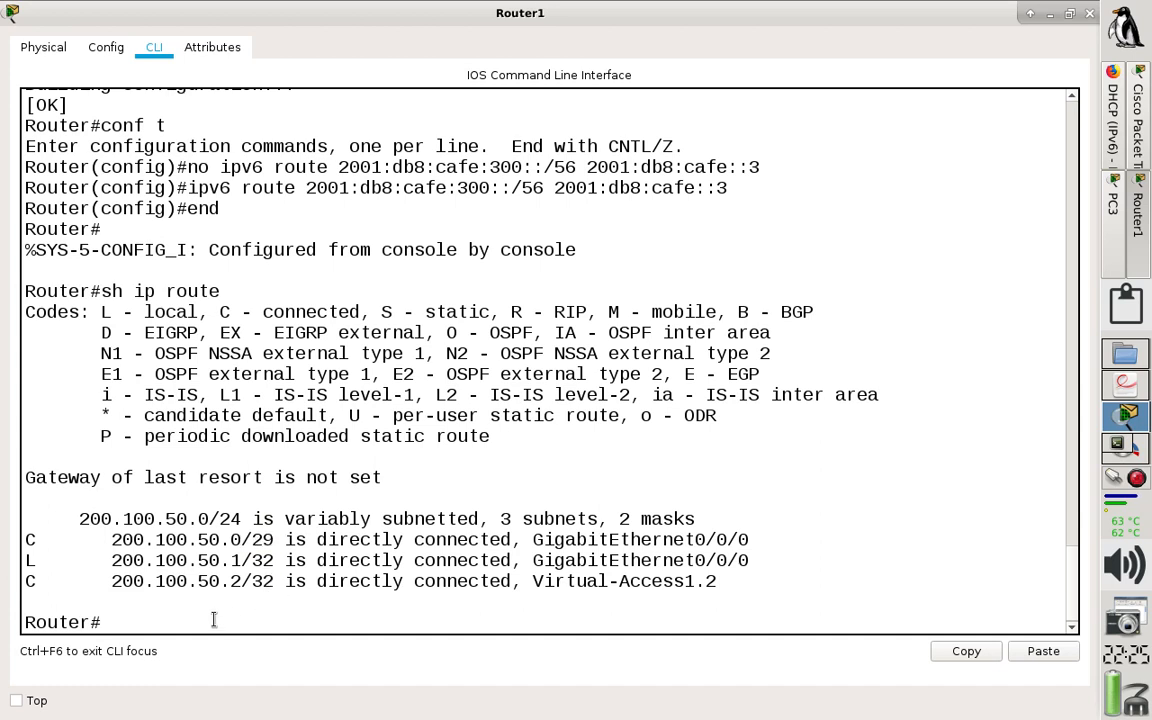
Run sh ipv6 route on Router1 and examine the static routes to the subscriber LANs.
type("sh ipv")
key("Tab")
type("rou")
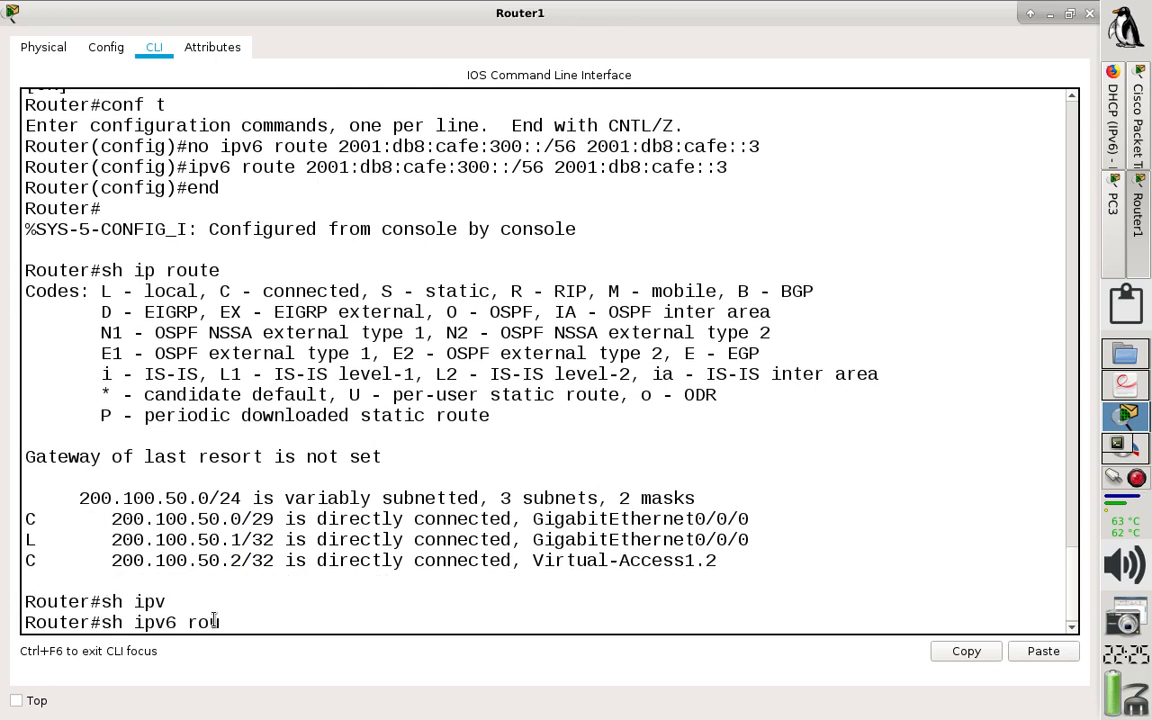
key("Tab")
key("Return")
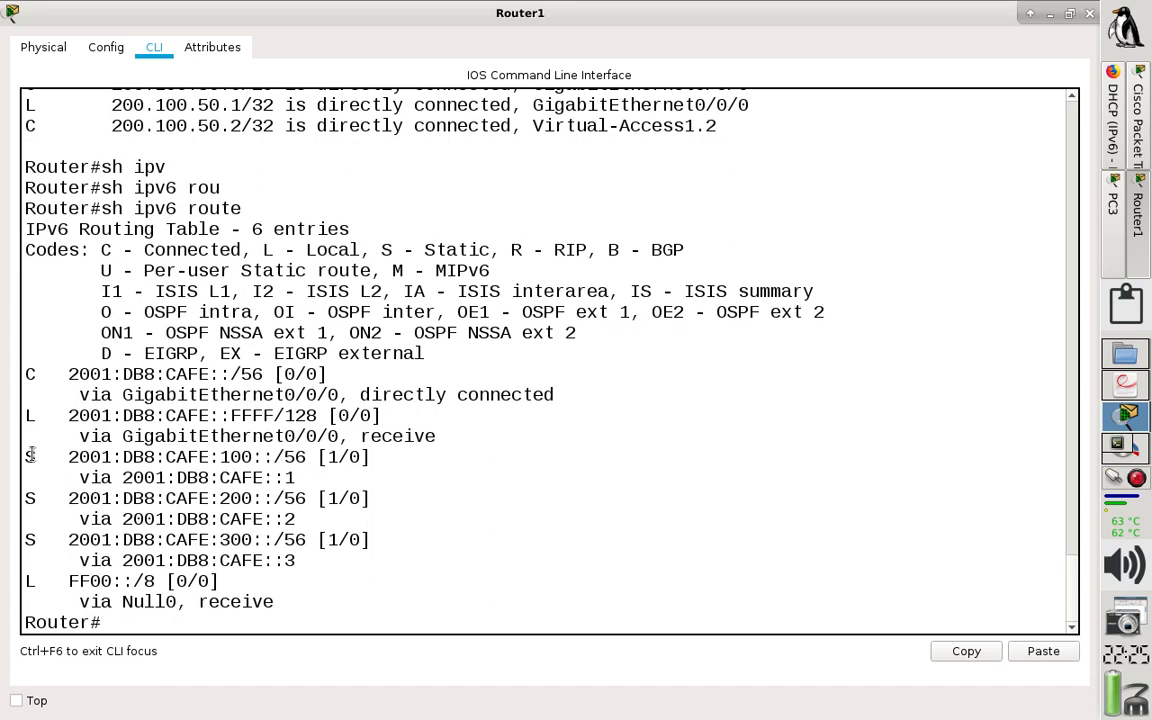
left_click_drag(27, 456, 354, 563)
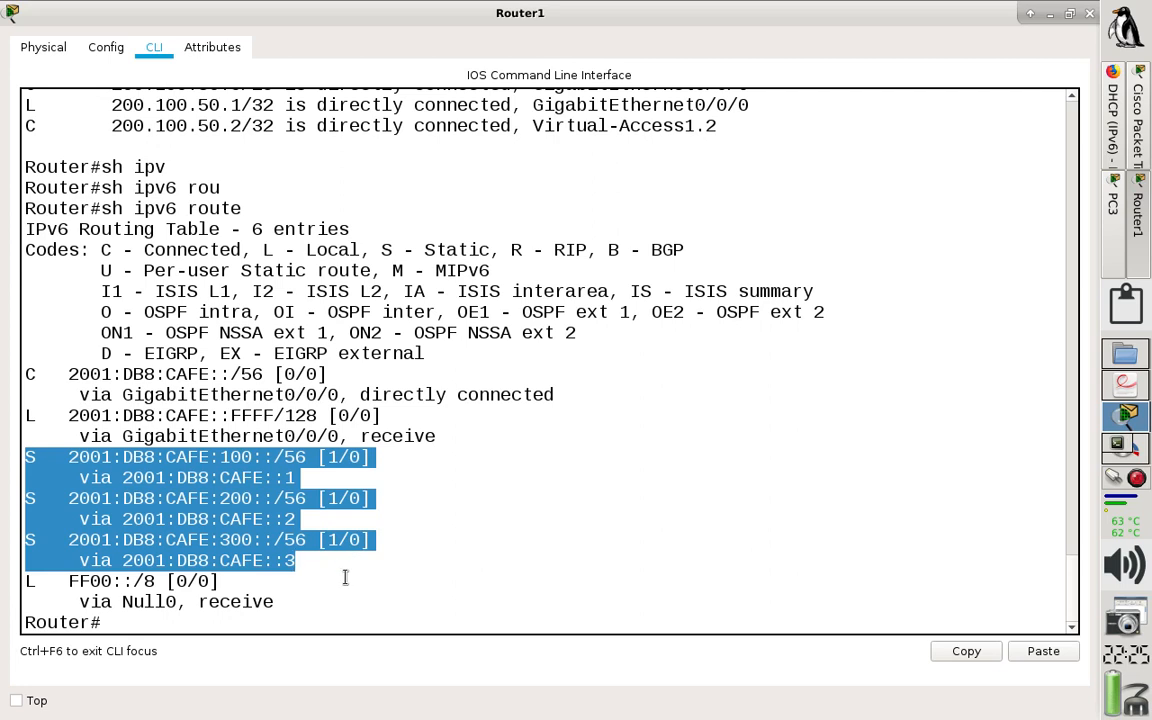
left_click(355, 602)
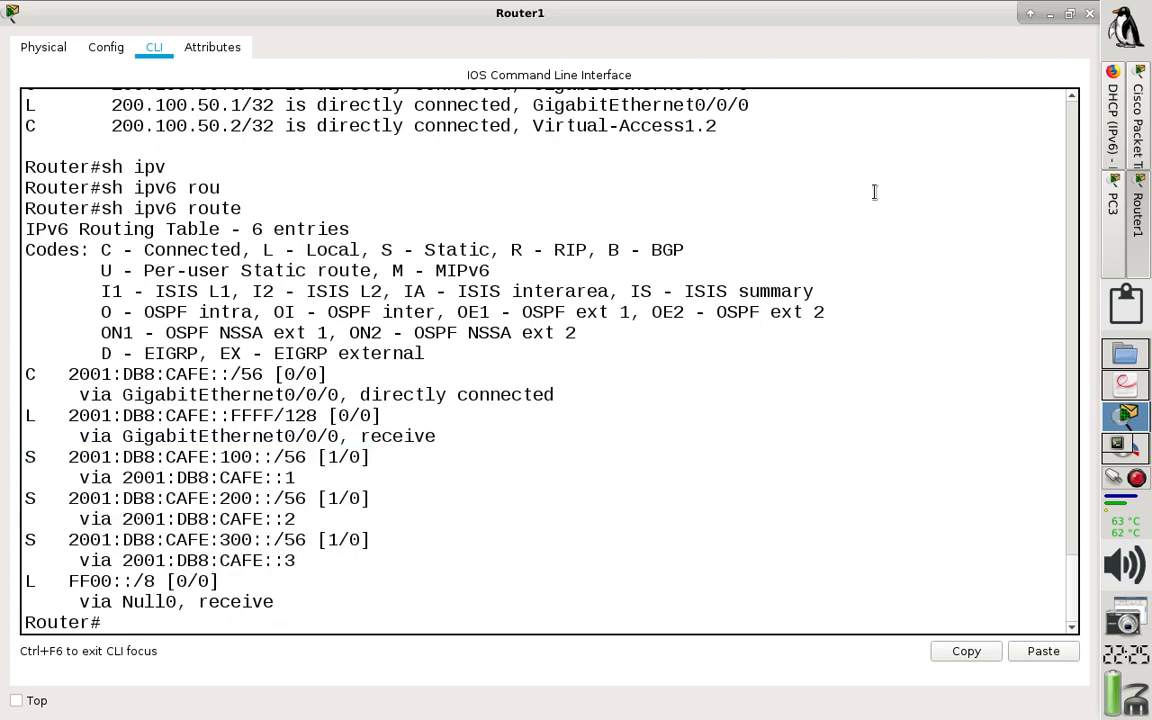
Save Router1's running configuration with wr and return to the network topology window.
type("wr")
key("Return")
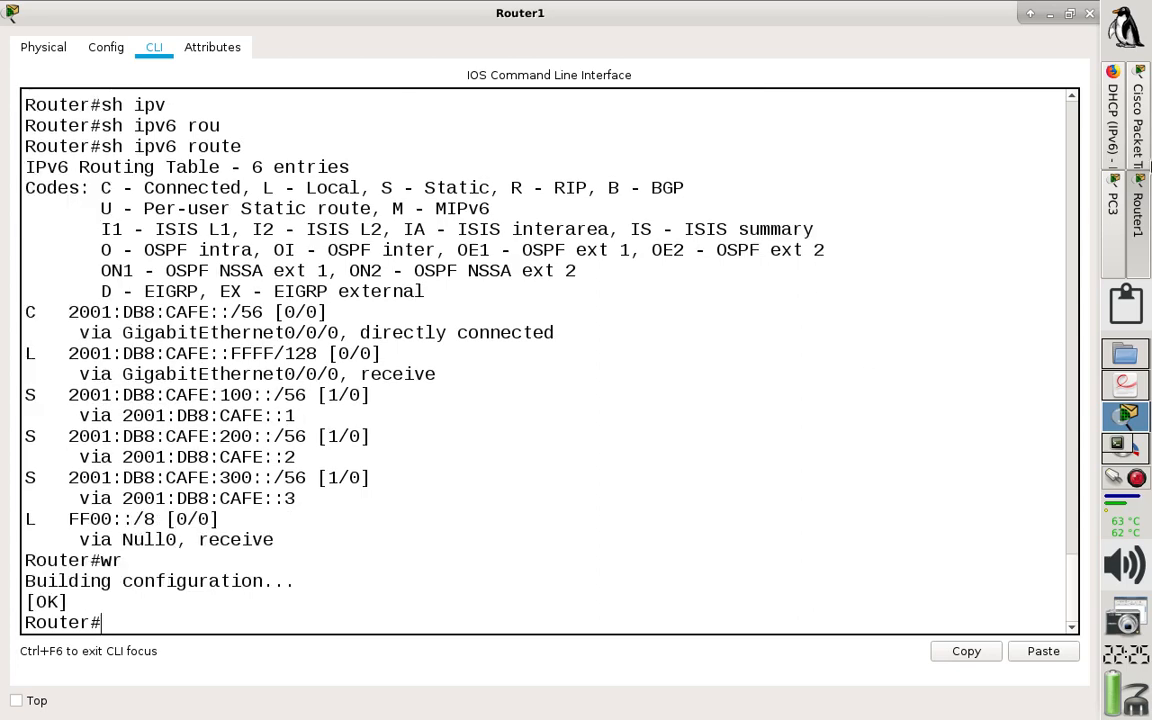
left_click(1137, 137)
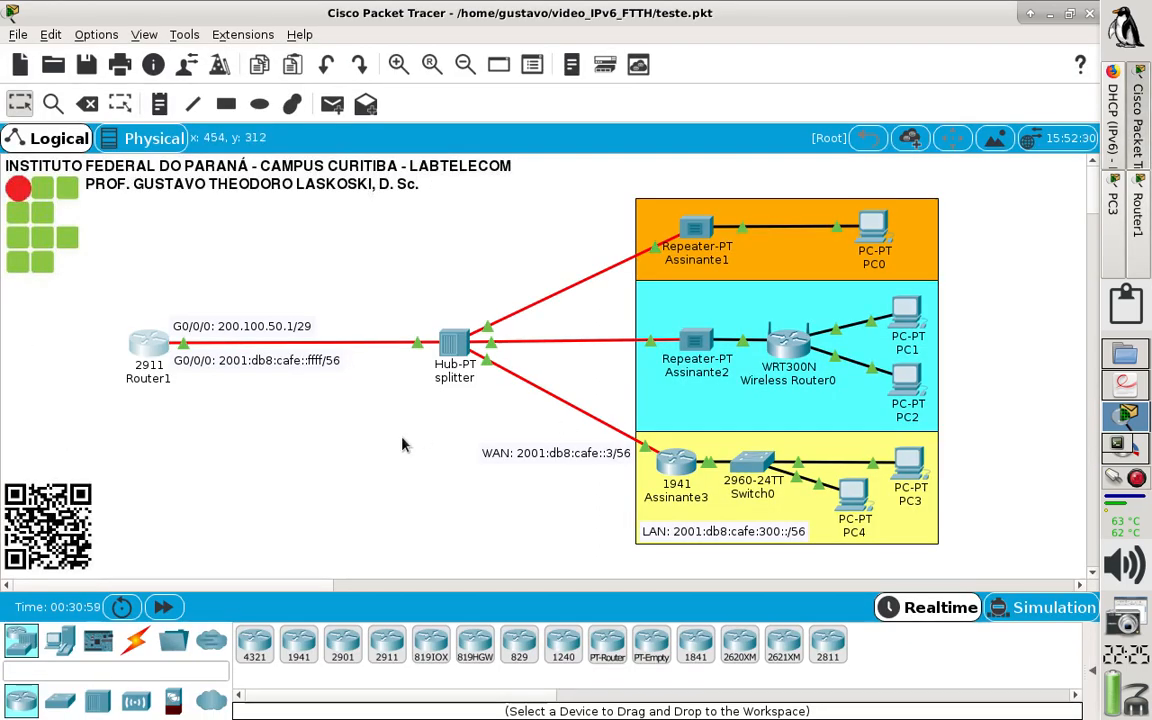